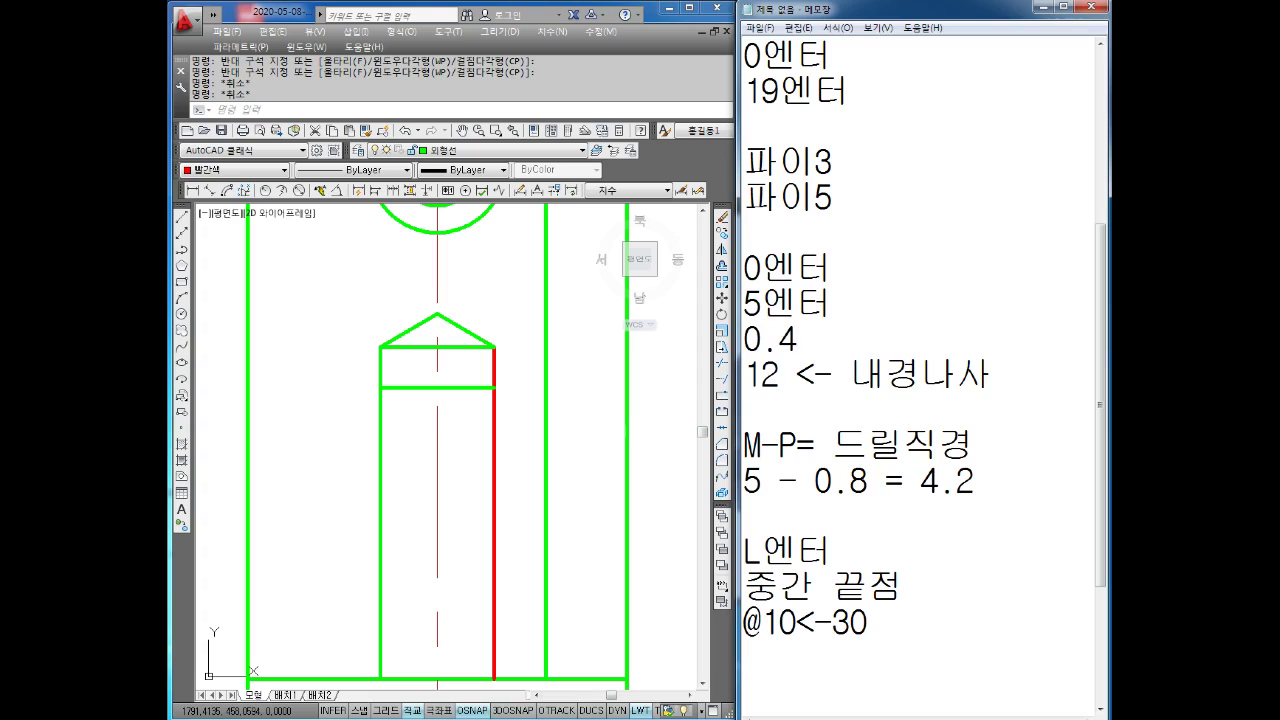
- Set the red vertical line inside the hole back to ByLayer green and start OFFSET
key("Return")
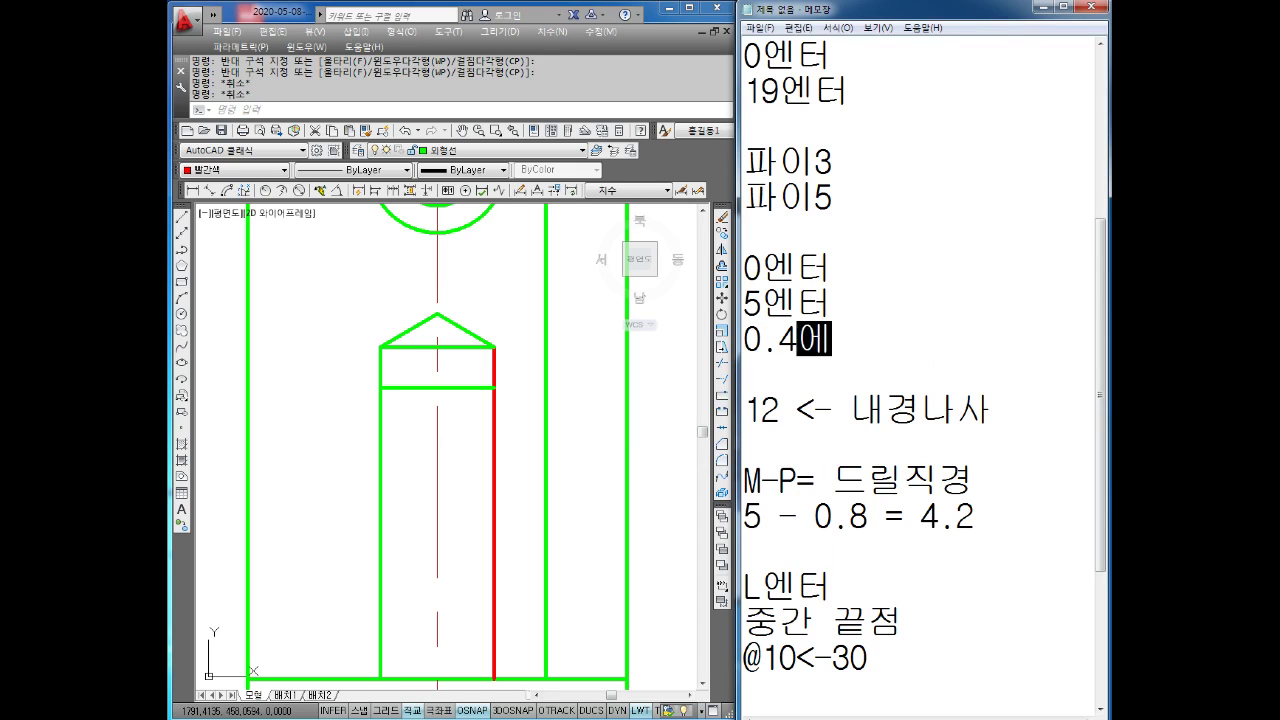
key("BackSpace")
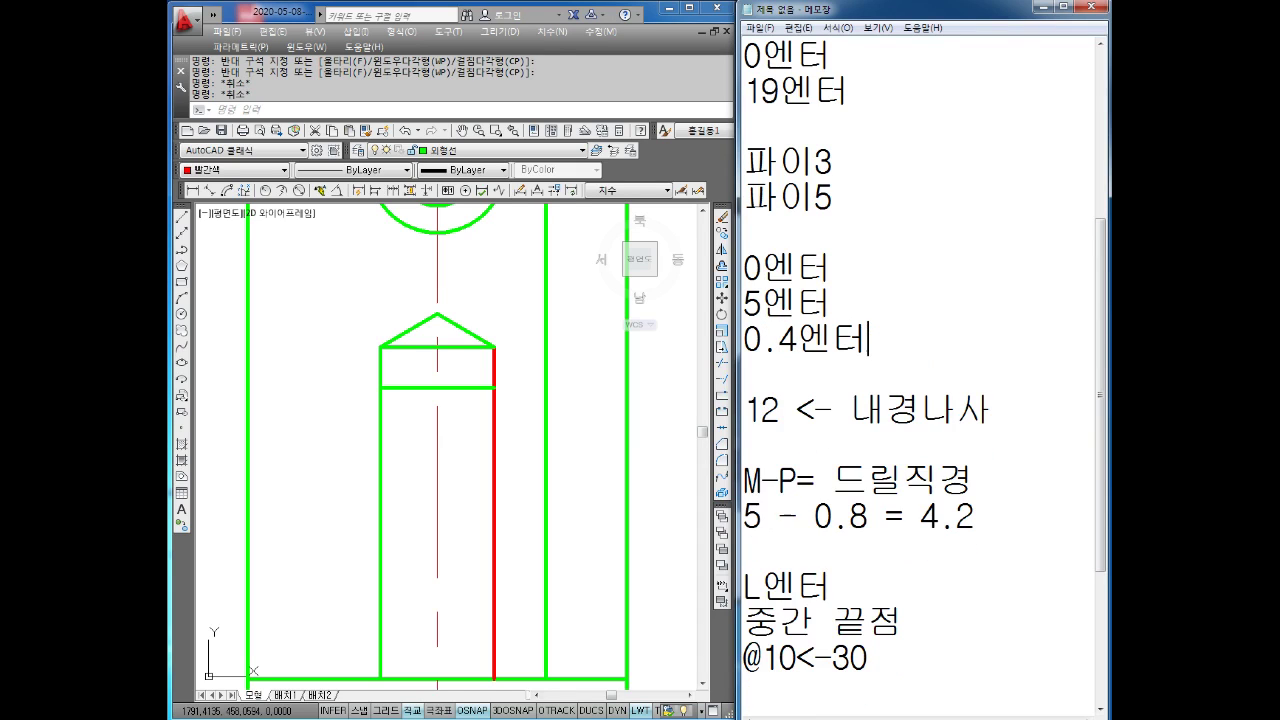
left_click(507, 437)
left_click(490, 459)
left_click(227, 173)
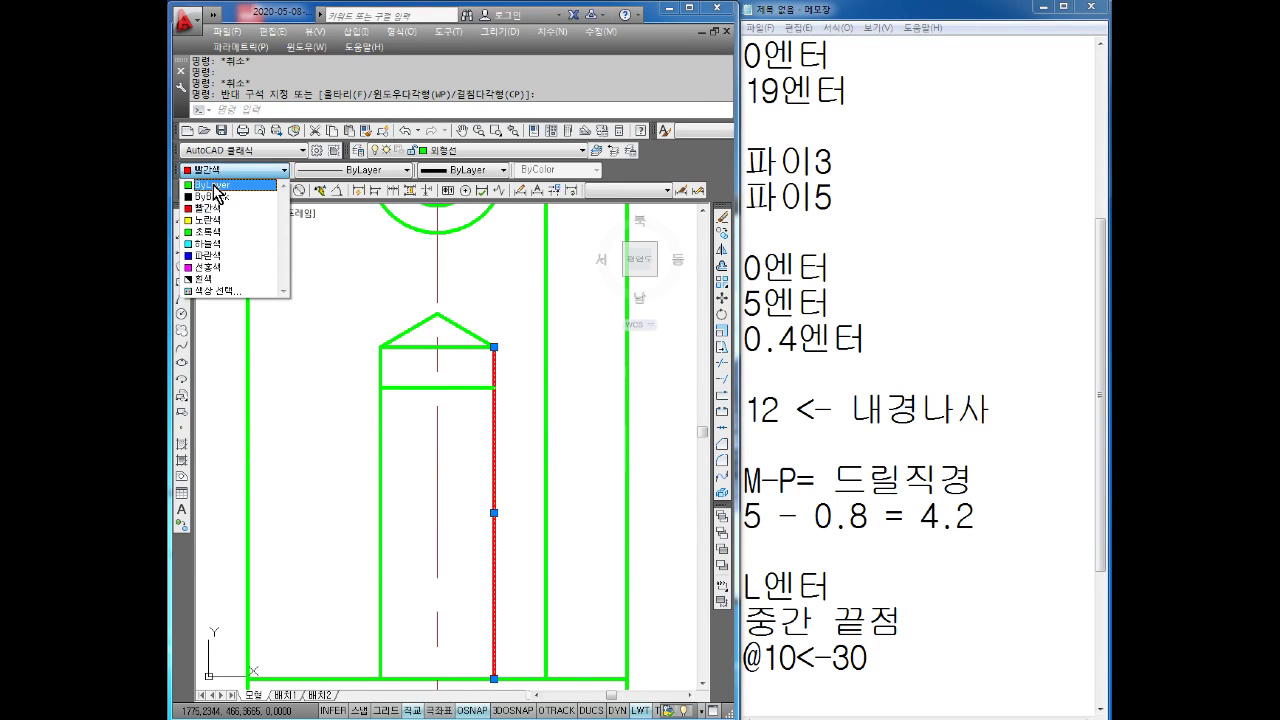
left_click(213, 185)
key("Escape")
type("o")
key("Return")
- Offset the left and right hole walls 0.4 outward
type("0.4")
key("Return")
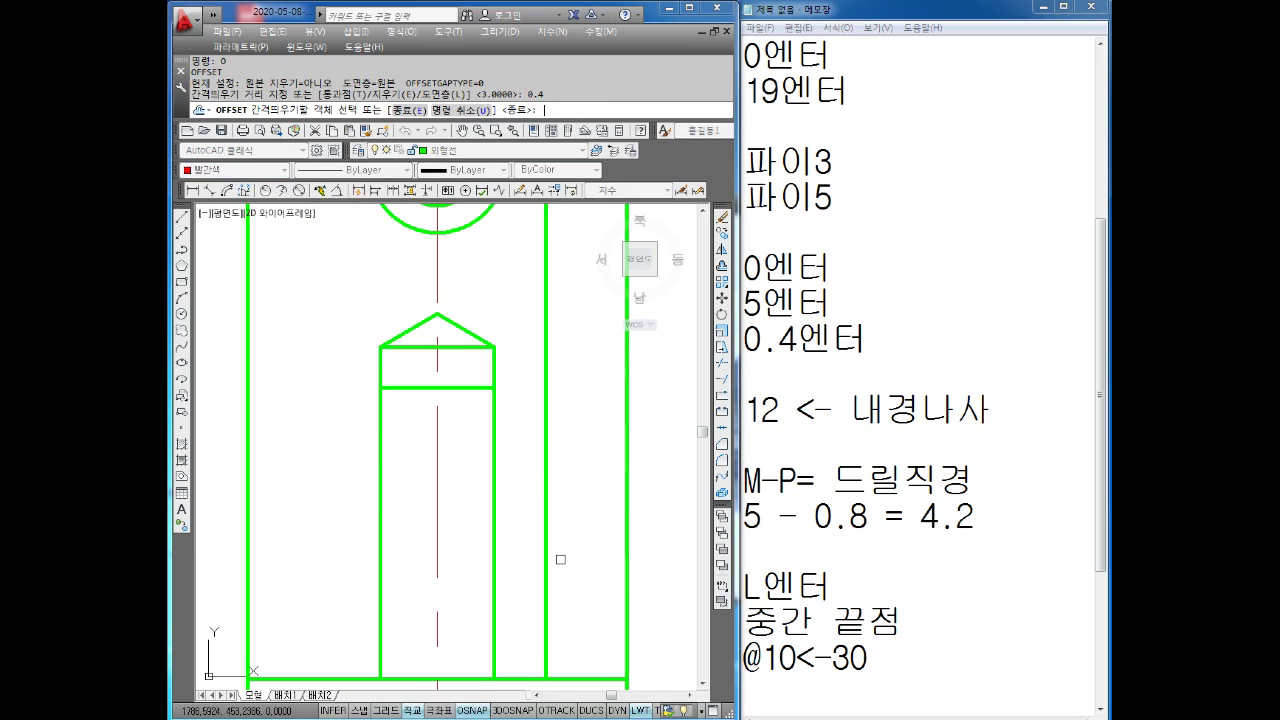
left_click(381, 482)
left_click(354, 477)
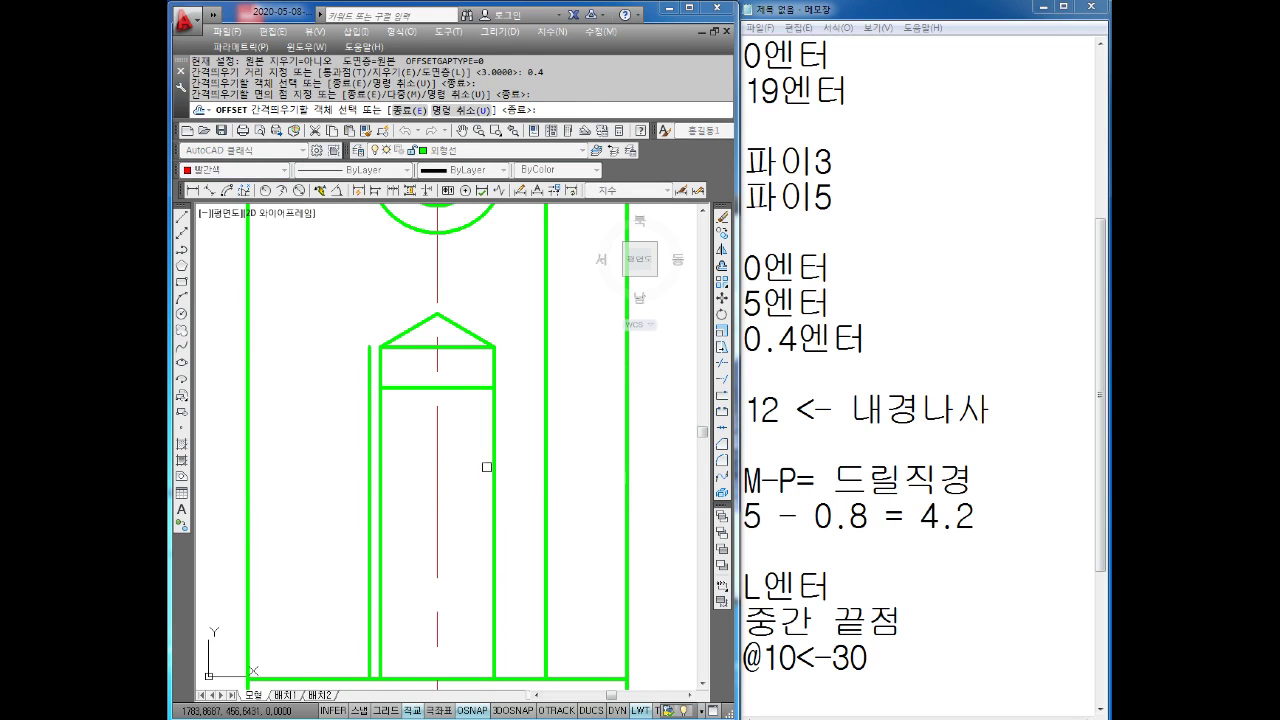
left_click(494, 463)
left_click(528, 437)
key("Escape")
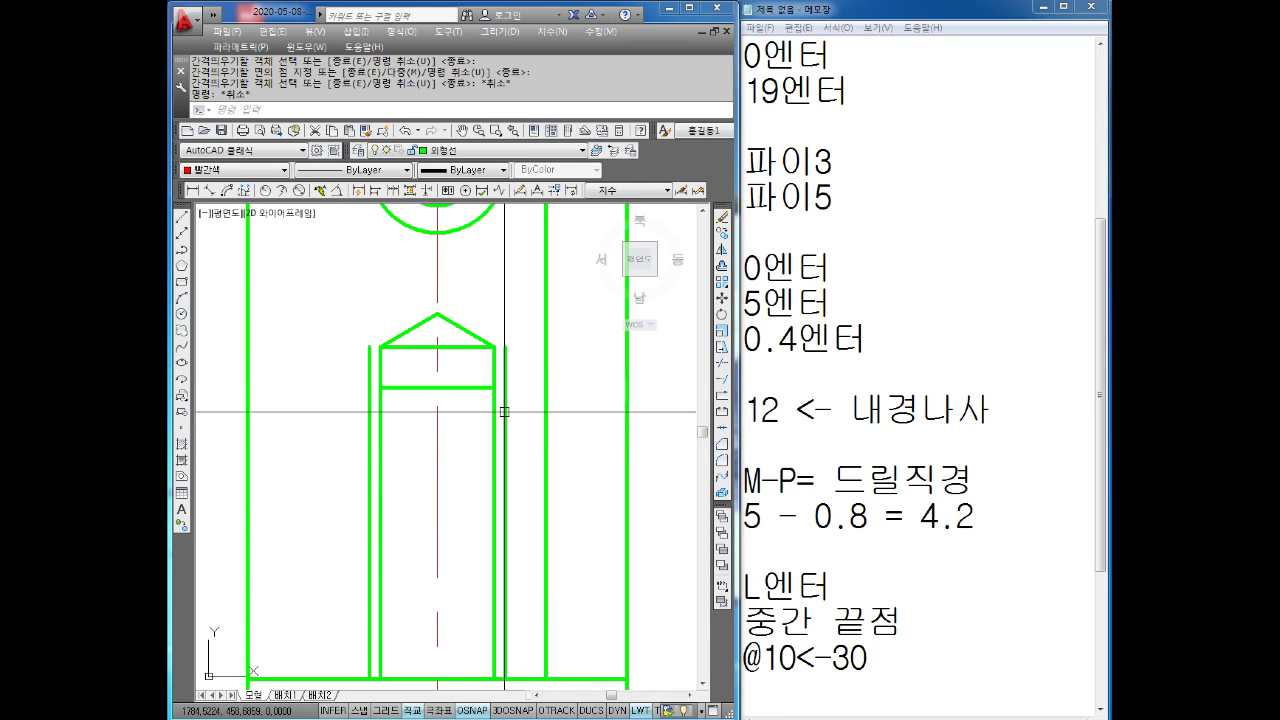
scroll(503, 395, "up", 2)
key("Escape")
- Draw a line from the hole's lower-right corner at @5<-60
type("L")
key("Return")
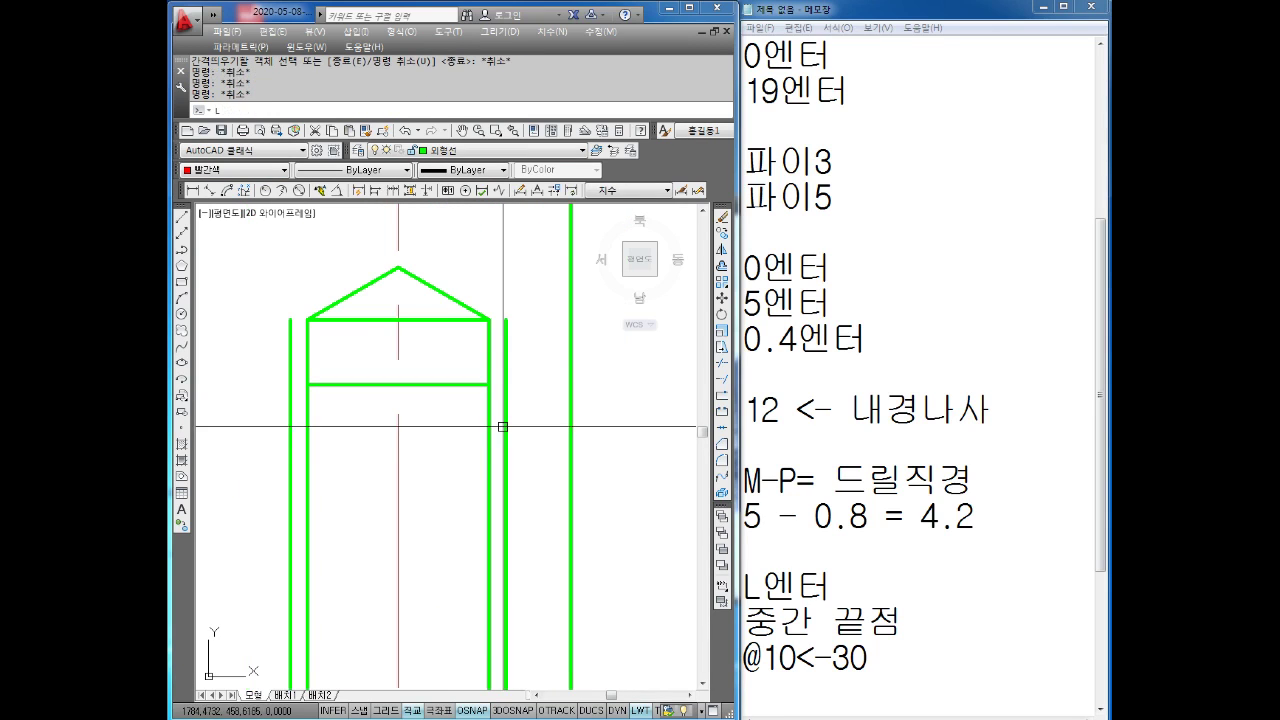
left_click(489, 384)
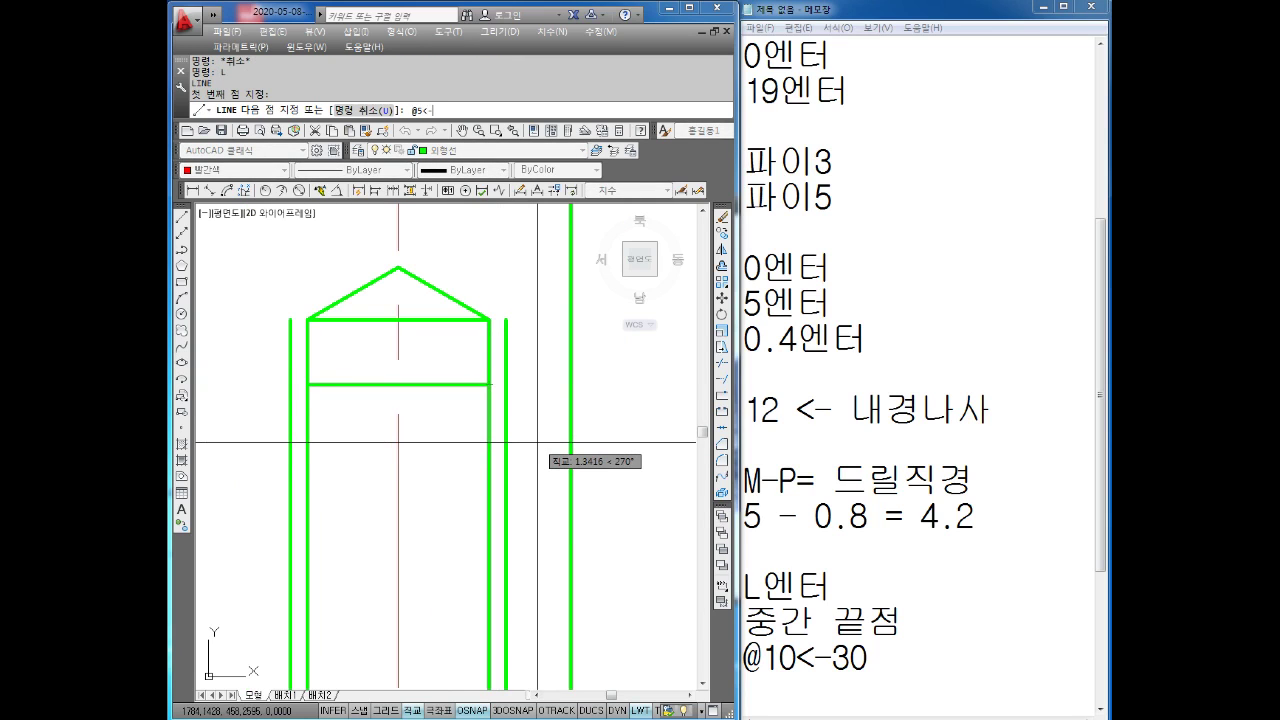
key("Return")
key("Escape")
key("Escape")
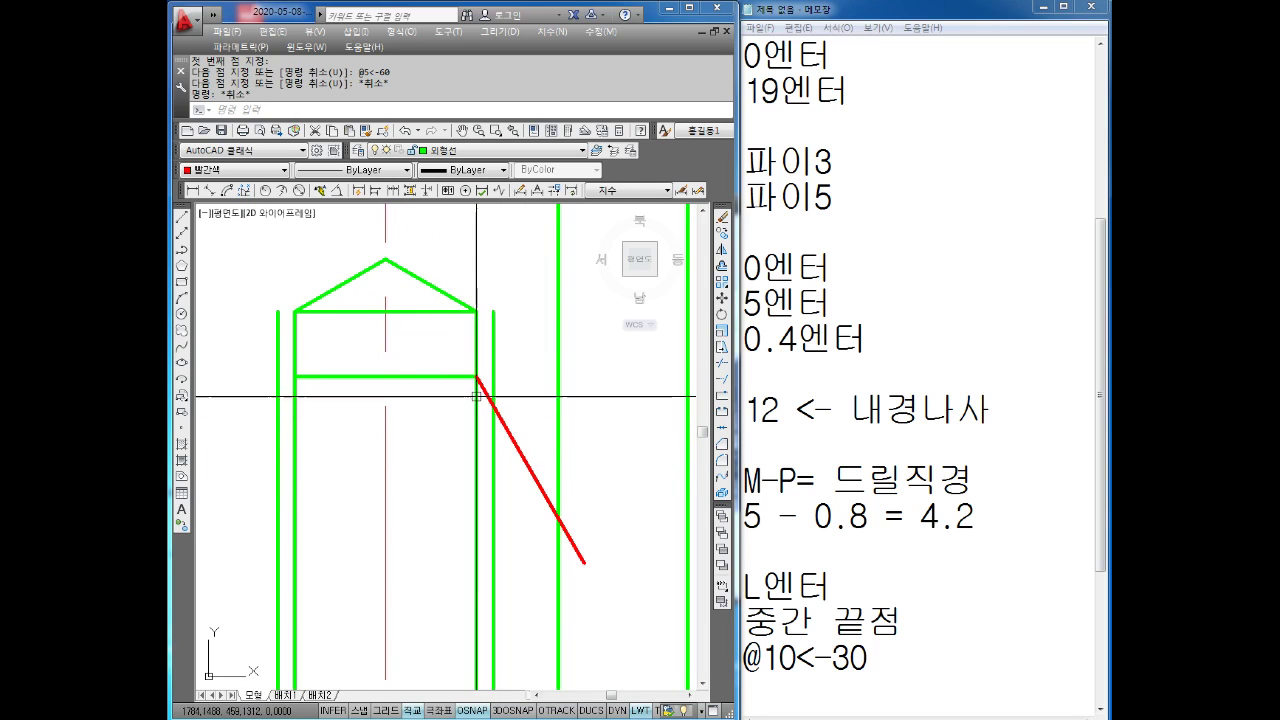
key("Escape")
key("Escape")
key("Escape")
- Log the step in the notes and trim the slanted line at the vertical line
left_click(894, 659)
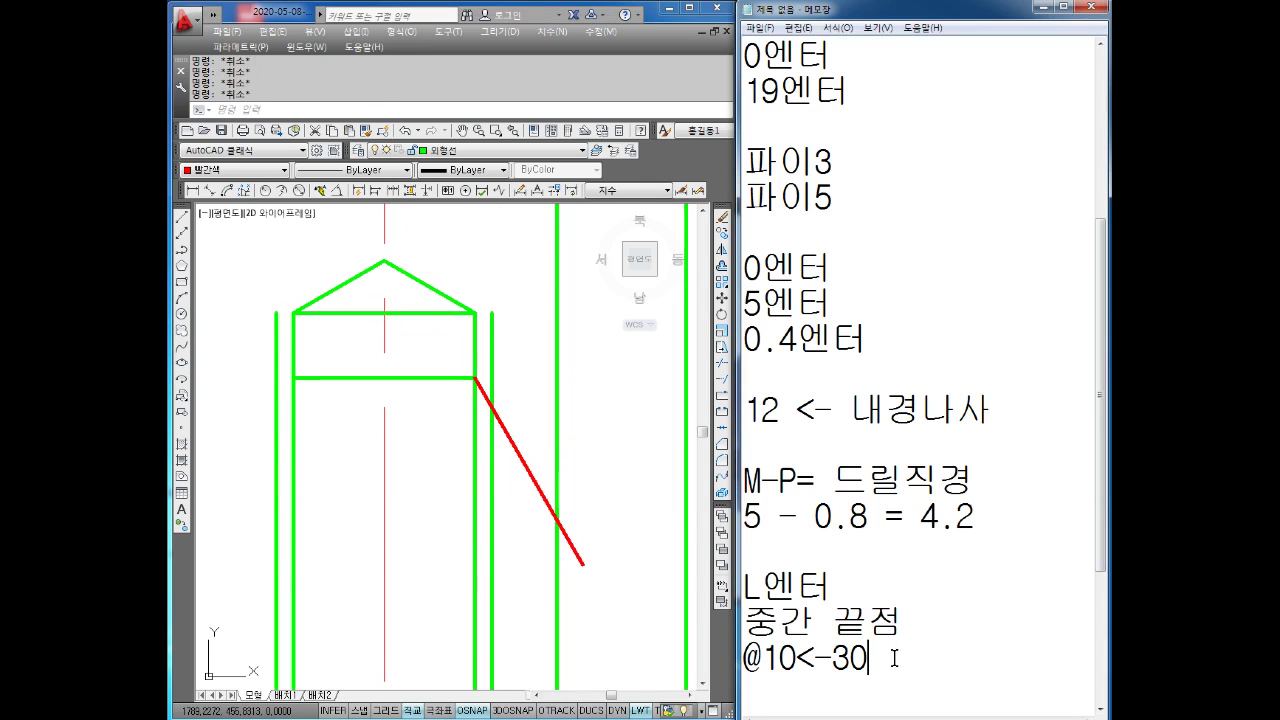
key("Return")
key("Return")
key("Return")
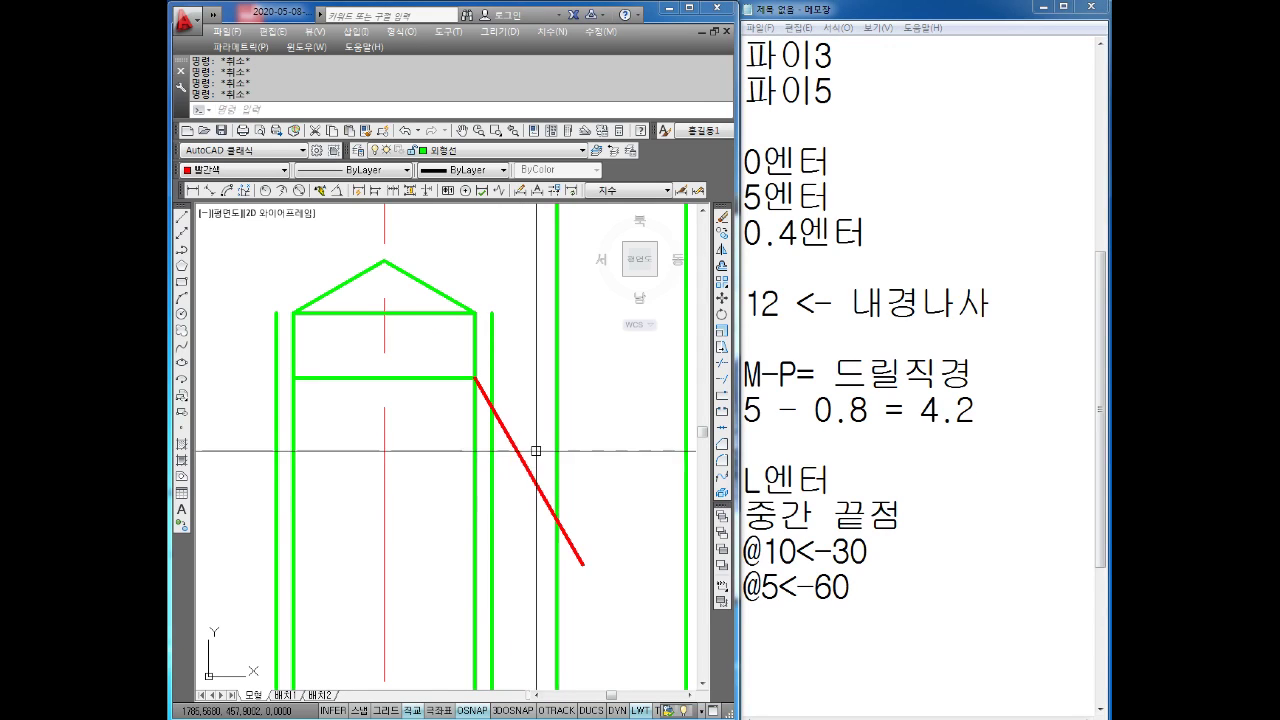
type("tr")
key("Return")
key("Return")
left_click(574, 553)
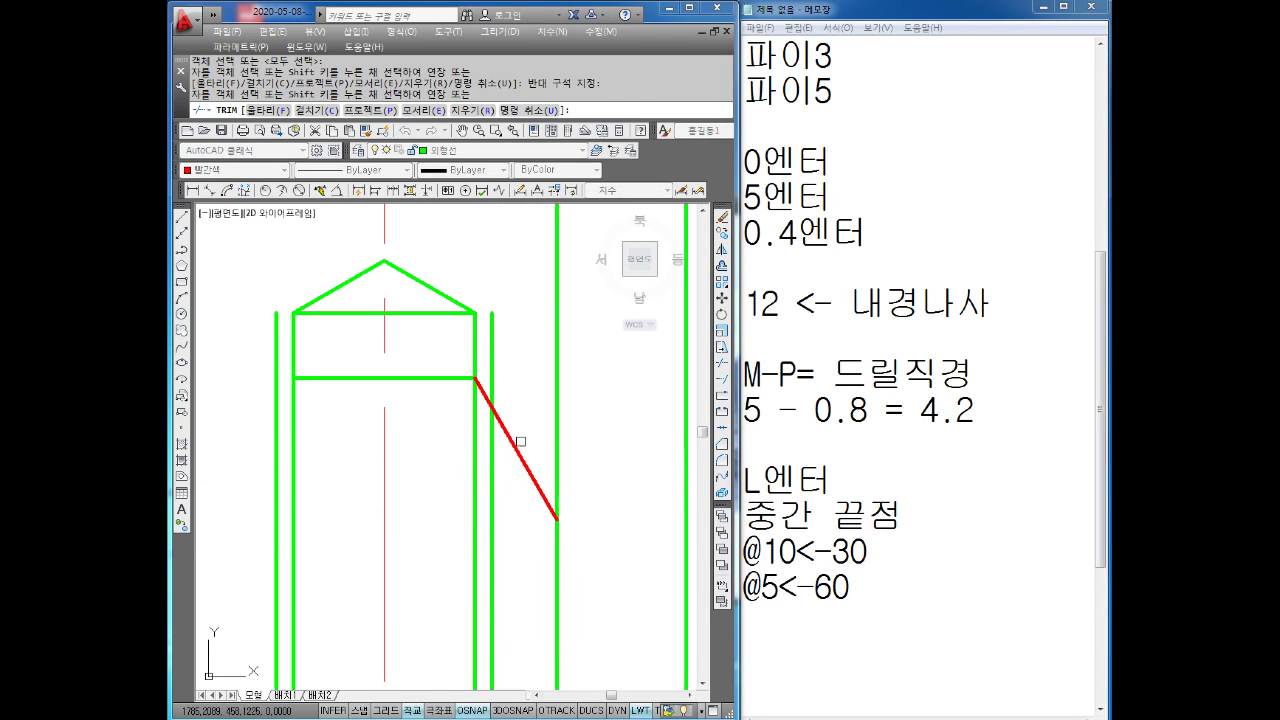
- Mirror the red chamfer line about the centre line, keeping the original
key("Escape")
middle_click_drag(496, 518, 520, 526)
key("Escape")
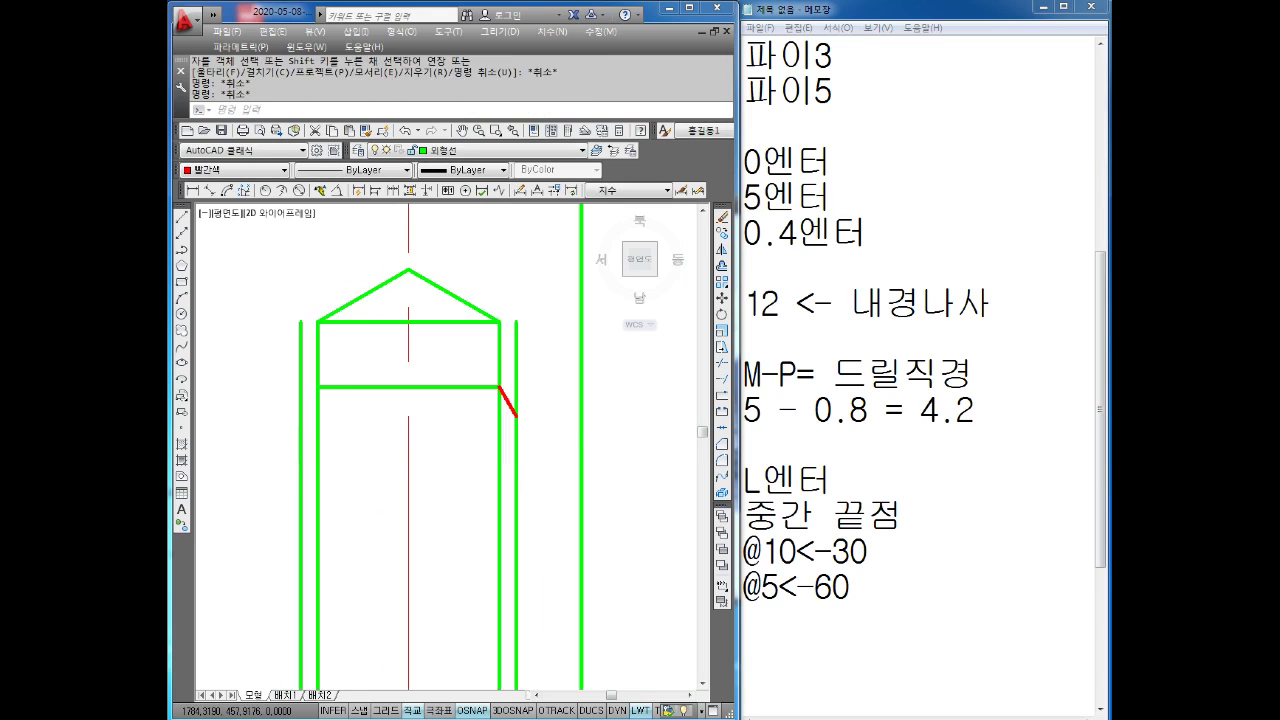
key("Escape")
type("mi")
key("Return")
left_click(508, 406)
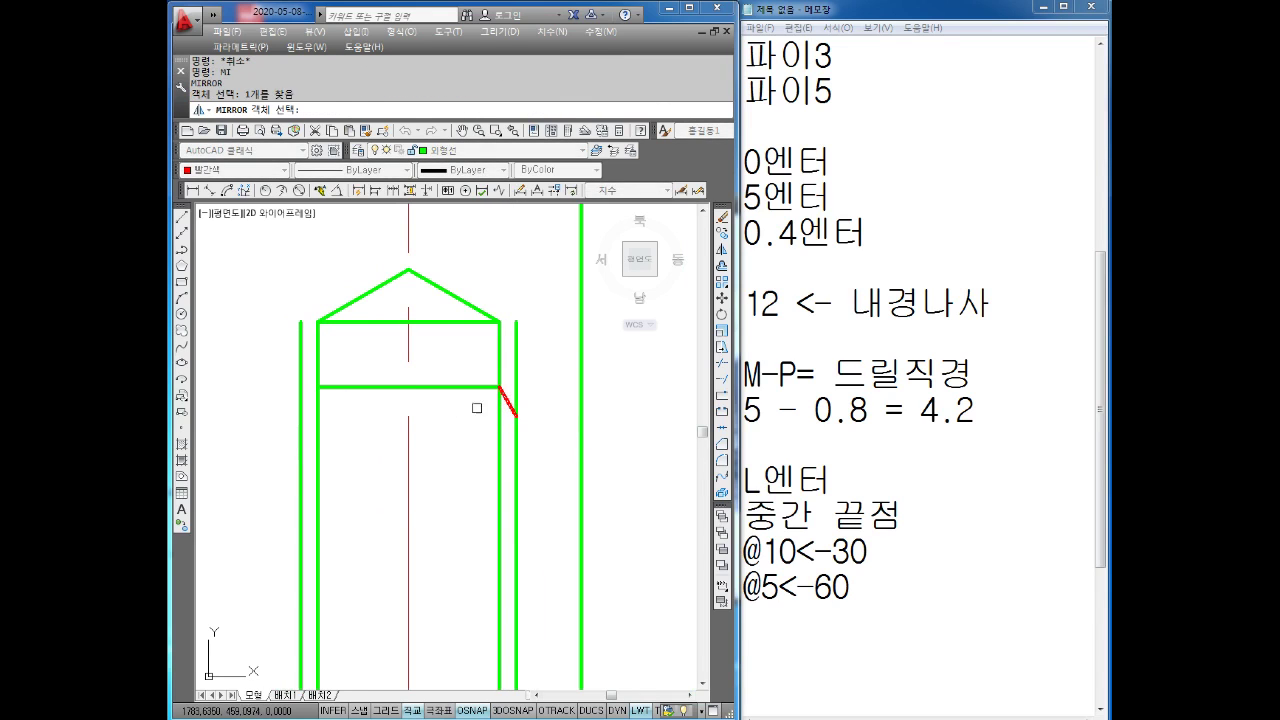
key("Return")
left_click(408, 387)
left_click(408, 333)
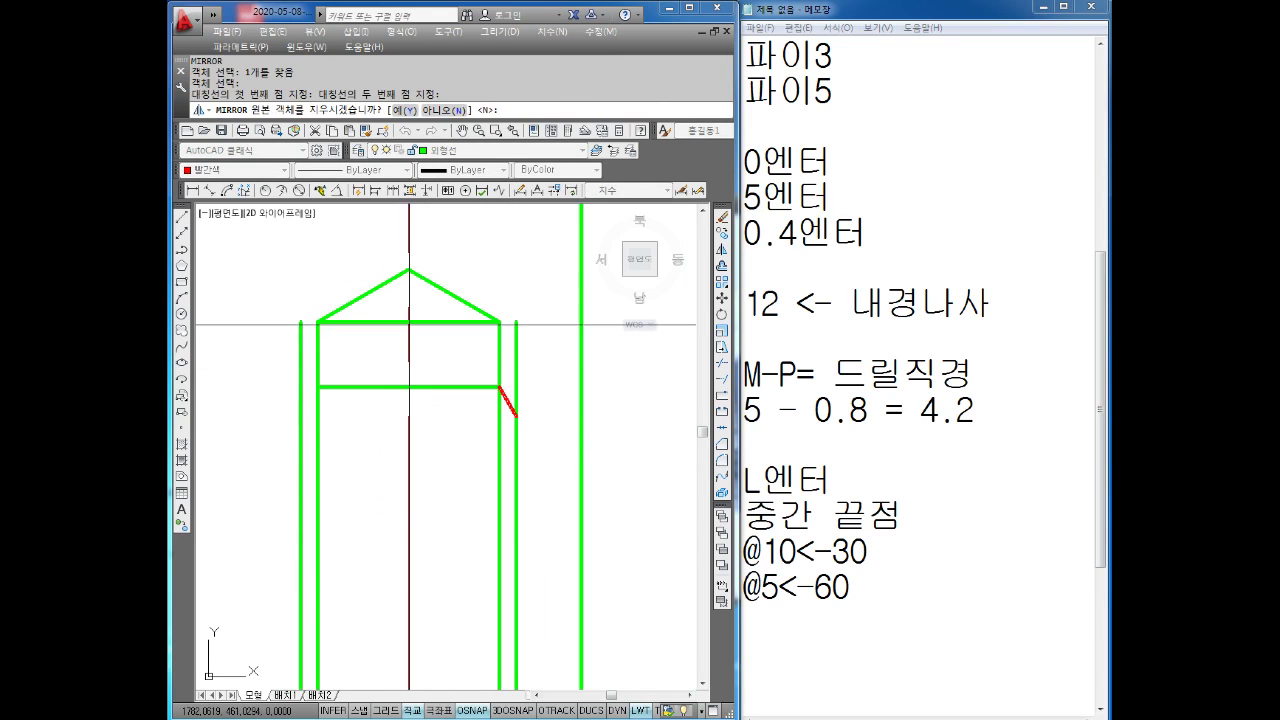
key("Return")
key("Escape")
key("Escape")
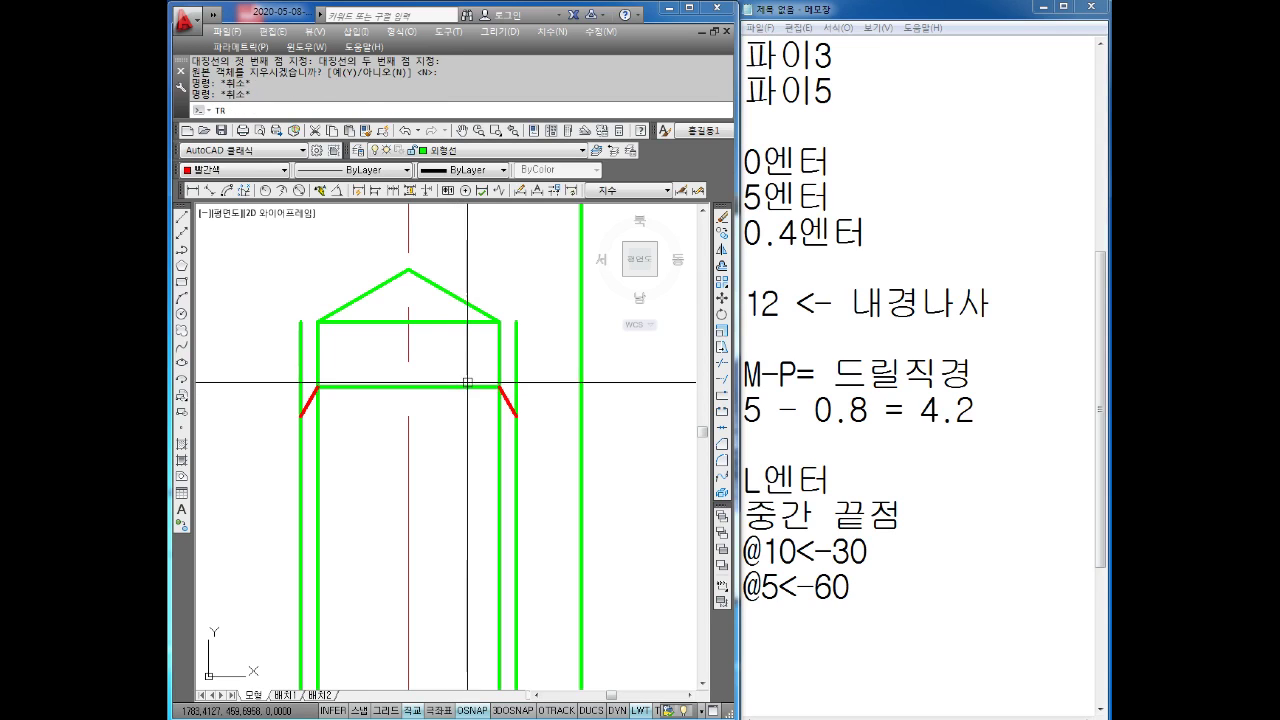
- Attempt a trim near the chamfer lines, then cancel it
type("tr")
key("Return")
key("Return")
left_click(546, 320)
left_click(517, 377)
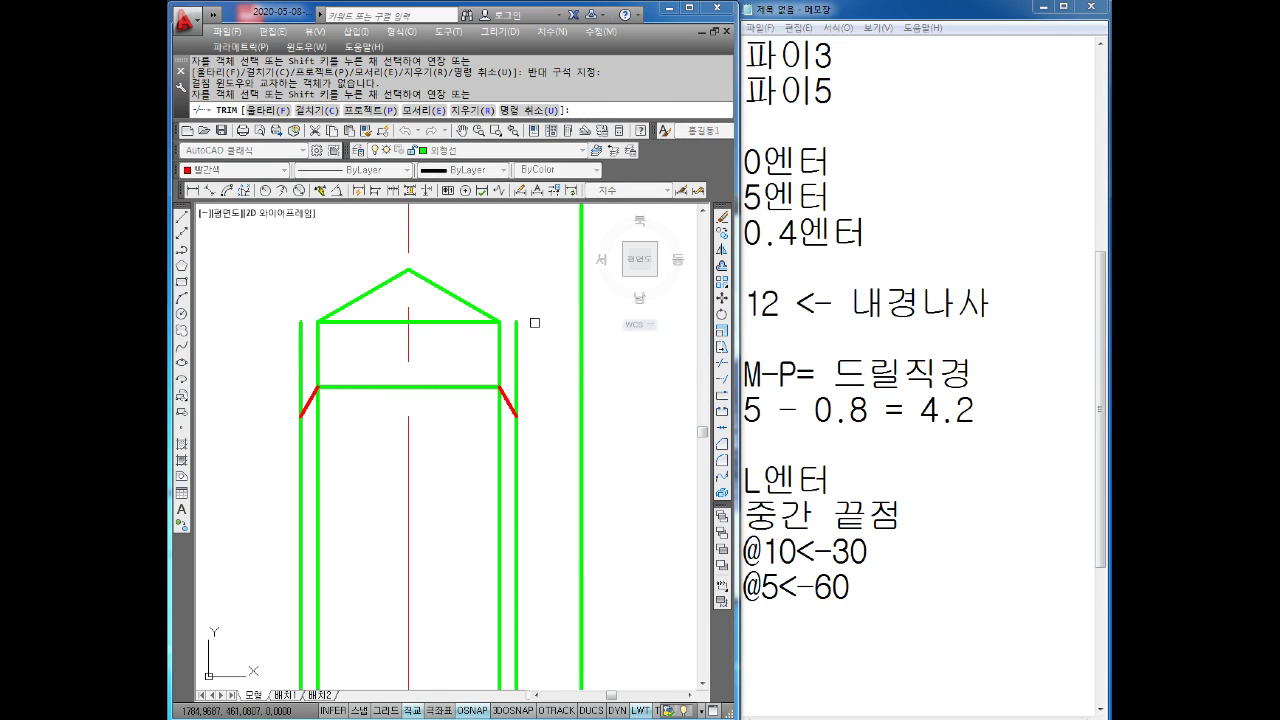
left_click(502, 376)
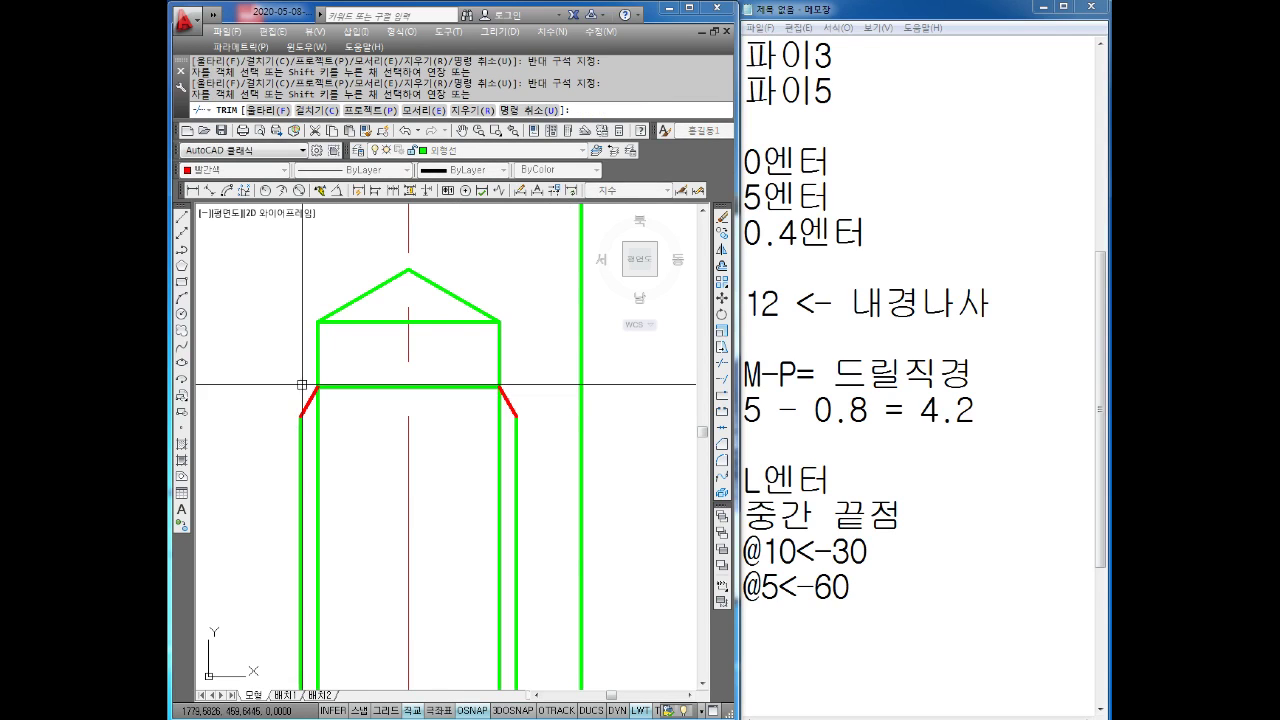
key("Escape")
key("Escape")
- Draw a horizontal line joining the lower ends of the two chamfer lines
type("l")
key("Return")
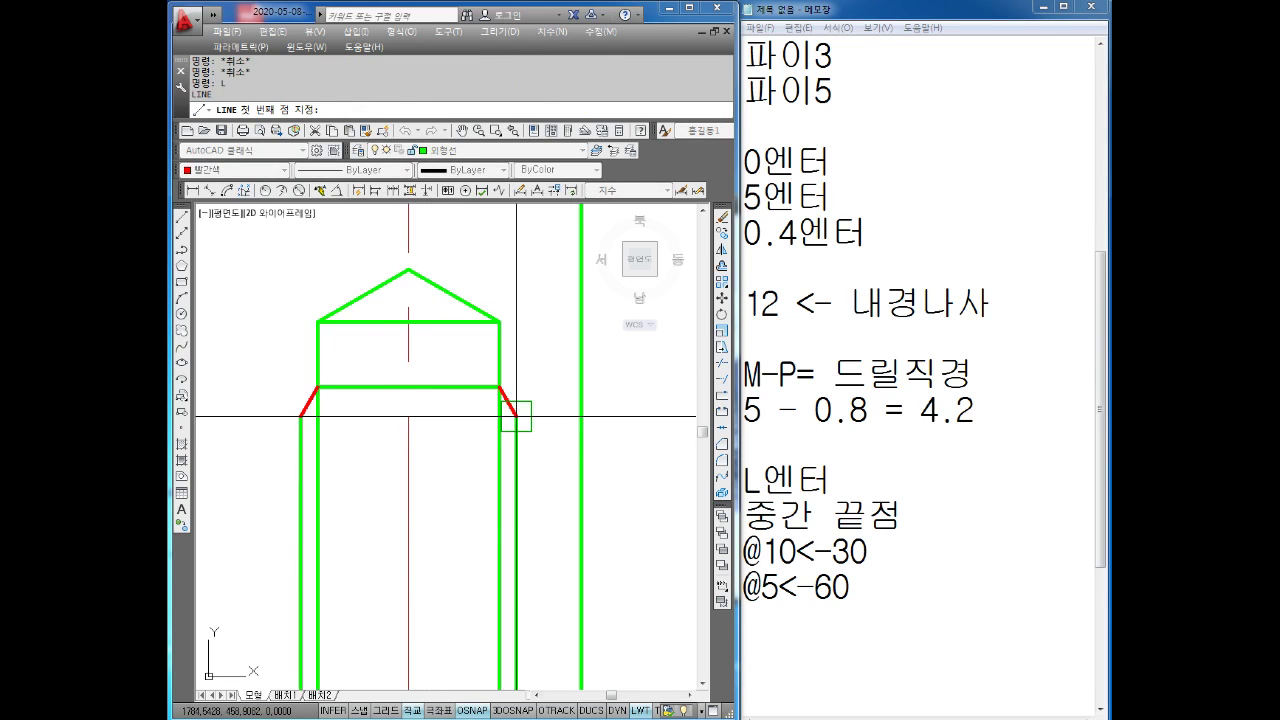
left_click(516, 416)
left_click(300, 416)
key("Escape")
key("Escape")
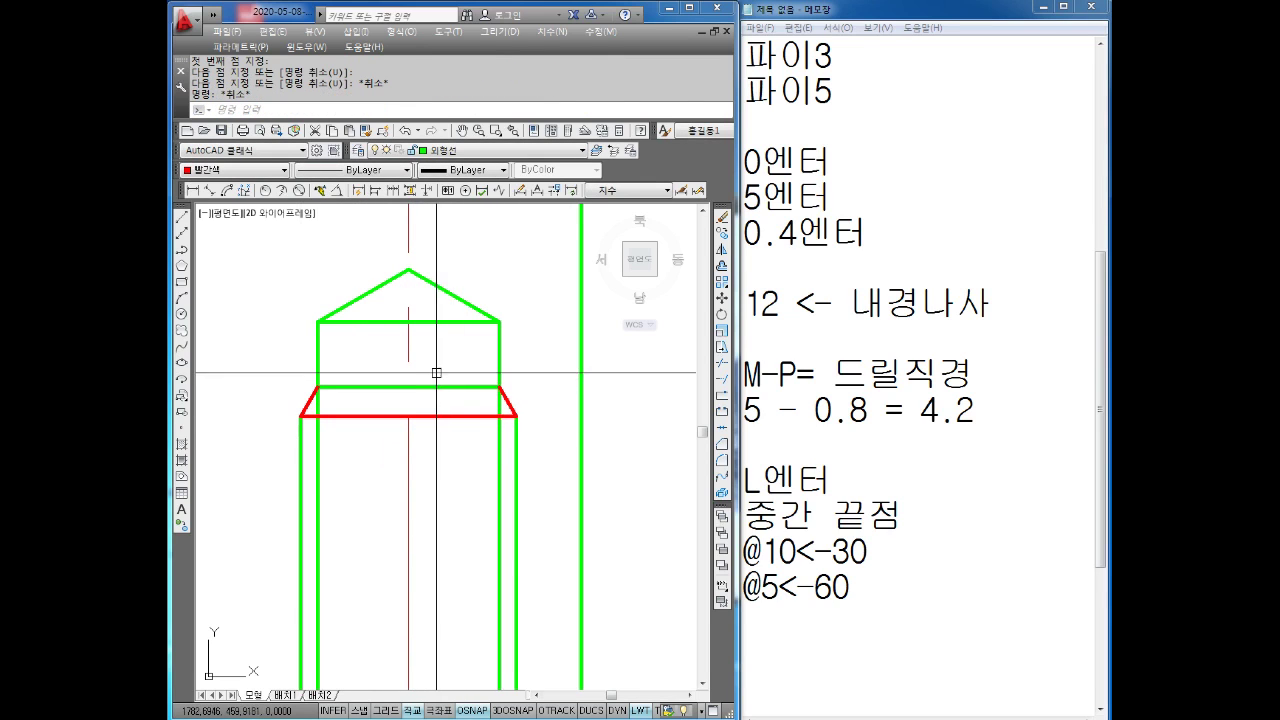
left_click(449, 371)
key("Escape")
key("Escape")
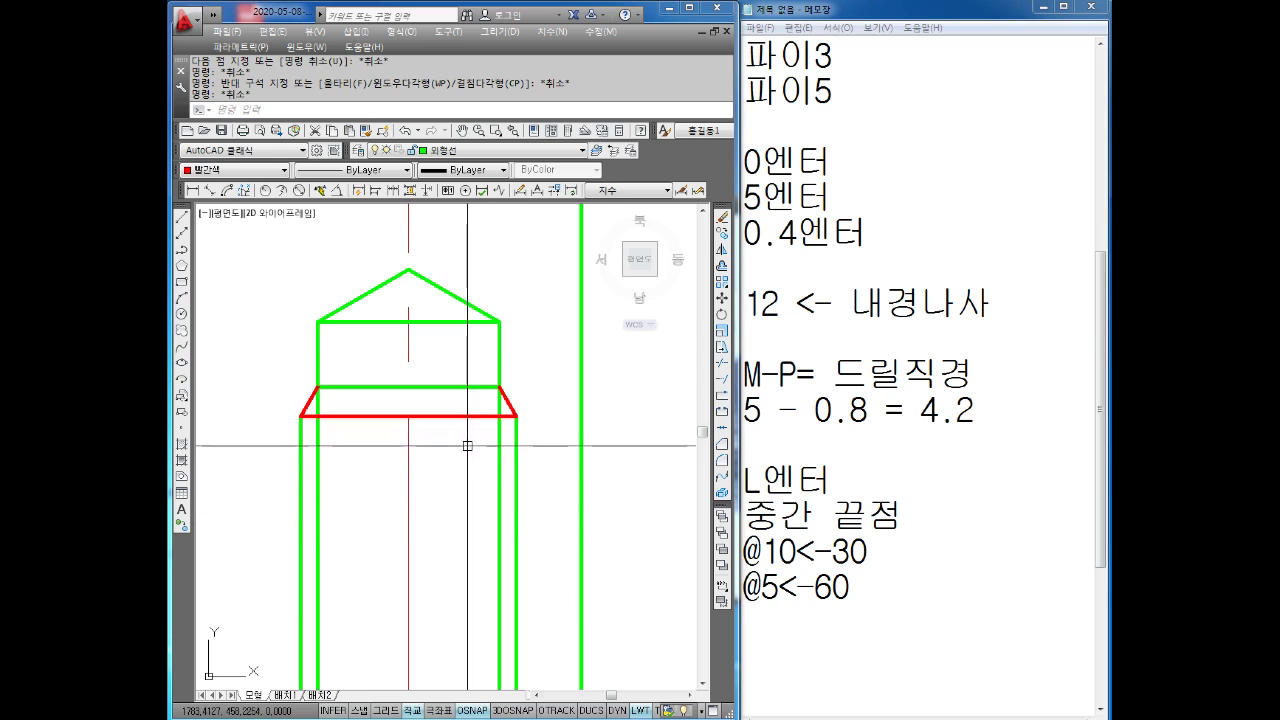
mouse_move(466, 443)
middle_mouse_down()
mouse_move(498, 443)
mouse_move(453, 474)
middle_mouse_up()
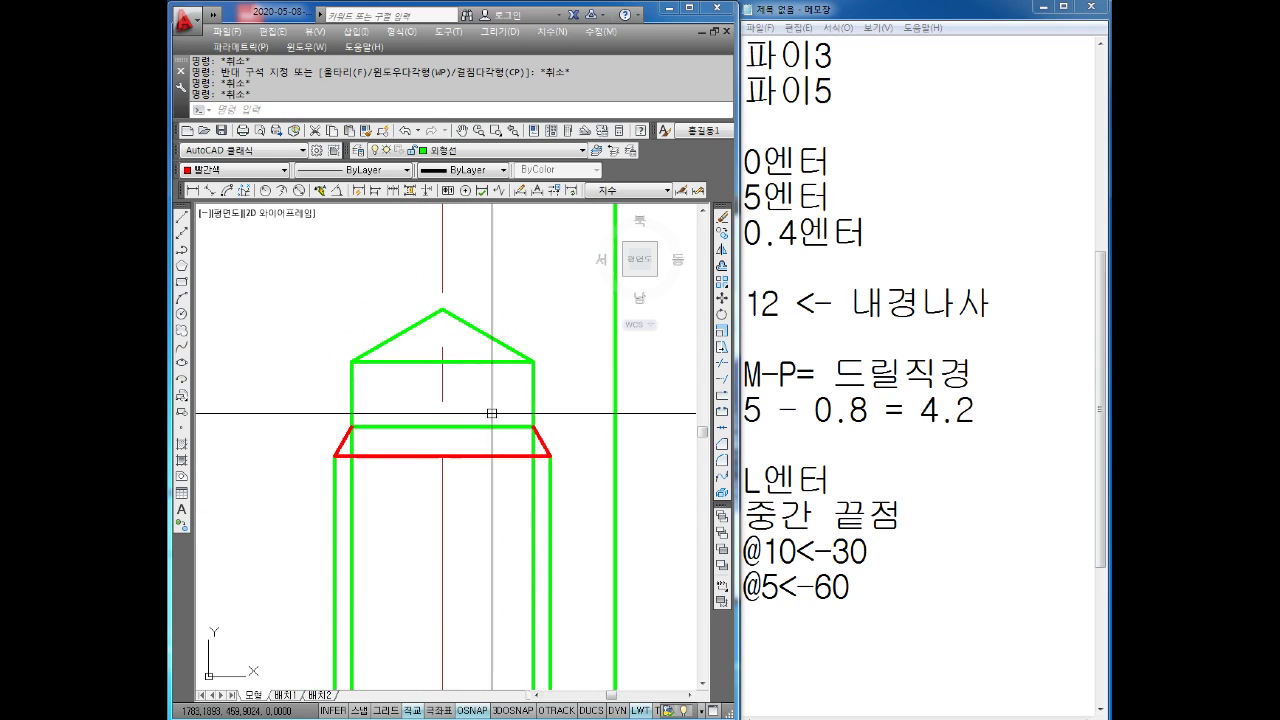
- Delete the extra green horizontal line and reset the red lines to ByLayer colour
left_click(493, 402)
left_click(486, 432)
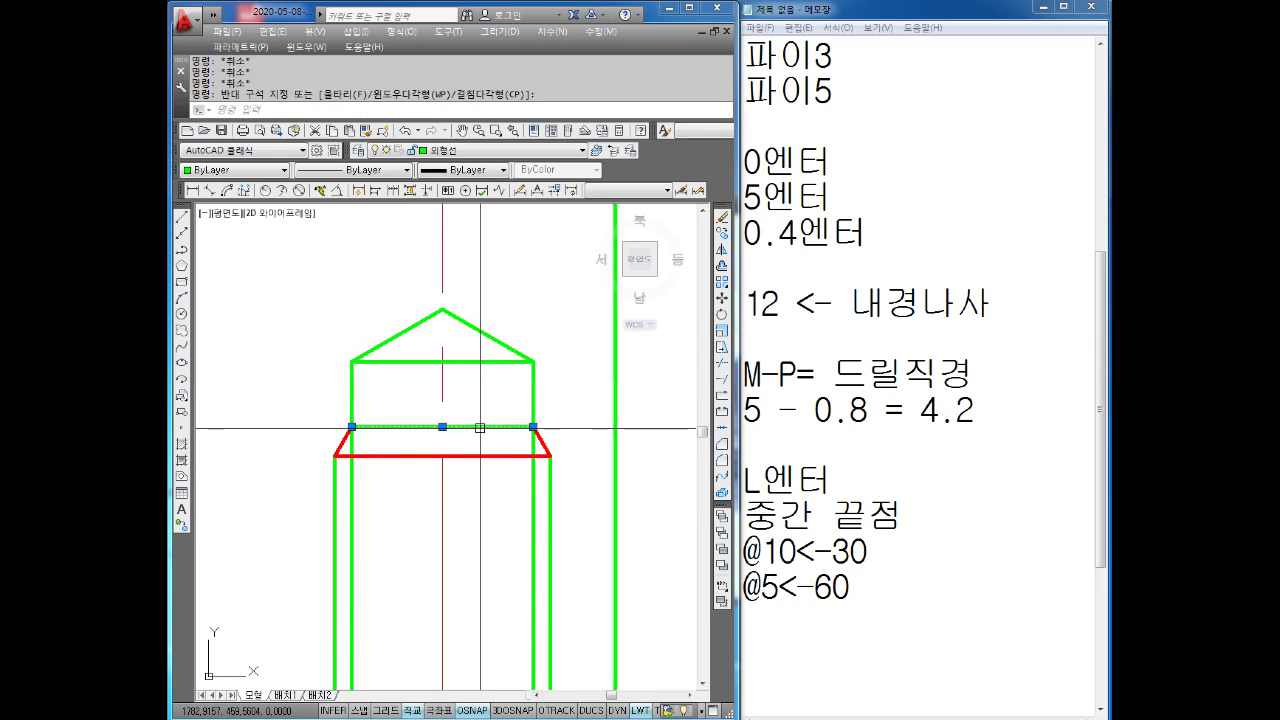
key("Delete")
middle_click_drag(519, 518, 446, 429)
key("Escape")
key("Escape")
left_click(560, 349)
left_click(540, 385)
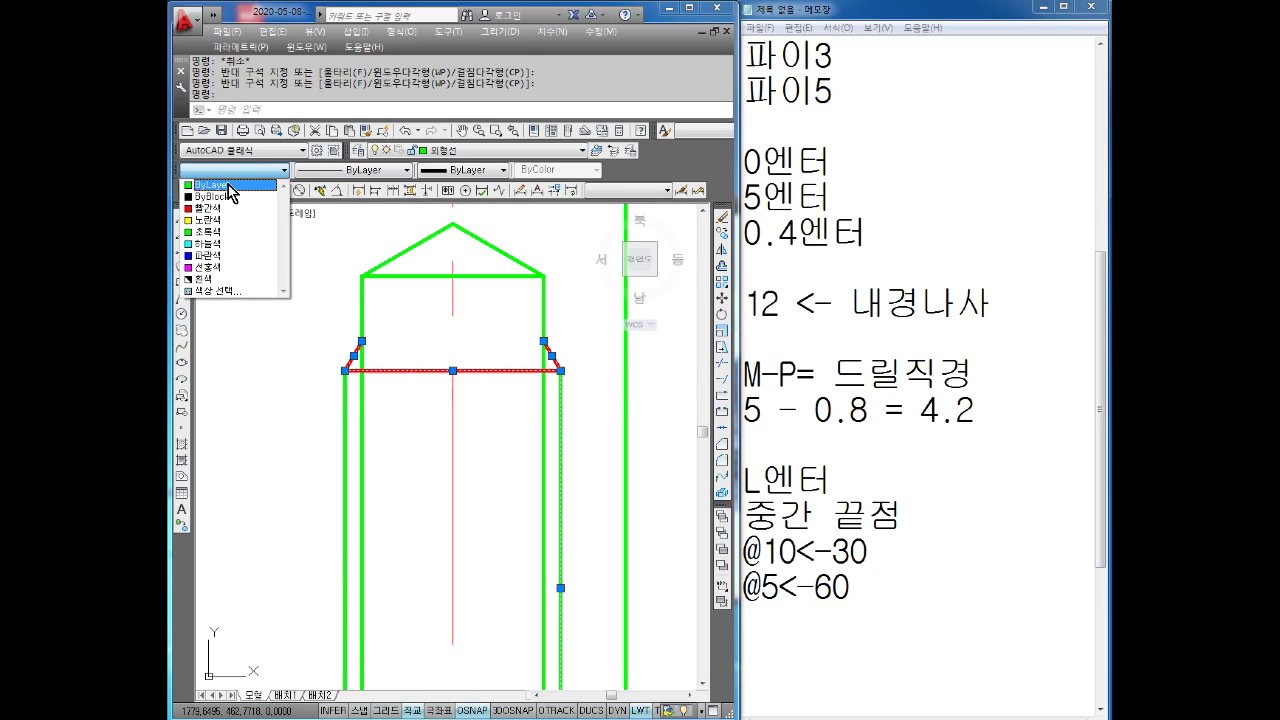
left_click(235, 203)
key("Escape")
key("Escape")
- Put the chamfer and outer vertical lines on layer 외형선, coloured red, with thinner lineweight
scroll(350, 356, "up", 2)
scroll(350, 356, "down", 1)
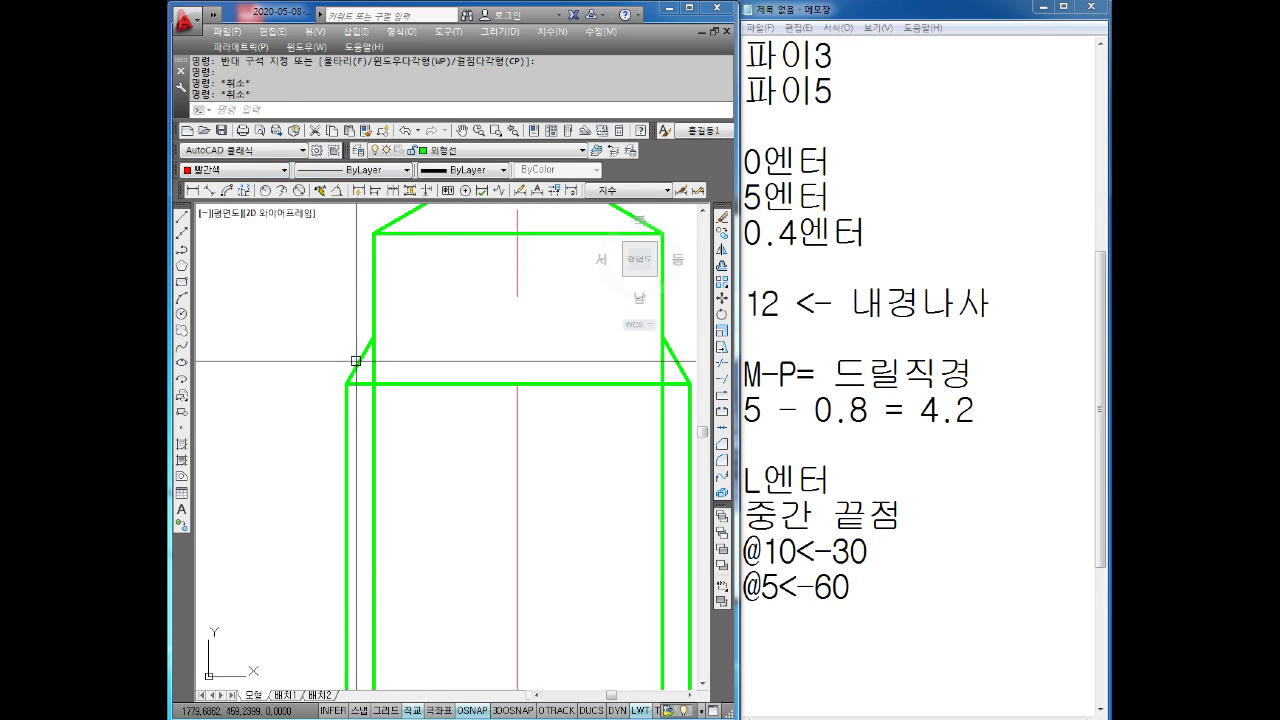
left_click(349, 366)
scroll(384, 375, "down", 2)
scroll(440, 372, "up", 3)
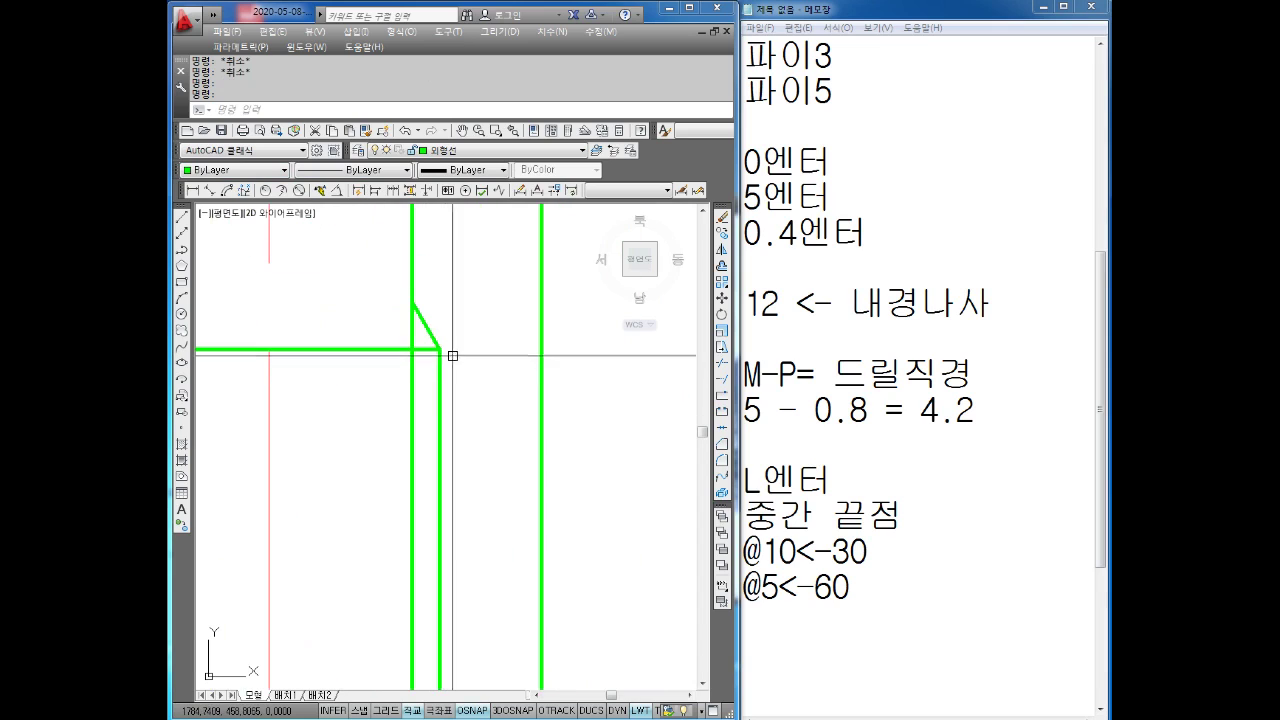
left_click(436, 332)
left_click(420, 380)
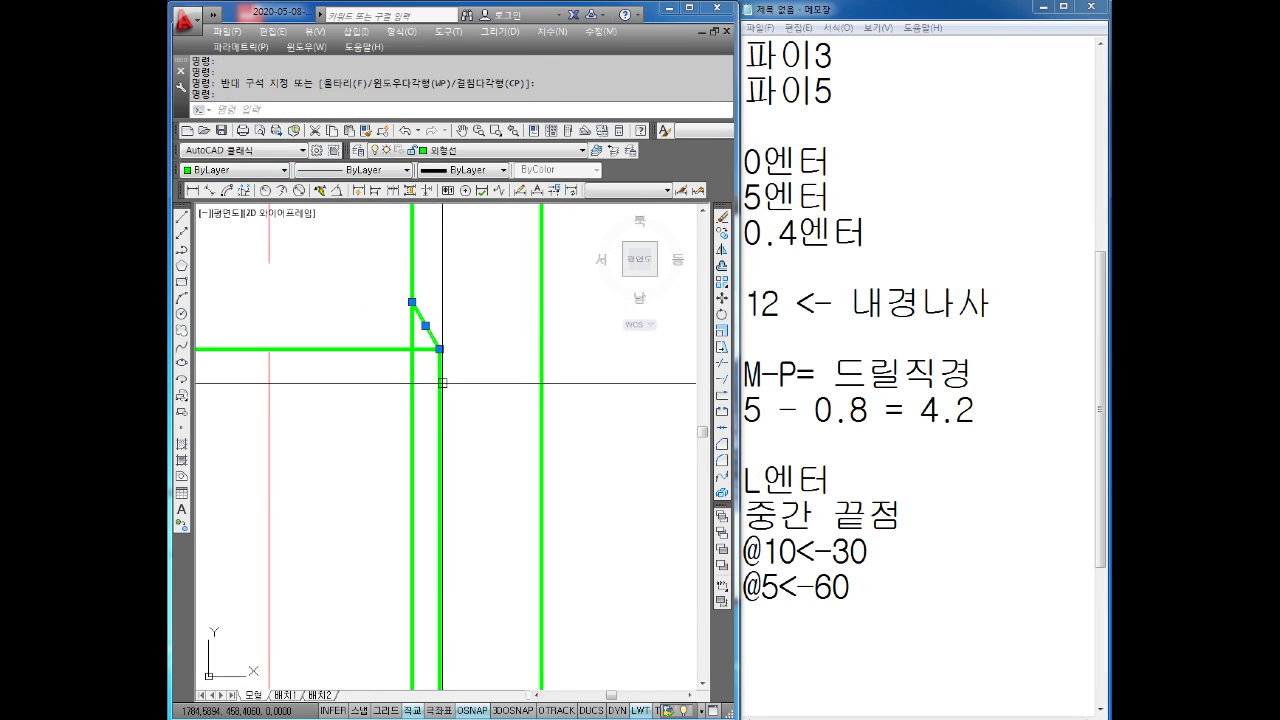
left_click(459, 150)
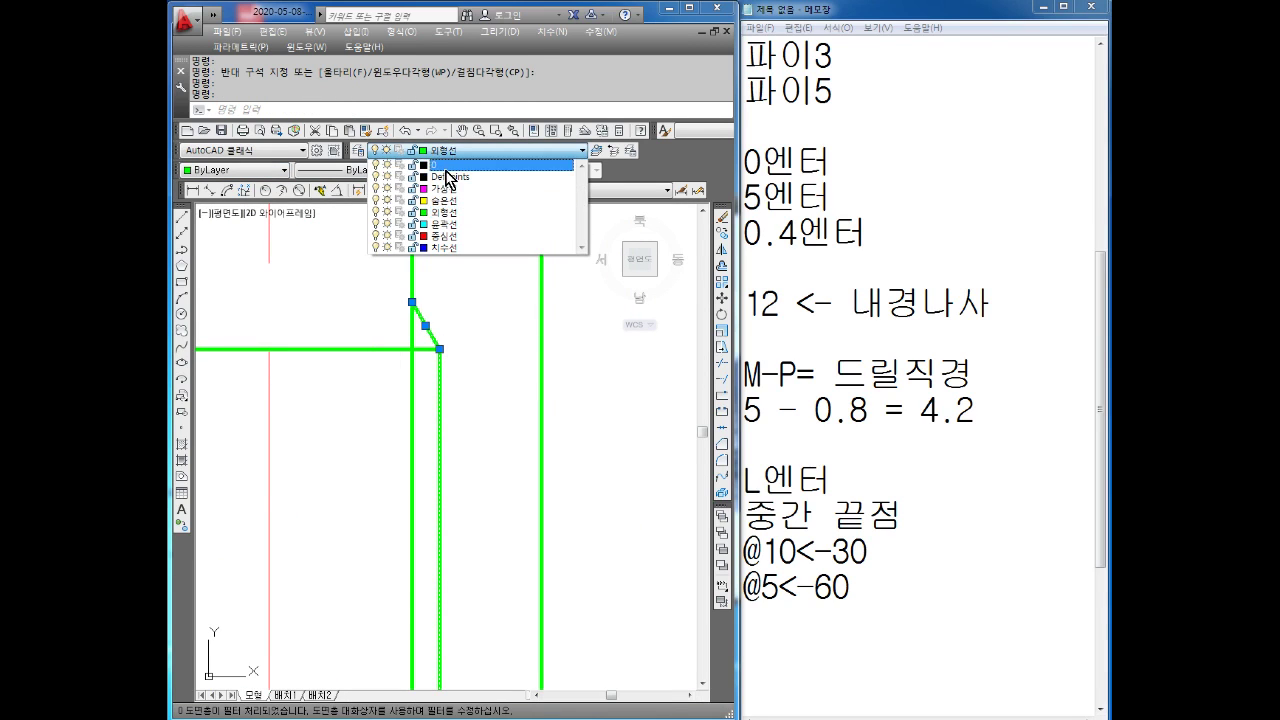
left_click(445, 212)
left_click(220, 170)
left_click(203, 208)
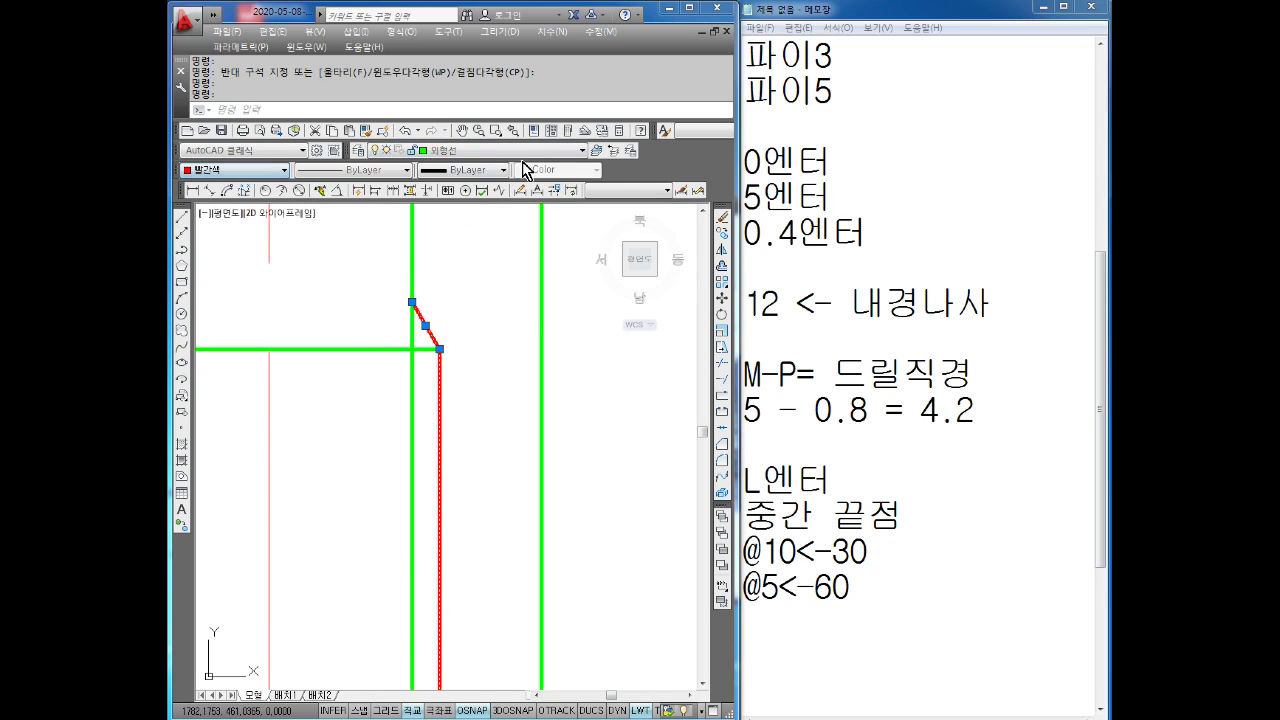
left_click(470, 170)
left_click(468, 232)
key("Escape")
key("Escape")
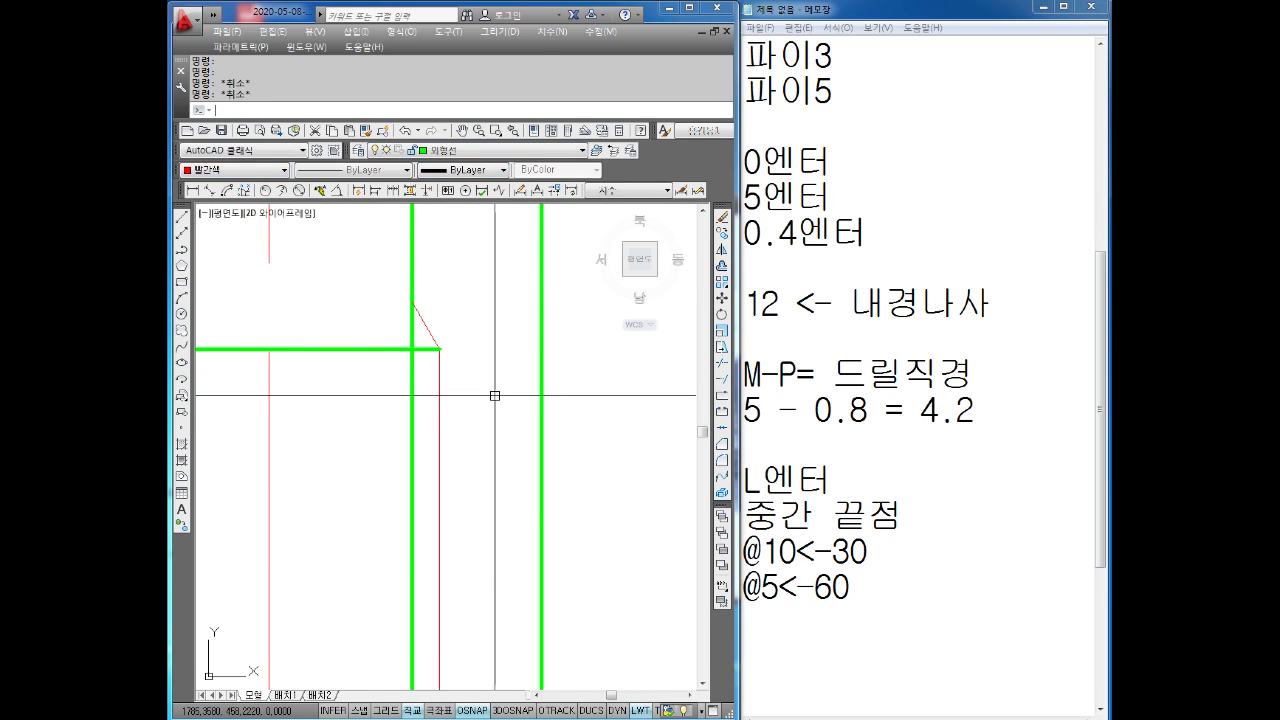
scroll(477, 411, "down", 3)
middle_click_drag(477, 411, 514, 437)
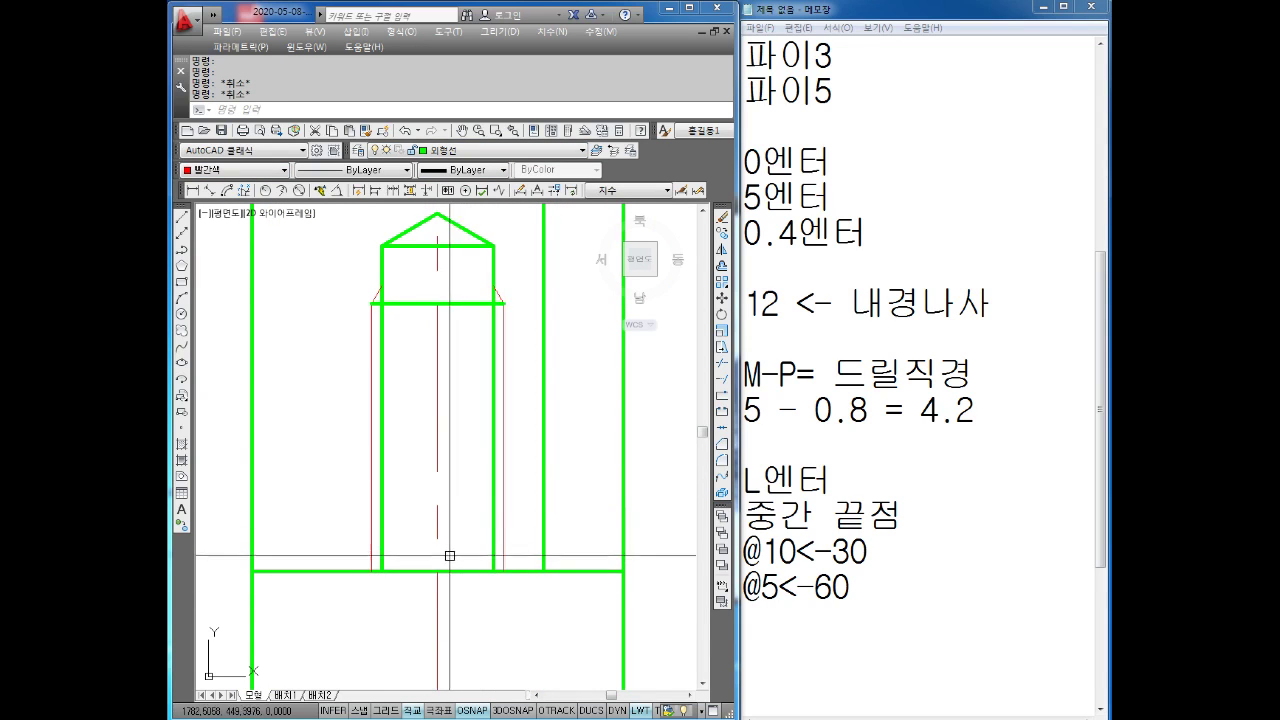
- Write the chamfer procedure in the notes beside the drawing
scroll(428, 540, "up", 1)
scroll(419, 551, "up", 1)
middle_click_drag(419, 551, 417, 524)
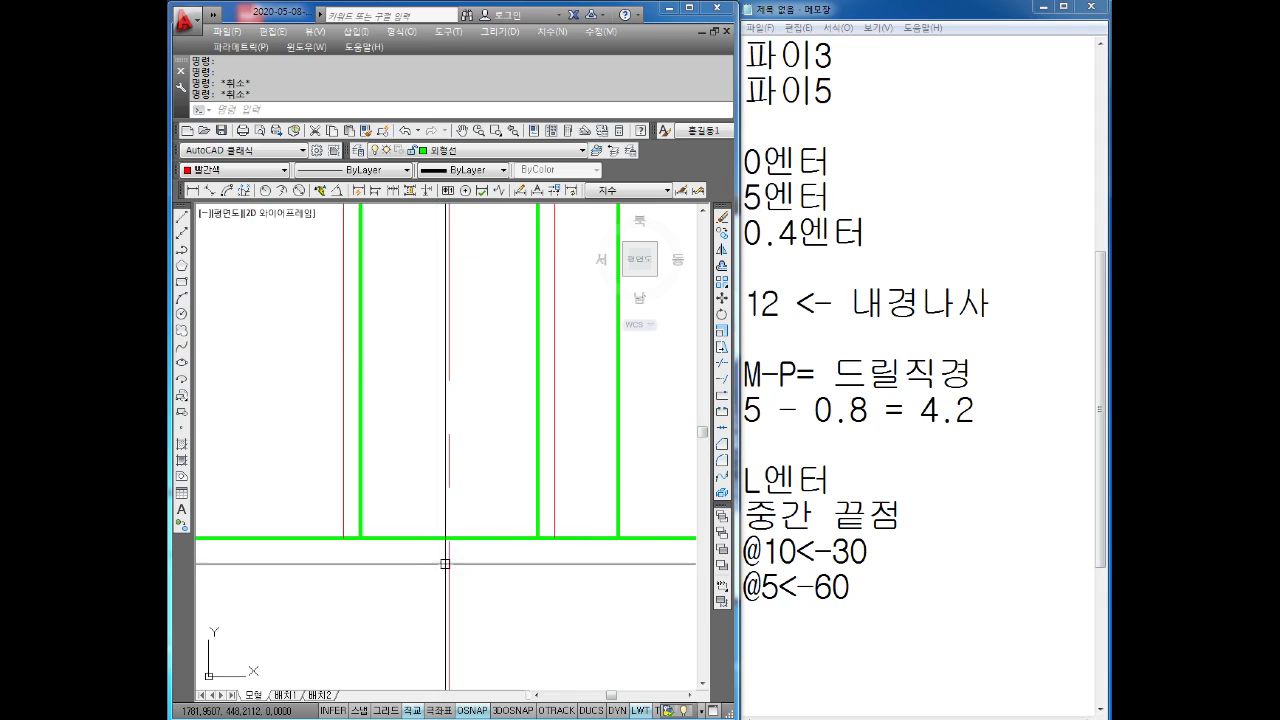
left_click(865, 670)
type("CHA엔터")
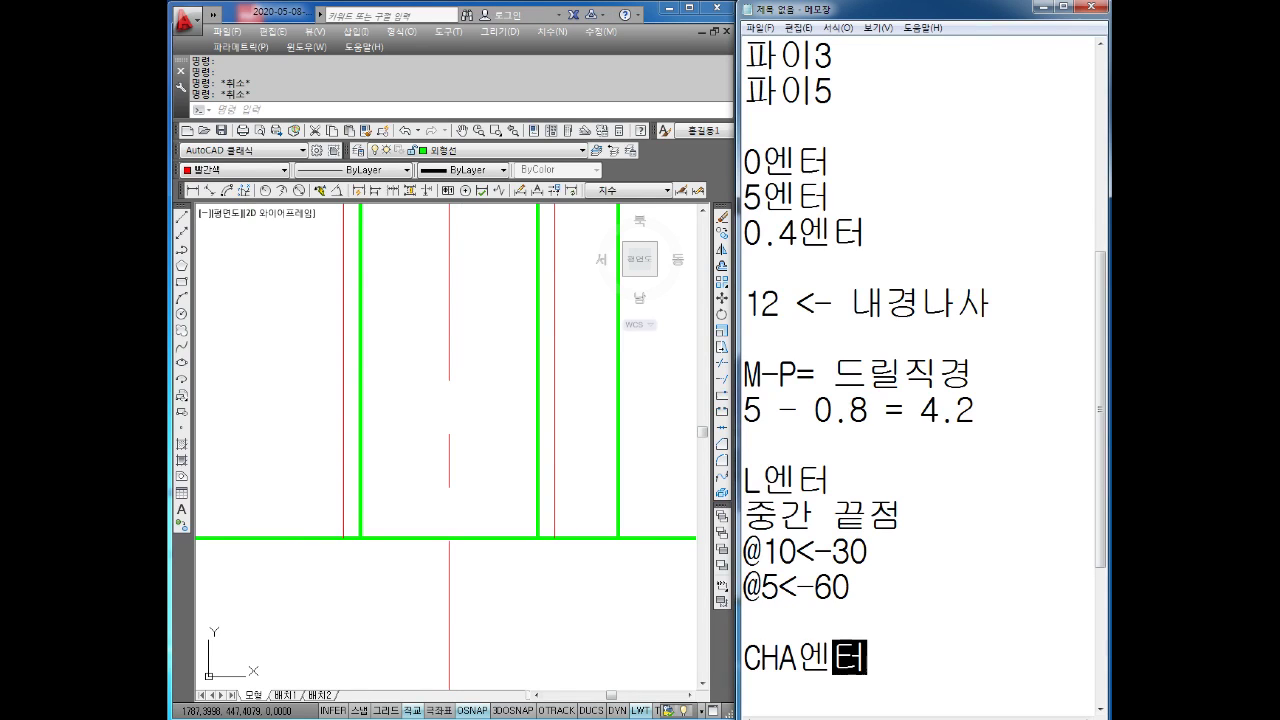
key("Return")
key("Return")
key("Return")
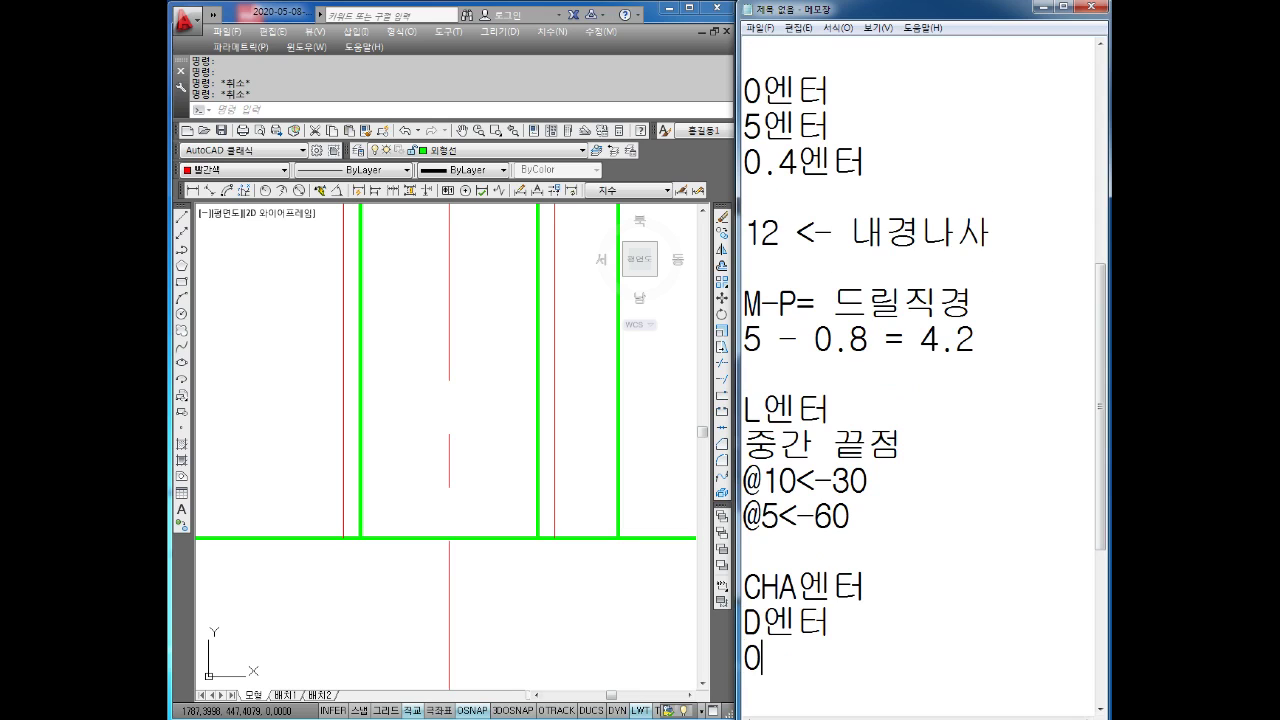
key("Return")
key("Return")
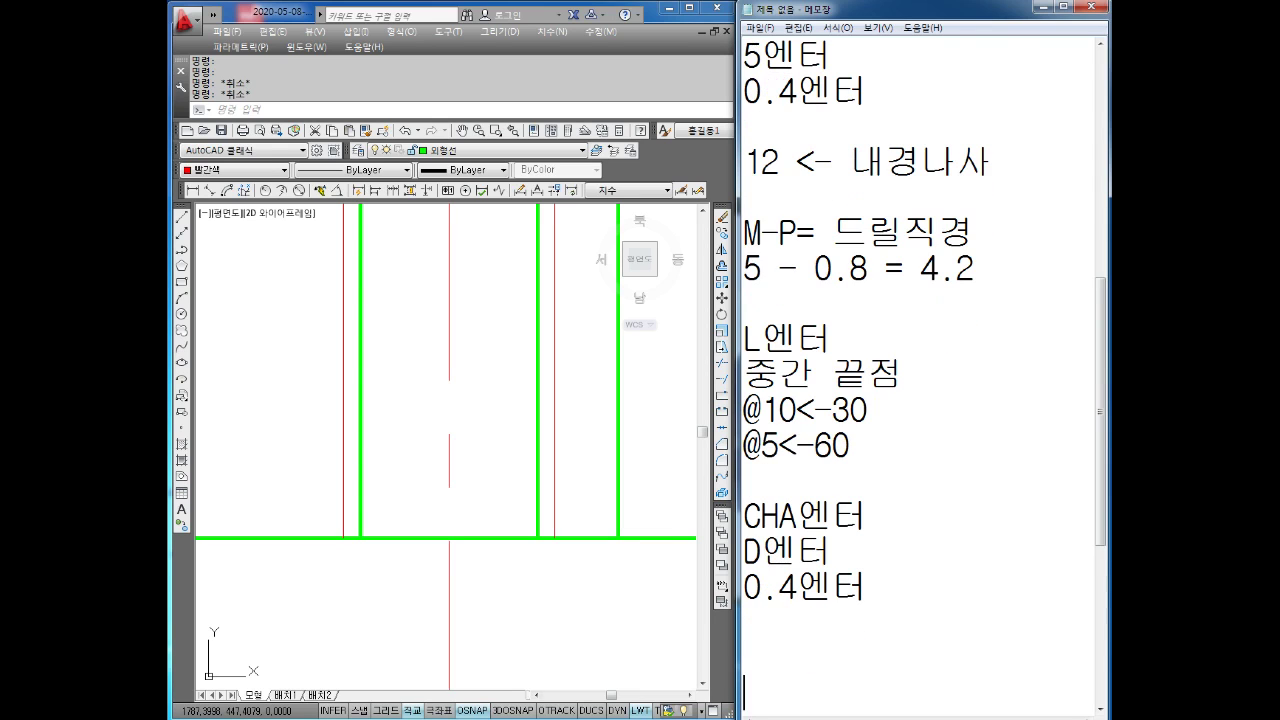
left_click(455, 424)
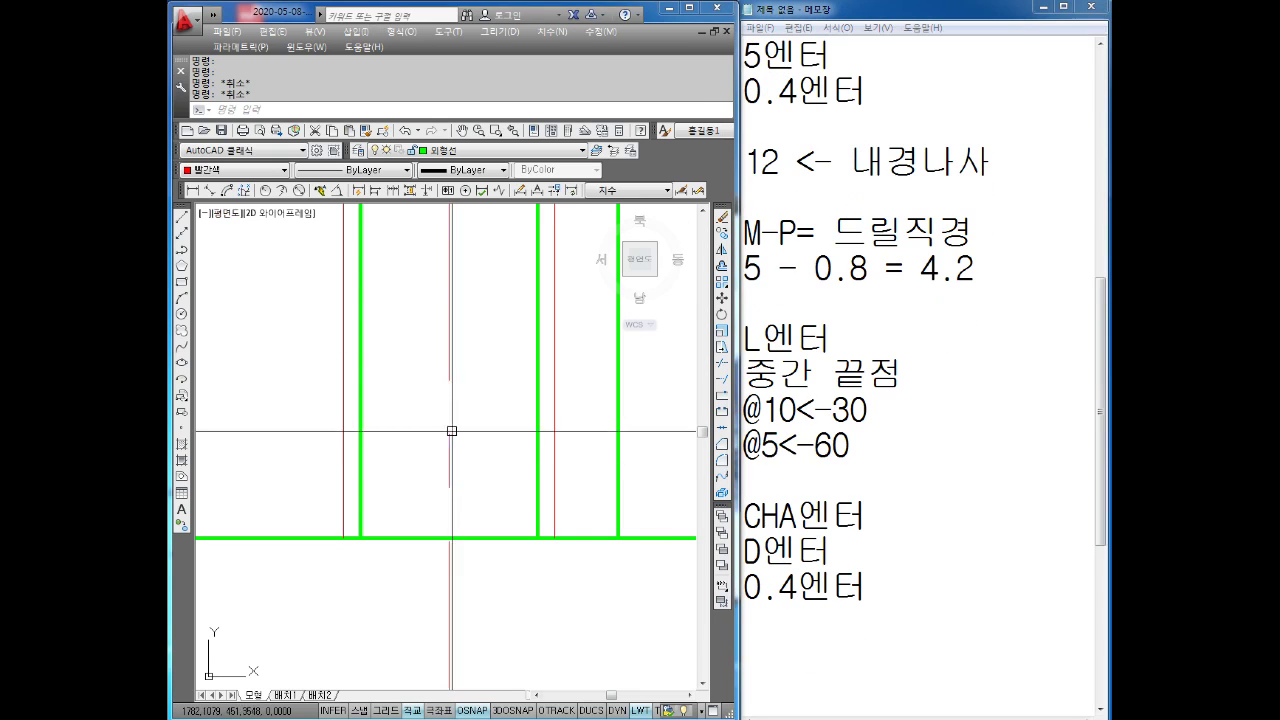
key("Escape")
left_click(799, 651)
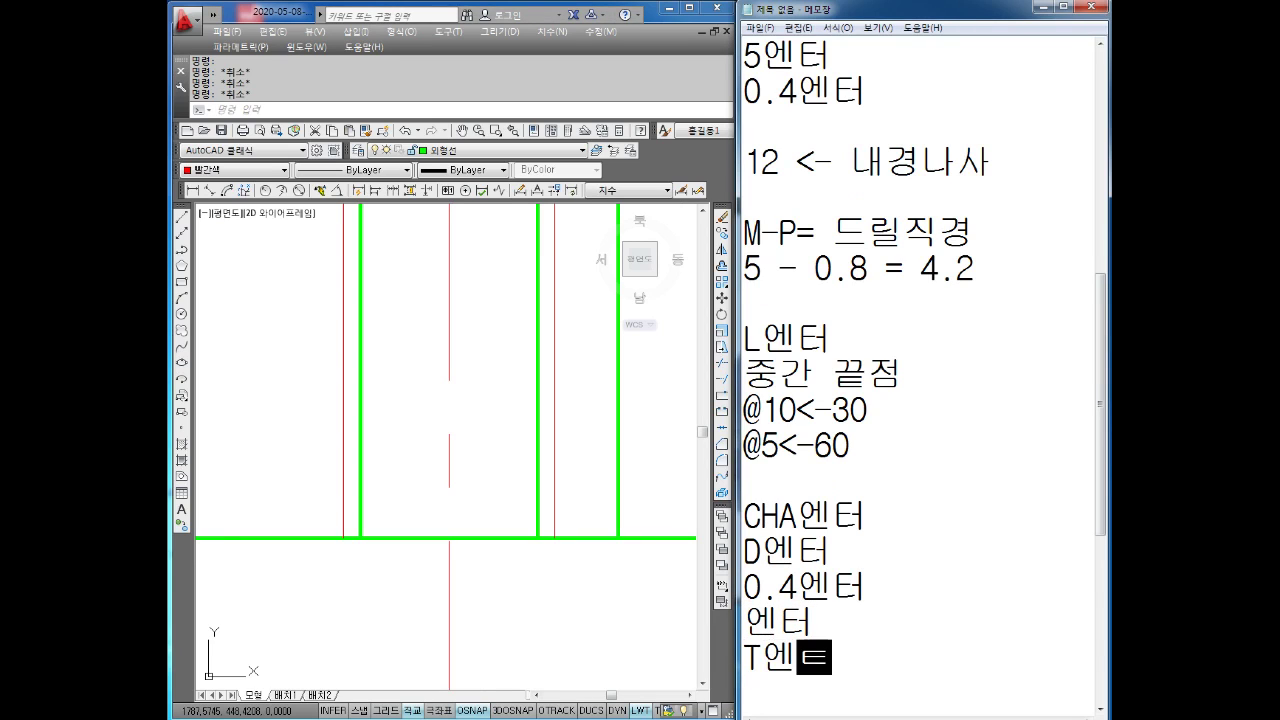
type("ㅓ")
key("Return")
key("Return")
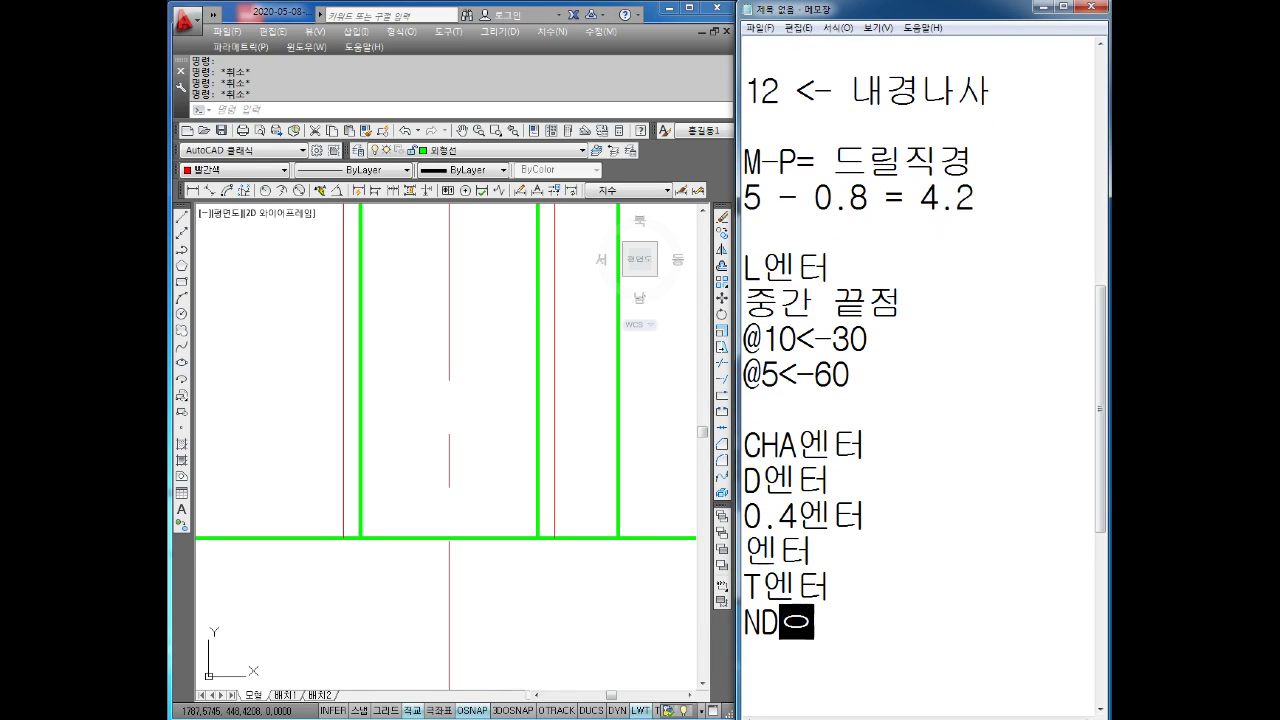
key("Return")
key("Return")
key("Return")
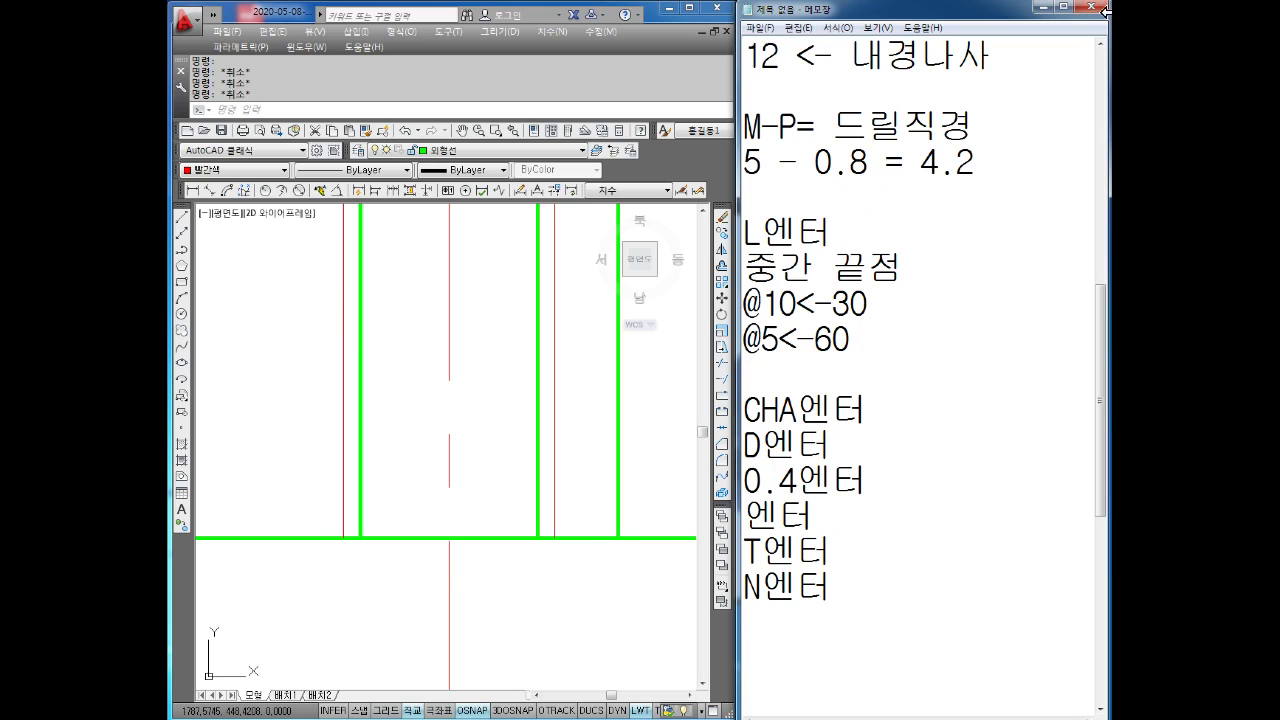
scroll(403, 486, "up", 1)
scroll(414, 497, "down", 1)
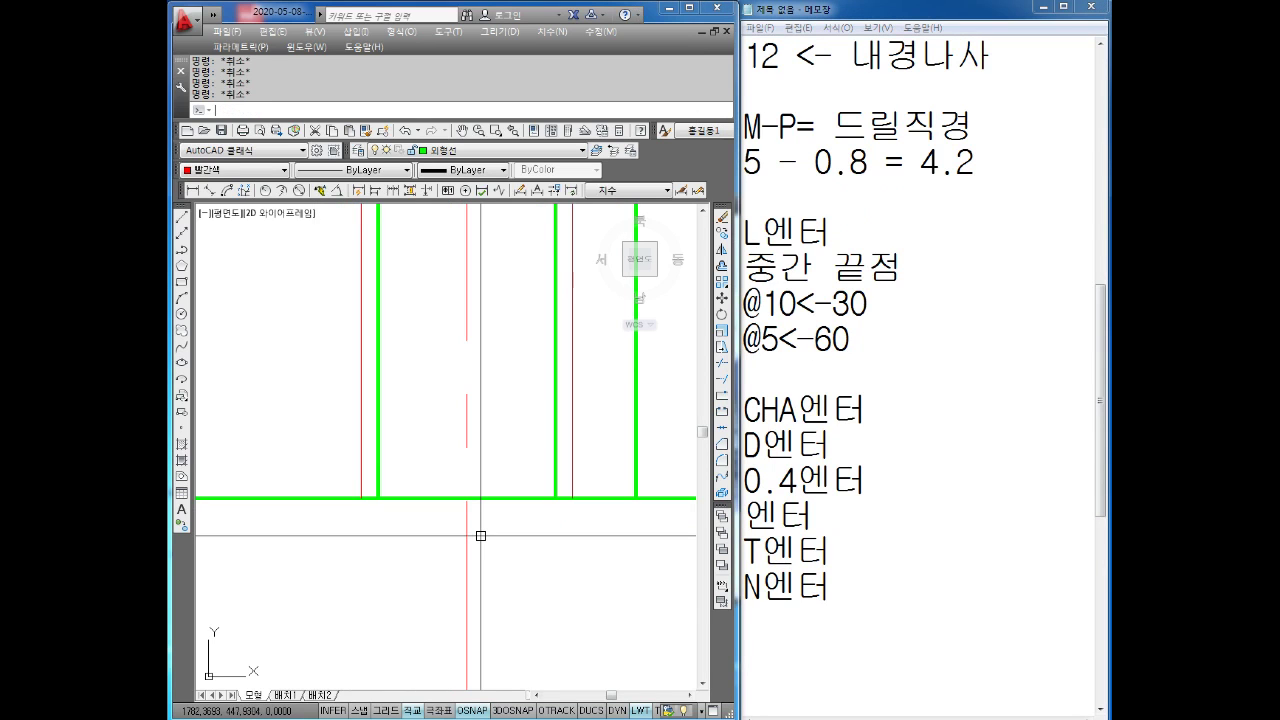
type("CHA")
- Set up CHAMFER with distances 0.4 and 0.4 in No trim mode
key("Return")
type("D")
key("Return")
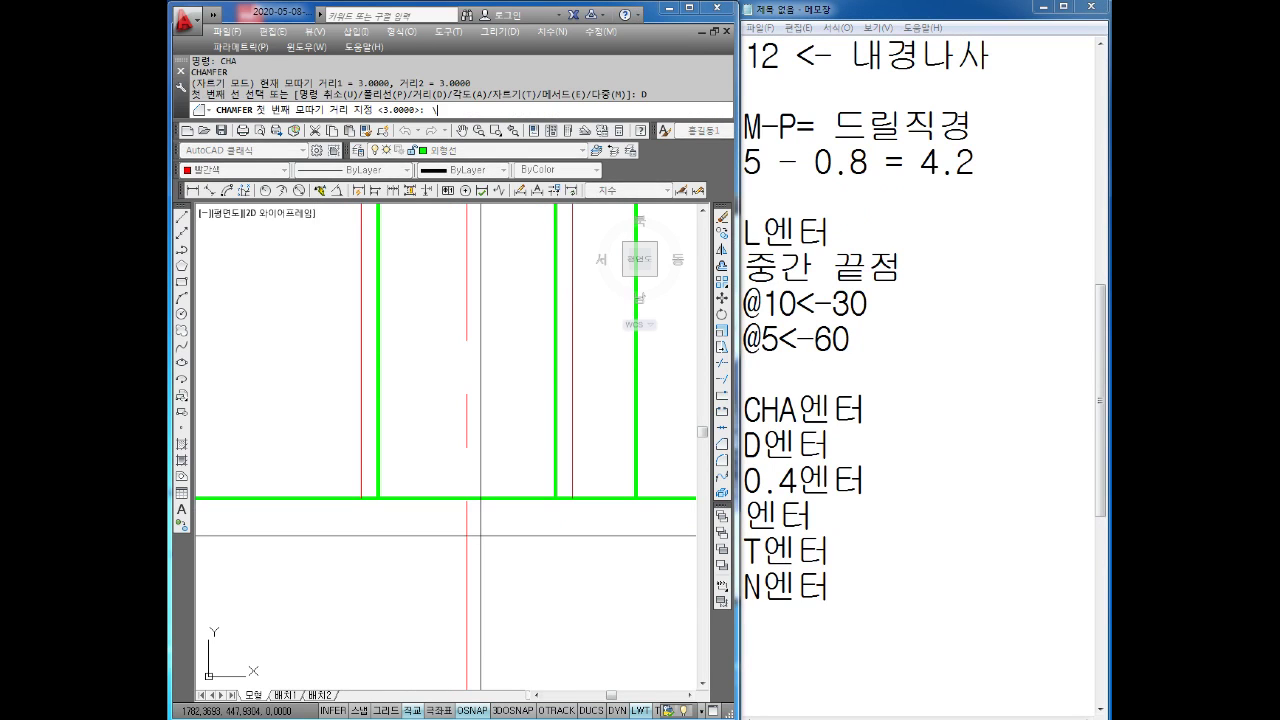
key("Return")
key("Return")
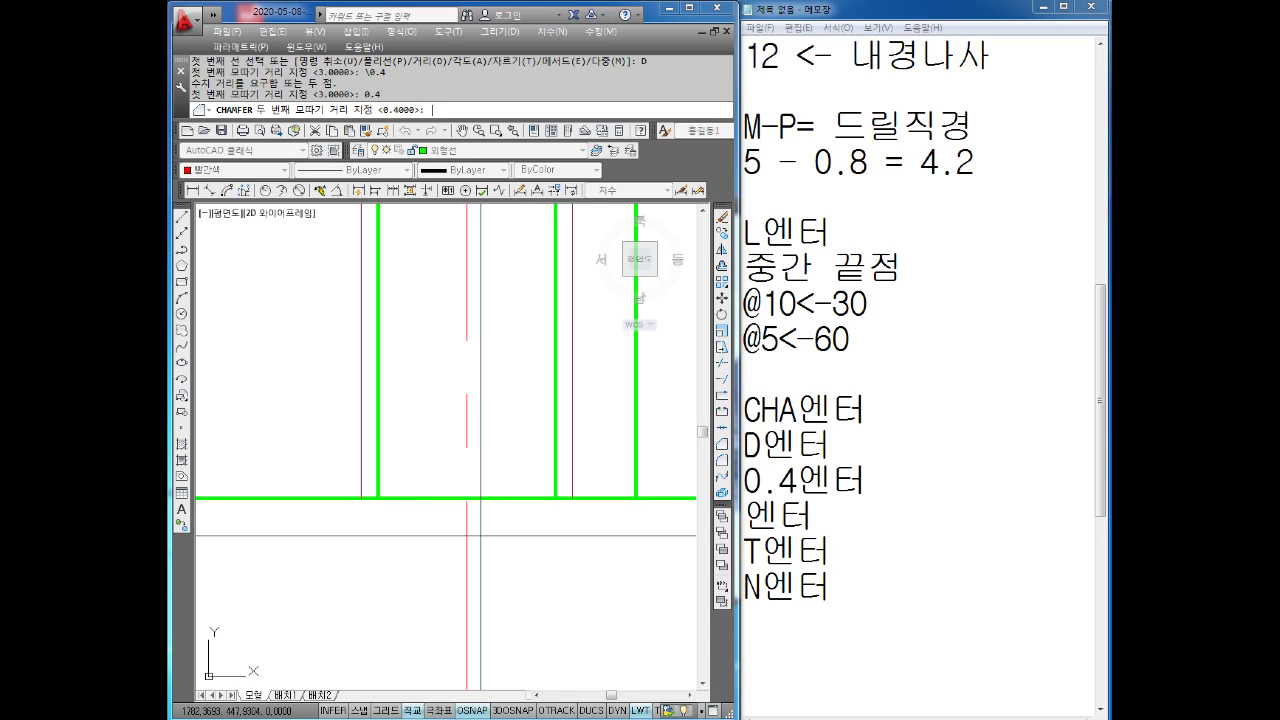
key("Return")
key("Return")
type("N")
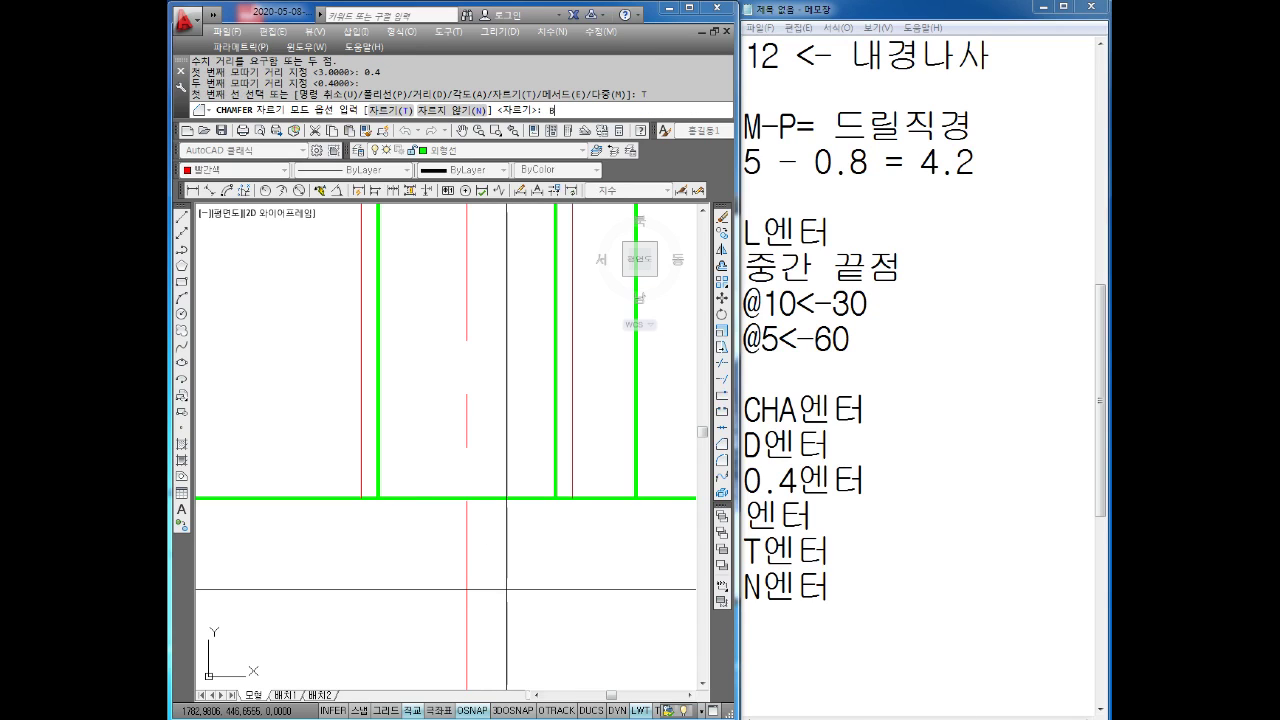
key("Return")
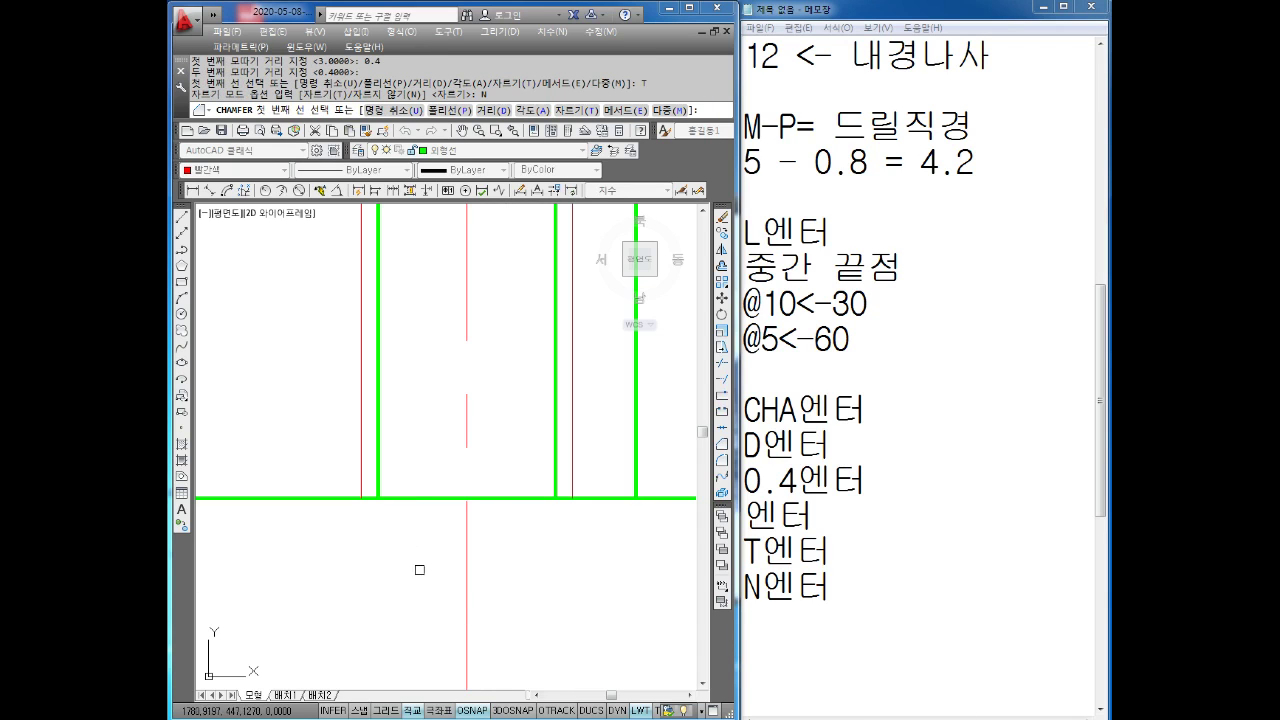
scroll(364, 503, "up", 2)
scroll(364, 503, "up", 2)
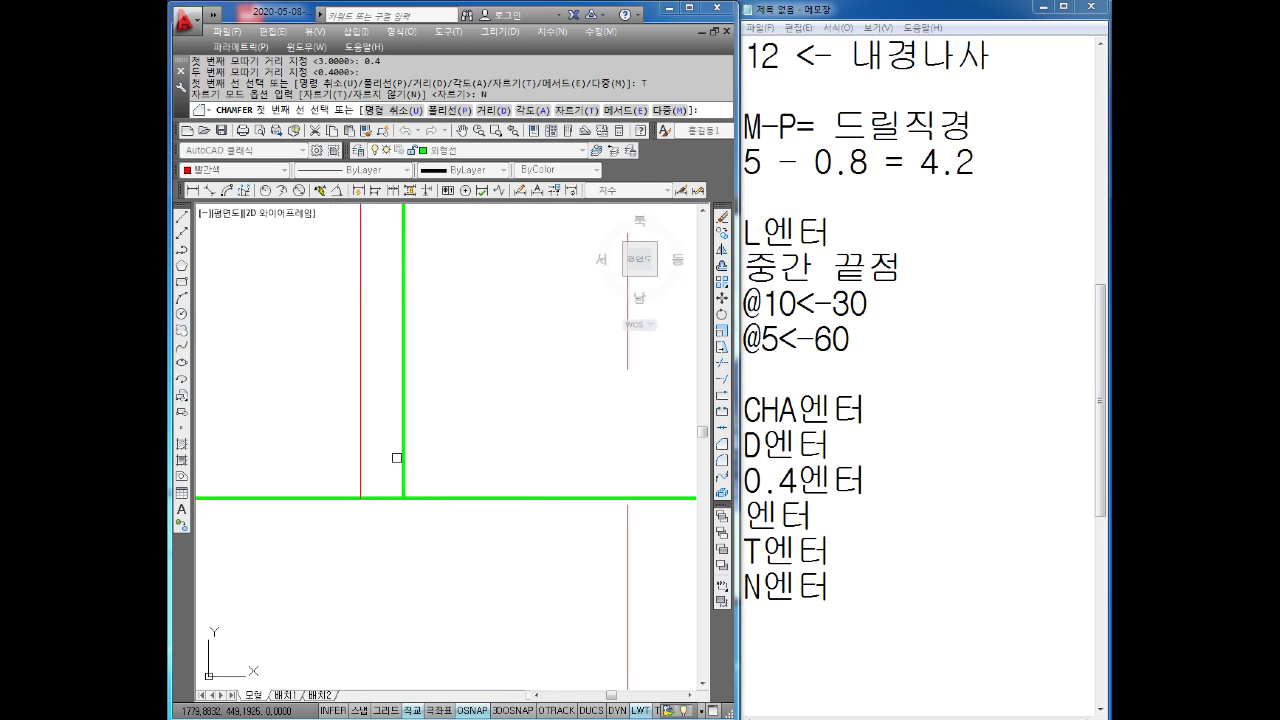
- Chamfer the left and right bottom corners where the hole walls meet the base line
left_click(400, 452)
left_click(319, 499)
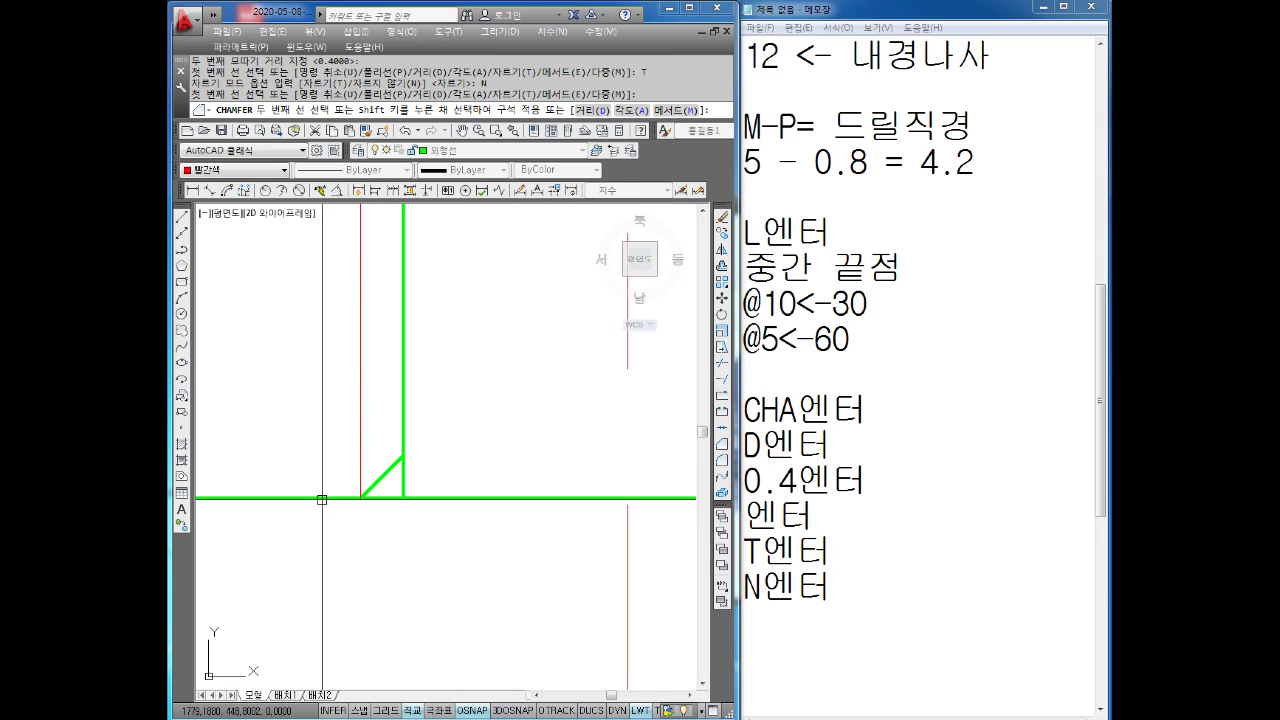
key("Return")
scroll(330, 495, "down", 3)
scroll(487, 487, "up", 2)
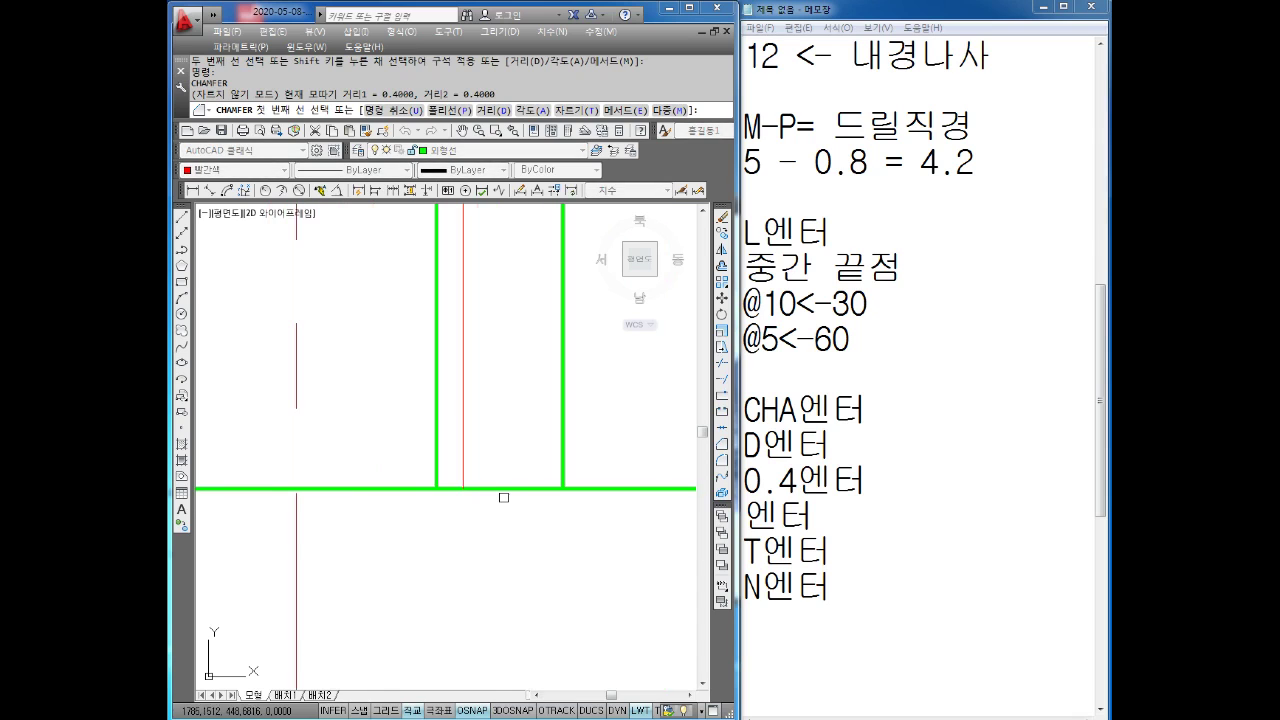
left_click(485, 487)
left_click(432, 451)
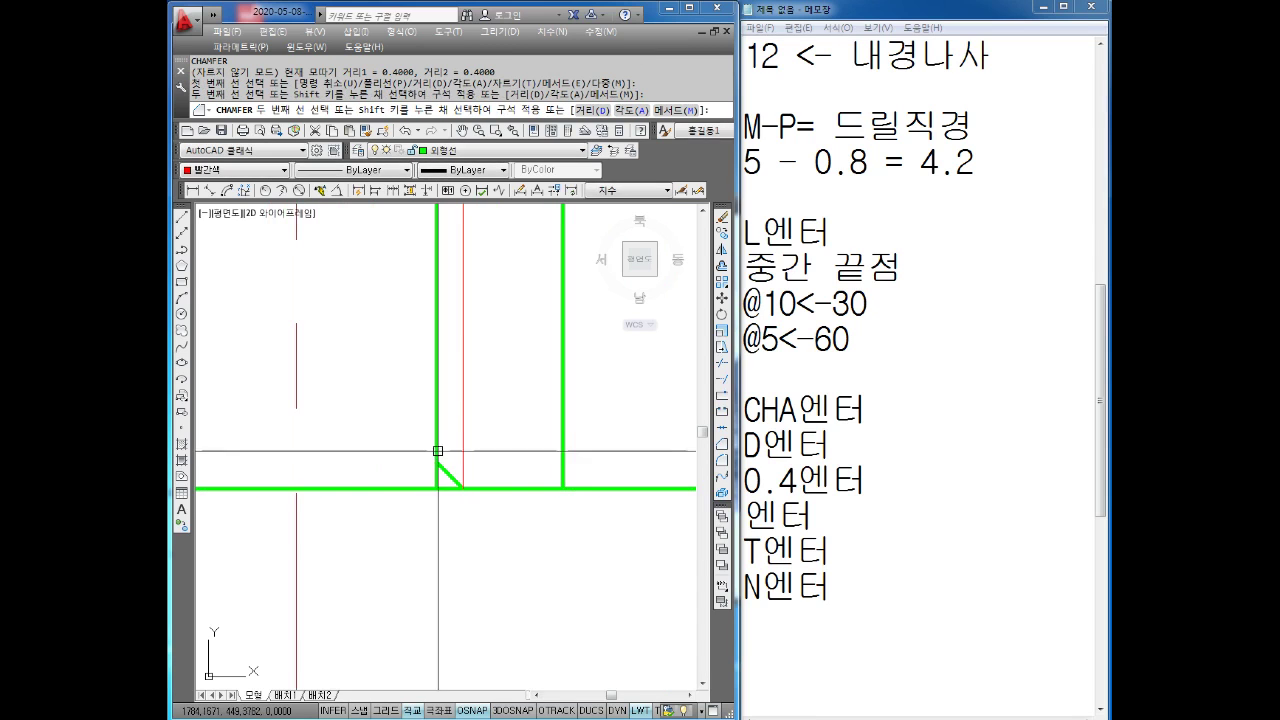
scroll(480, 460, "down", 1)
scroll(502, 465, "down", 1)
scroll(502, 465, "up", 2)
key("Escape")
key("Escape")
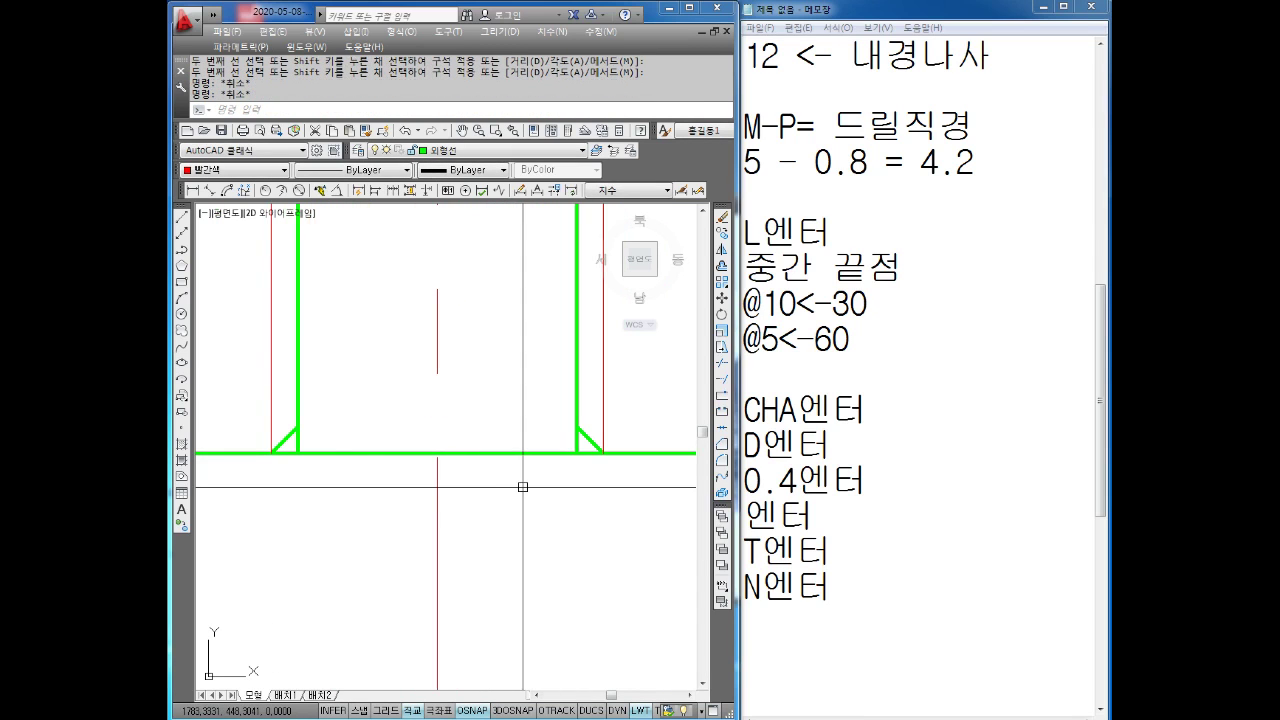
type("L")
key("Return")
- Draw a line across the hole bottom between the top ends of the two chamfers
left_click(577, 427)
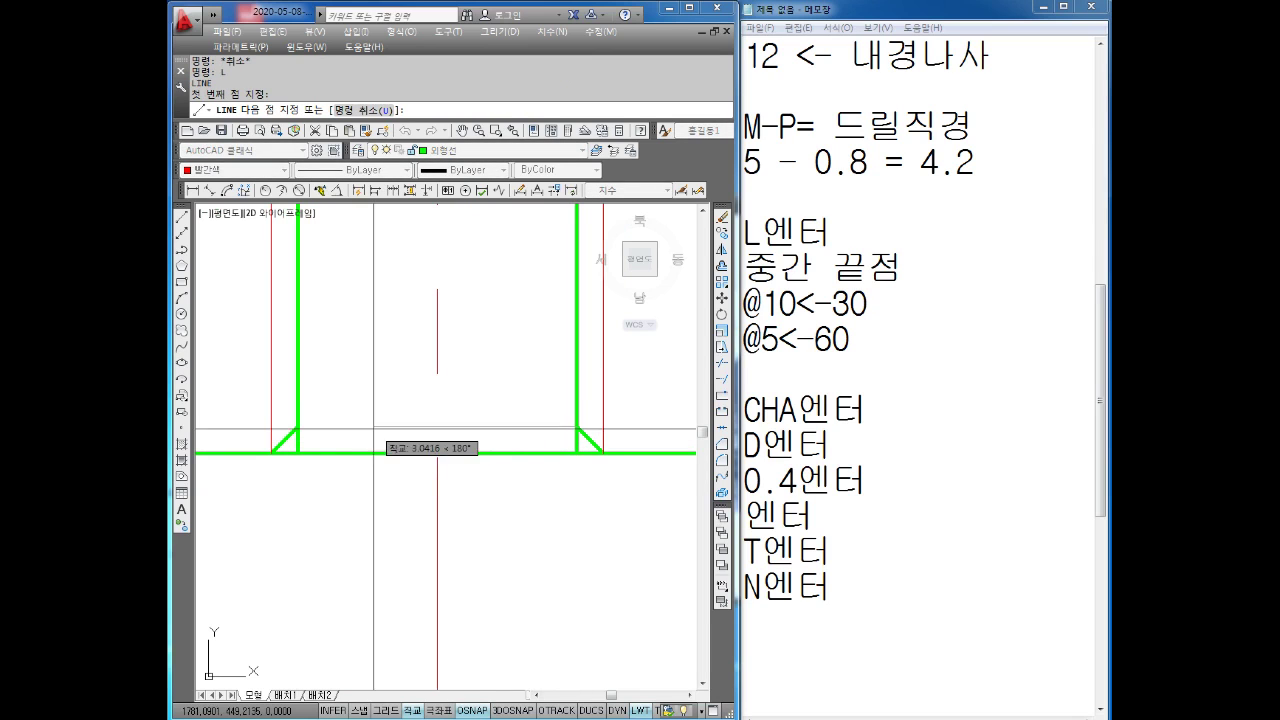
left_click(310, 431)
key("Return")
type("tr")
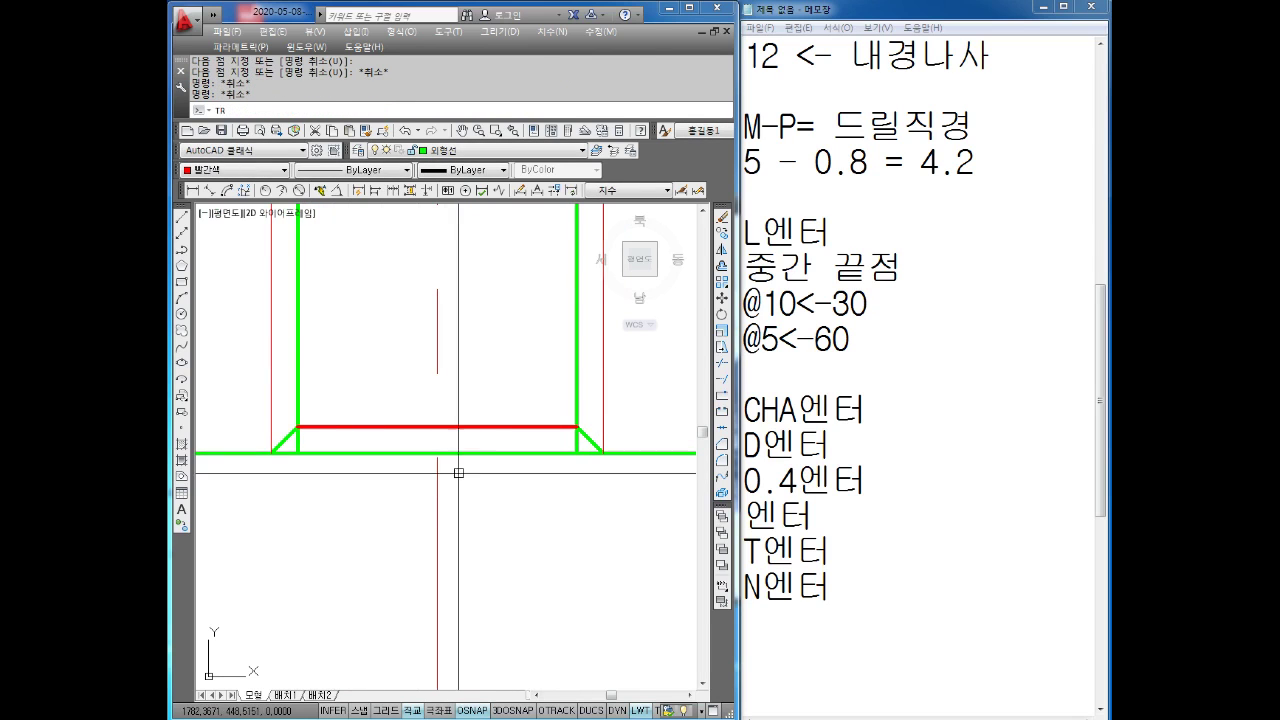
key("Return")
scroll(570, 442, "up", 1)
key("Return")
scroll(540, 435, "down", 1)
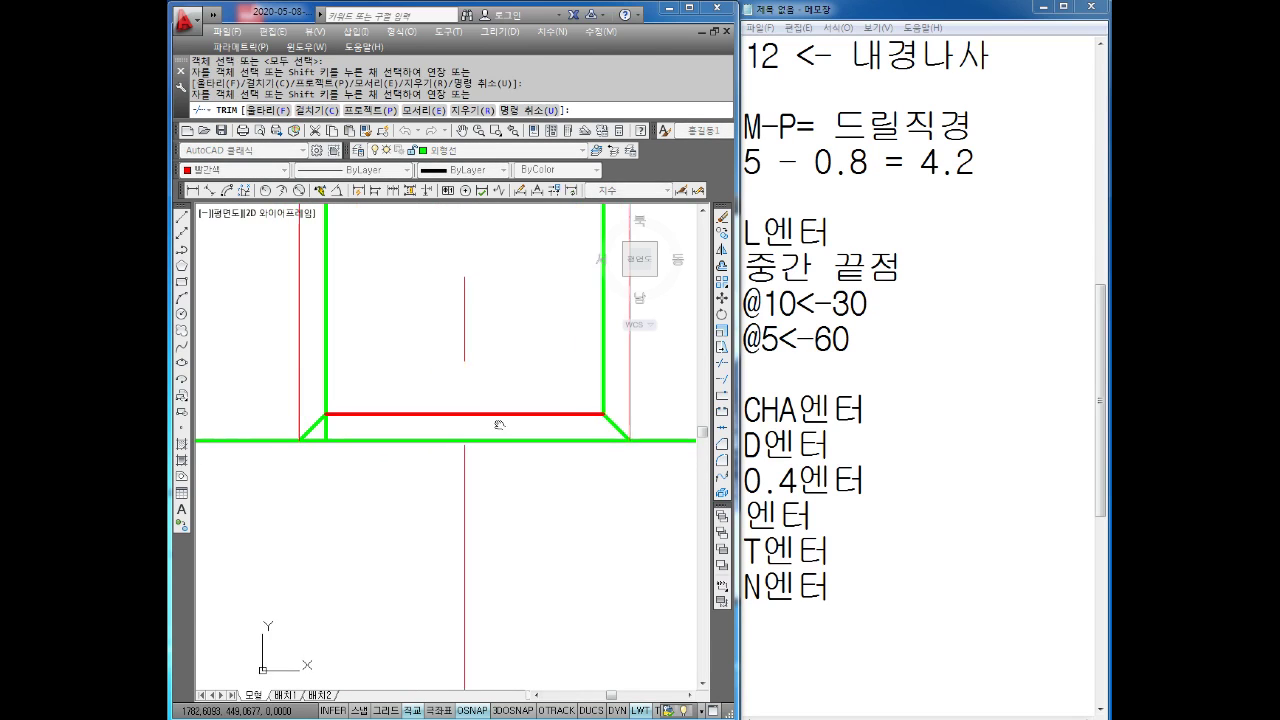
scroll(375, 430, "up", 1)
scroll(305, 430, "down", 1)
key("Escape")
- Set the new line's colour to ByLayer and bring the drill tip into view
left_click_drag(390, 392, 540, 425)
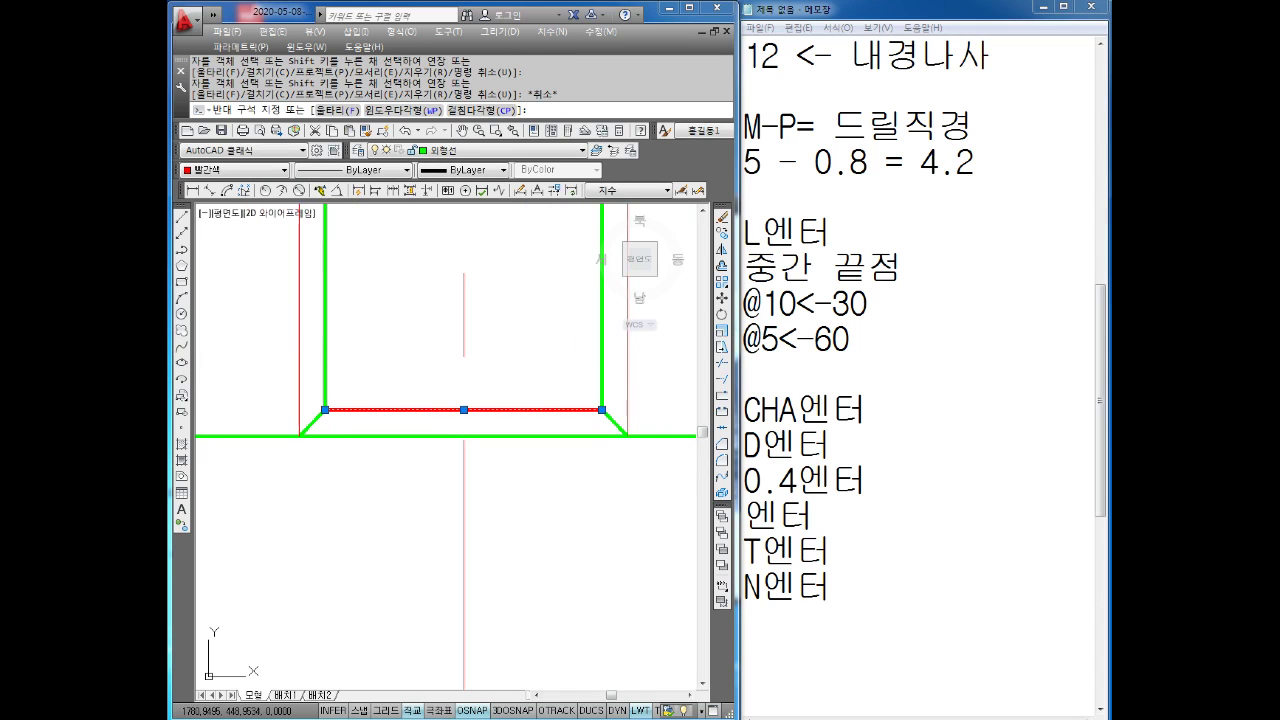
left_click(235, 170)
left_click(215, 186)
key("Escape")
scroll(448, 350, "down", 1)
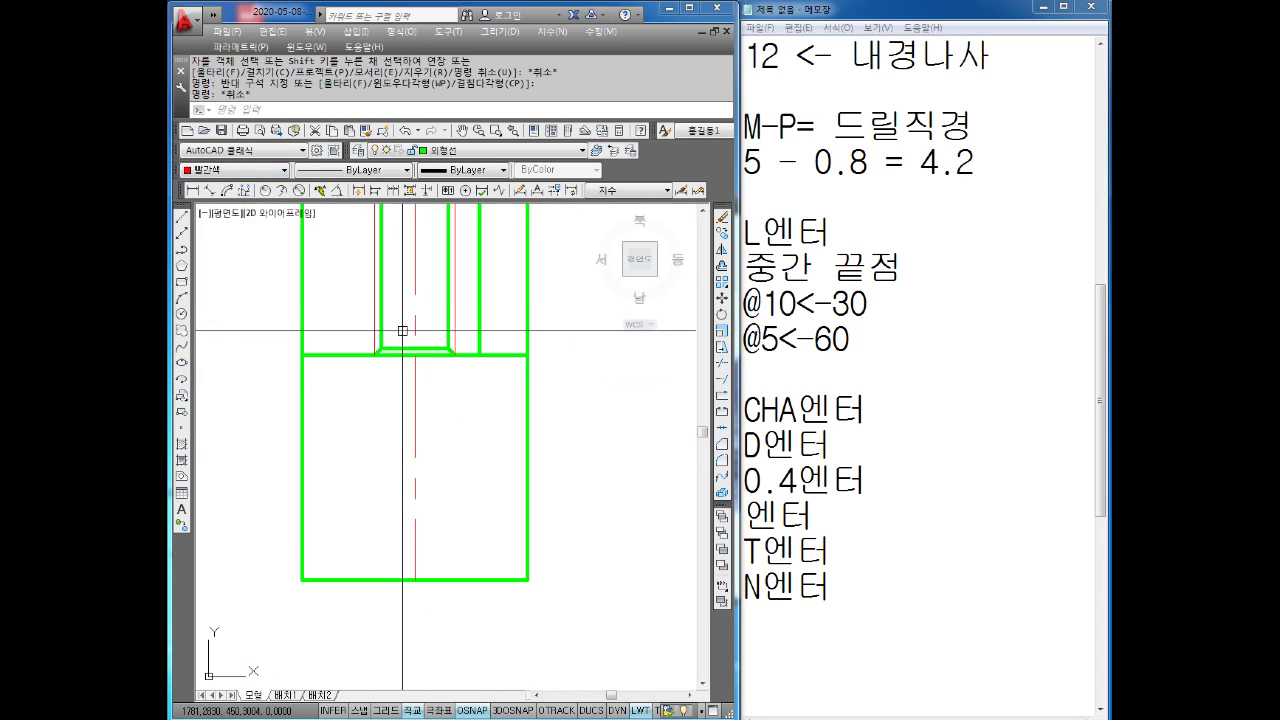
scroll(448, 350, "up", 2)
middle_click_drag(448, 350, 503, 429)
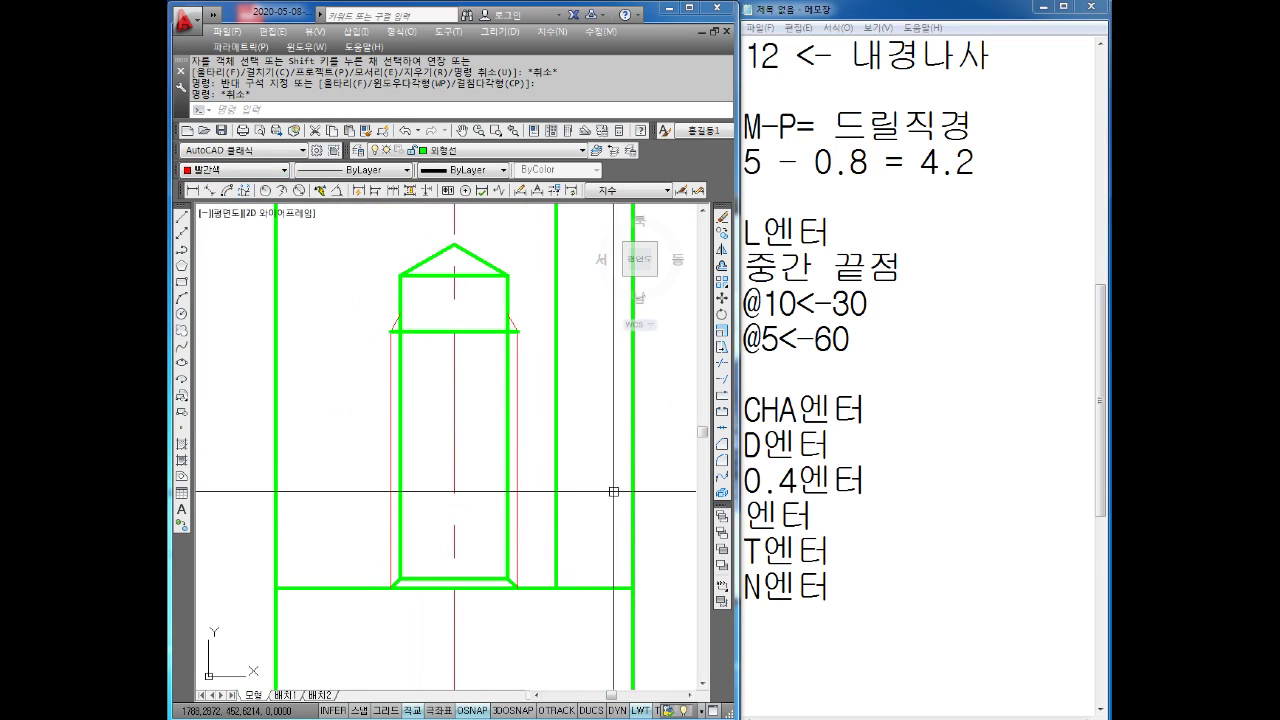
scroll(552, 441, "down", 2)
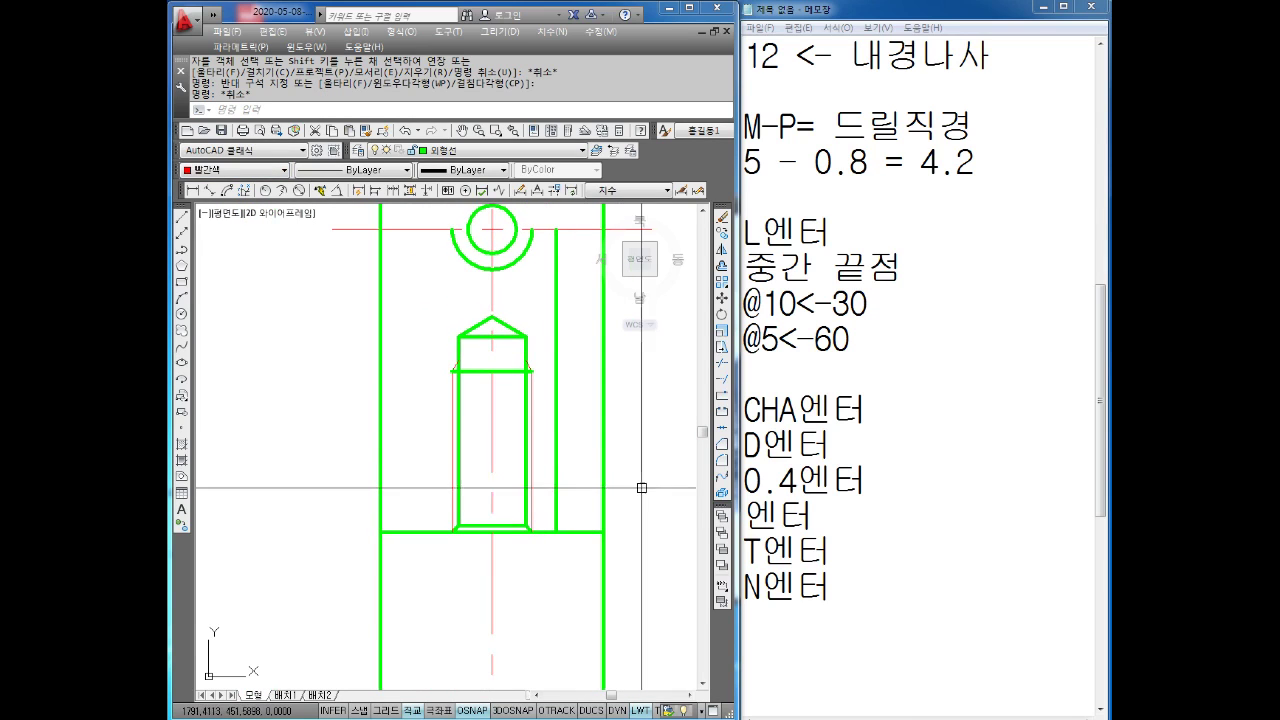
key("Escape")
key("Escape")
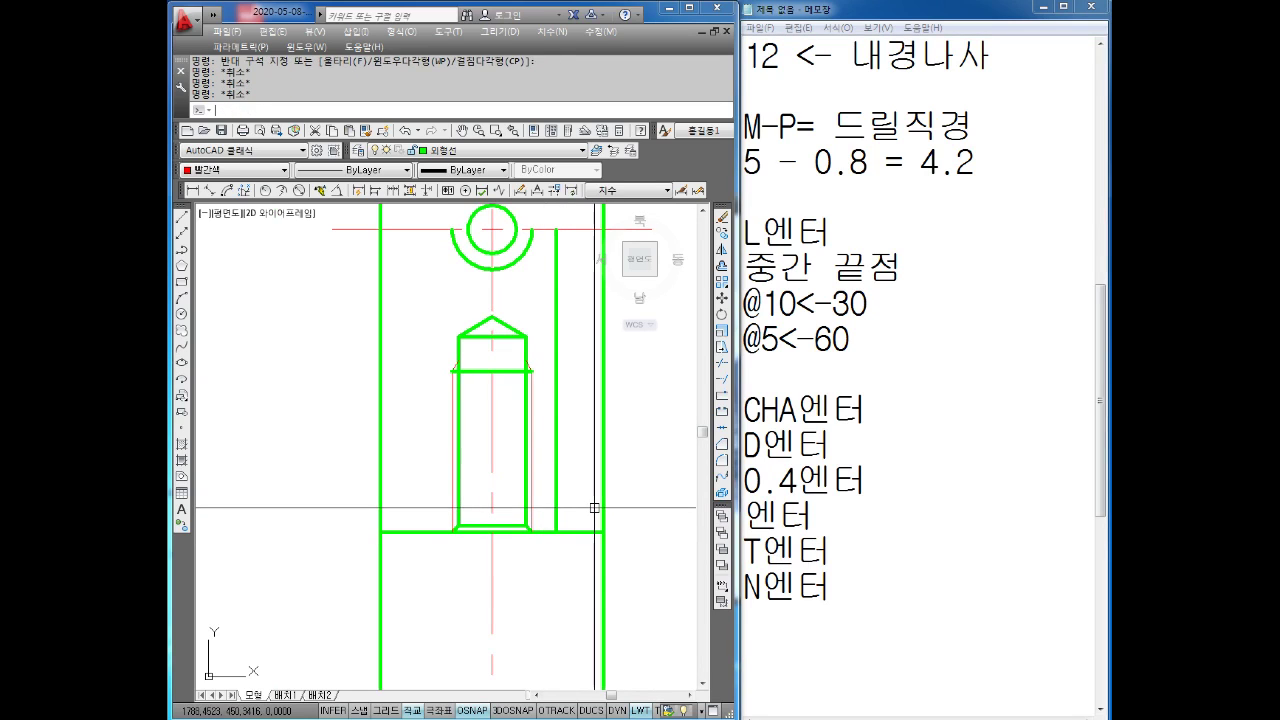
left_click(772, 621)
type("SPL")
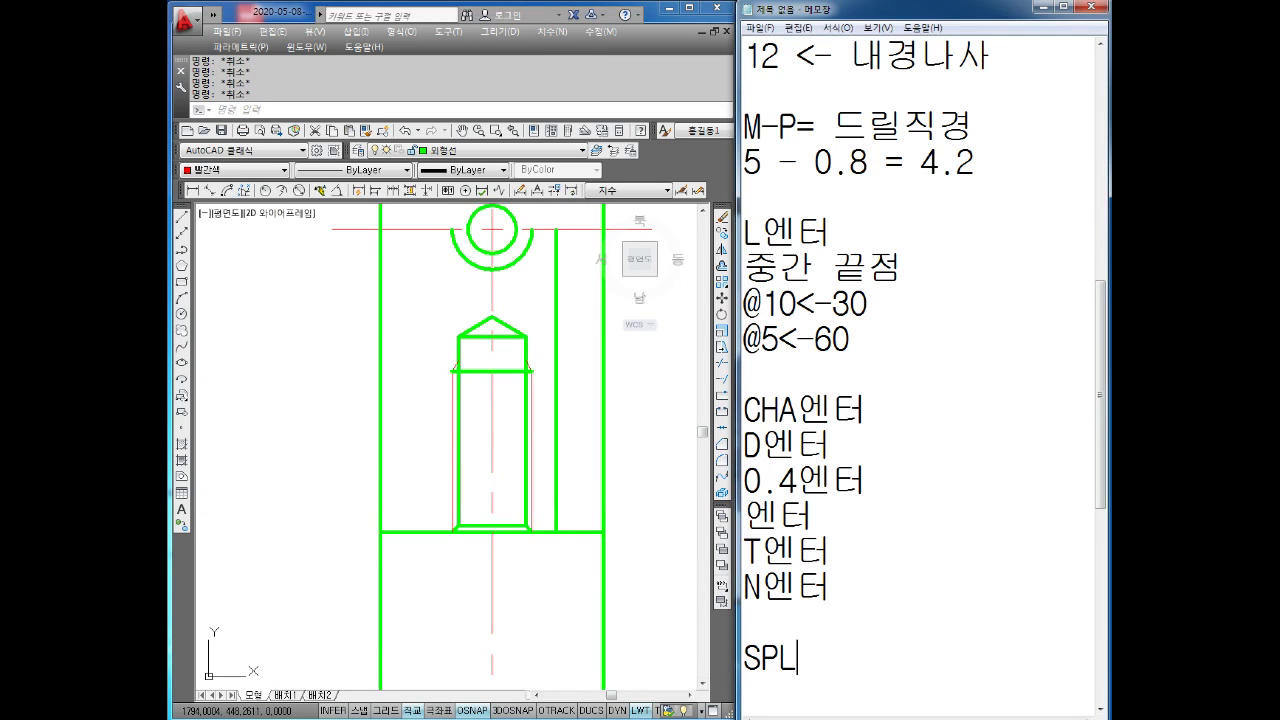
- Sketch a zigzag break line beside the hole, then erase the stray red sketch lines
left_click(406, 590)
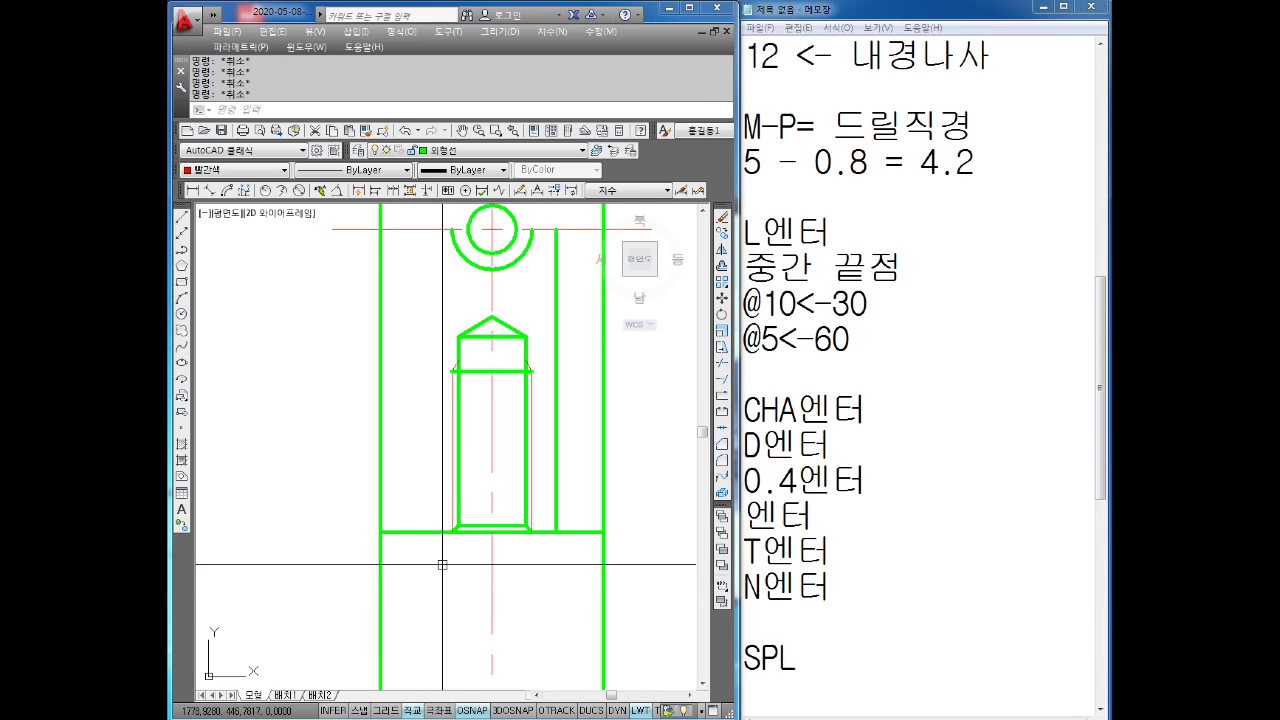
left_click(461, 109)
type("L")
key("Return")
left_click(407, 559)
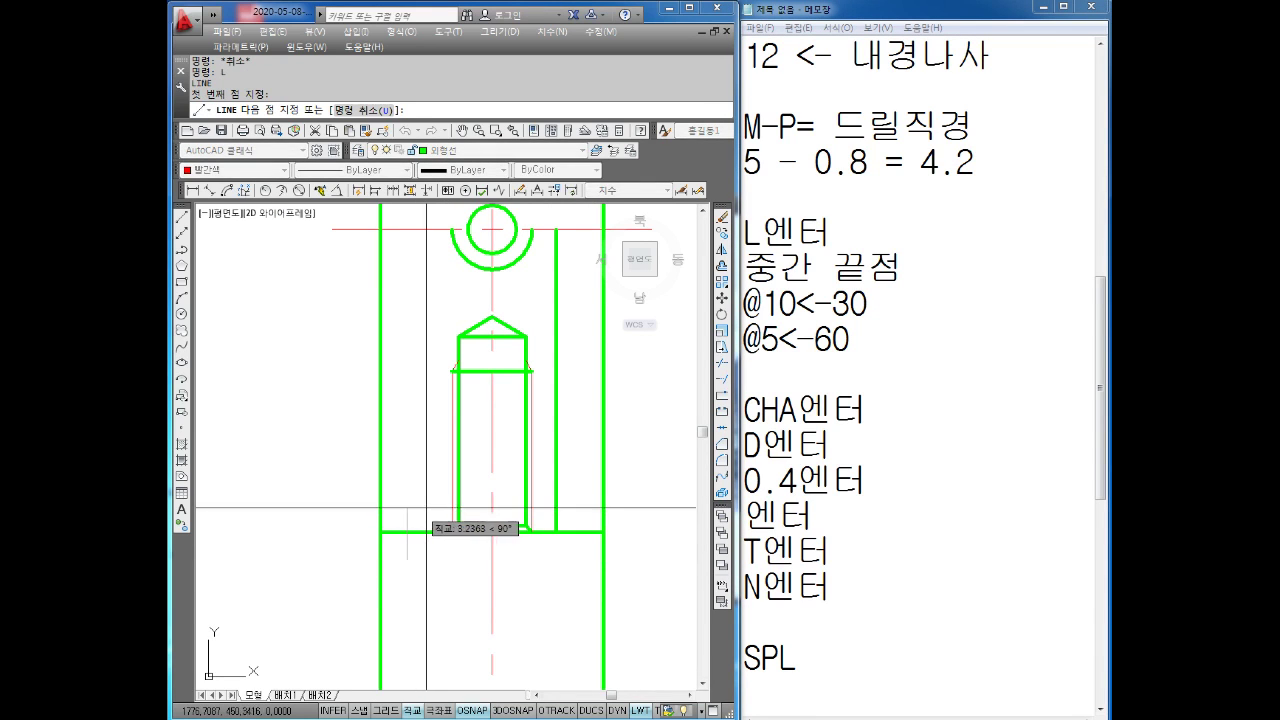
left_click(423, 472)
left_click(417, 435)
left_click(410, 397)
key("Escape")
key("Escape")
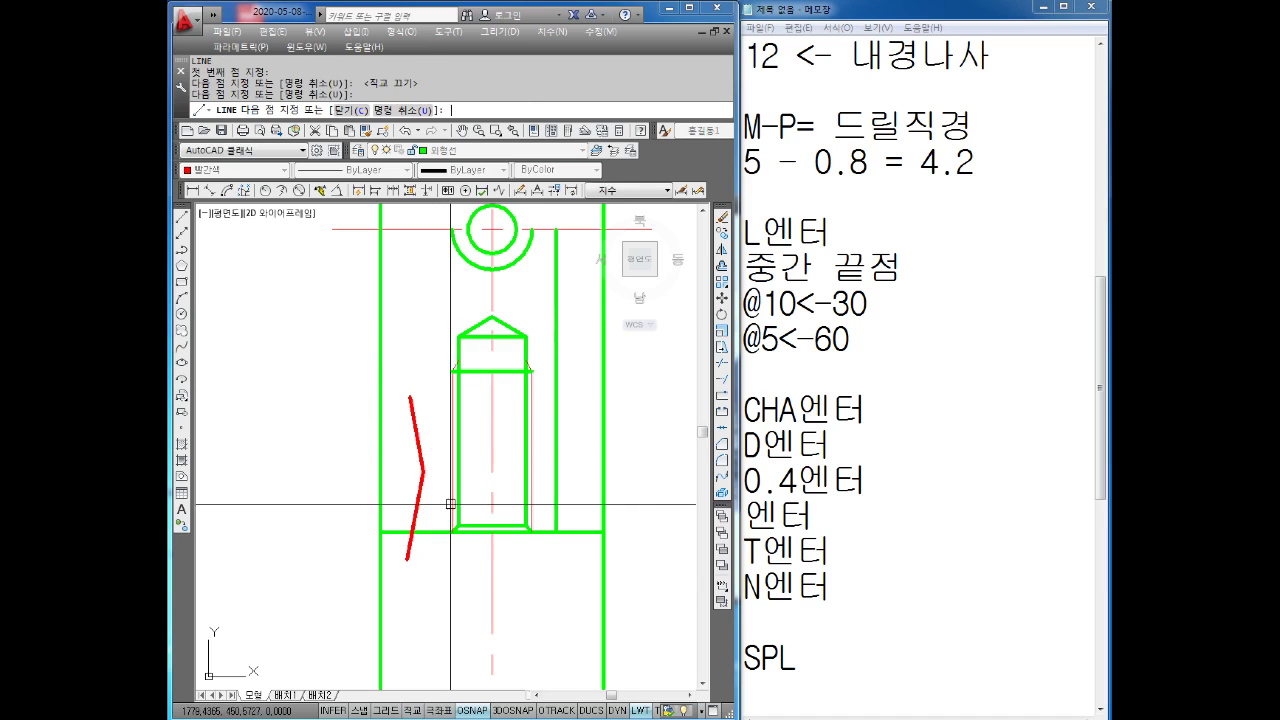
left_click(405, 472)
left_click(421, 454)
key("Delete")
key("Escape")
key("Escape")
- Draw a wavy red spline break line curving over and around the tapped hole
type("sol")
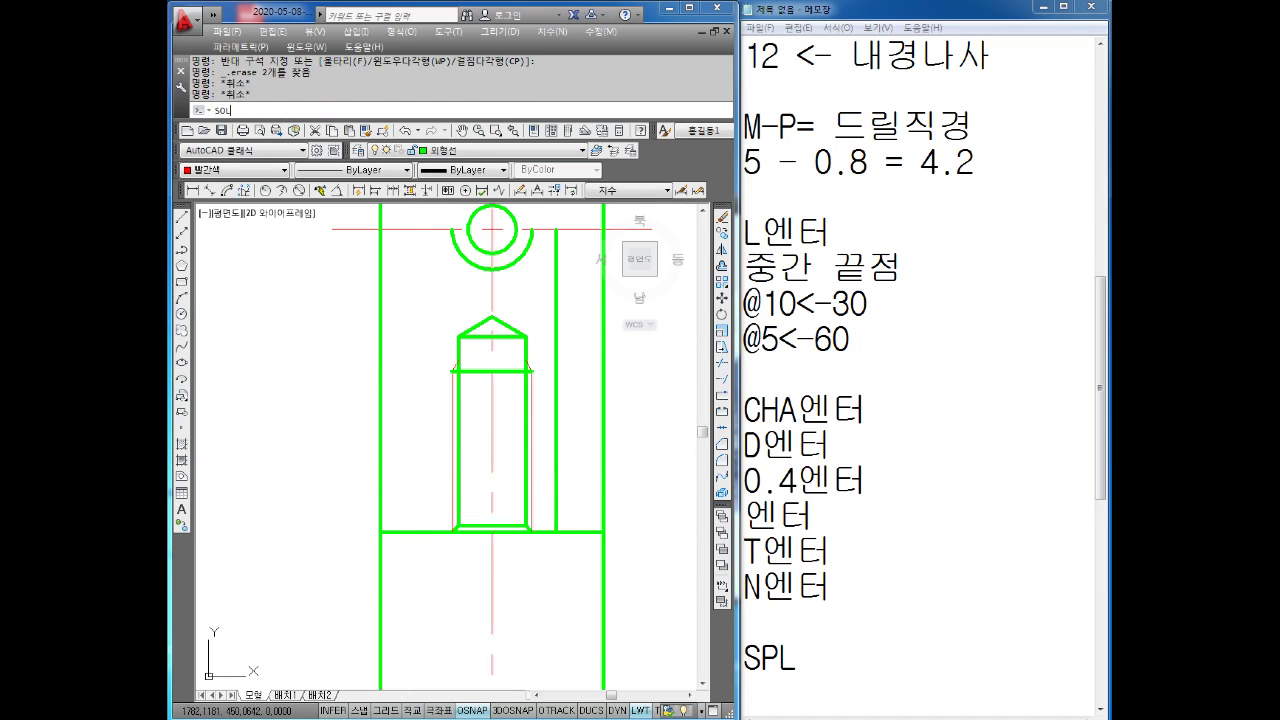
key("Return")
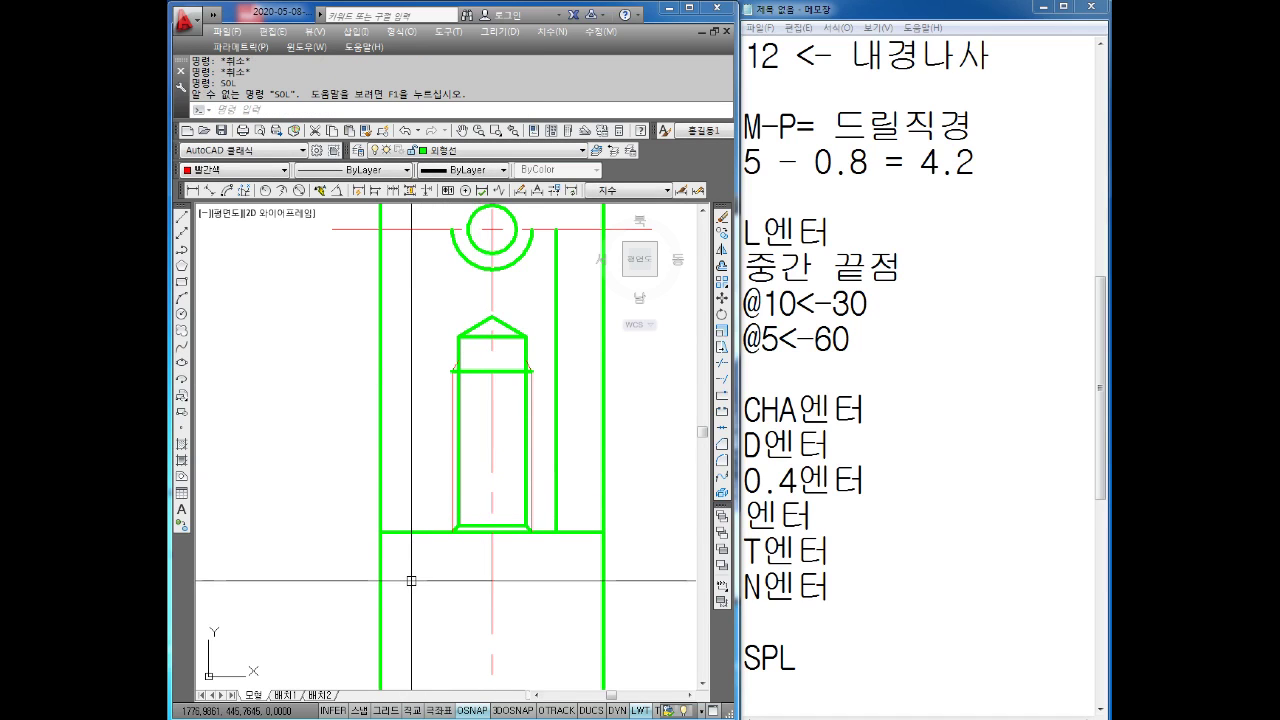
key("Escape")
key("Escape")
type("SPL")
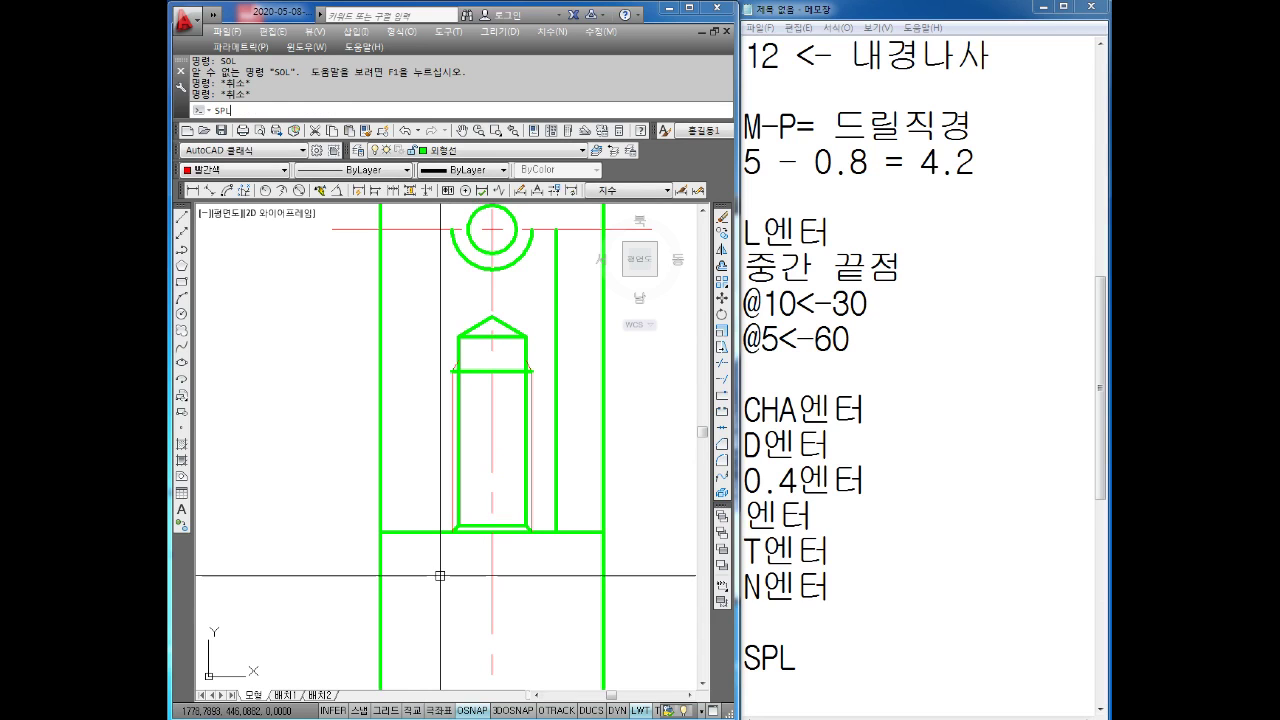
key("Return")
left_click(396, 575)
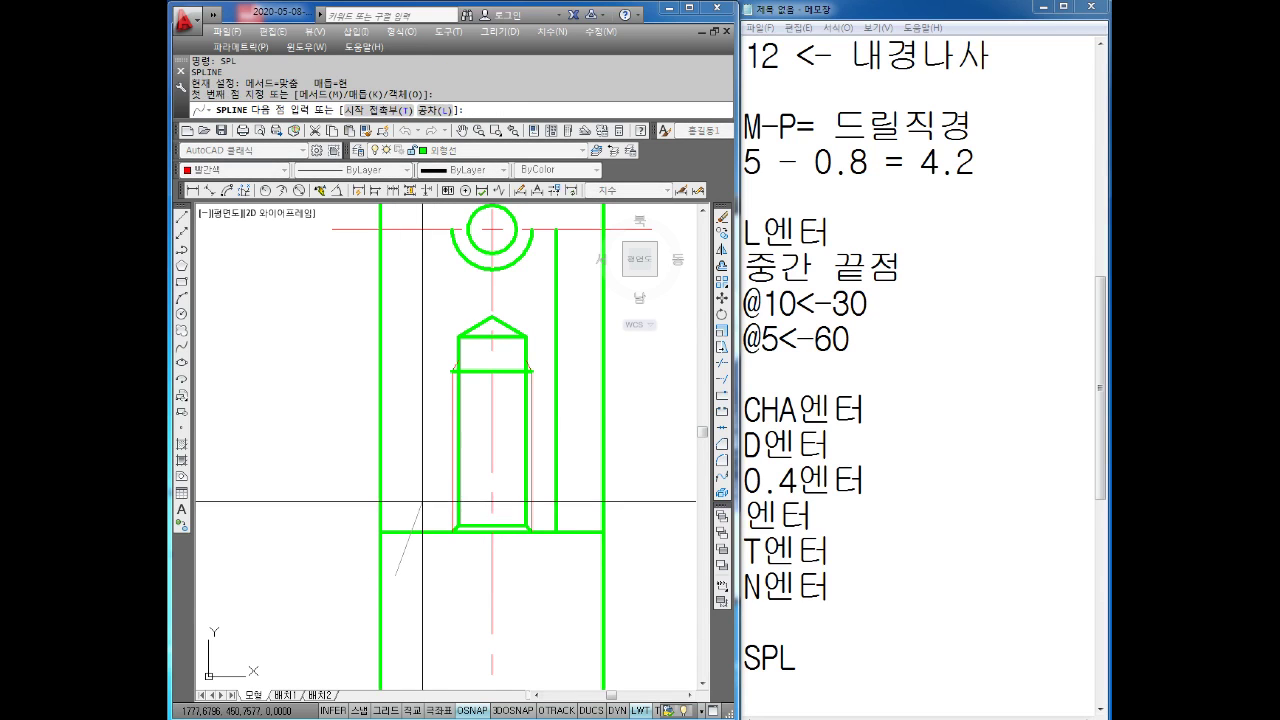
left_click(413, 518)
left_click(413, 406)
left_click(430, 325)
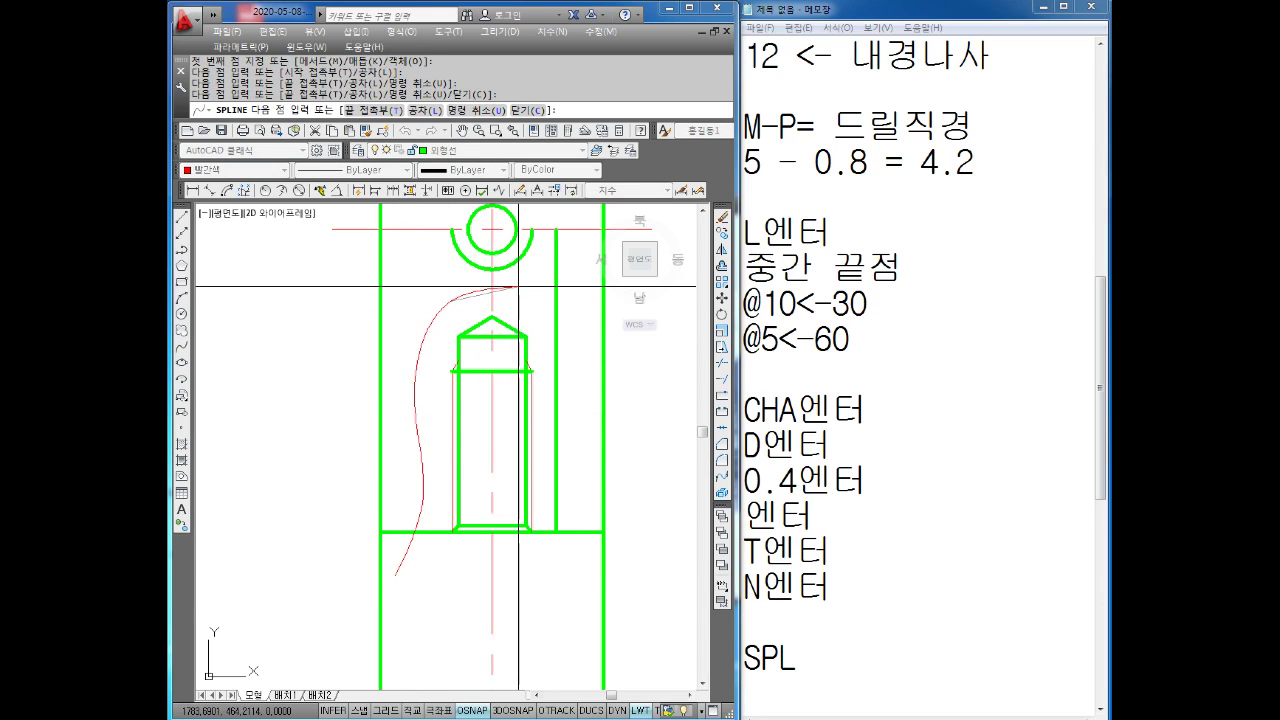
left_click(490, 286)
left_click(536, 309)
left_click(562, 405)
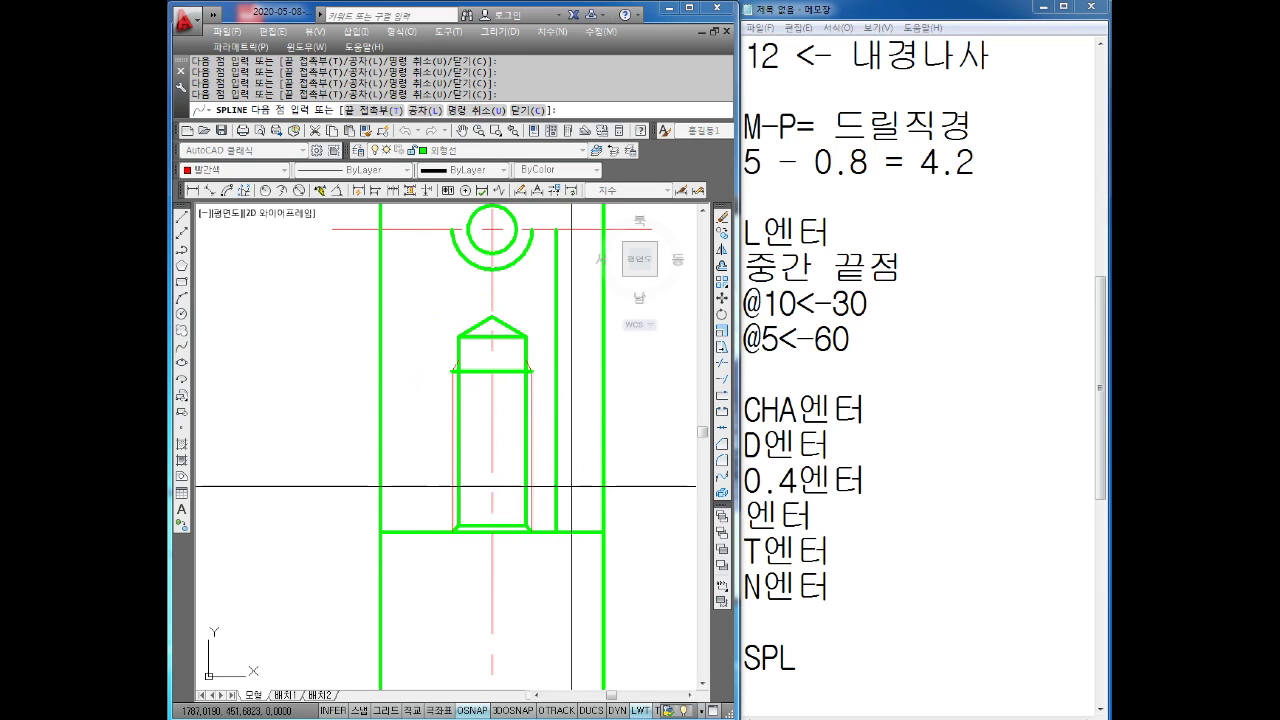
left_click(570, 584)
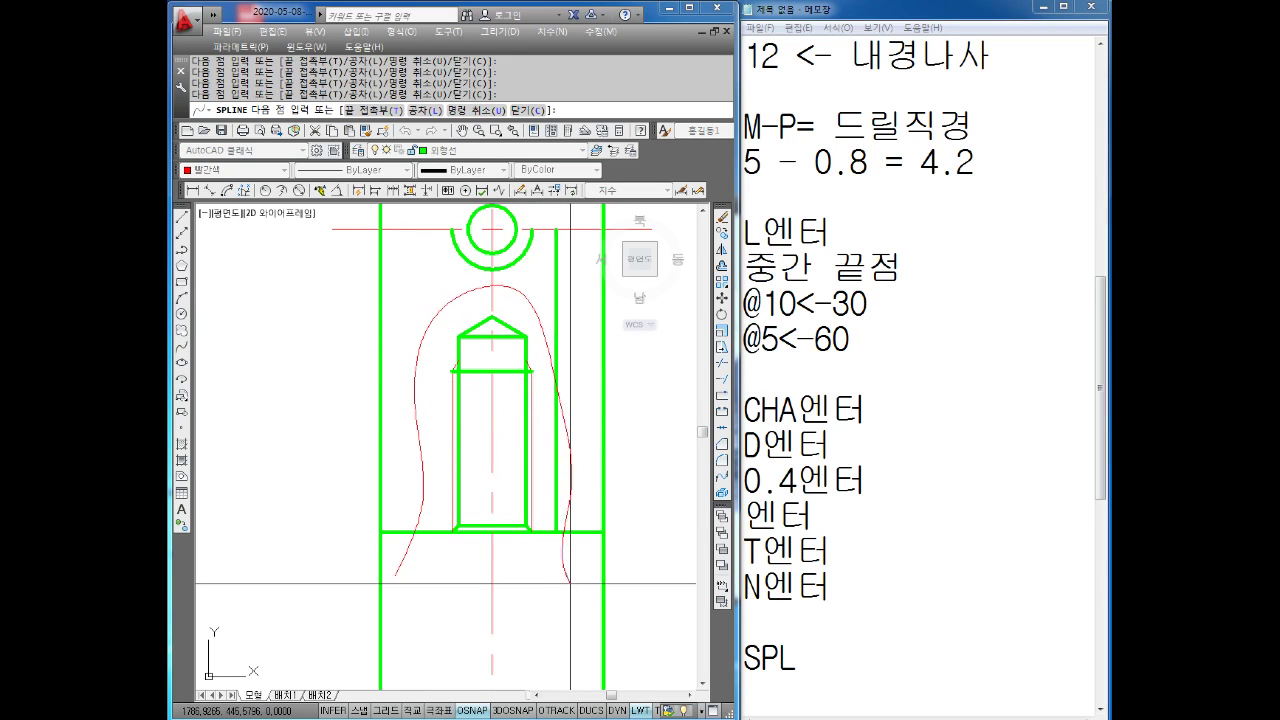
key("Return")
- Trim the spline's tail below the part's bottom edge
key("Return")
key("Escape")
type("tr")
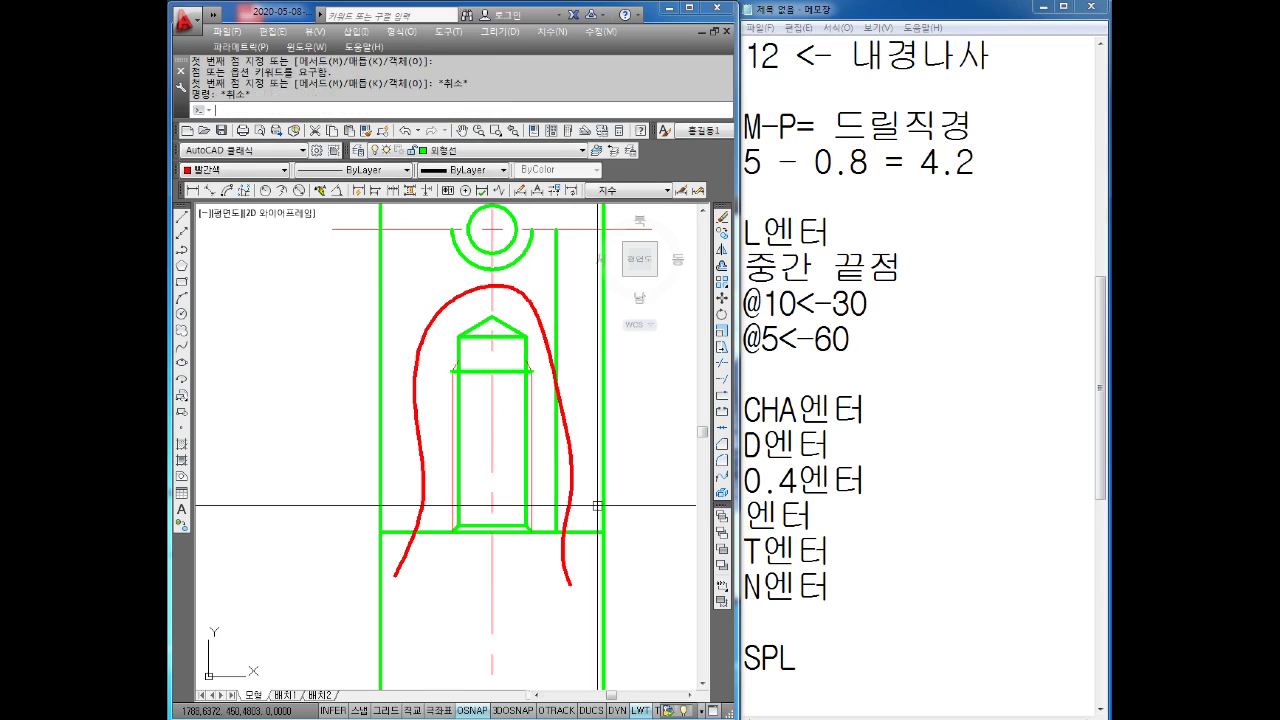
key("Return")
key("Return")
left_click(566, 560)
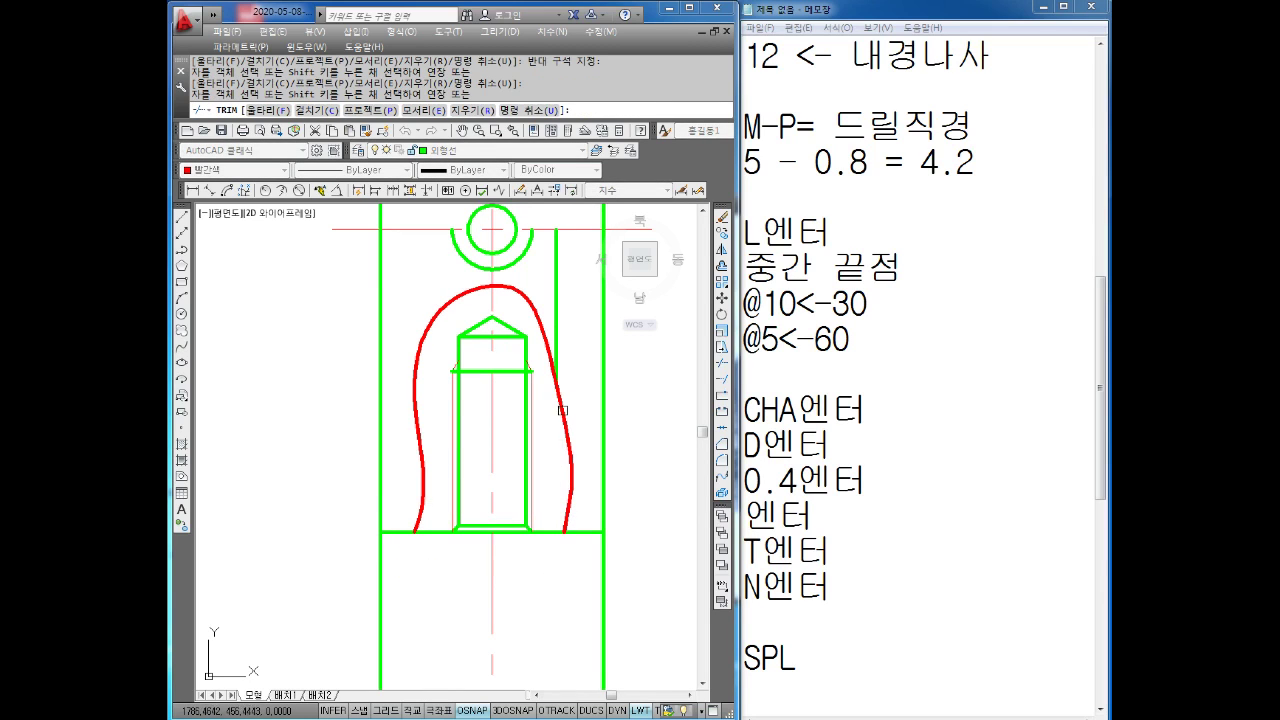
key("Escape")
key("Escape")
key("Escape")
key("Escape")
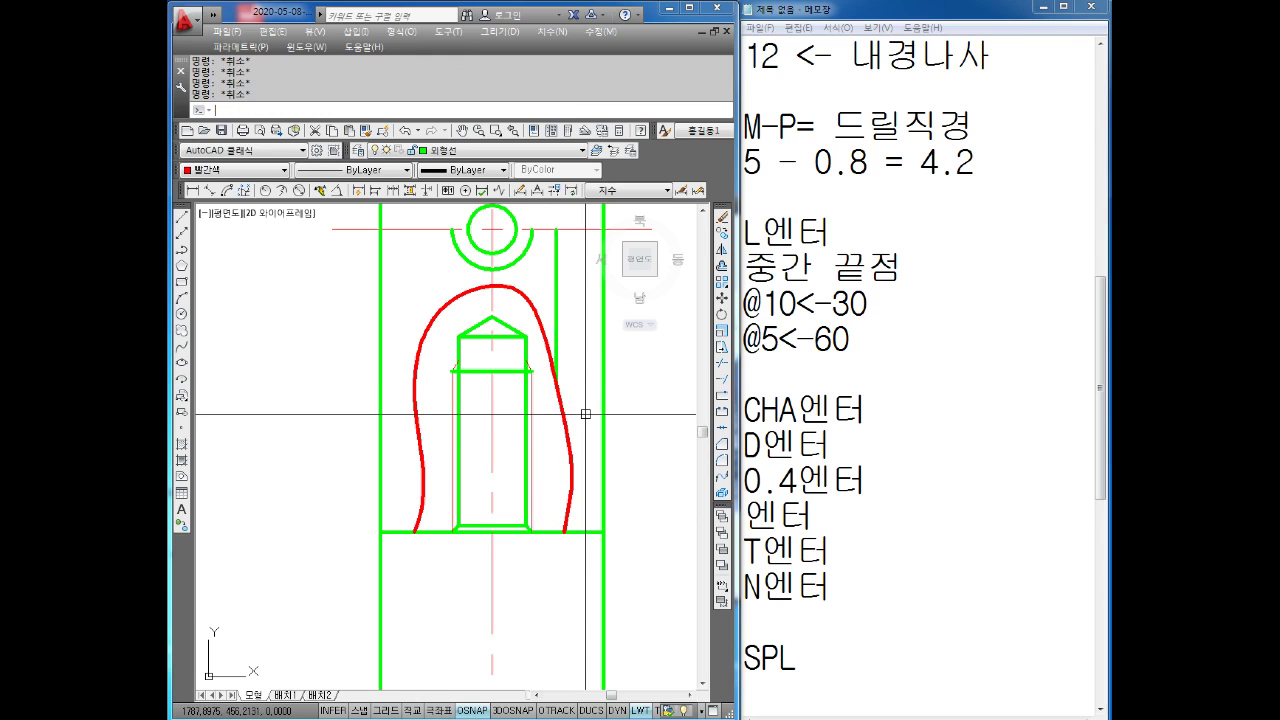
type("H")
- Hatch the region between the spline break line and the hole with red ANSI31 at scale 0.5
key("Return")
left_click(854, 117)
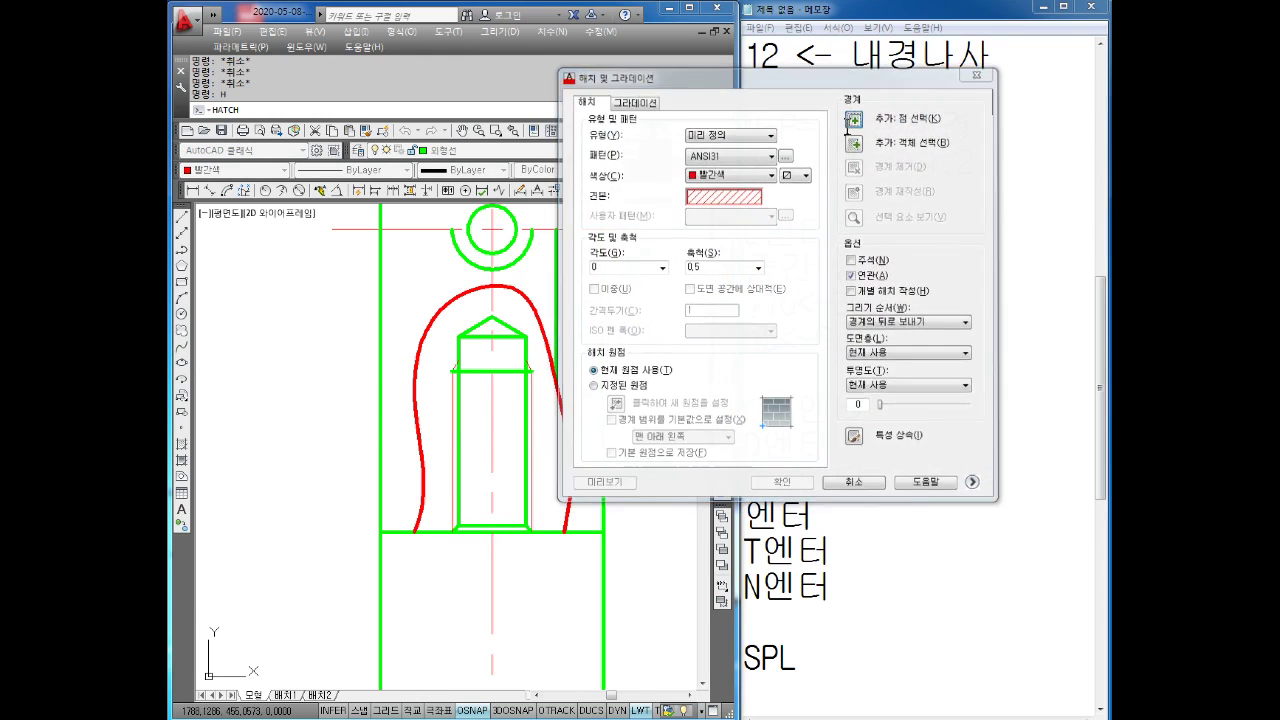
left_click(437, 380)
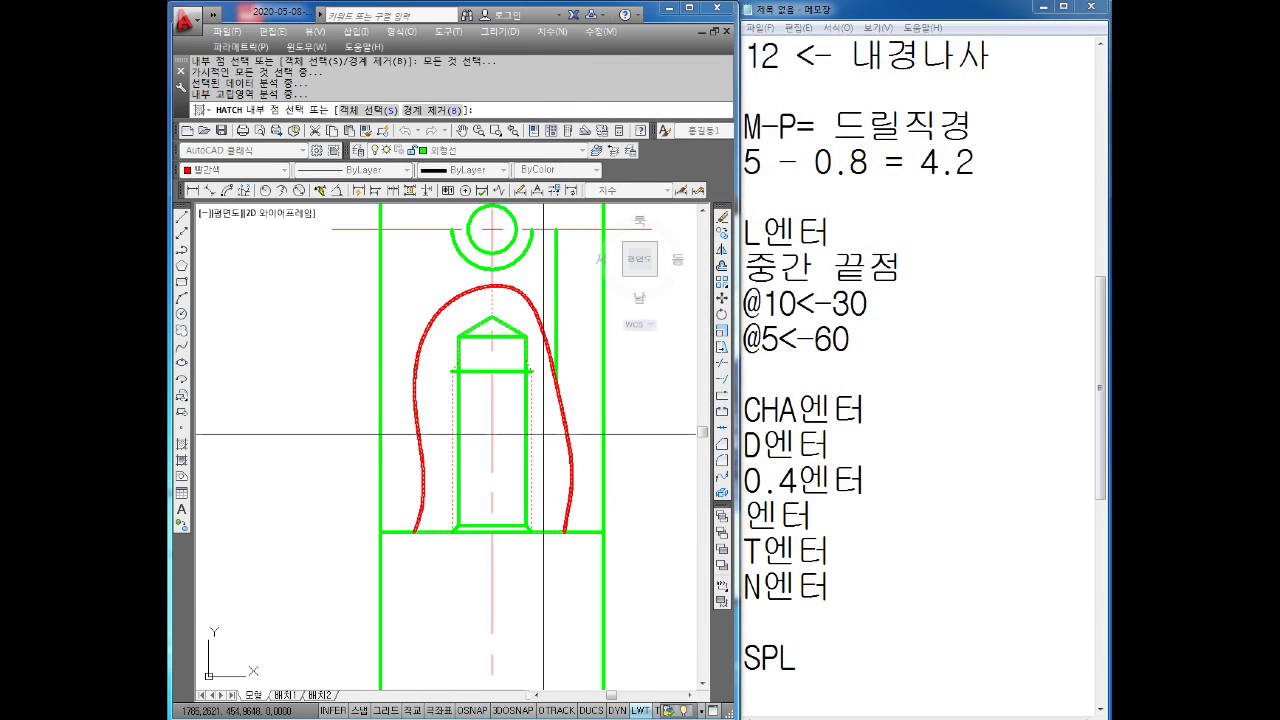
key("Return")
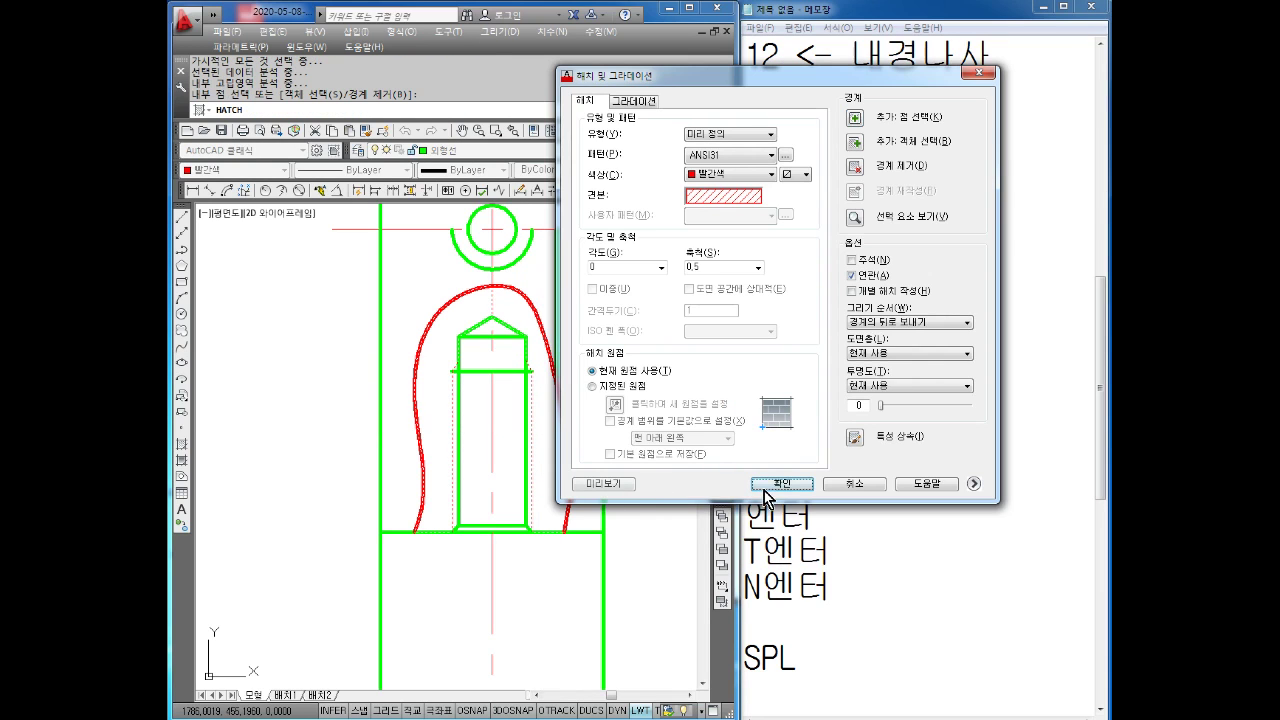
left_click(766, 484)
key("Escape")
key("Escape")
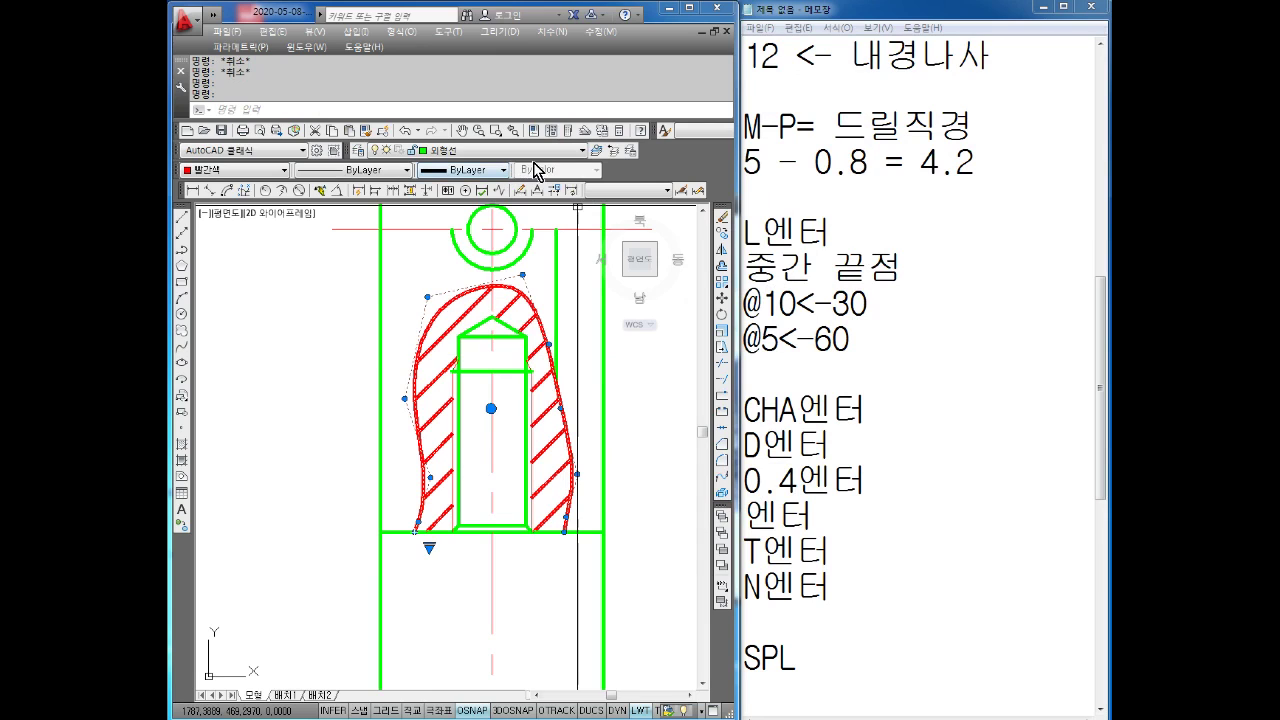
- Set the hatch and spline lineweight to Default
left_click(452, 170)
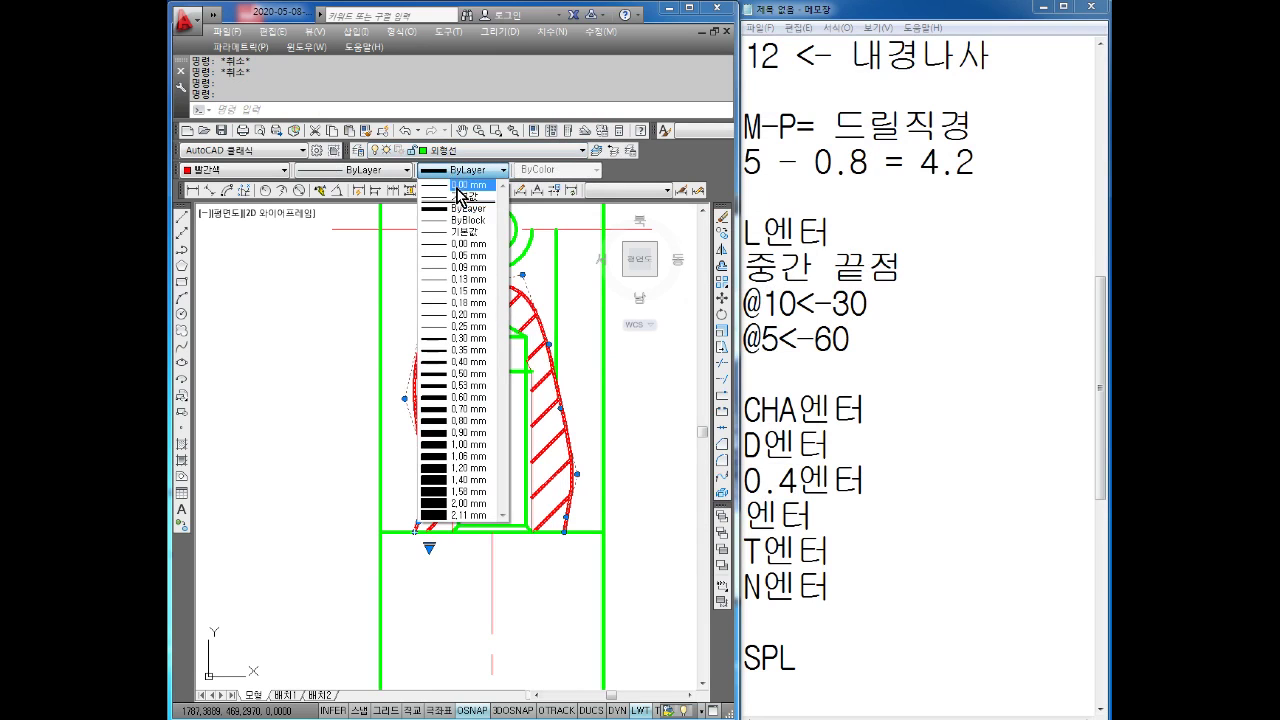
left_click(463, 233)
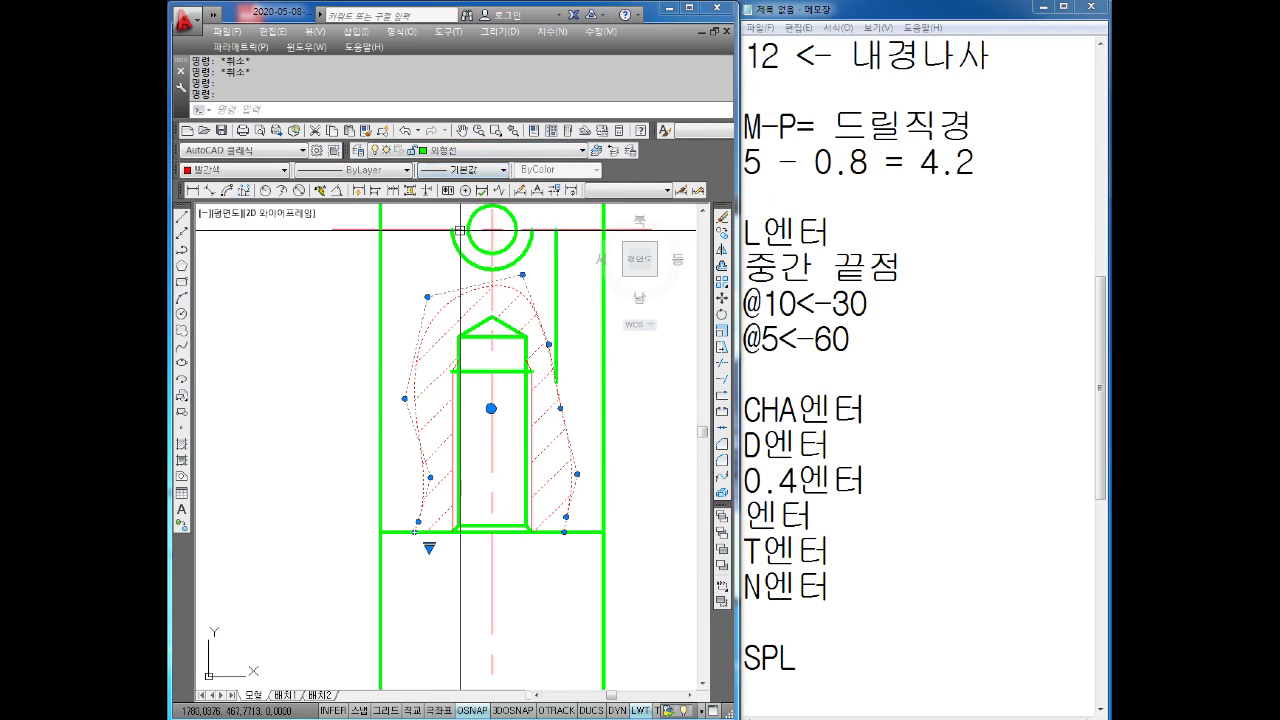
key("Escape")
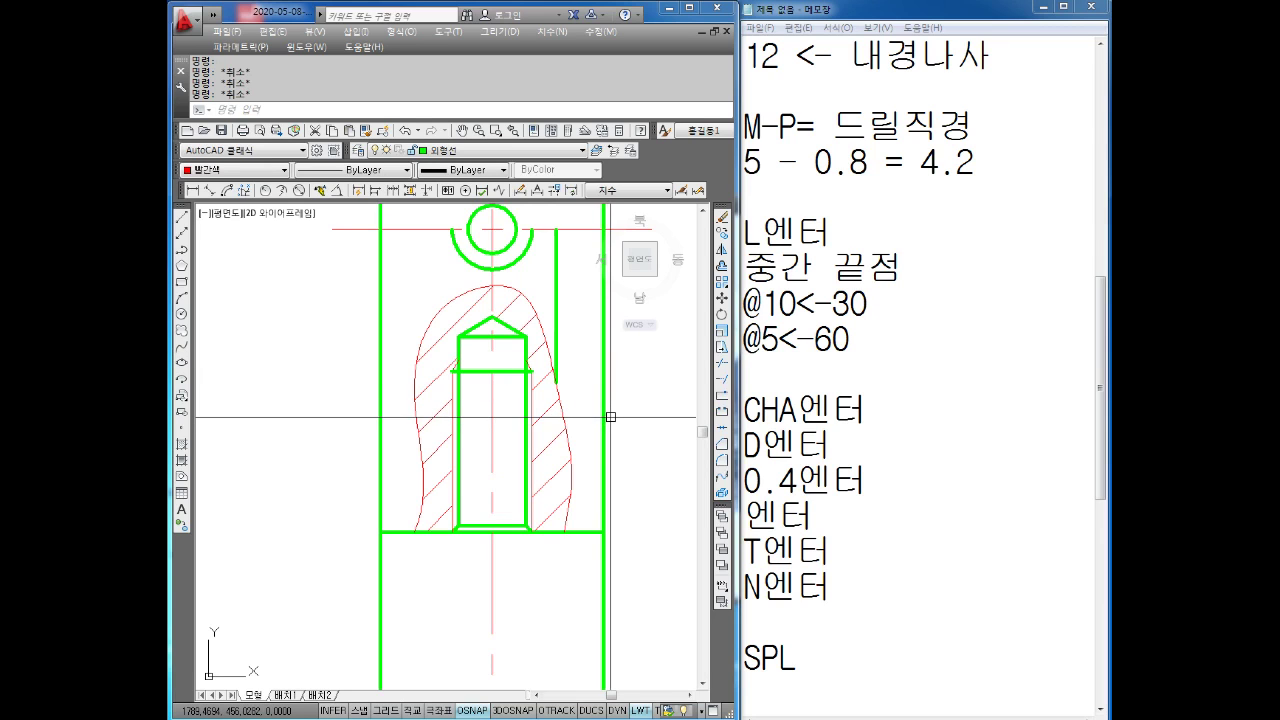
- Stretch the vertical centre line's bottom end down by 3
scroll(607, 435, "down", 1)
scroll(580, 434, "down", 2)
scroll(571, 434, "up", 1)
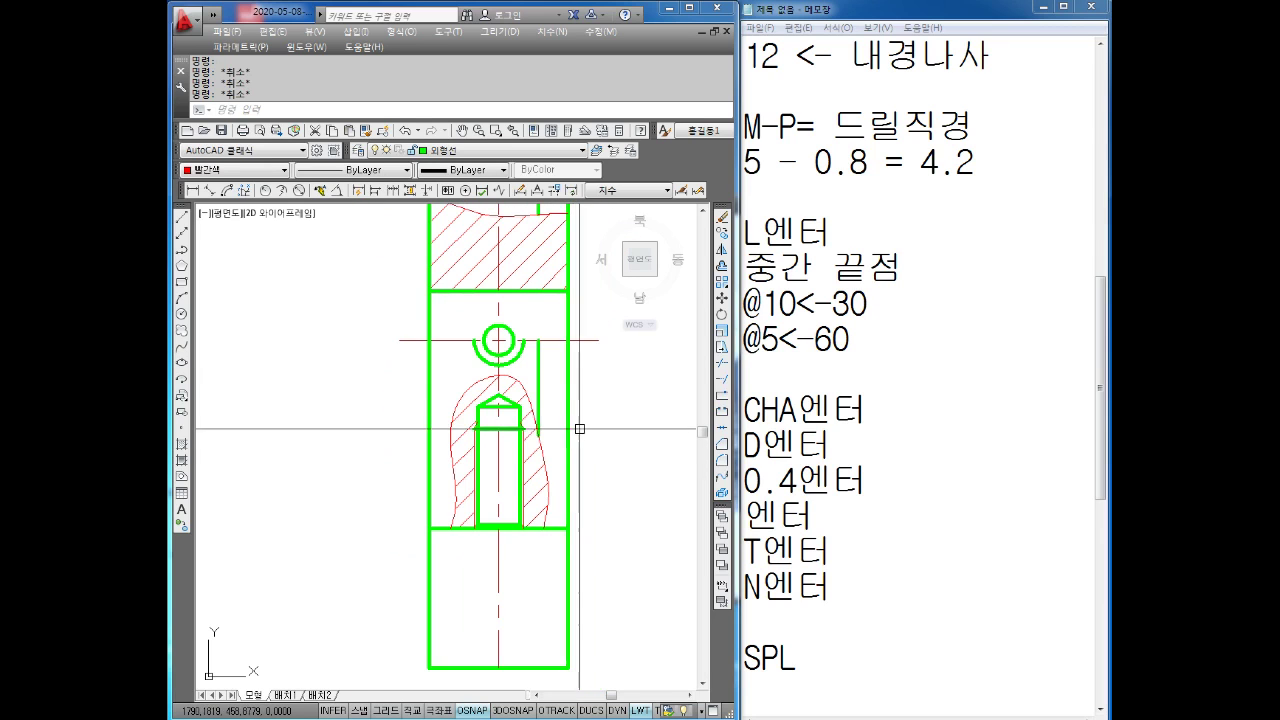
scroll(558, 433, "up", 1)
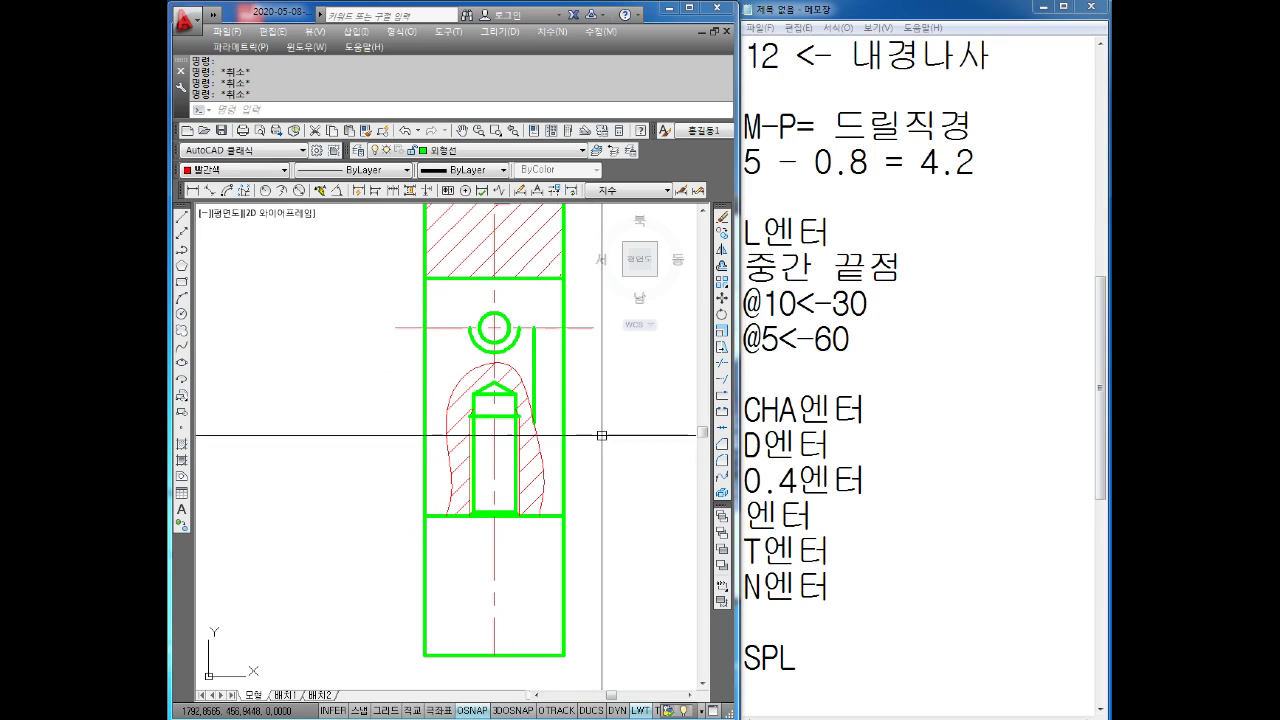
middle_click_drag(591, 416, 590, 417)
scroll(591, 416, "up", 1)
scroll(578, 432, "down", 2)
scroll(583, 500, "up", 1)
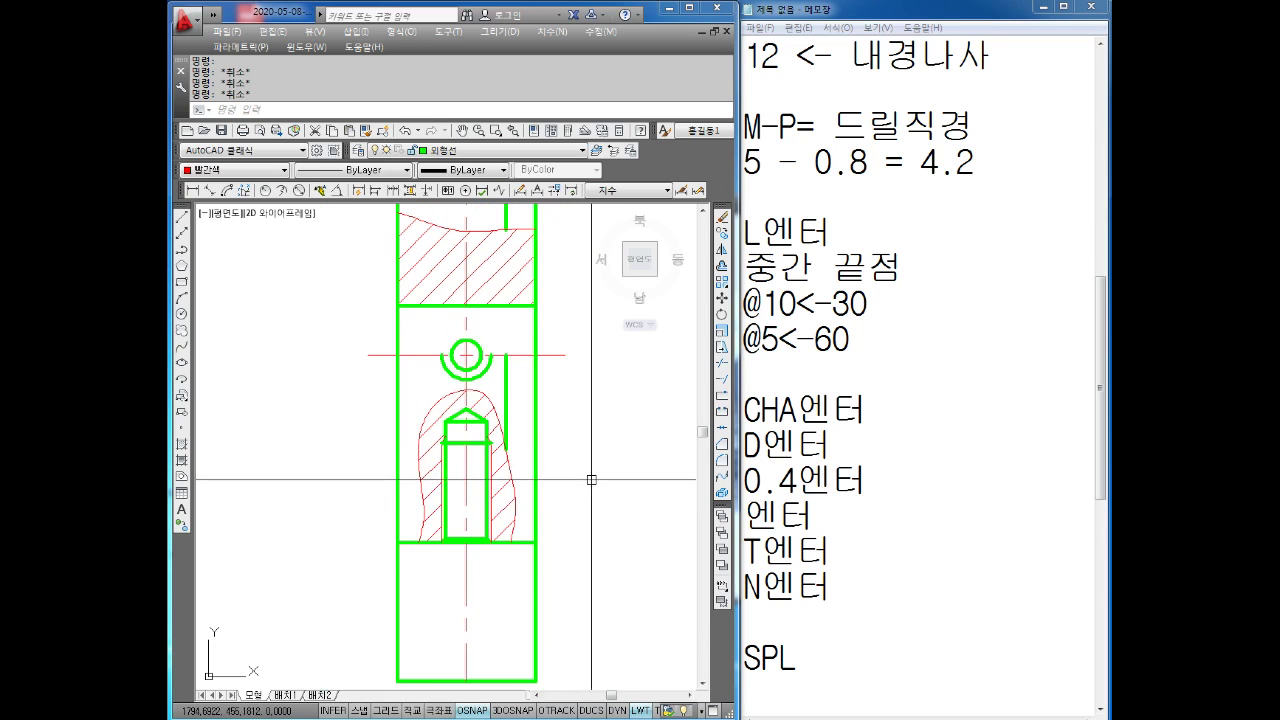
scroll(560, 560, "down", 1)
scroll(480, 640, "up", 1)
left_click(466, 652)
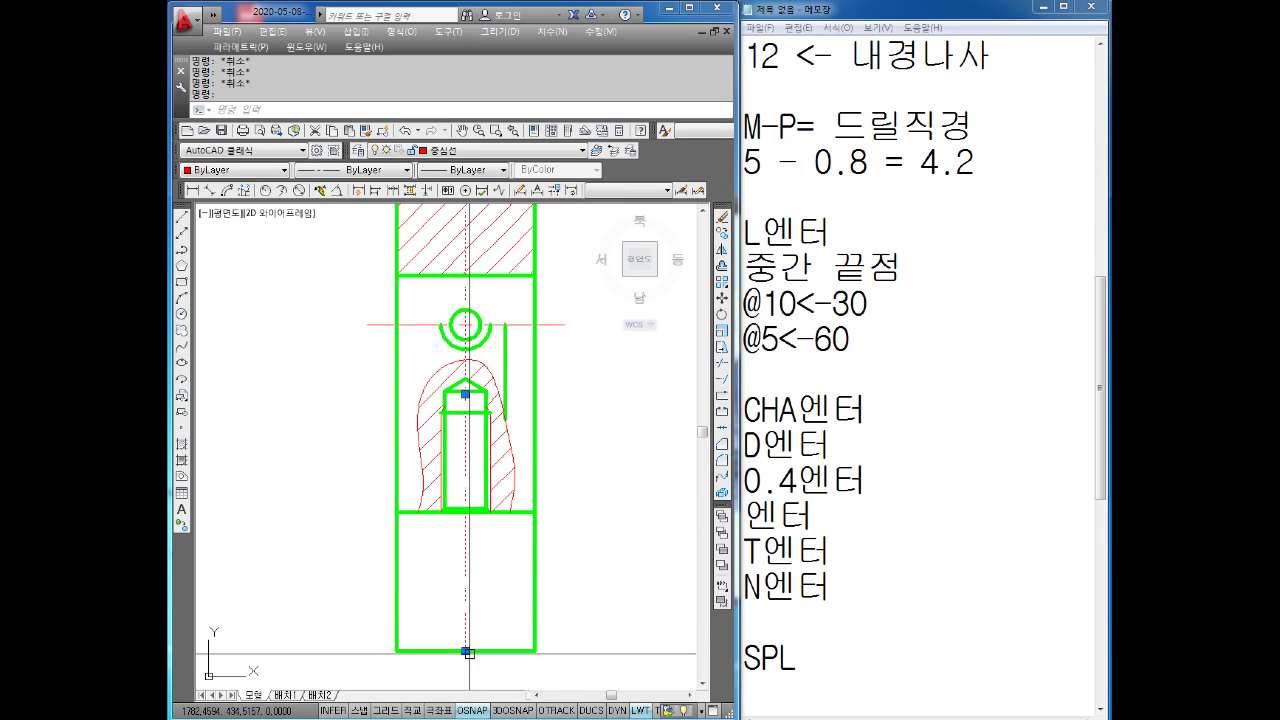
left_click(466, 651)
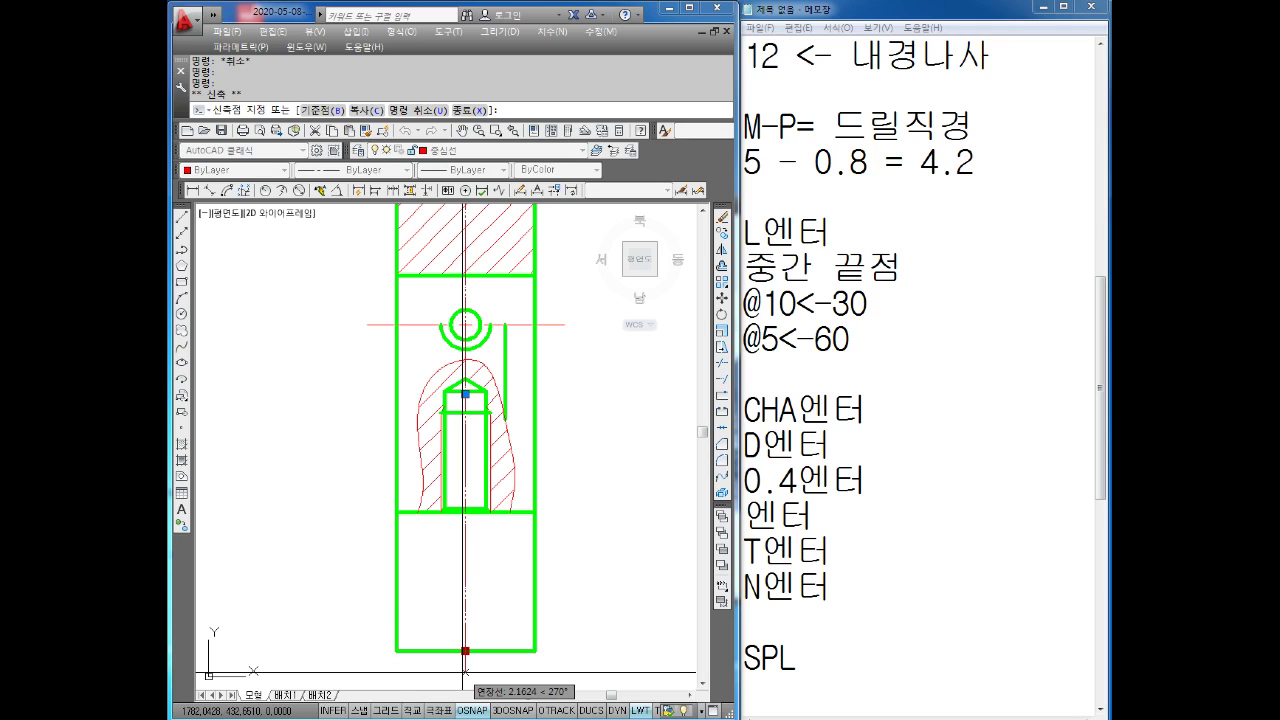
type("3")
key("Return")
key("Escape")
- Stretch the centre line's top end straight up by 3 with Ortho on
scroll(527, 379, "down", 4)
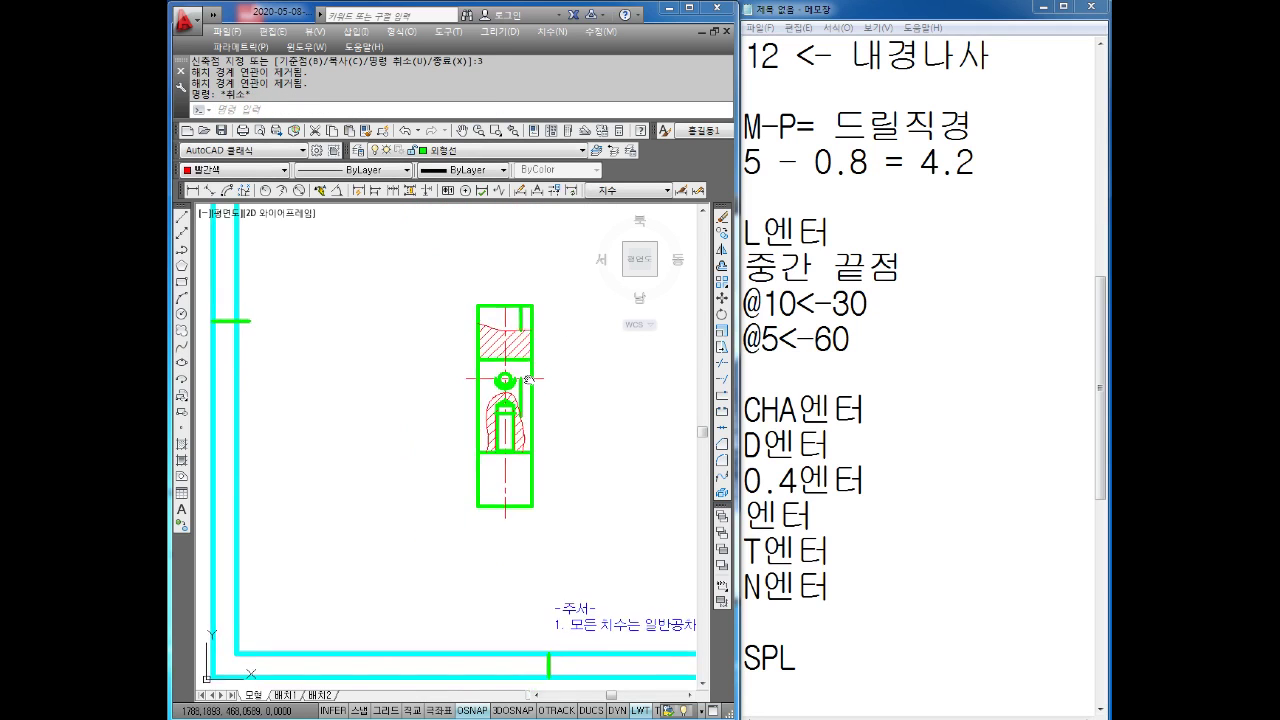
scroll(515, 322, "up", 2)
left_click(494, 299)
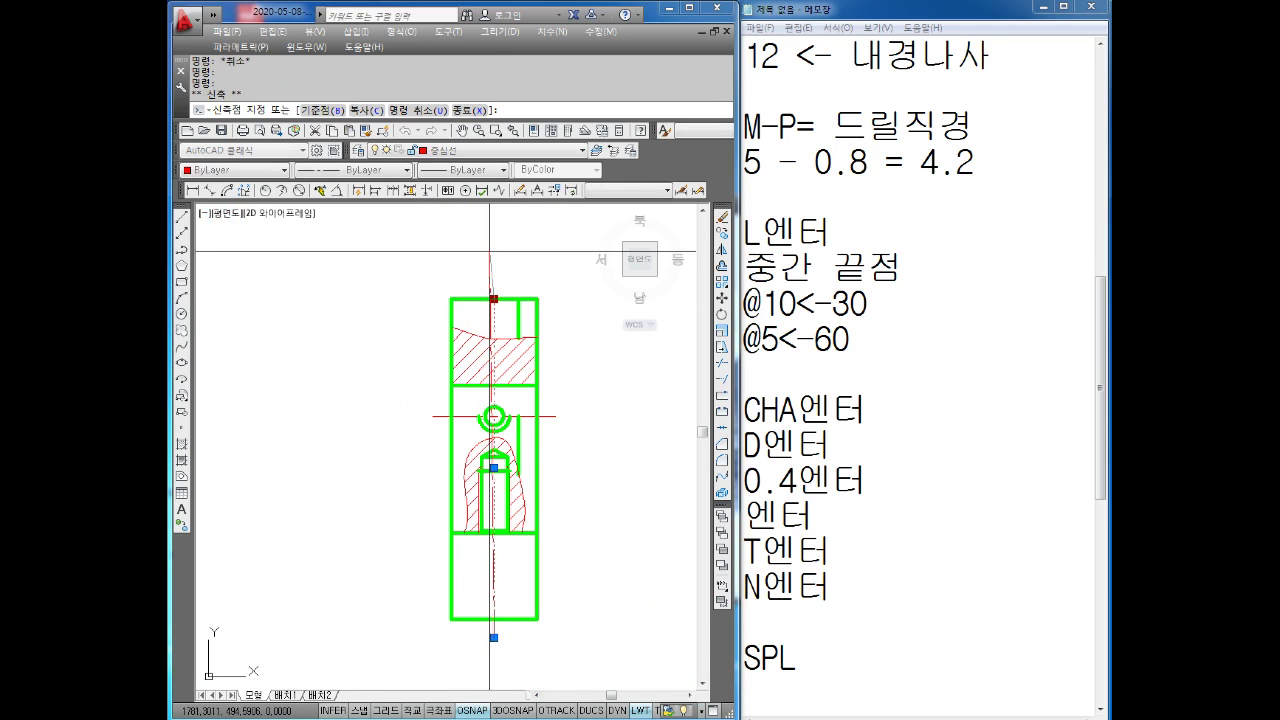
key("F8")
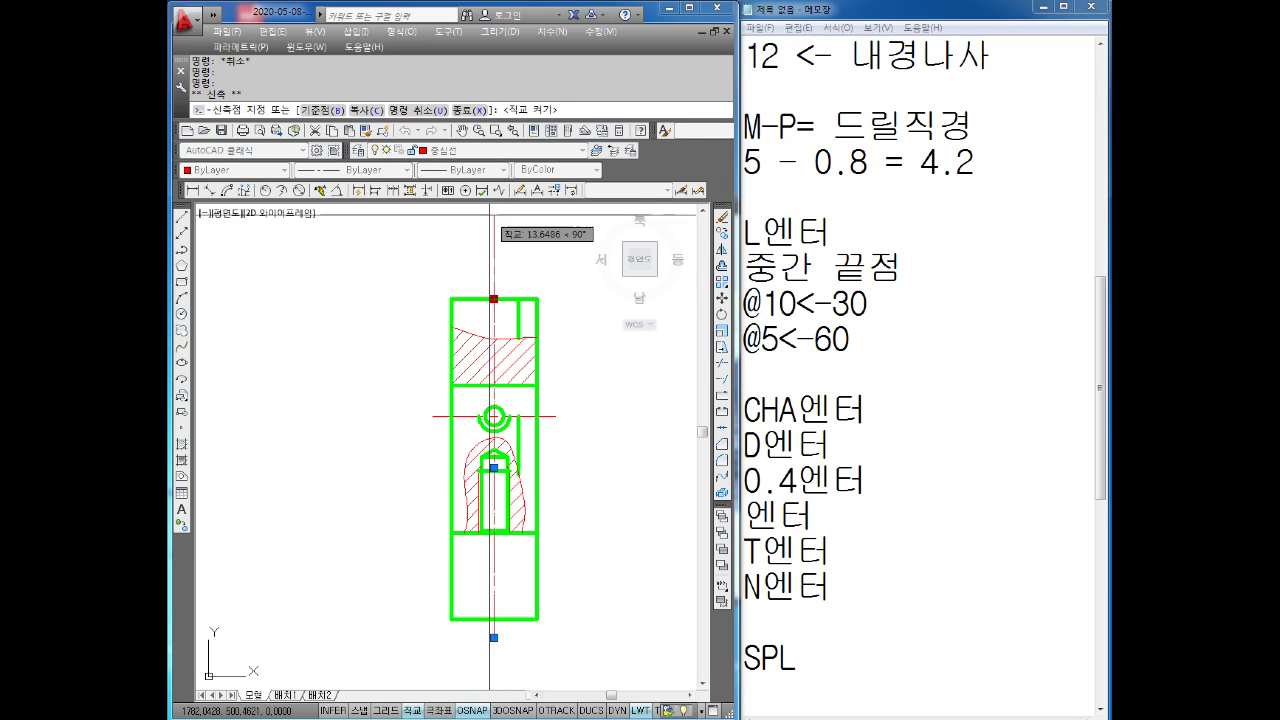
type("3")
key("Return")
key("Escape")
key("Escape")
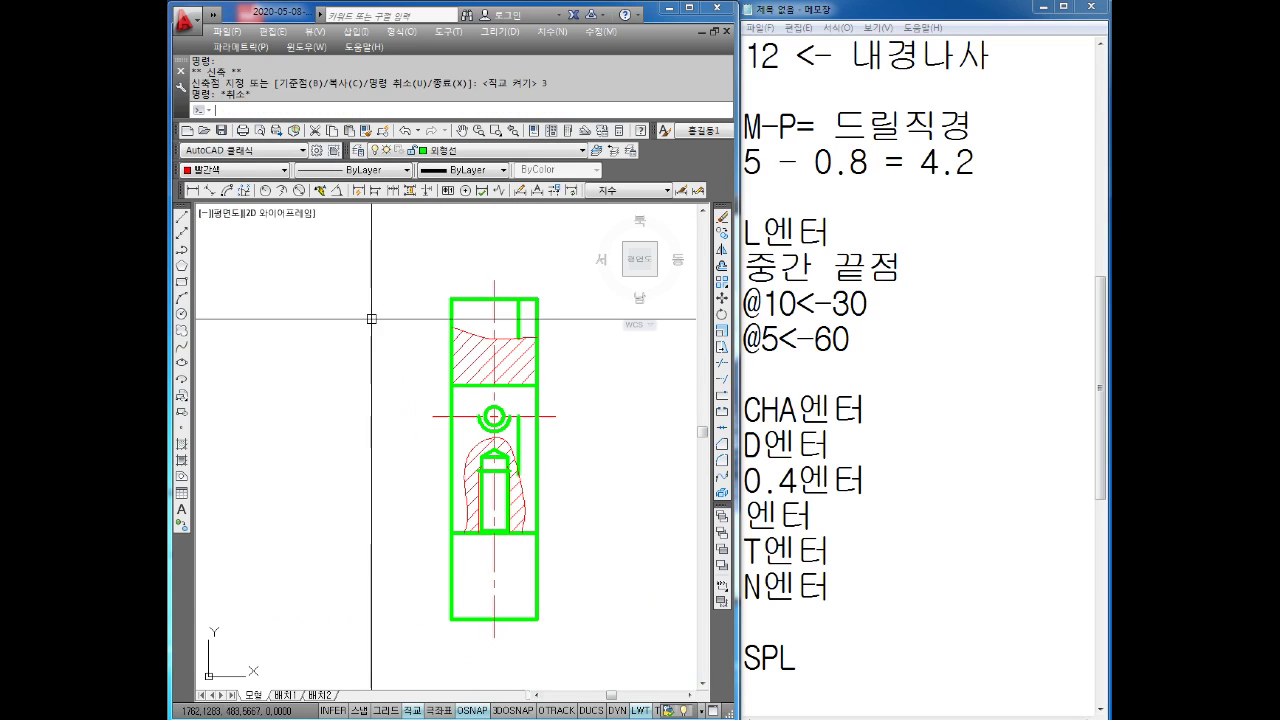
scroll(486, 690, "up", 4)
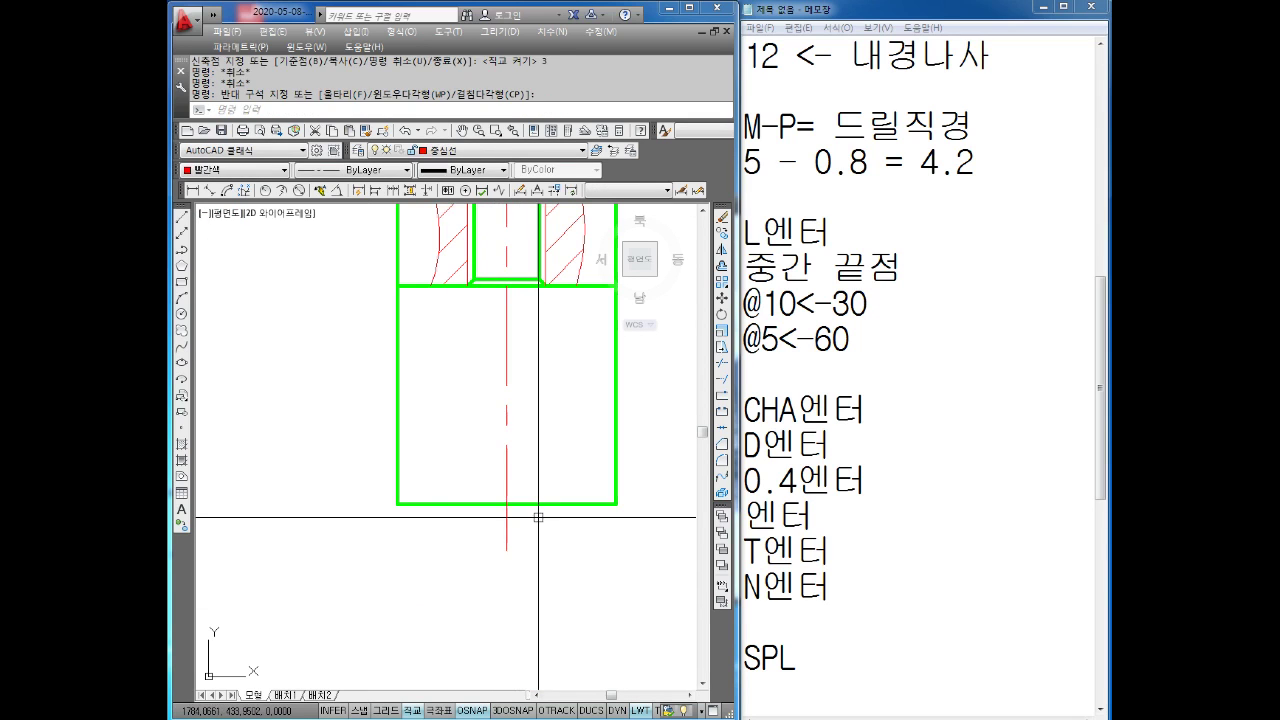
left_click(506, 517)
key("Escape")
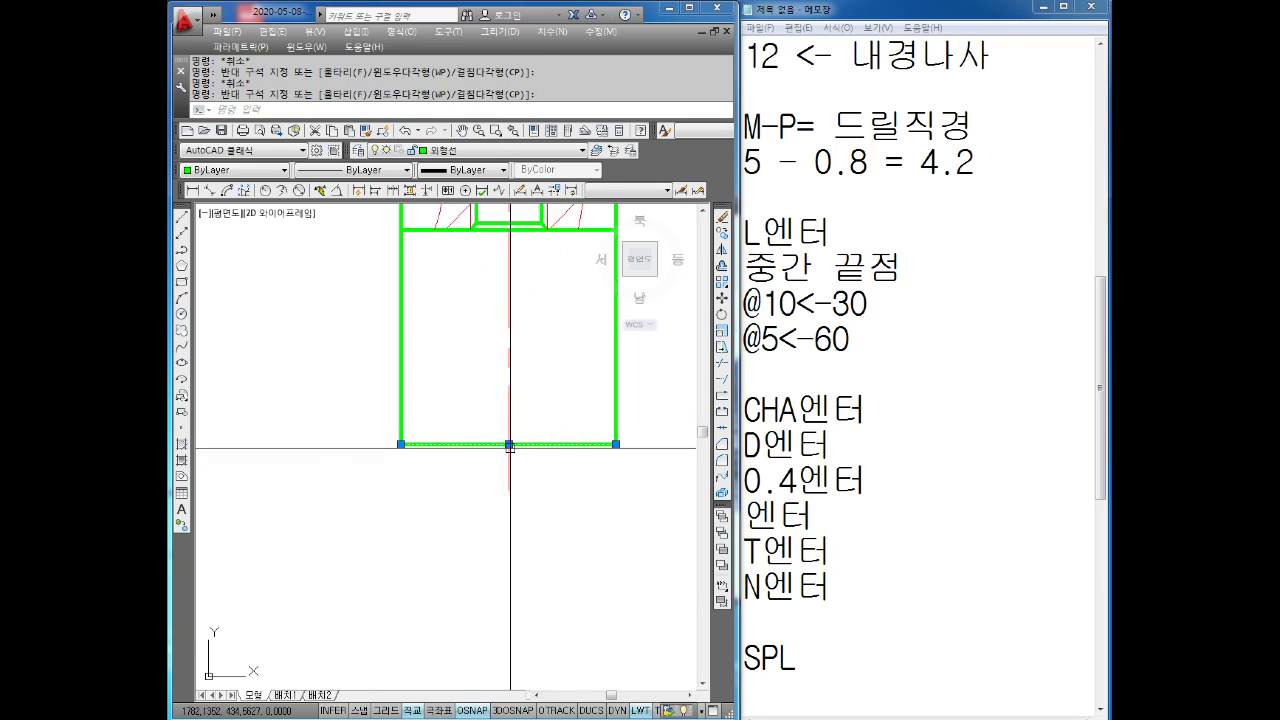
scroll(445, 590, "down", 5)
scroll(445, 590, "up", 2)
scroll(492, 422, "up", 5)
scroll(492, 422, "down", 1)
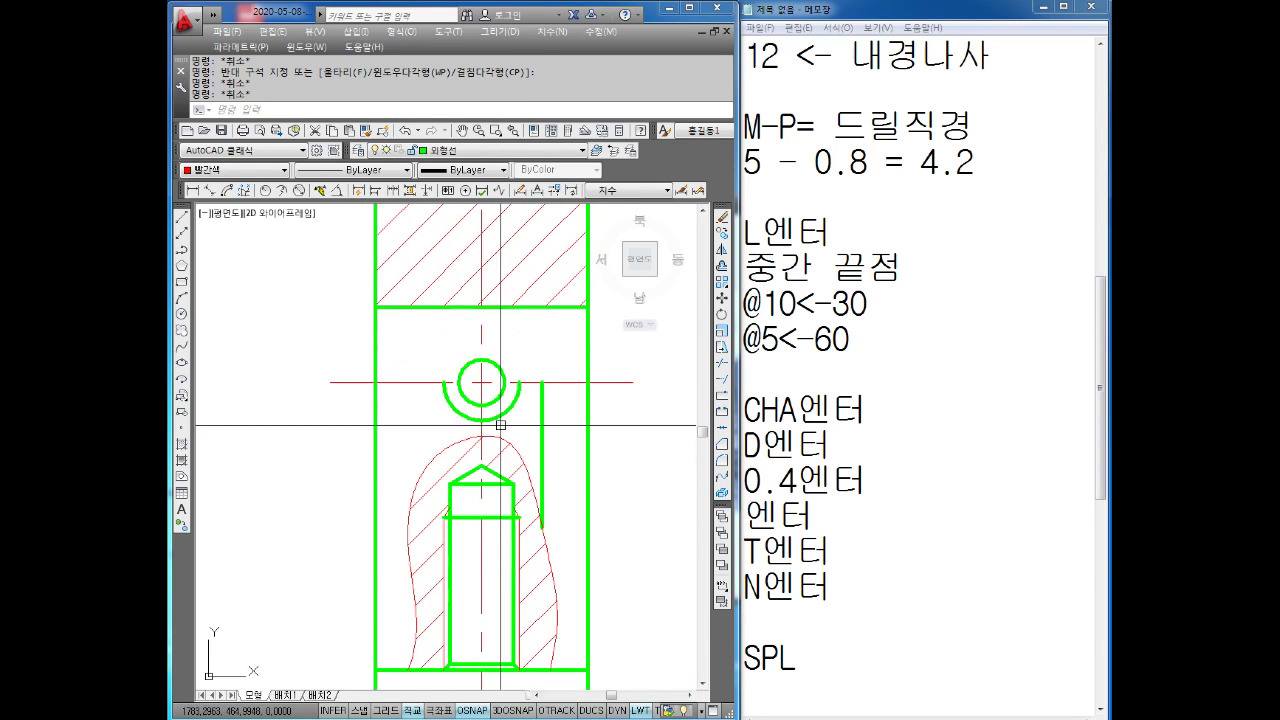
- Copy the hatched tapped-hole detail to a spot below the drawing frame
key("Escape")
key("Escape")
type("co")
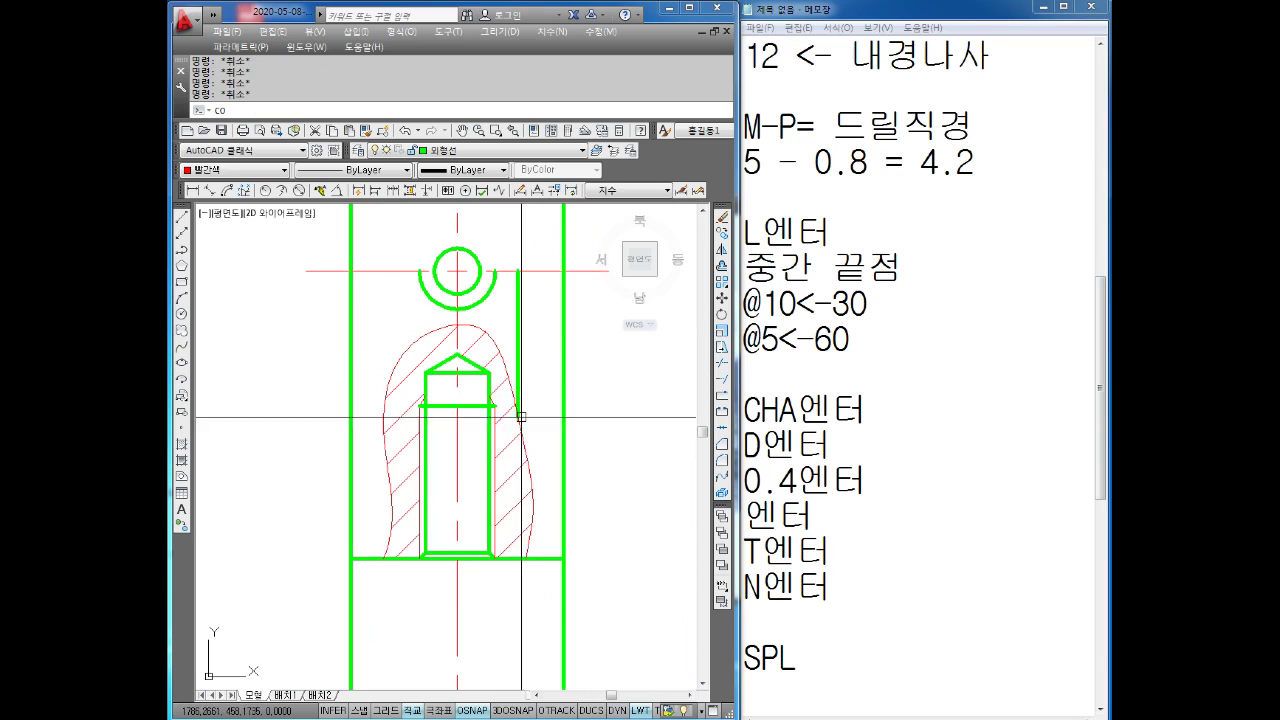
key("Return")
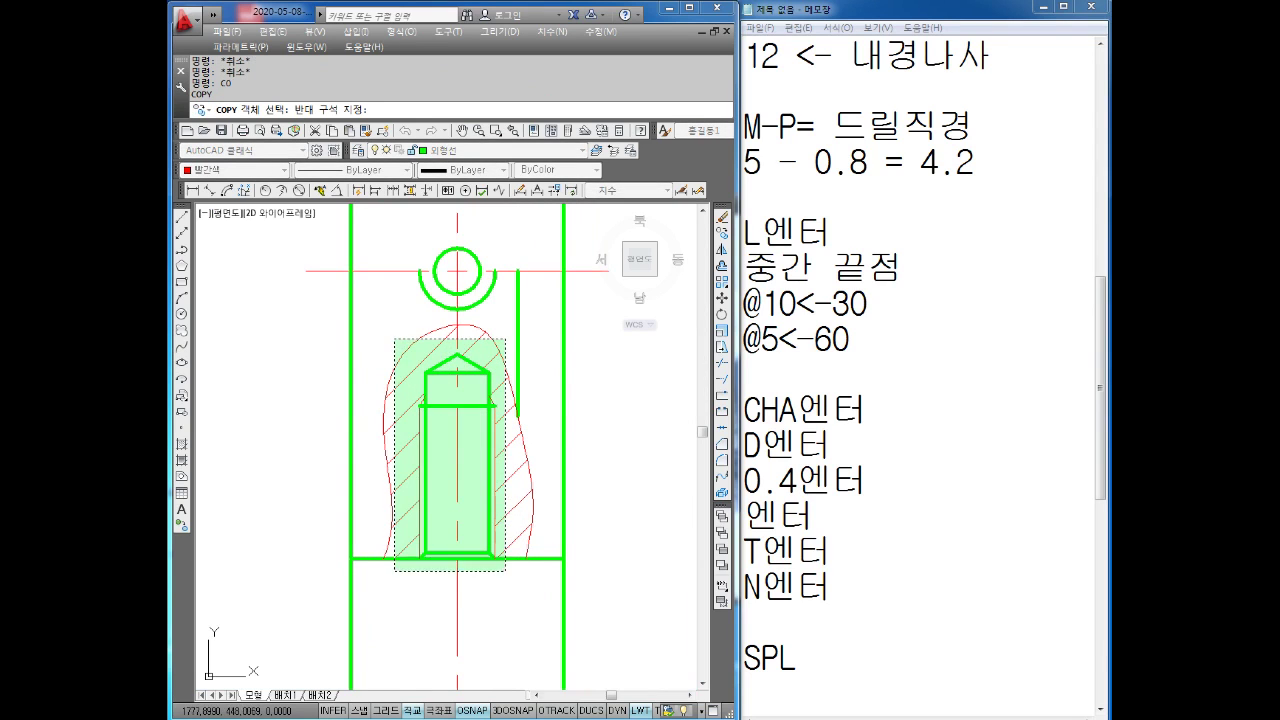
left_click(403, 591)
key("Return")
left_click(405, 530)
scroll(406, 510, "down", 4)
middle_click_drag(405, 510, 483, 437)
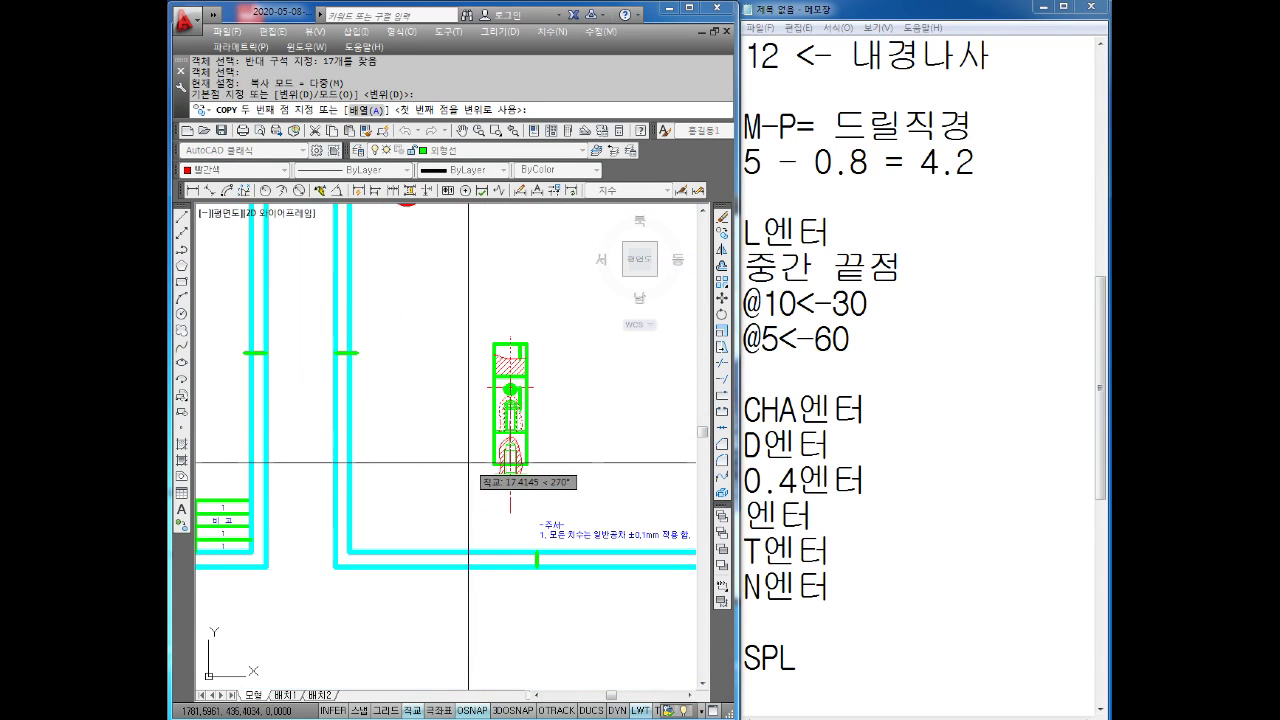
key("F8")
left_click(368, 645)
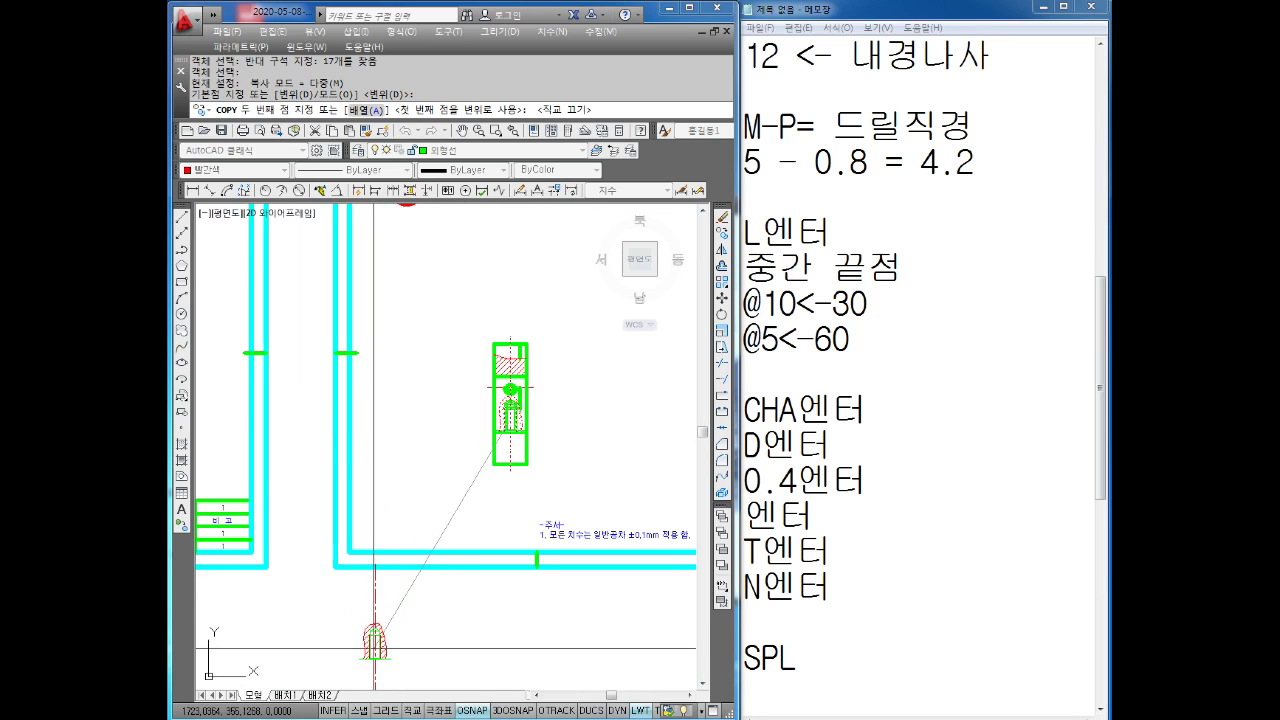
key("Escape")
- Delete the old centre line from the copied detail
scroll(430, 510, "up", 3)
scroll(436, 501, "up", 2)
left_click(436, 501)
left_click(366, 526)
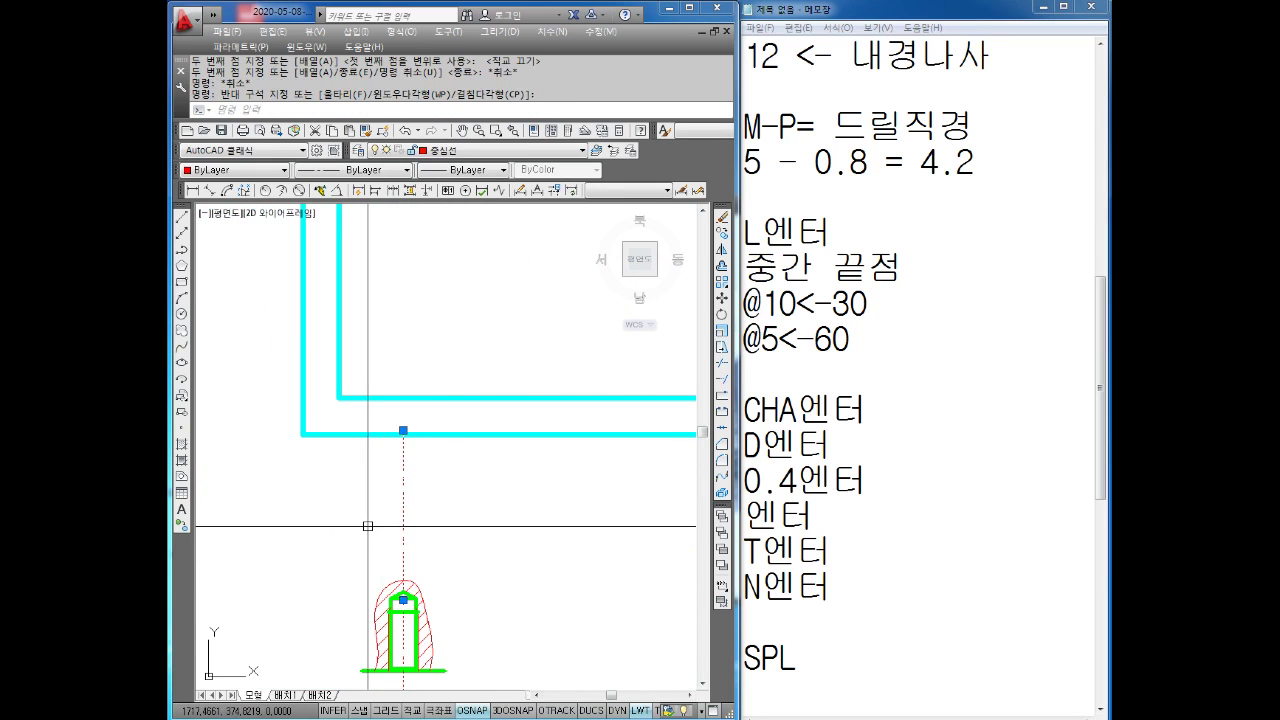
key("Delete")
scroll(400, 480, "up", 1)
scroll(395, 486, "up", 1)
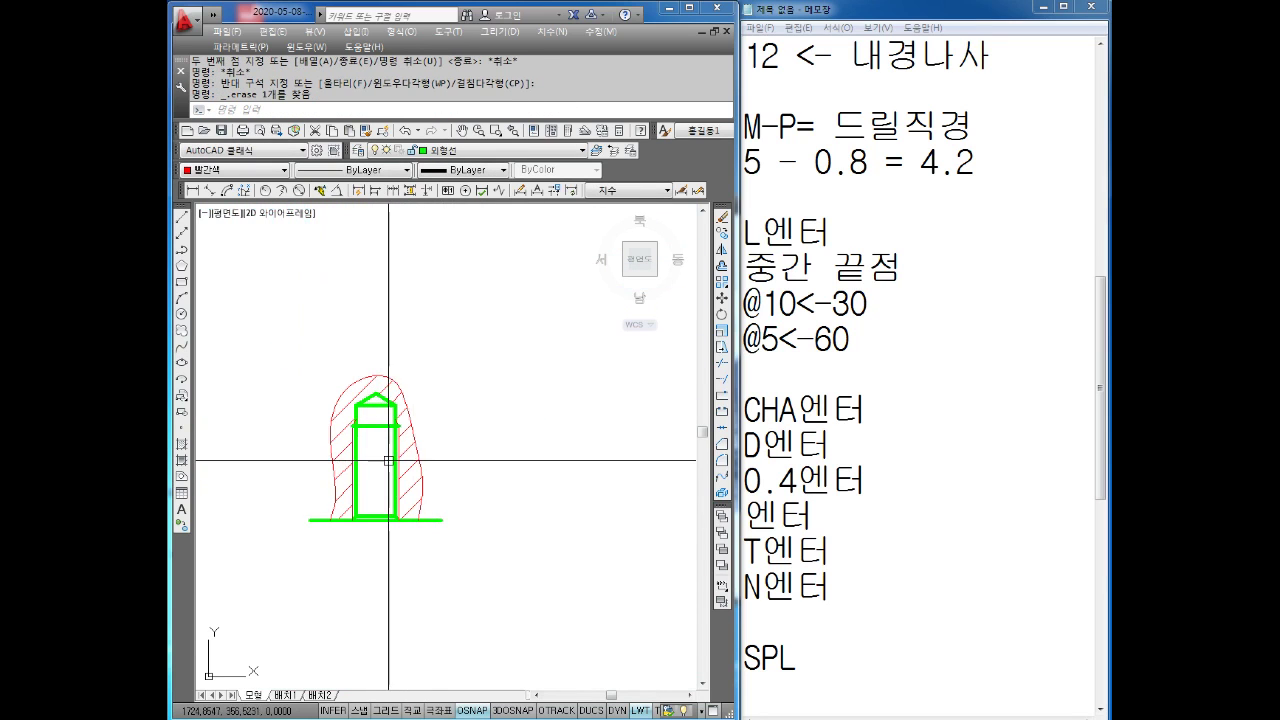
key("Escape")
key("Escape")
type("L")
key("Return")
- Draw a vertical line up from the copied hole base's midpoint with Ortho on
scroll(373, 397, "up", 2)
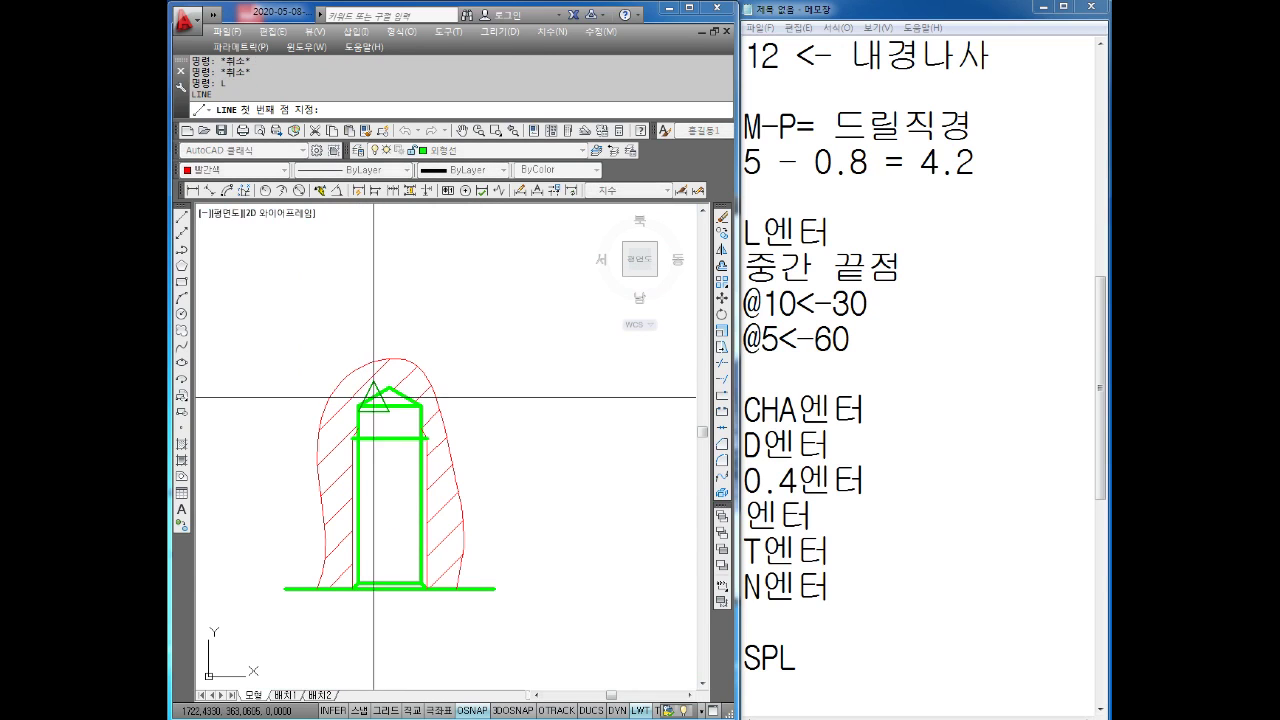
left_click(373, 397)
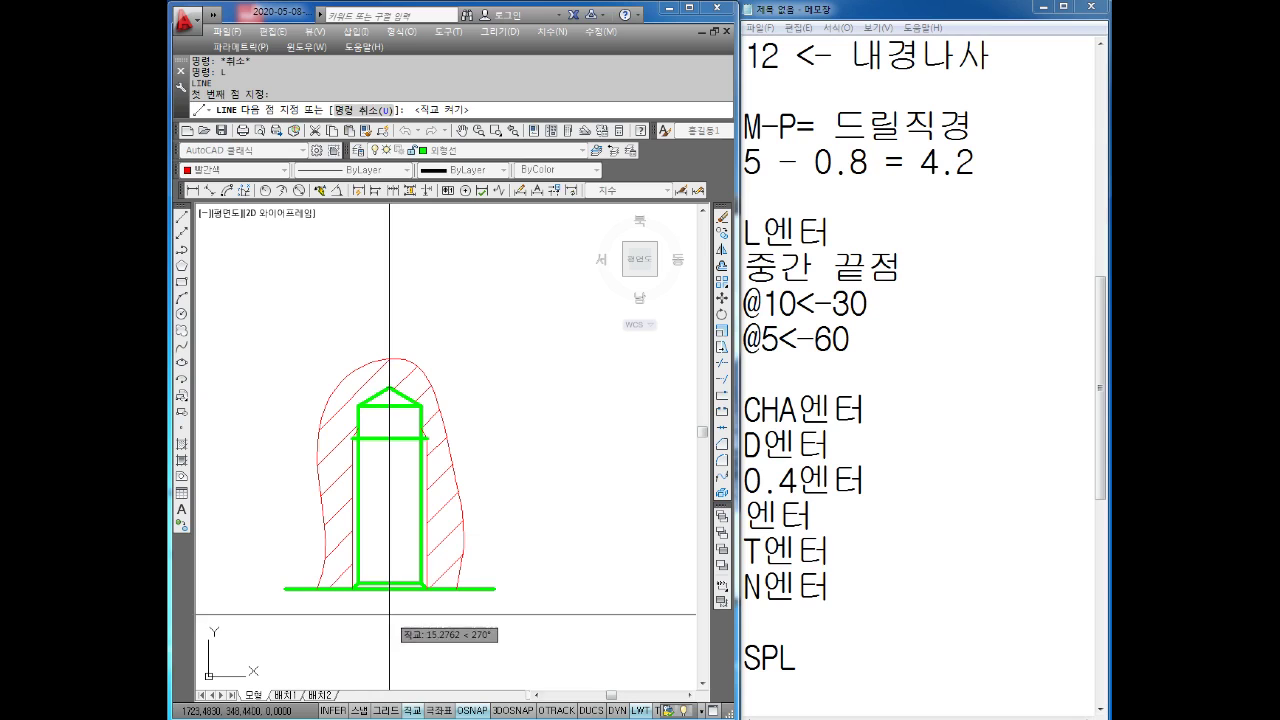
key("F8")
key("Escape")
key("Escape")
- Extend the new line up past the pointed tip and put it on the centreline layer
left_click(389, 395)
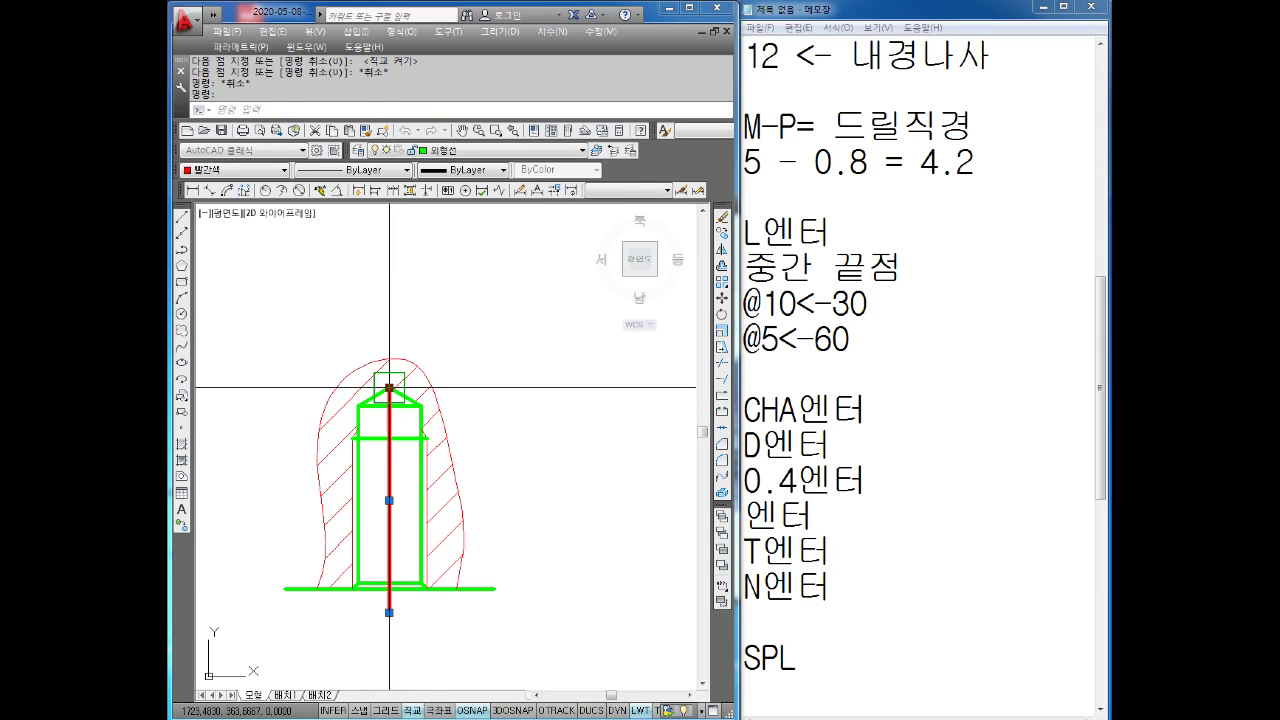
left_click(389, 387)
left_click(389, 305)
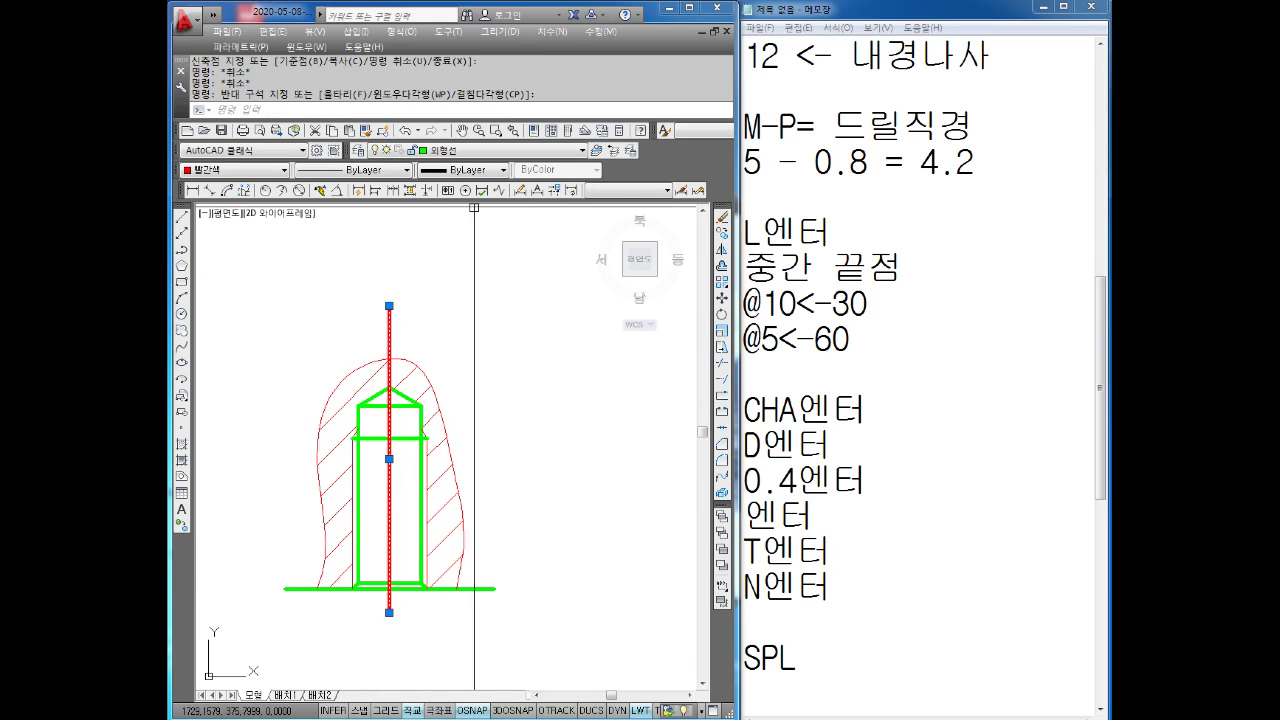
left_click(470, 150)
key("Escape")
key("Escape")
scroll(509, 357, "down", 2)
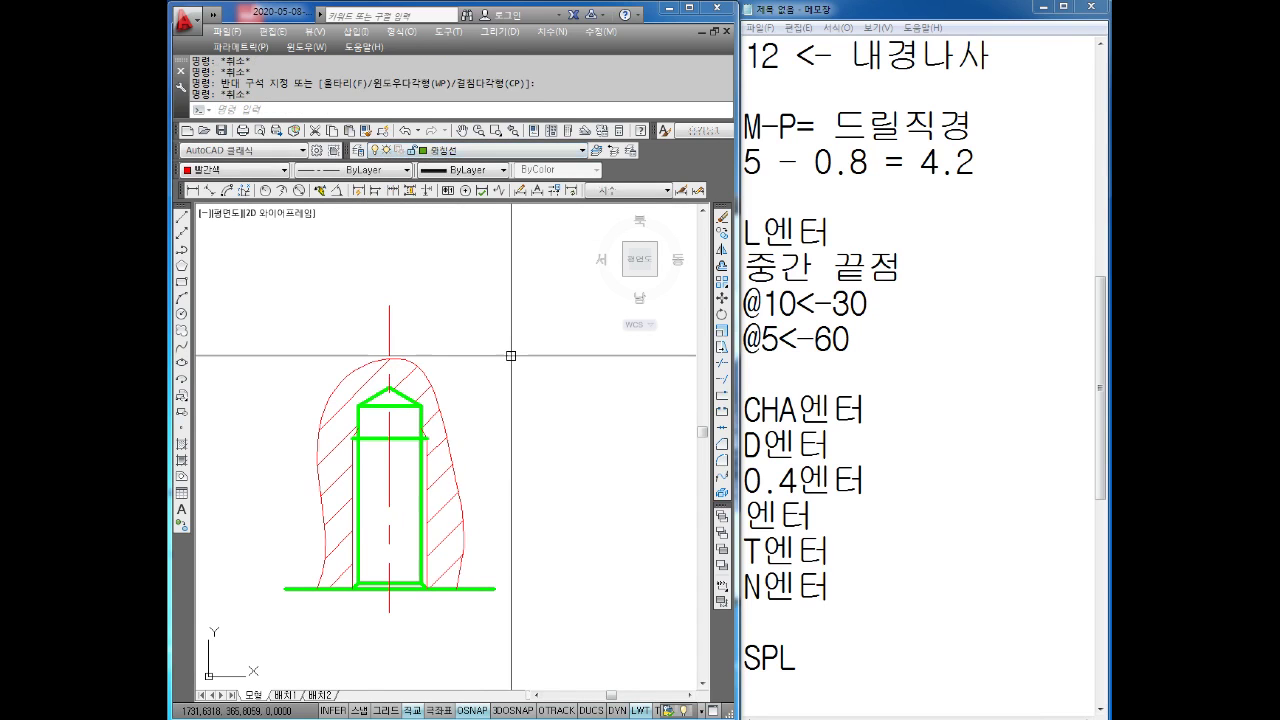
scroll(490, 380, "down", 2)
middle_click_drag(620, 220, 471, 463)
scroll(483, 394, "up", 4)
- Save the drawing
scroll(470, 420, "down", 3)
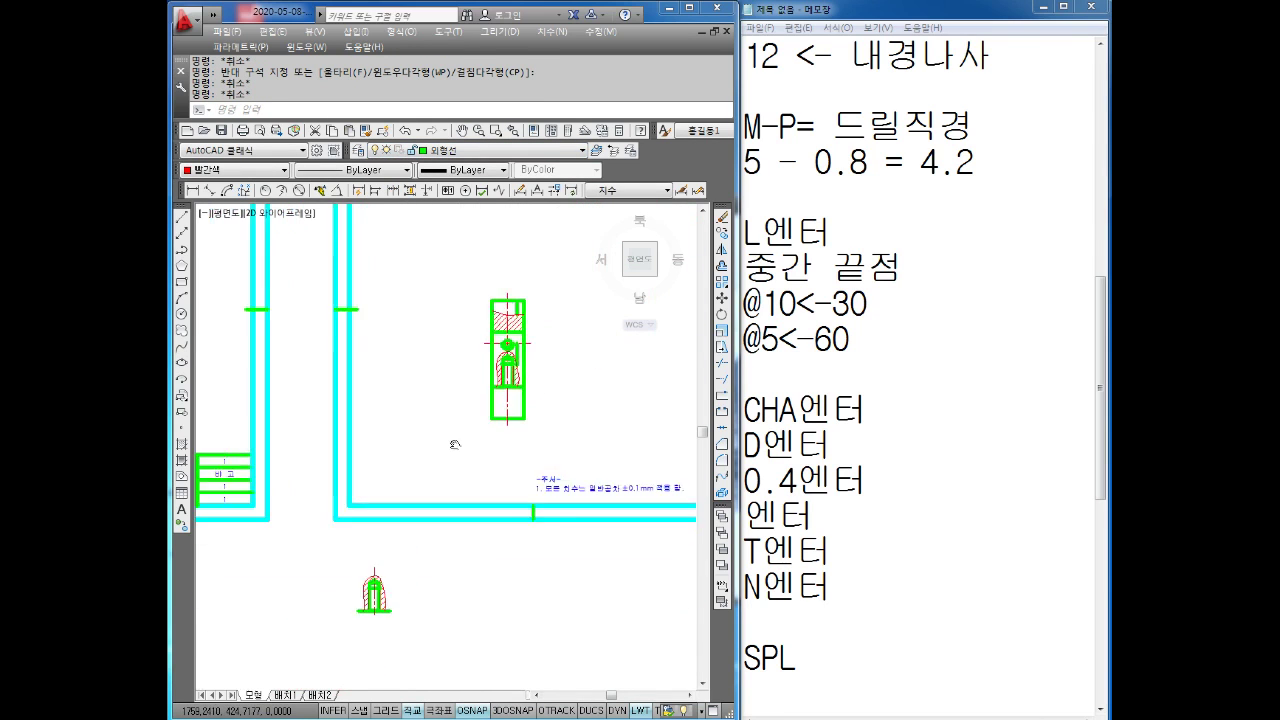
scroll(480, 430, "up", 3)
middle_click_drag(521, 409, 530, 414)
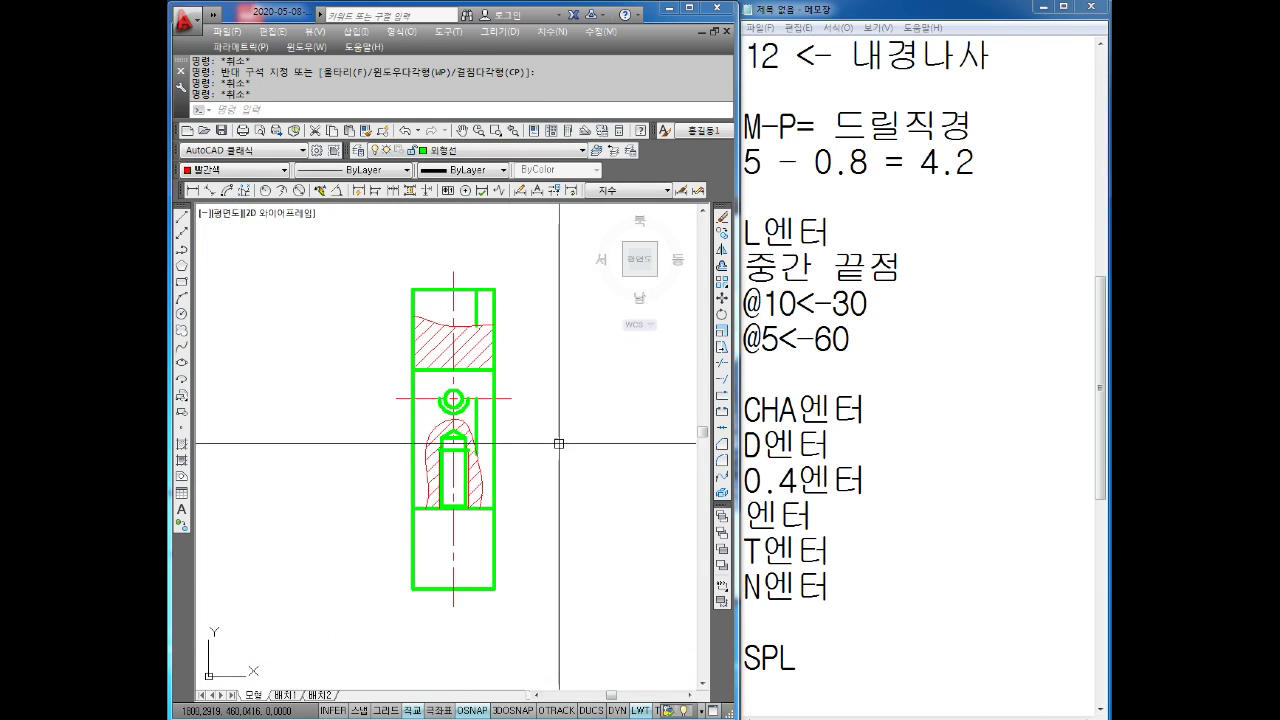
scroll(477, 547, "up", 5)
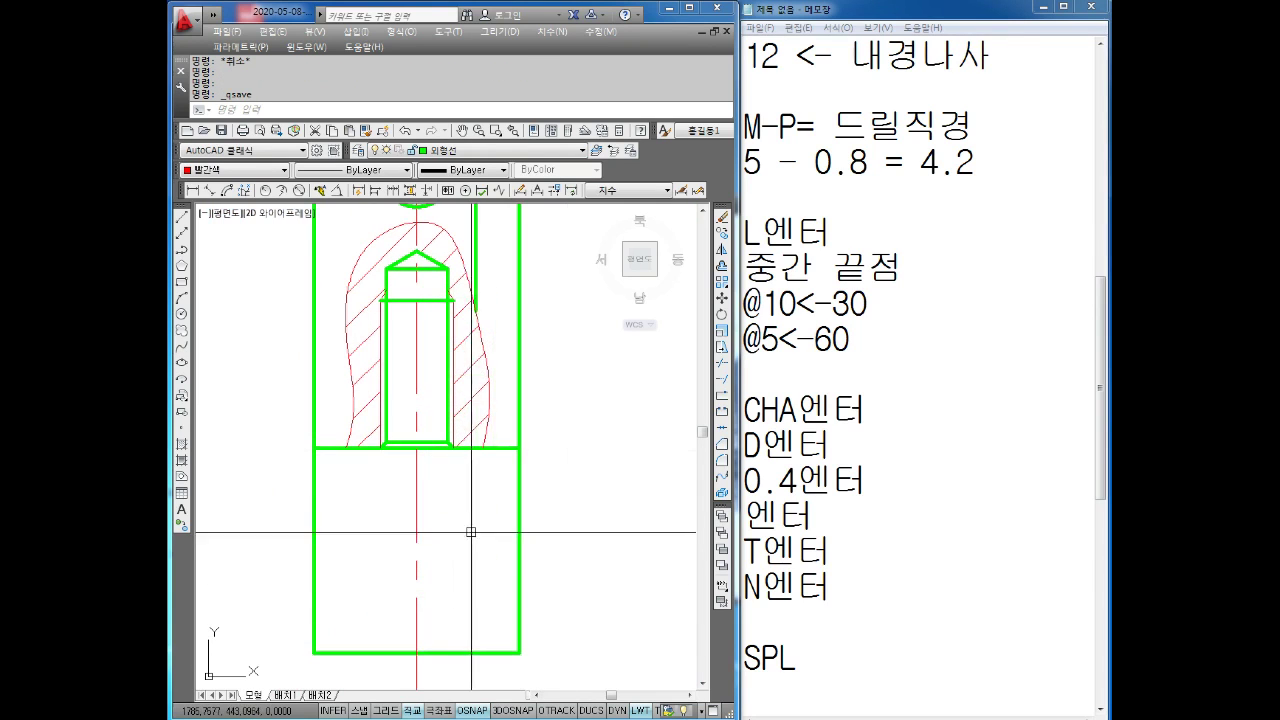
key("ctrl+s")
- Offset the horizontal line under the bore 1.5 units downward
type("o")
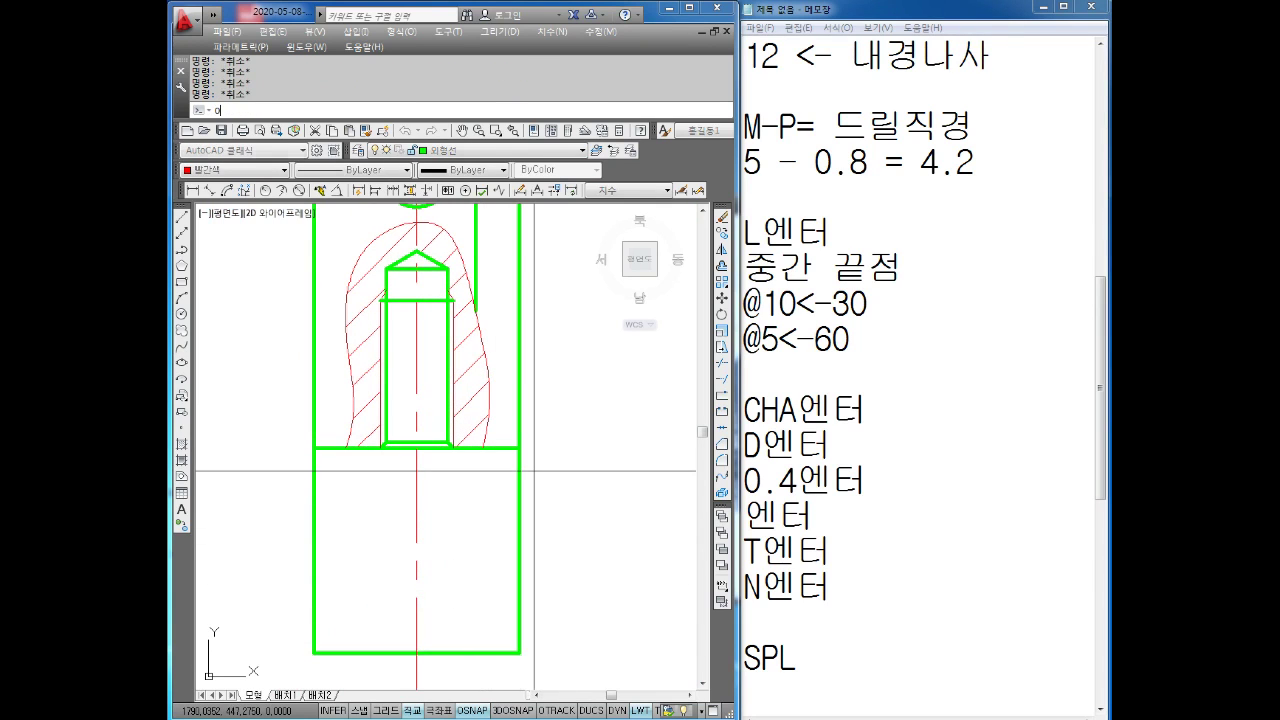
key("Return")
type("1.5")
key("Return")
scroll(519, 476, "up", 2)
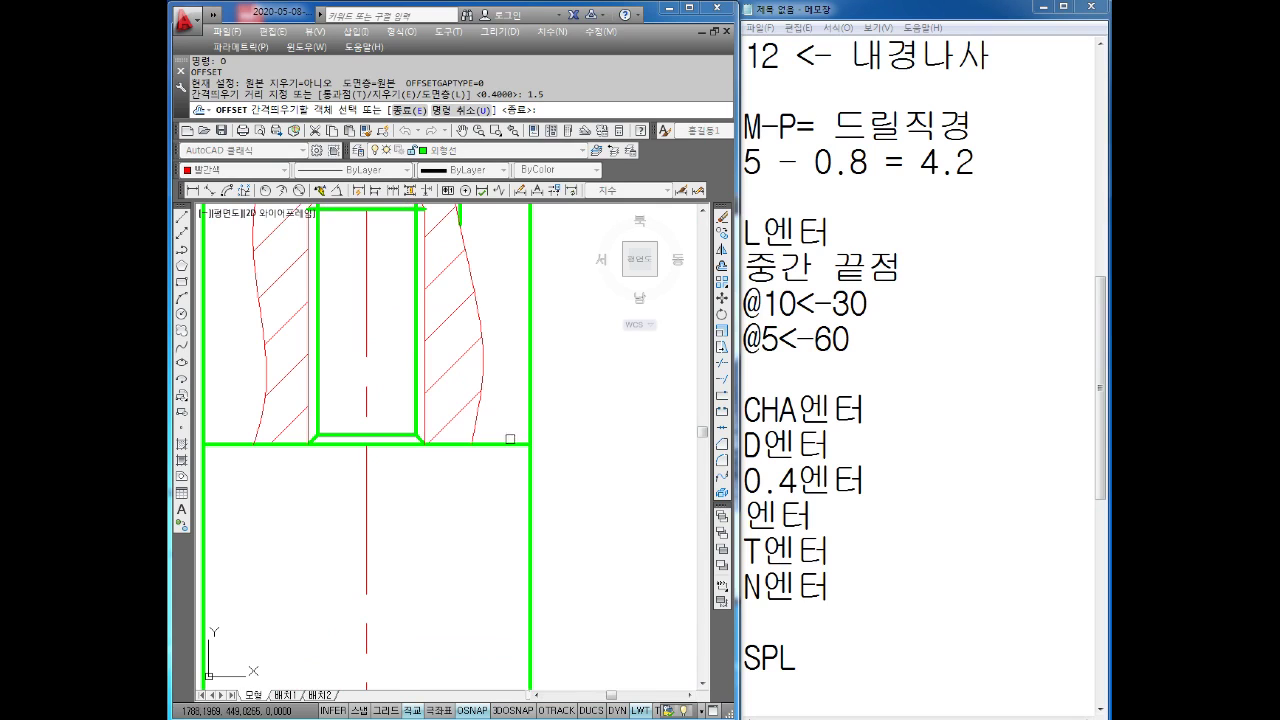
left_click(510, 443)
left_click(515, 488)
key("Escape")
scroll(490, 485, "down", 2)
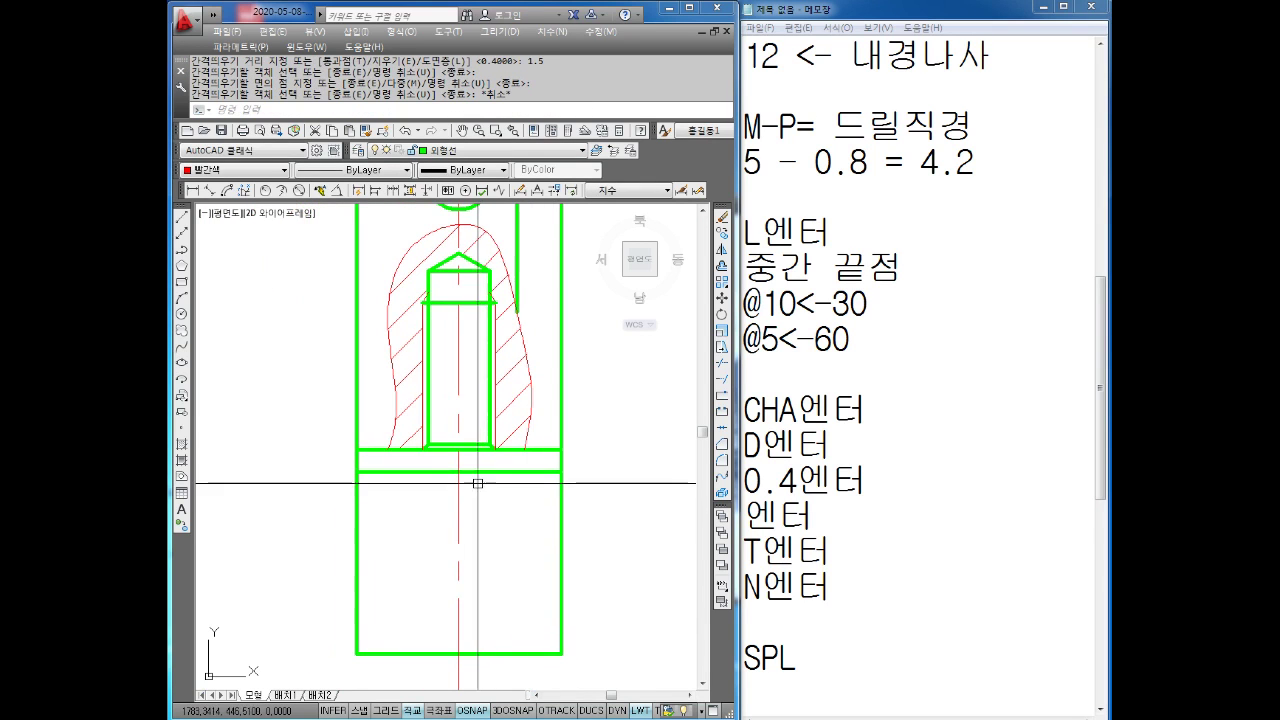
scroll(508, 463, "up", 2)
scroll(530, 470, "down", 2)
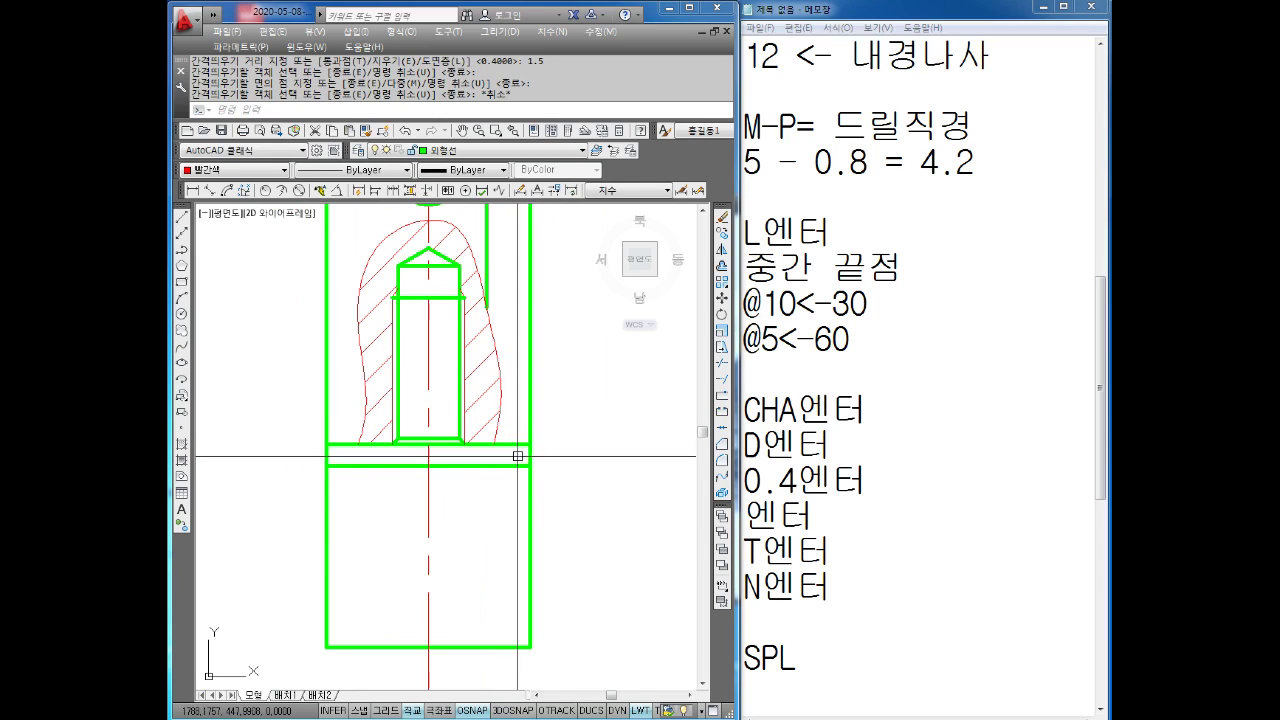
scroll(518, 440, "down", 4)
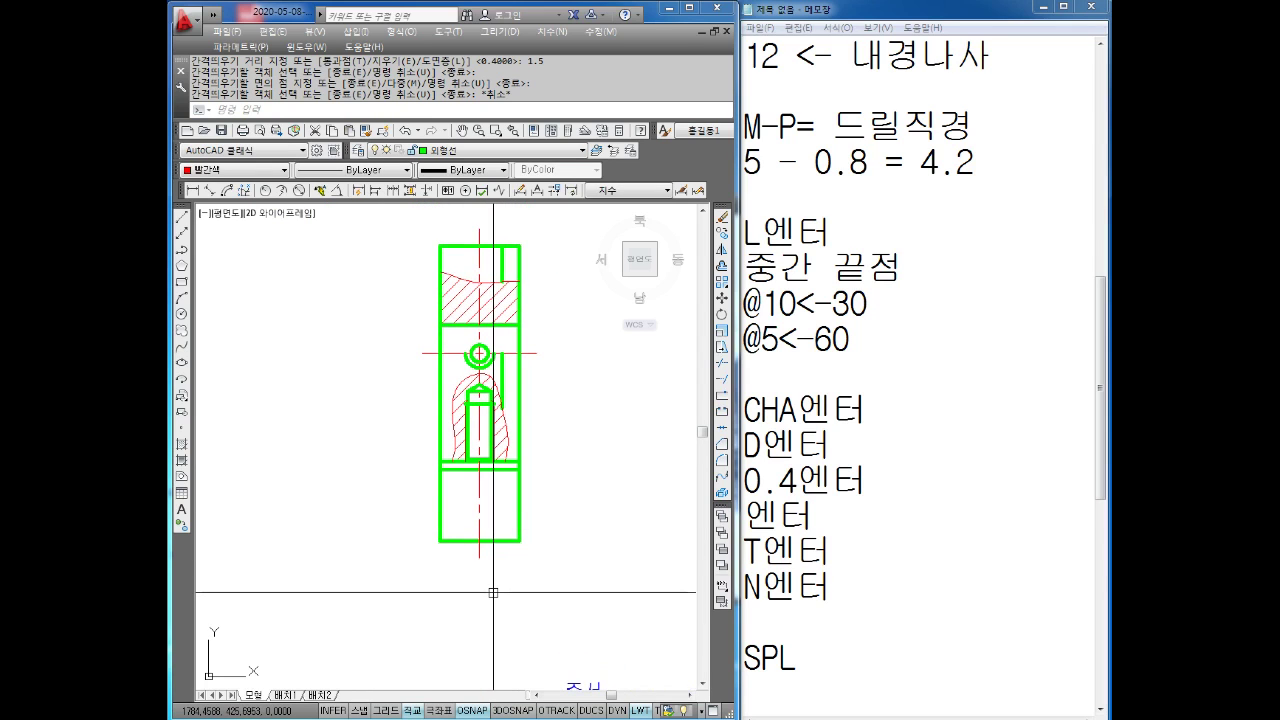
scroll(506, 363, "up", 2)
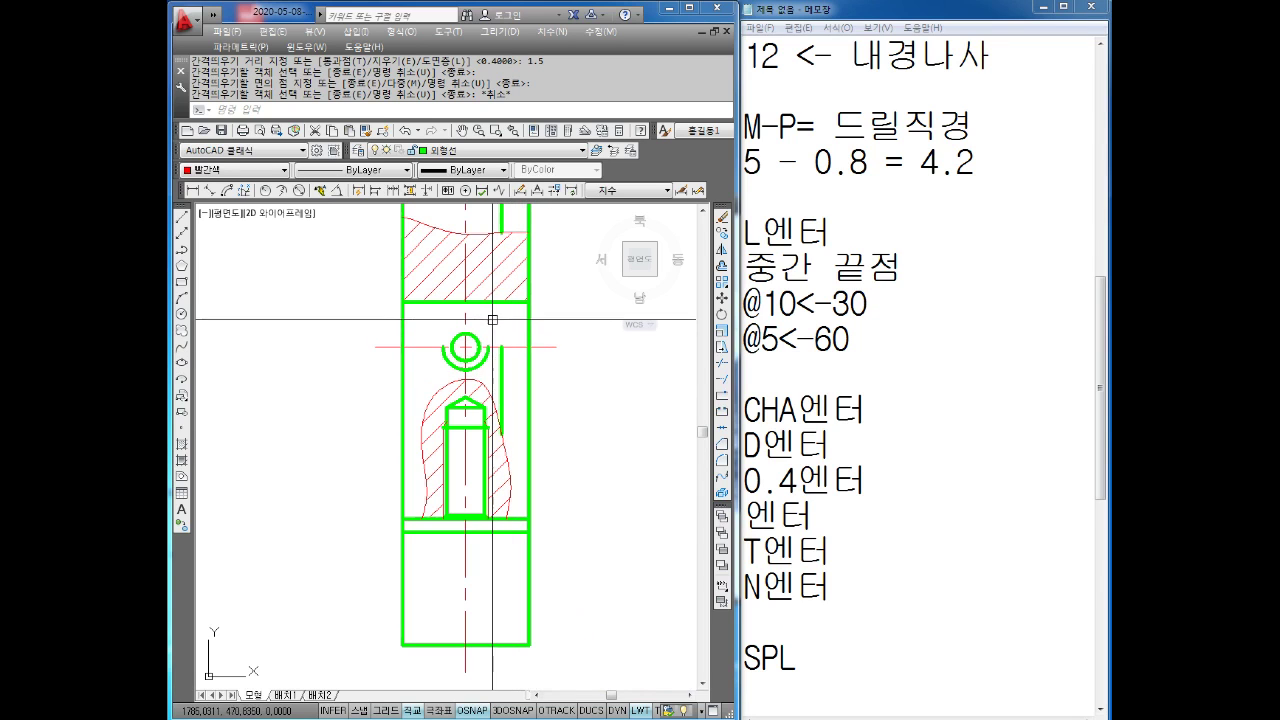
- Delete the hatching from the upper block
scroll(495, 320, "up", 1)
scroll(520, 380, "up", 2)
scroll(542, 437, "up", 1)
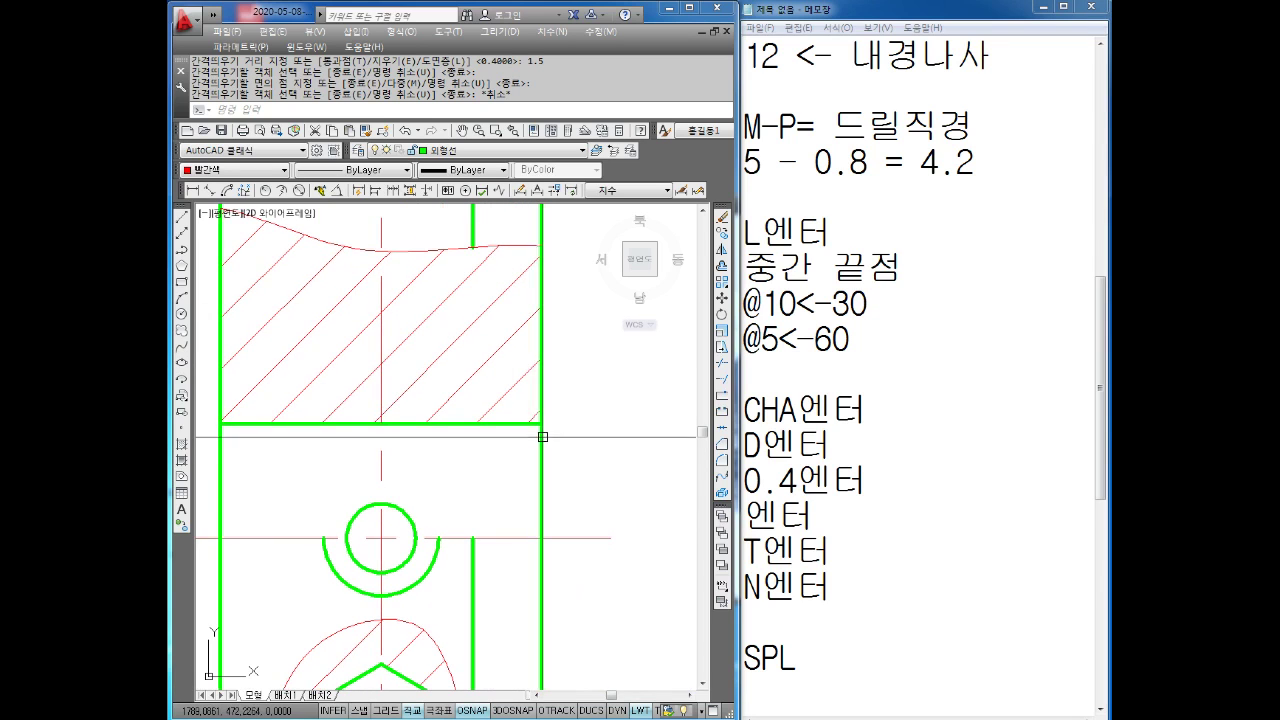
key("Escape")
key("Escape")
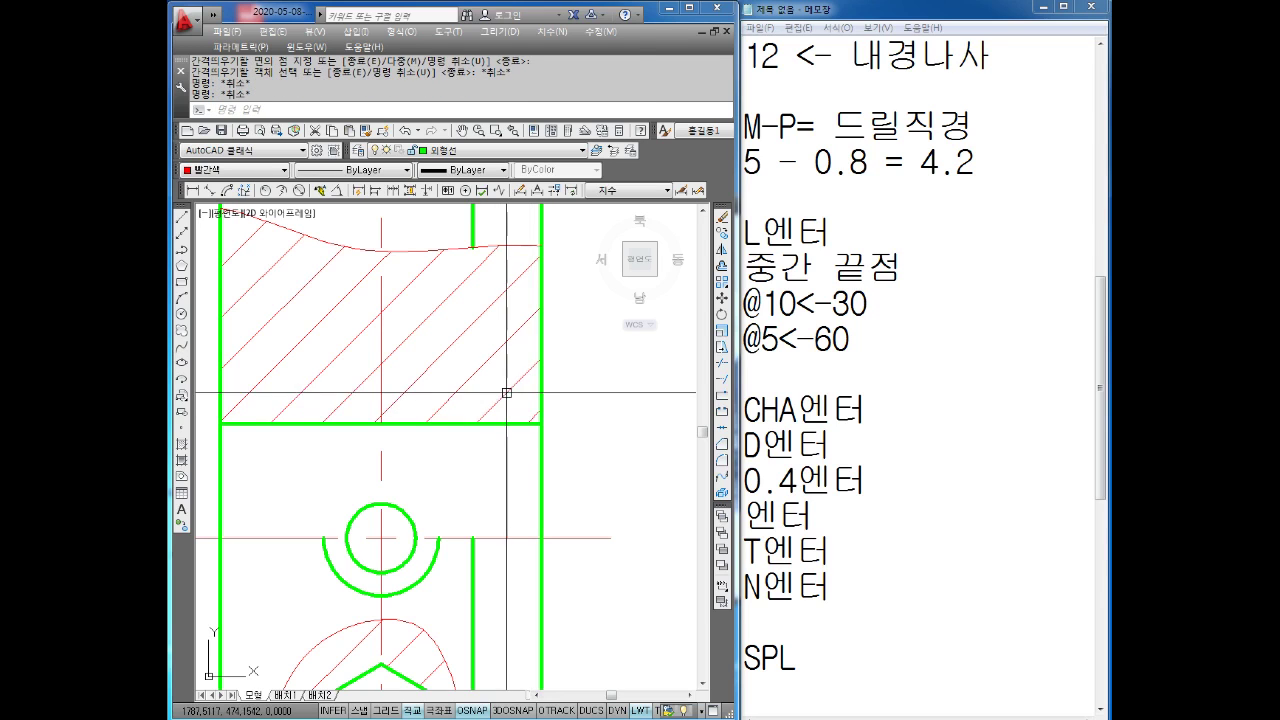
left_click(503, 390)
key("Delete")
key("Escape")
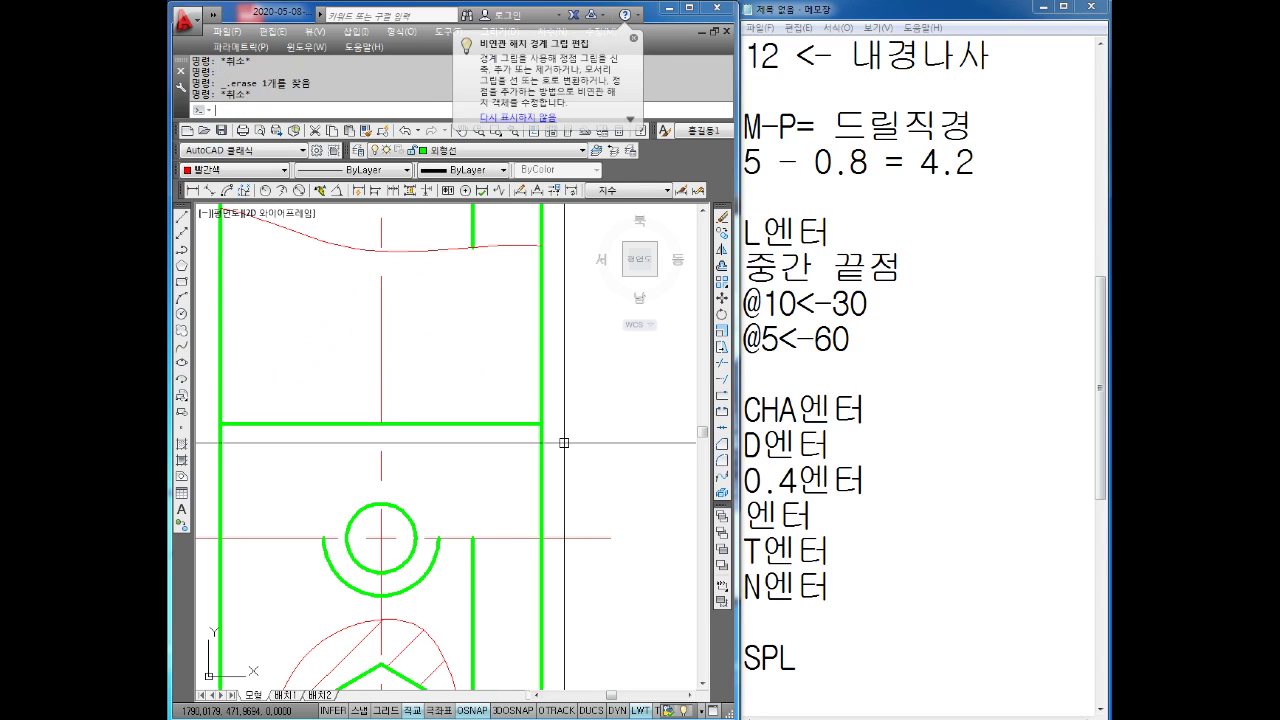
key("Escape")
type("CHA")
- Chamfer the horizontal line and right edge corner with distances of 1
key("Return")
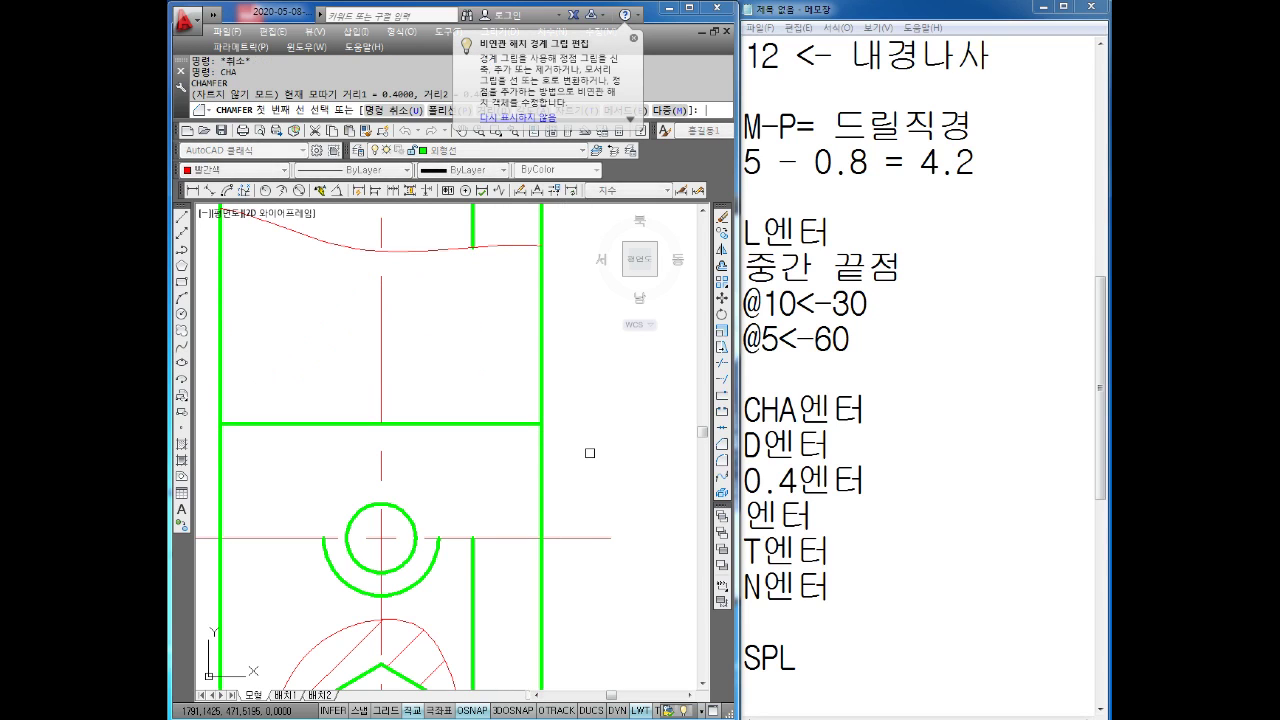
type("d")
key("Return")
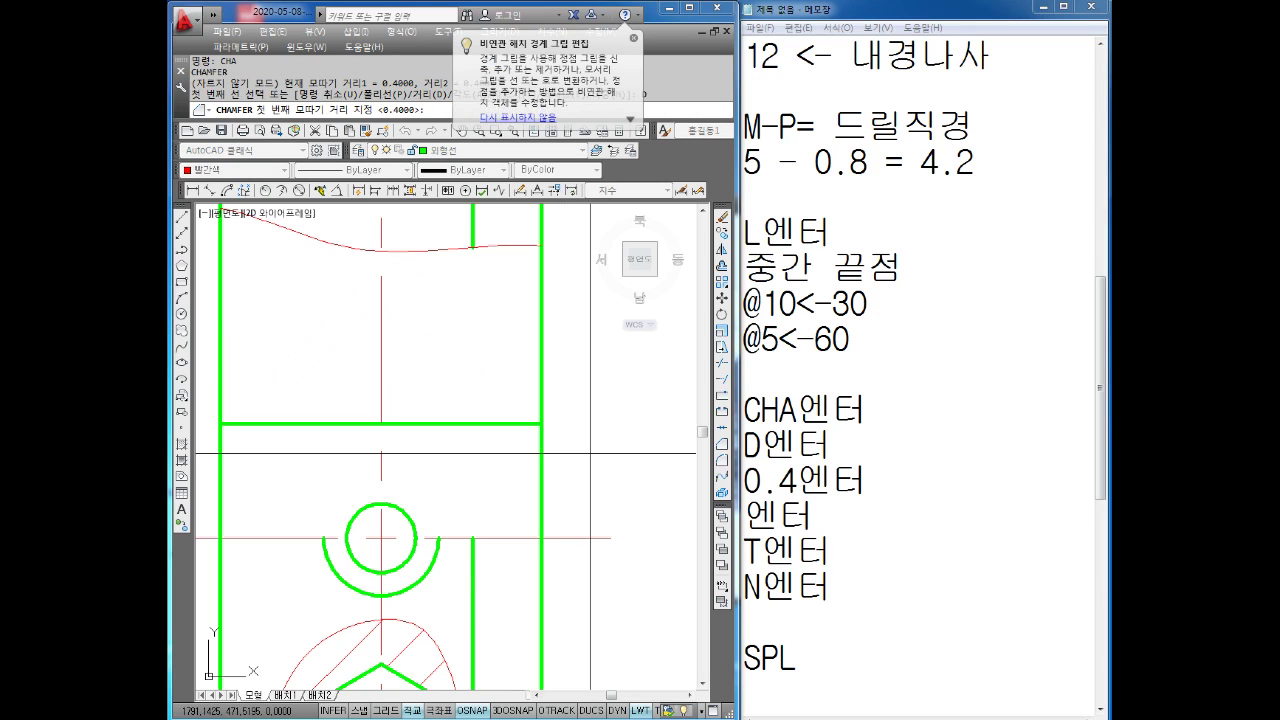
type("1")
key("Return")
key("Return")
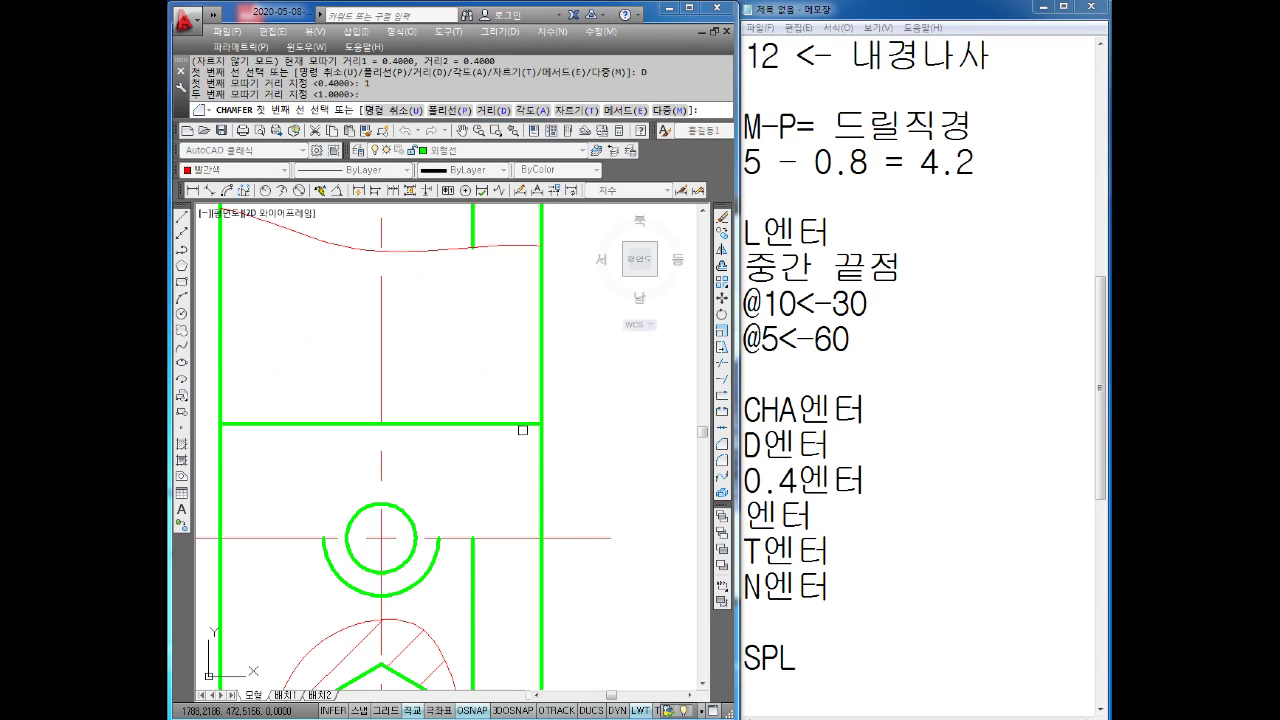
left_click(522, 426)
left_click(541, 400)
key("Escape")
key("Escape")
key("Escape")
middle_click_drag(572, 481, 572, 453)
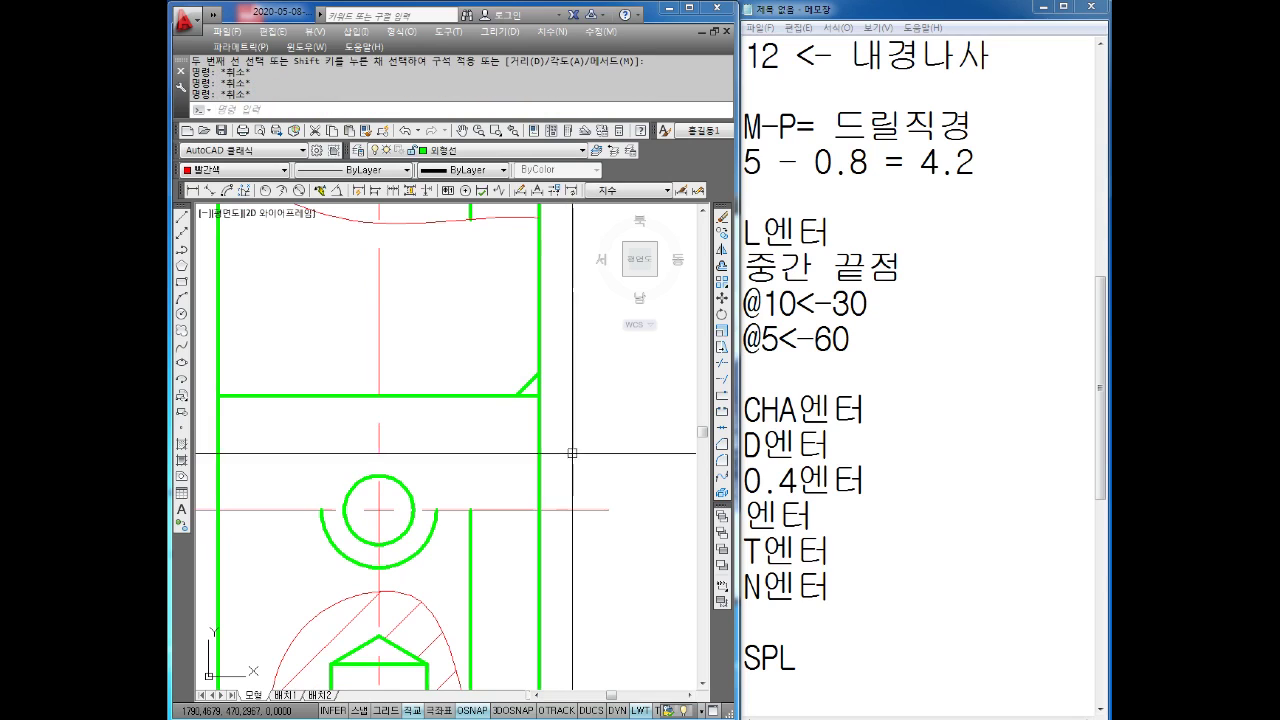
- Draw a vertical line down from the chamfer's lower end, trim its lower part, and colour it green
type("l")
key("Return")
left_click(517, 396)
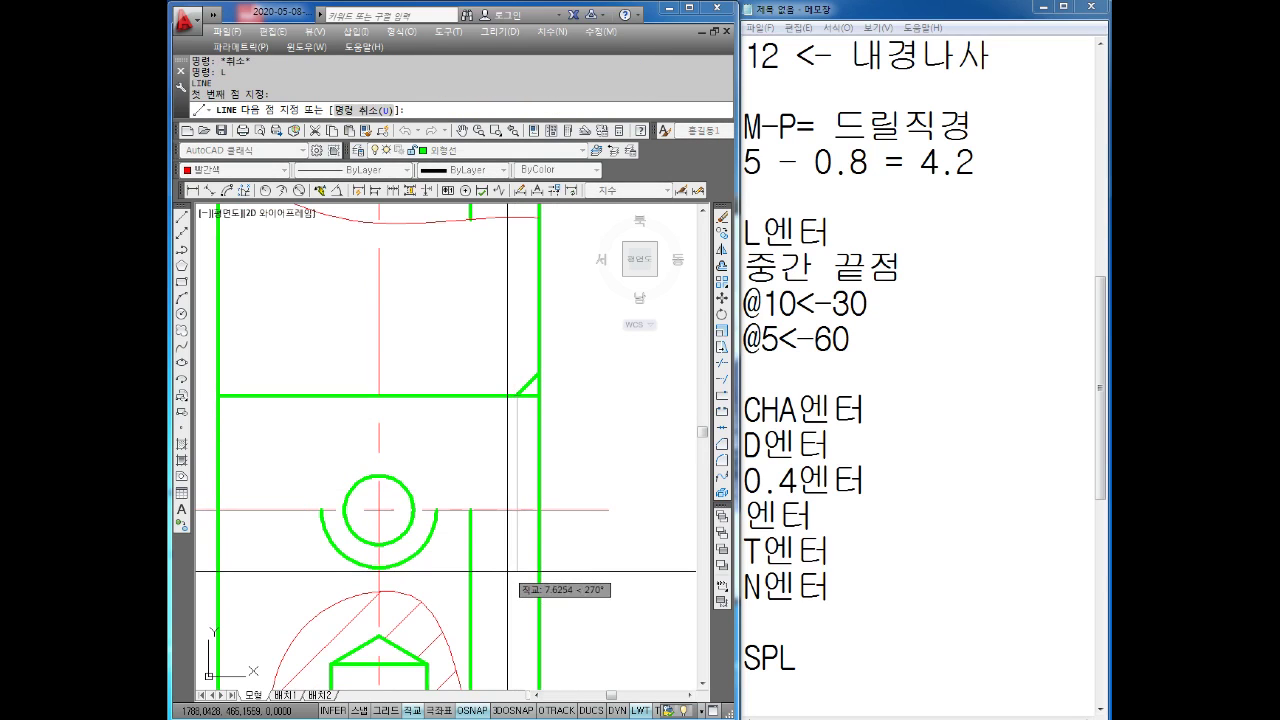
left_click(507, 572)
key("Return")
type("tr")
key("Return")
key("Return")
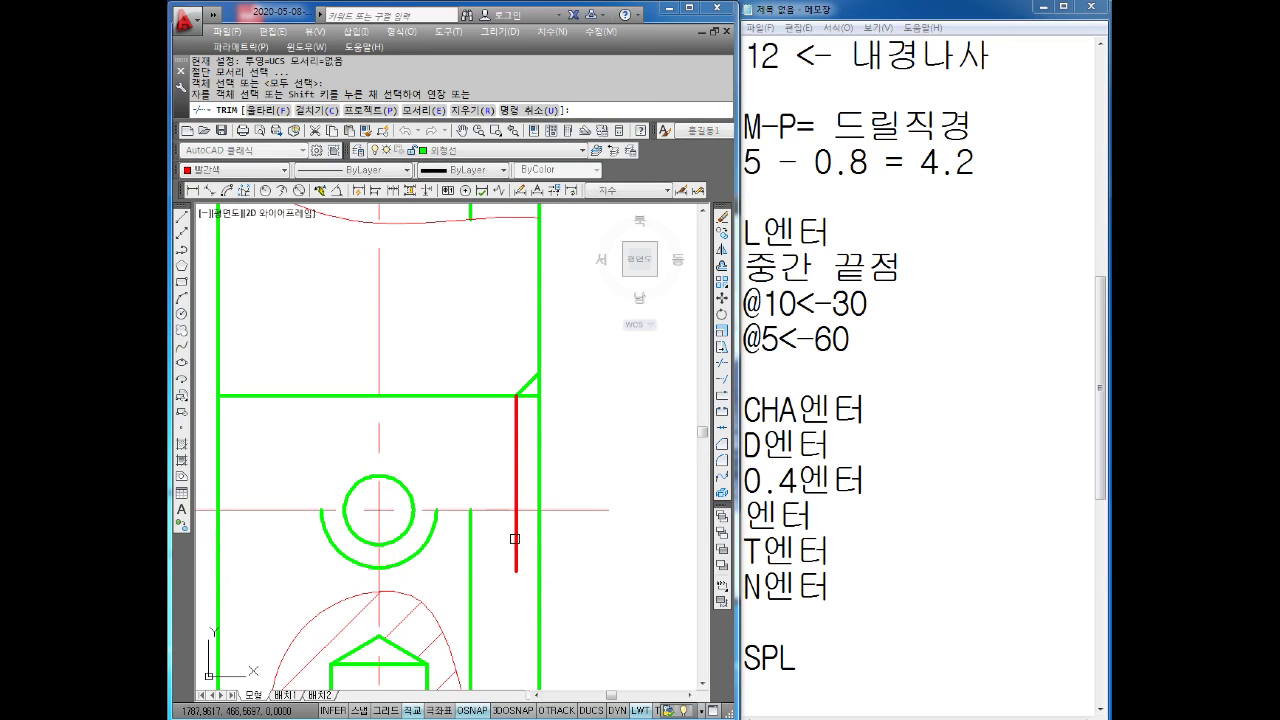
left_click(515, 539)
key("Escape")
left_click(516, 452)
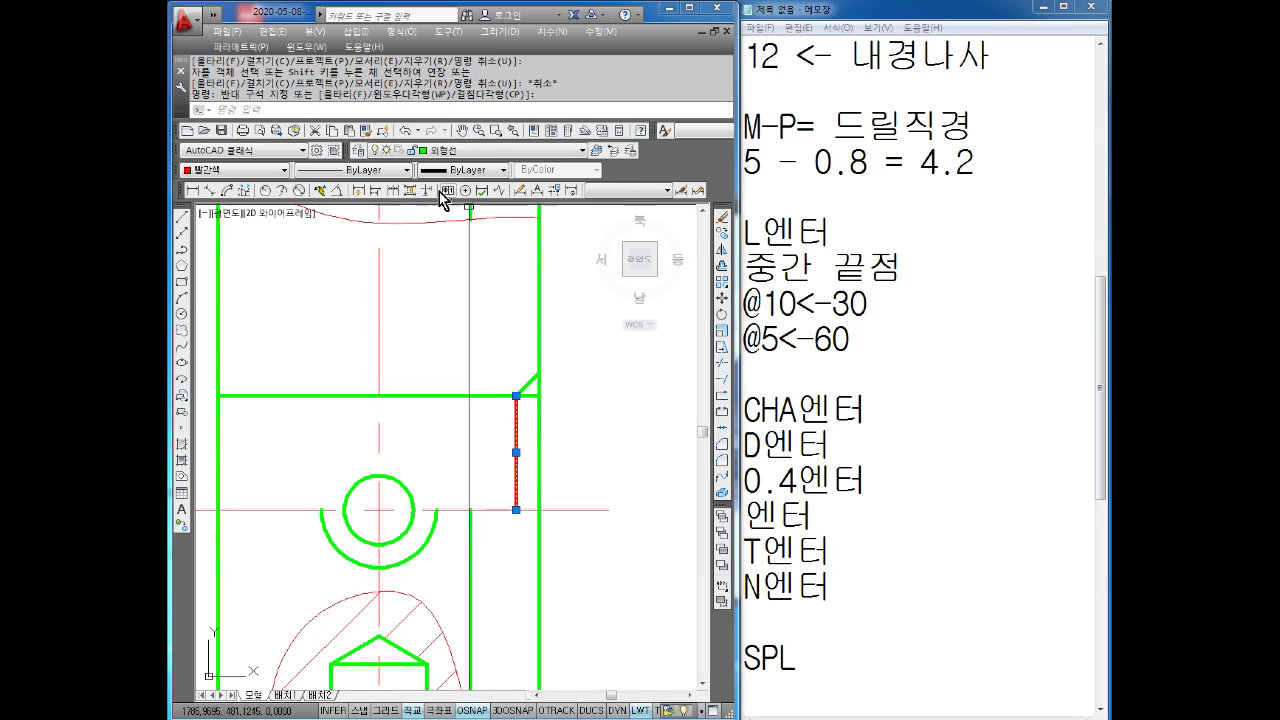
left_click(250, 172)
left_click(220, 230)
key("Escape")
key("Escape")
- Trim away two short line pieces near the chamfer at the top of the part
scroll(540, 407, "up", 2)
scroll(540, 407, "up", 2)
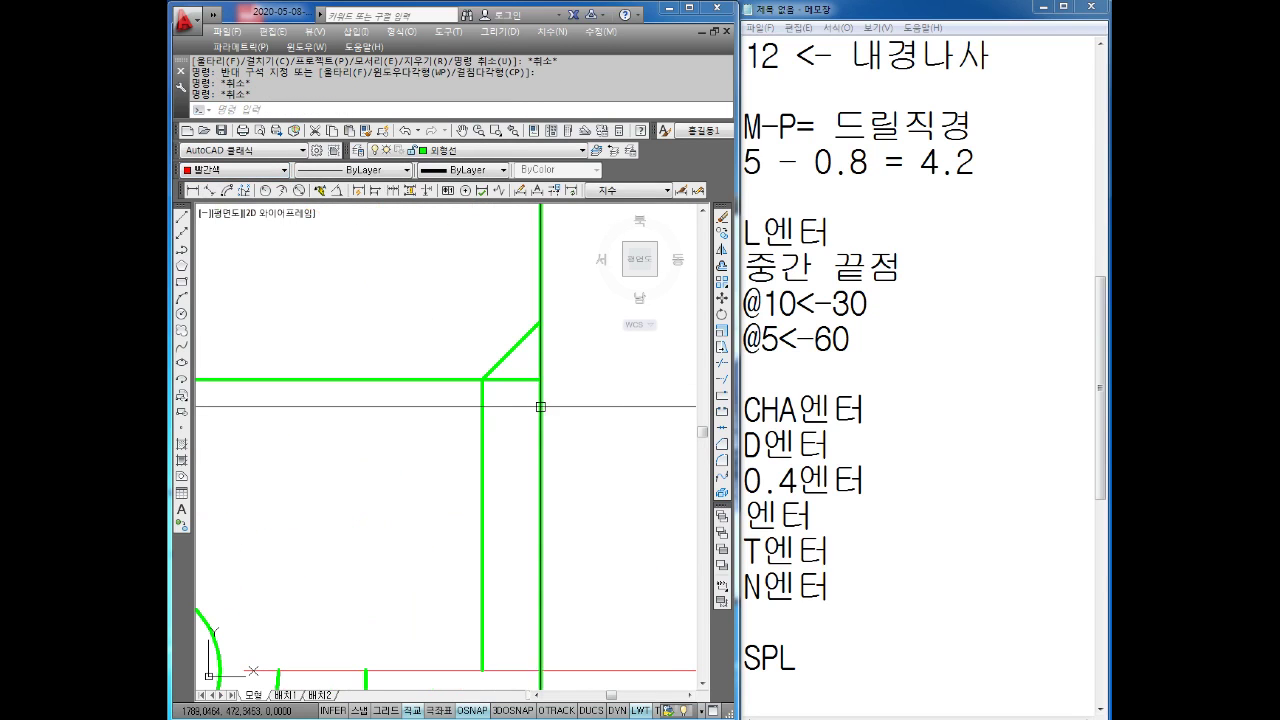
type("tr")
key("Return")
key("Return")
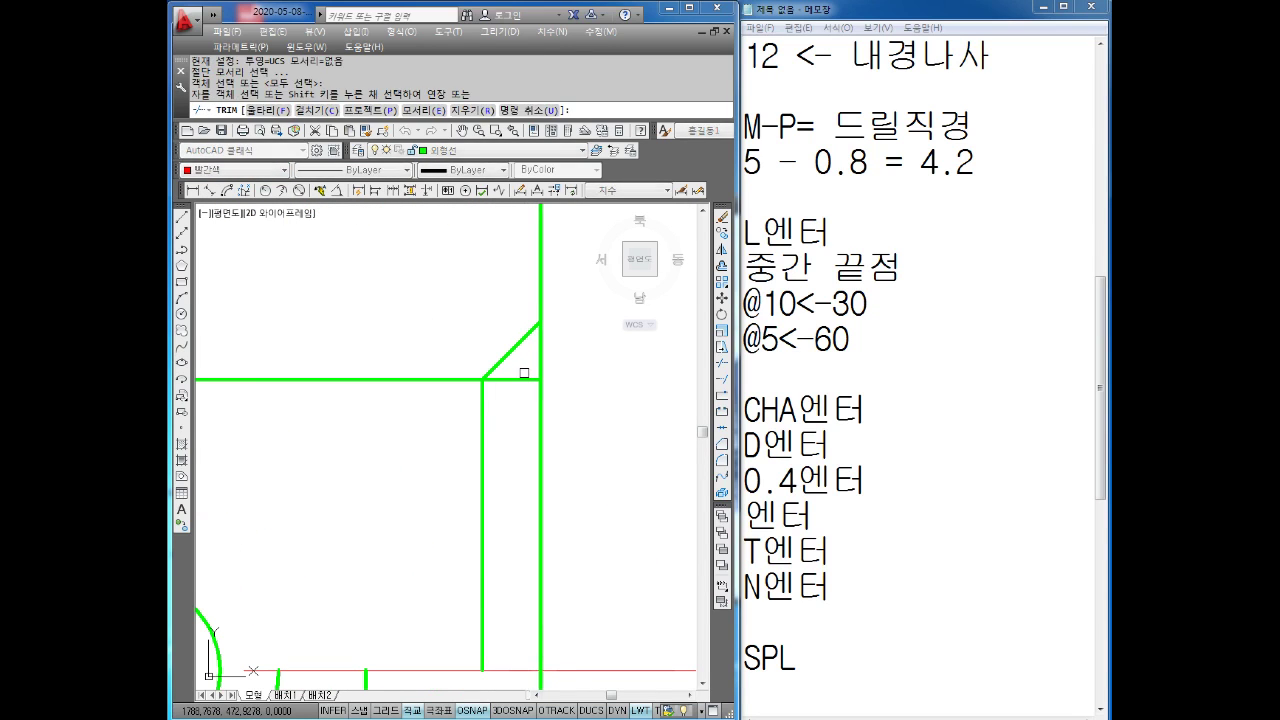
left_click(524, 373)
left_click(513, 413)
key("Escape")
key("Escape")
- Set up a red ANSI31 hatch at scale 0.5 and pick points inside the upper band
scroll(510, 414, "down", 2)
scroll(530, 420, "down", 2)
scroll(549, 441, "down", 2)
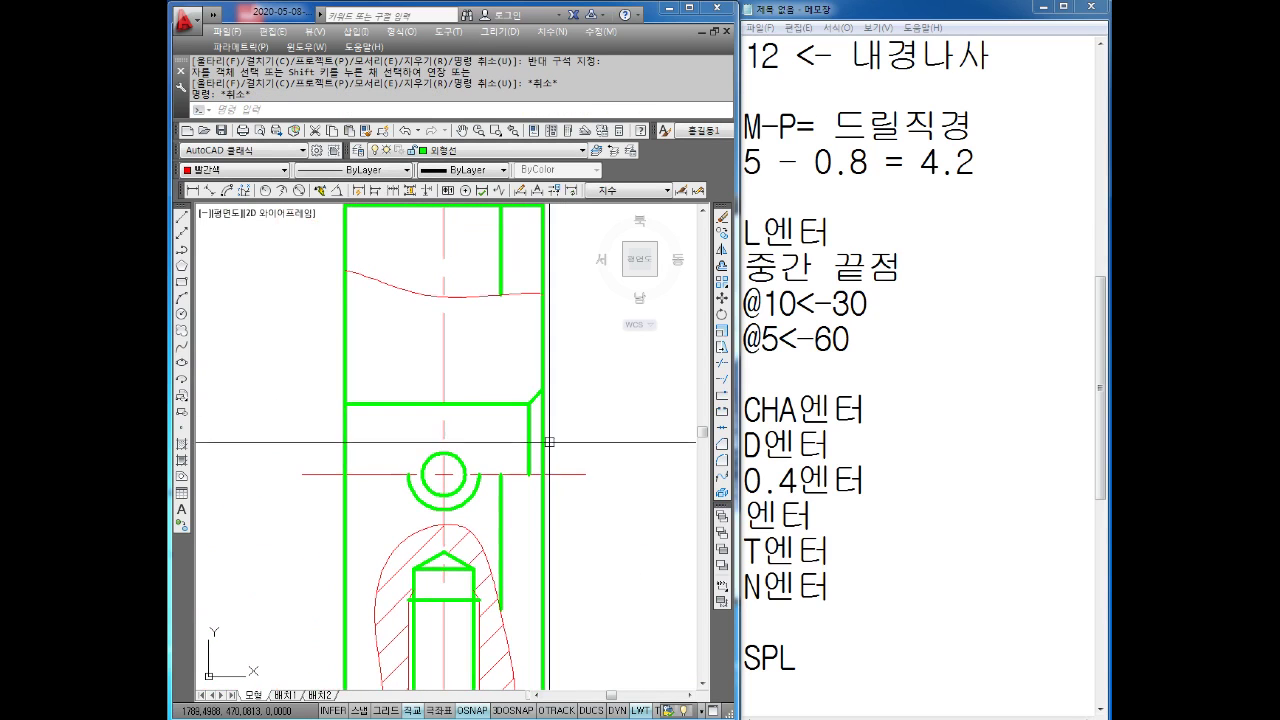
middle_click_drag(549, 441, 574, 491)
key("Escape")
key("Escape")
type("H")
key("Return")
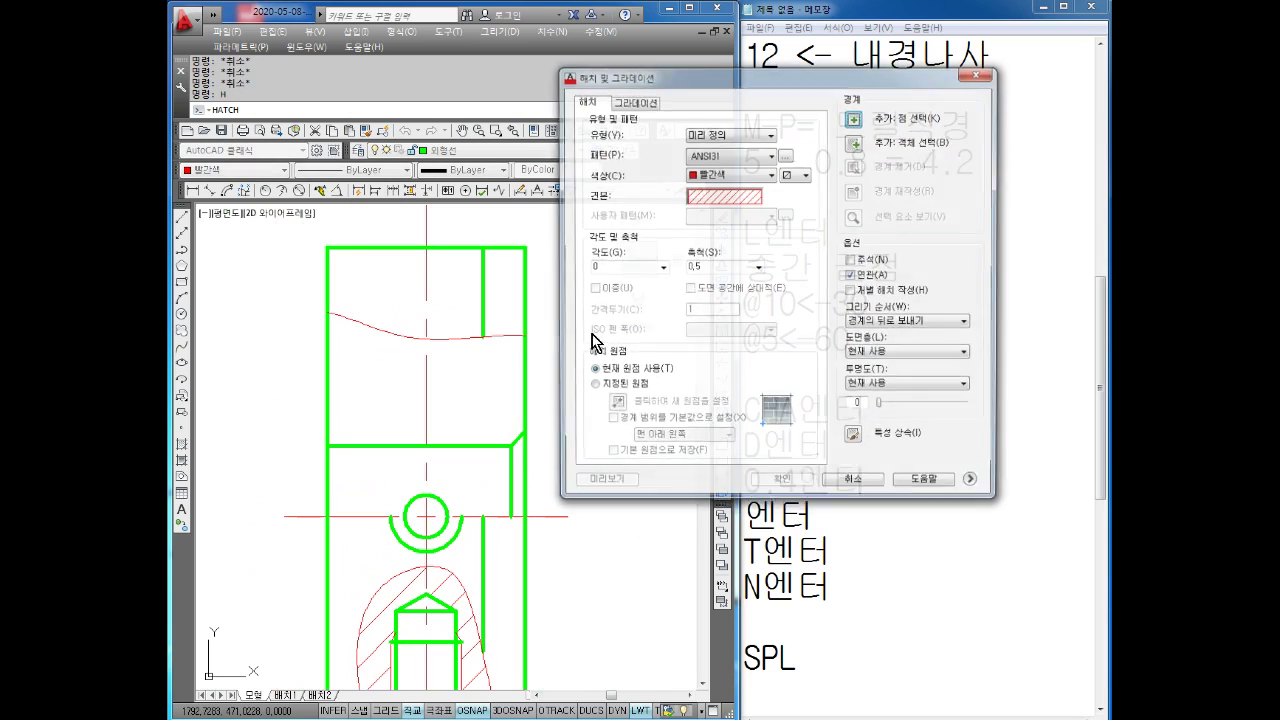
left_click(858, 122)
left_click(472, 390)
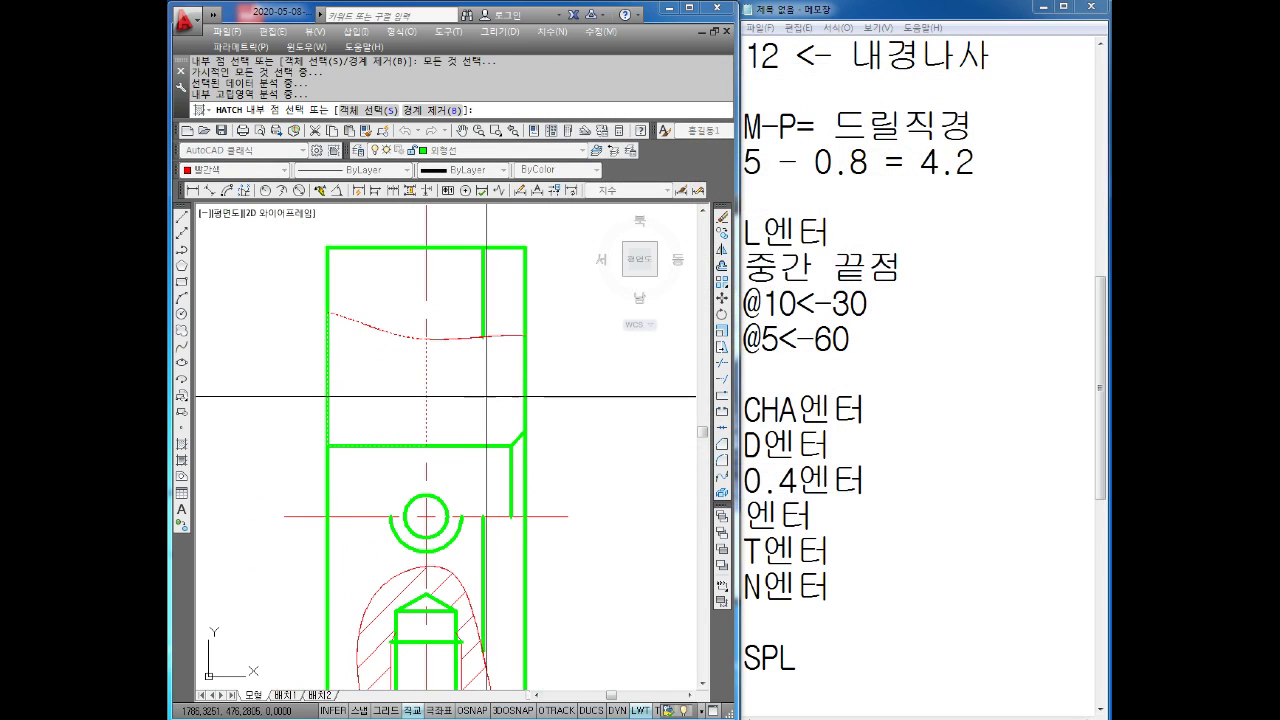
key("Return")
- Apply the red upper-band hatch, leaving lineweight unchanged, and zoom out to see the whole part
left_click(790, 490)
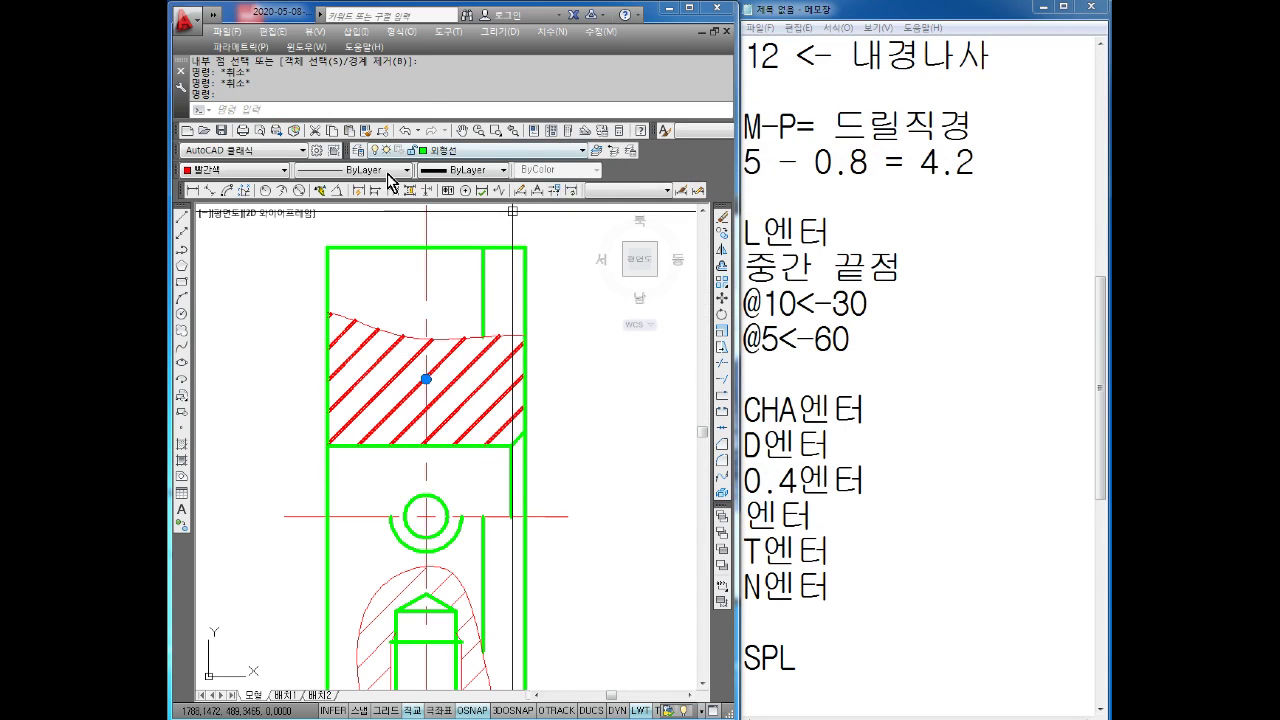
left_click(447, 172)
key("Escape")
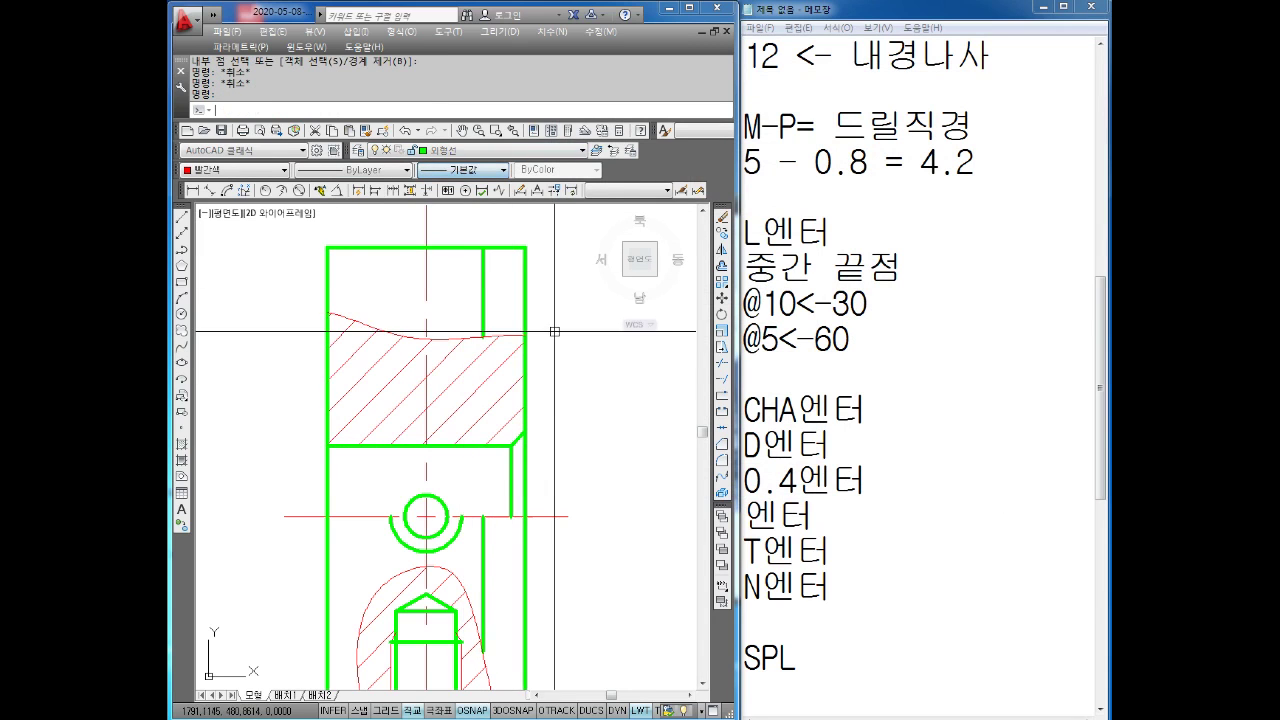
middle_click_drag(560, 520, 563, 434)
scroll(558, 480, "down", 2)
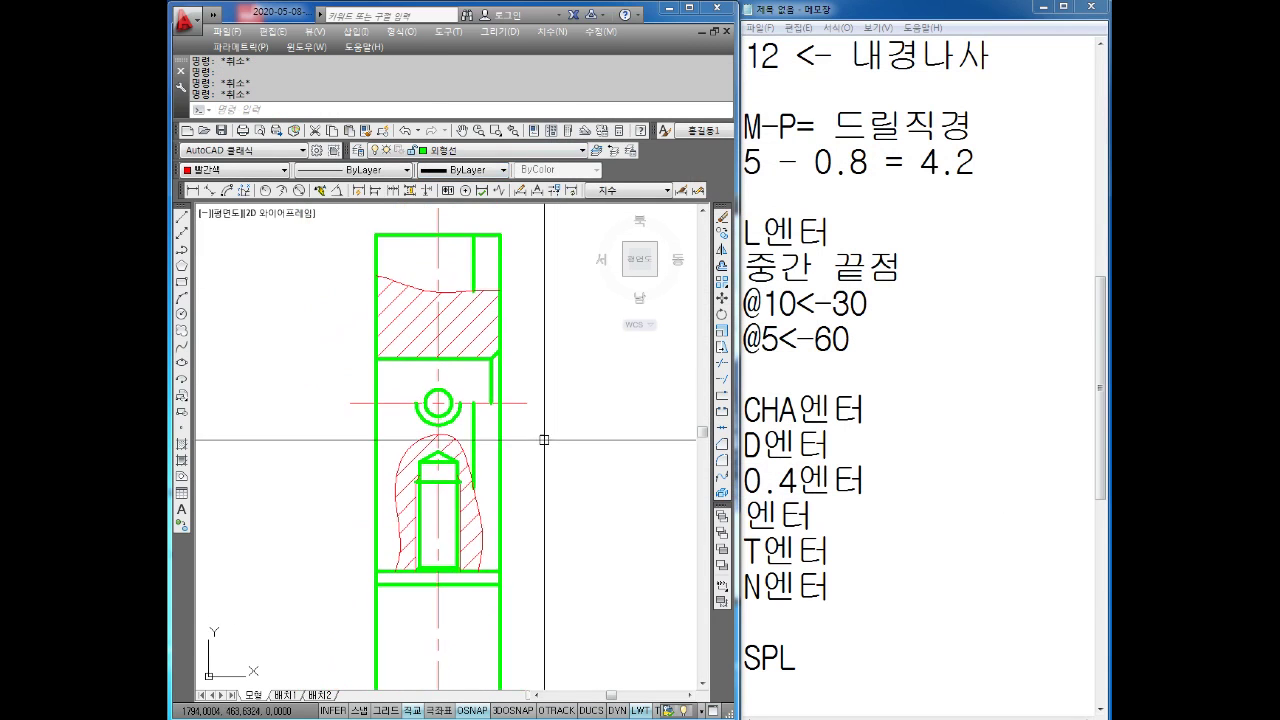
scroll(523, 457, "down", 2)
scroll(522, 429, "up", 1)
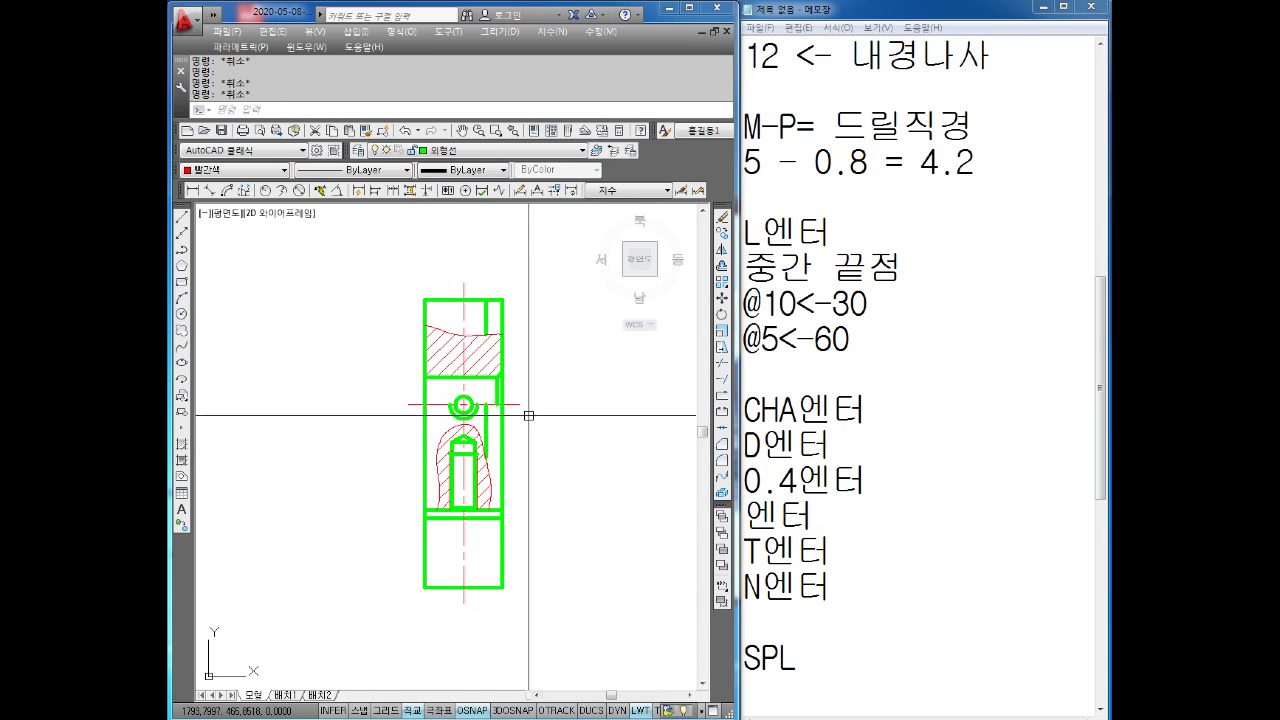
scroll(535, 425, "up", 1)
scroll(548, 420, "up", 1)
- Add the notes 'XL엔터' and 'V엔터' beneath SPL in the side notes
type("op")
key("Return")
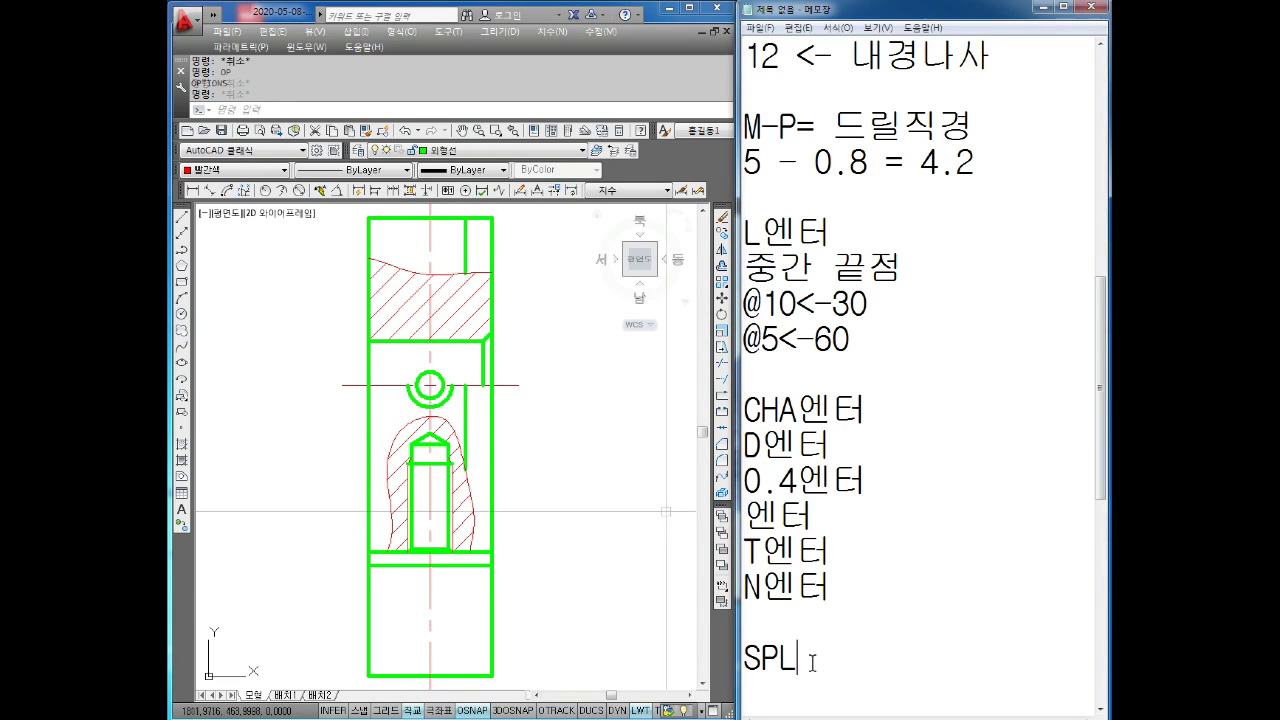
left_click(800, 660)
type("₩₩")
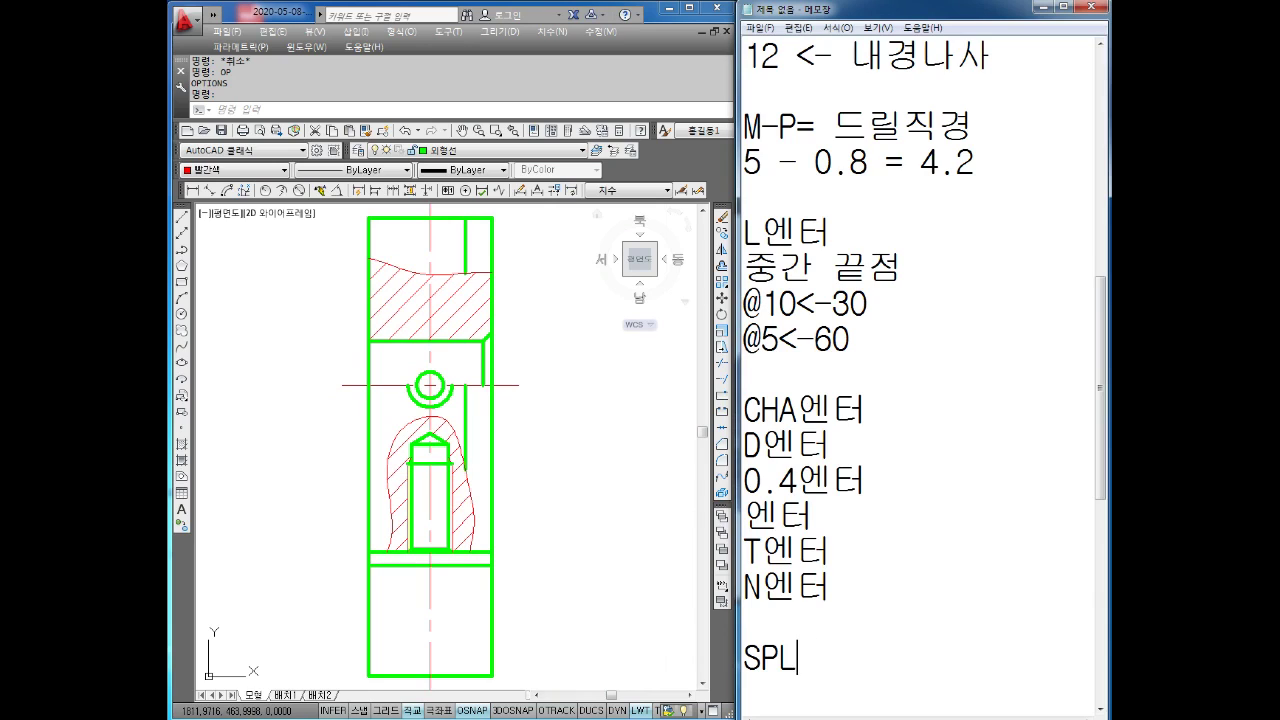
key("Return")
key("Return")
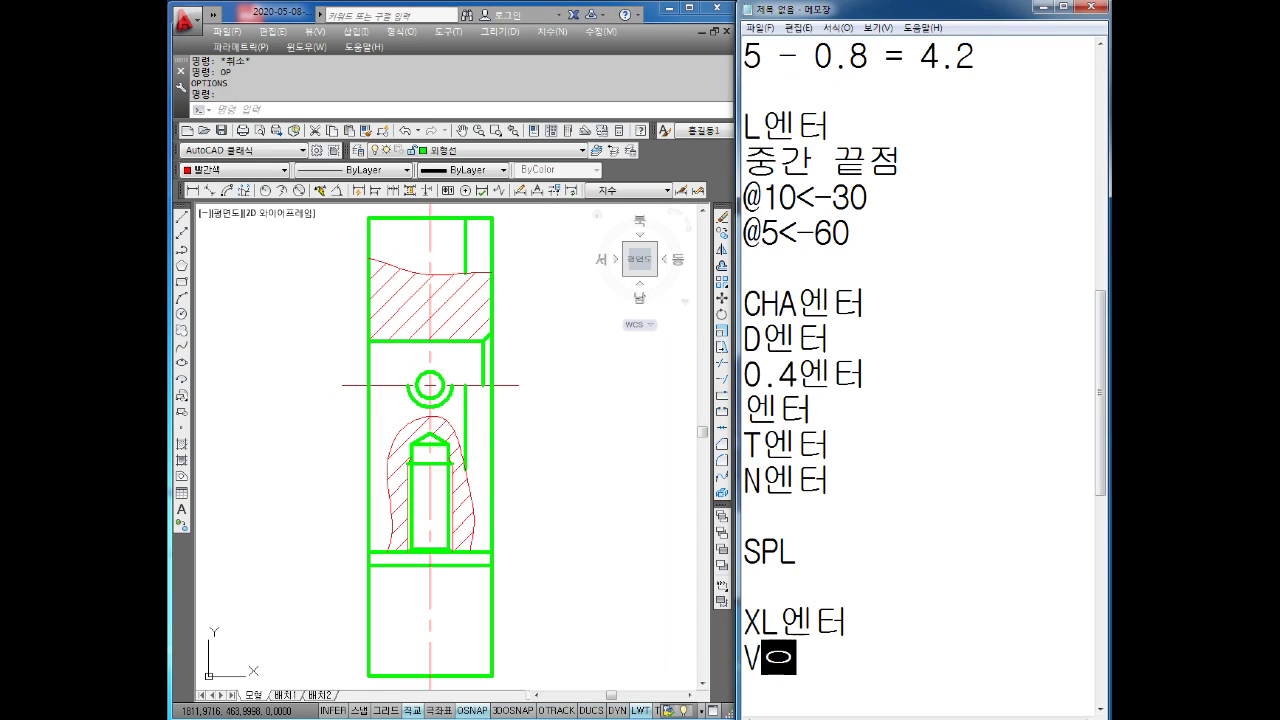
key("Return")
scroll(565, 438, "down", 2)
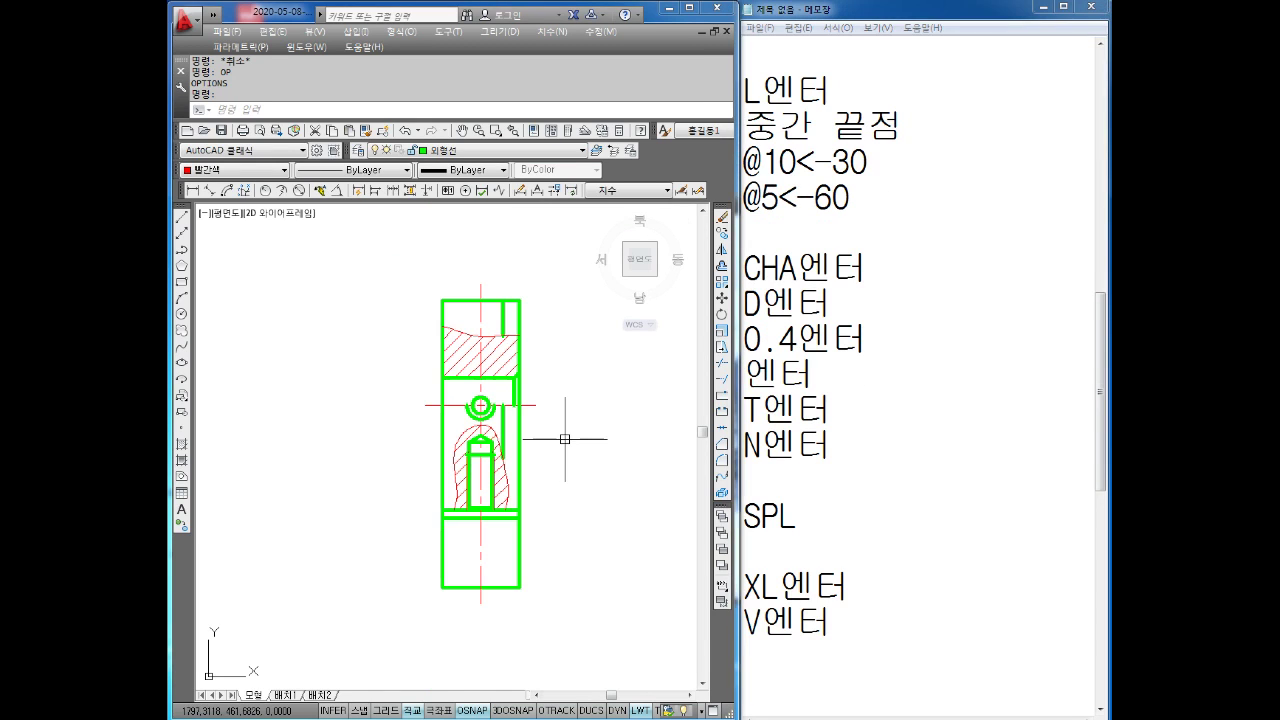
type("XL")
- Place vertical construction lines through three edge points of the part with XL V
key("Return")
type("v")
key("Return")
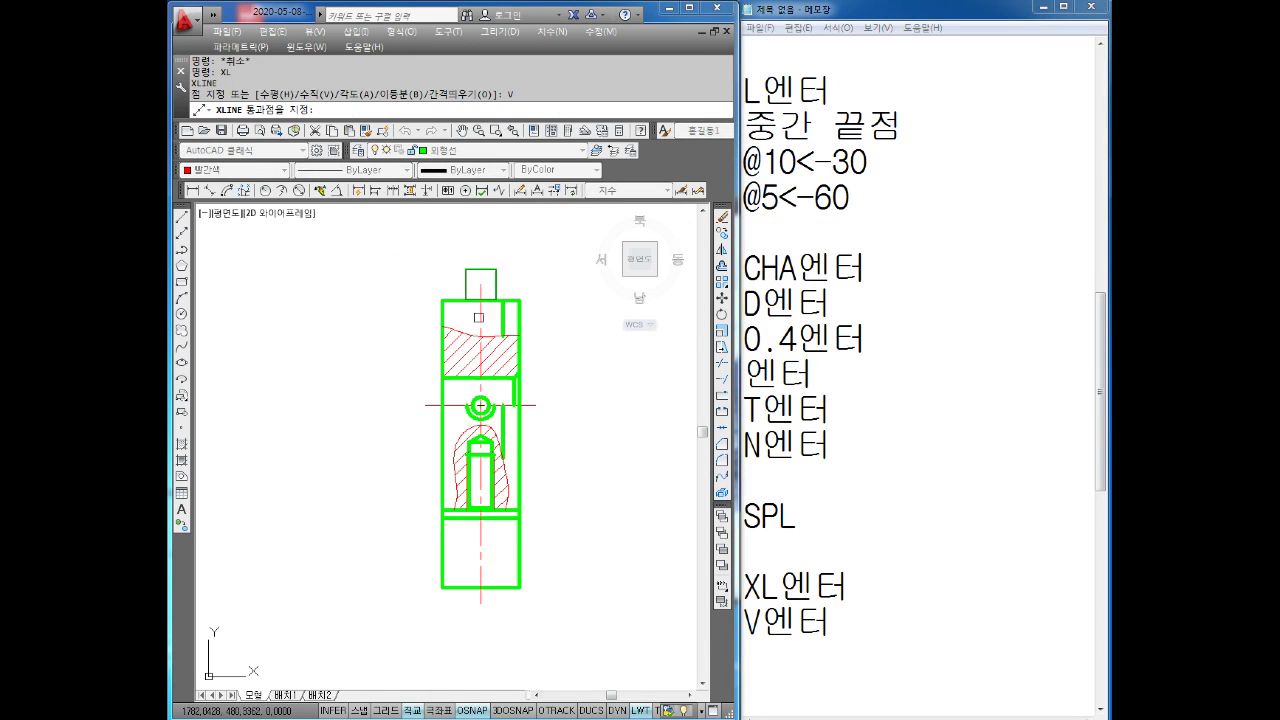
scroll(478, 317, "up", 2)
left_click(427, 301)
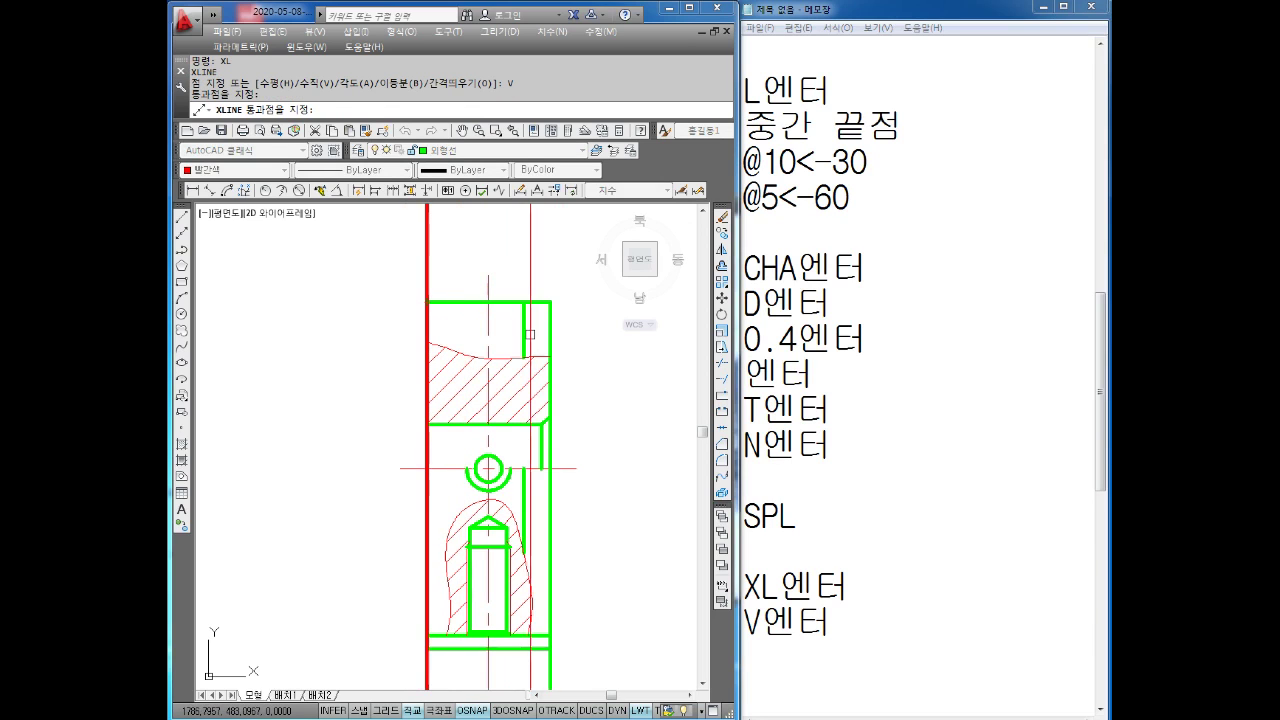
left_click(485, 275)
left_click(550, 300)
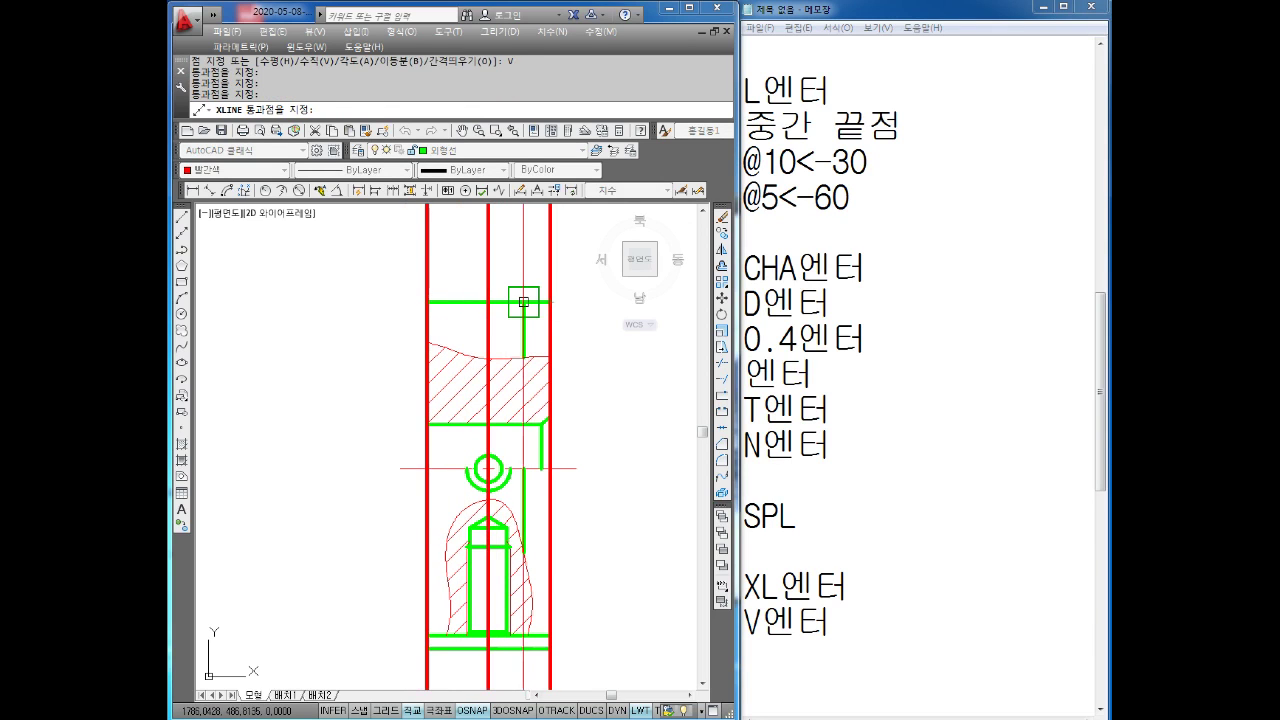
key("Escape")
key("Escape")
scroll(440, 520, "down", 3)
scroll(480, 357, "up", 3)
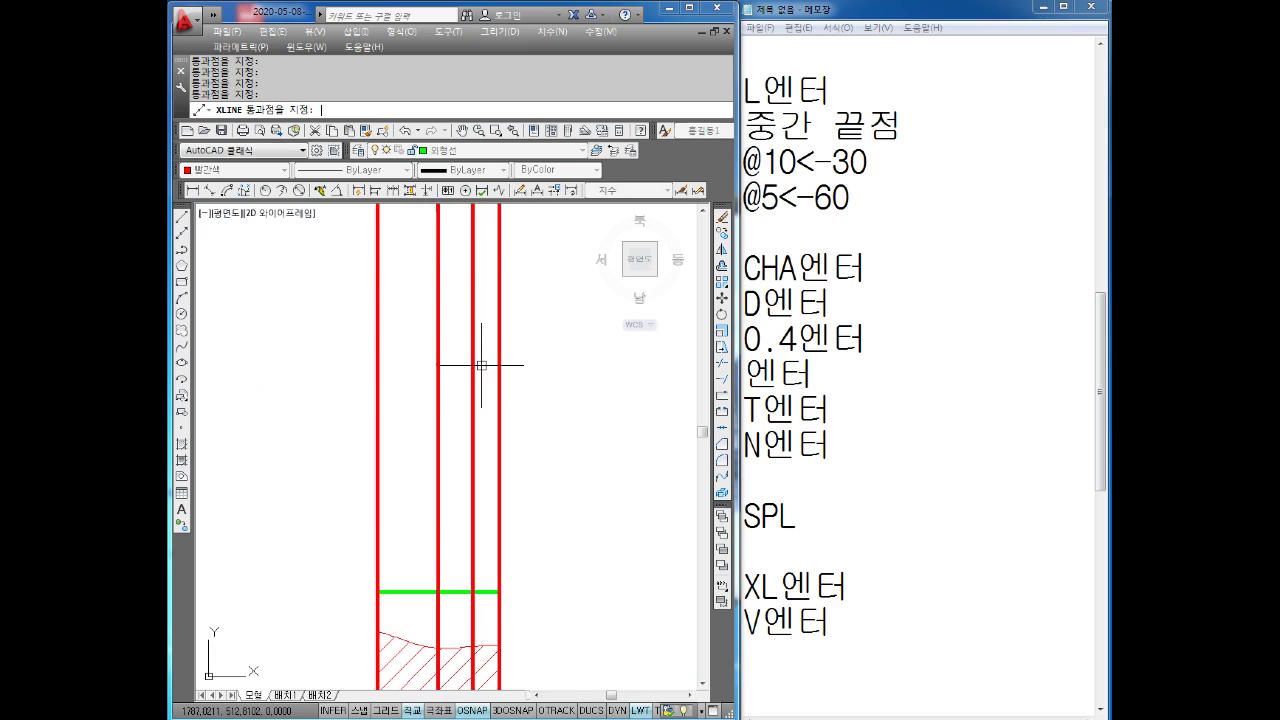
- Draw a short red horizontal line across the vertical construction lines
type("l")
key("Return")
left_click(311, 377)
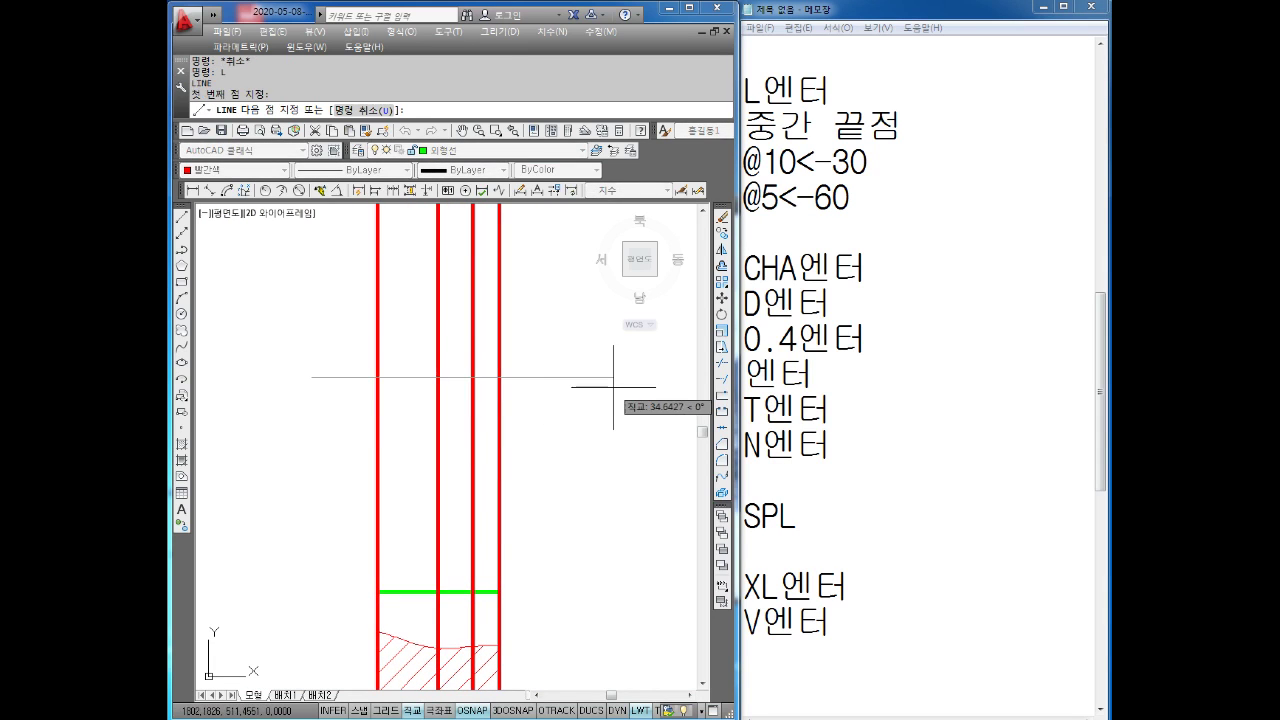
key("Escape")
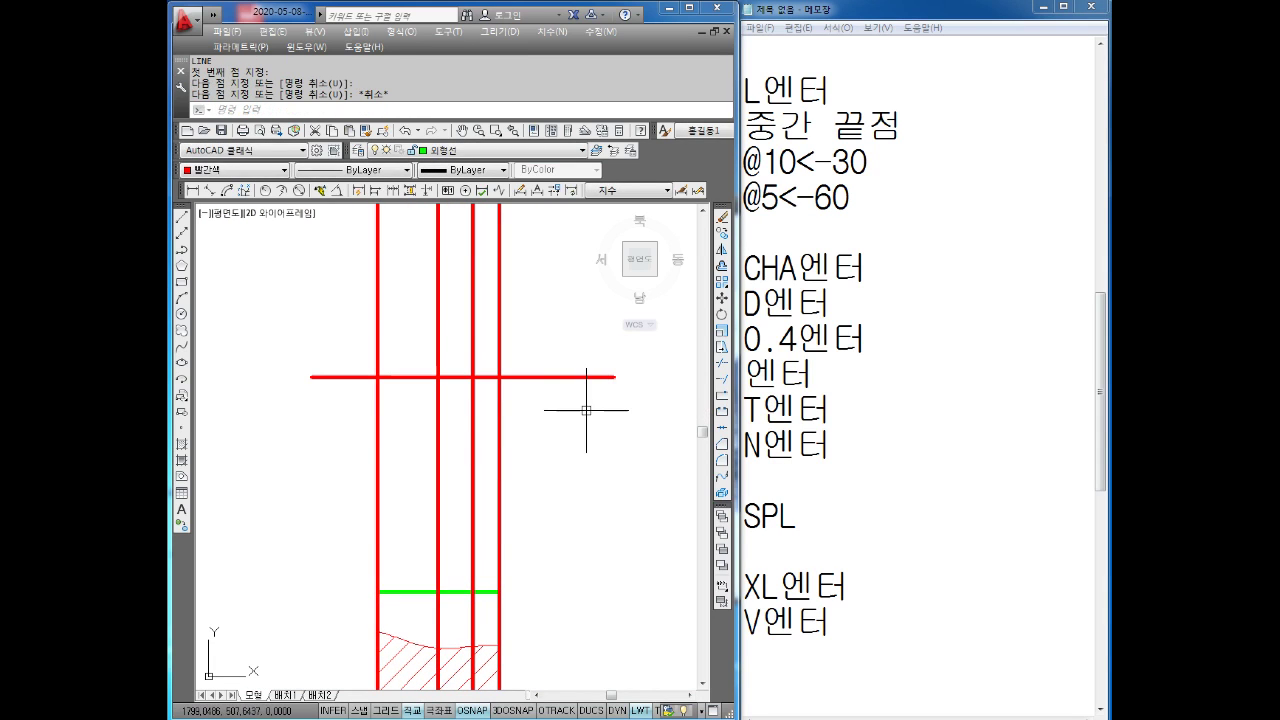
key("Escape")
scroll(585, 400, "down", 2)
key("Escape")
type("o")
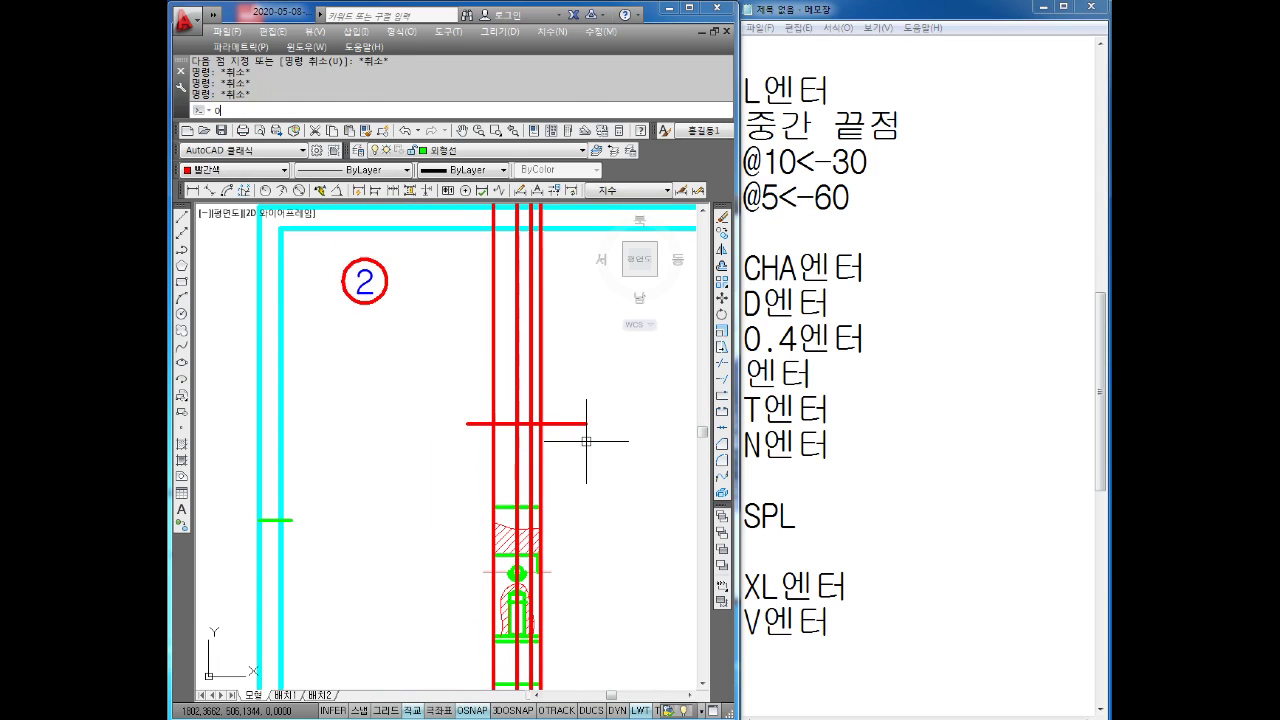
- Offset the red horizontal line 44 upward to create the second horizontal
key("Return")
type("44")
key("Return")
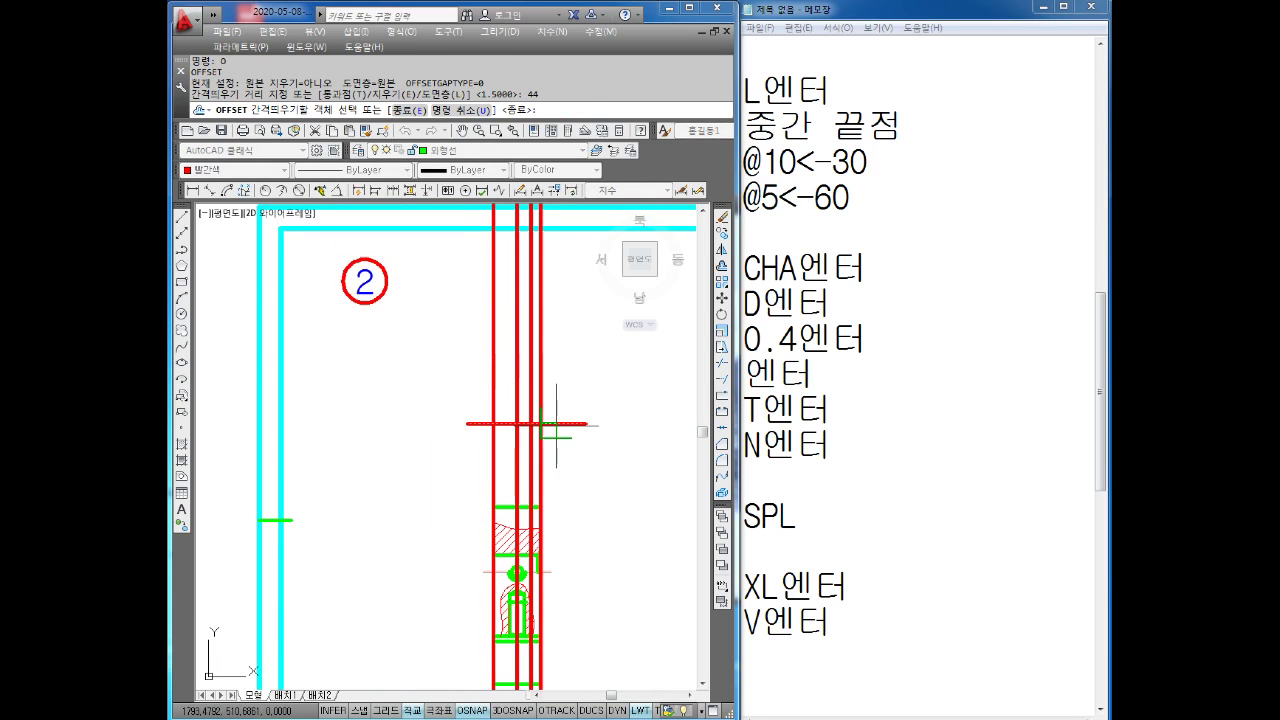
left_click(556, 424)
left_click(549, 349)
key("Escape")
scroll(567, 430, "down", 3)
scroll(567, 420, "up", 2)
scroll(567, 417, "up", 1)
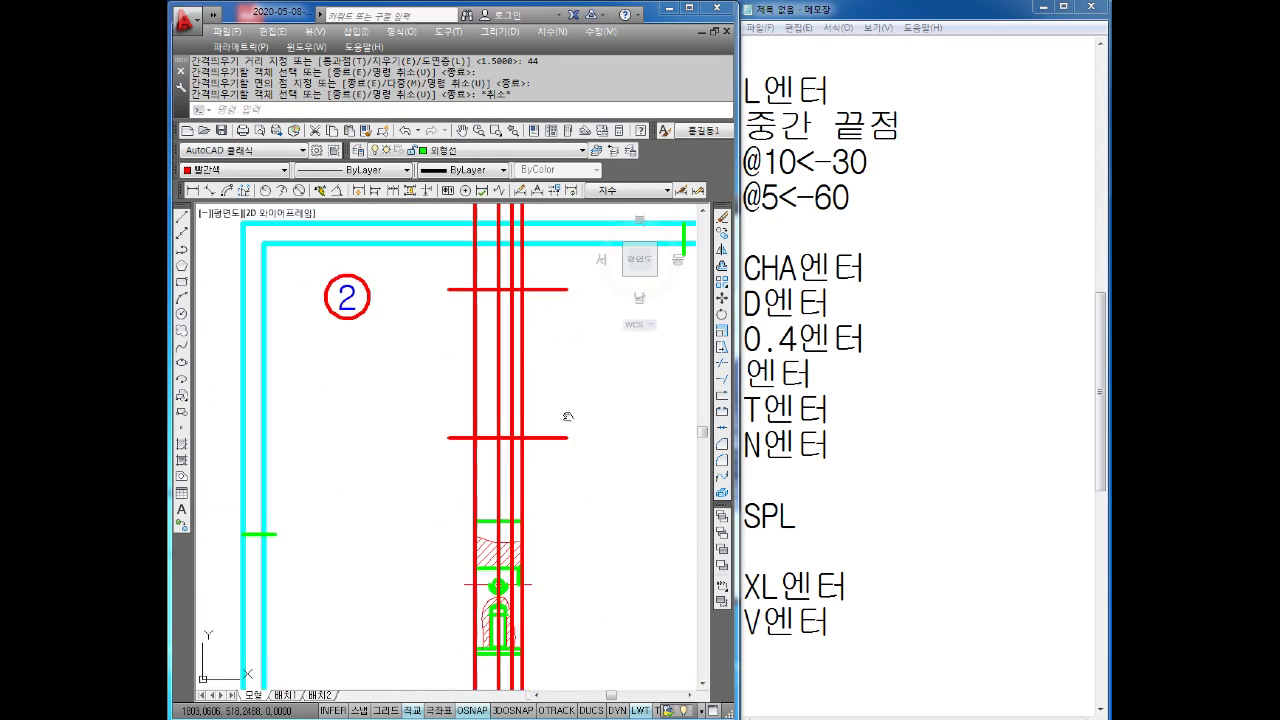
middle_click_drag(567, 417, 561, 421)
key("Escape")
key("Escape")
- Trim the right ends of the two horizontal lines with a crossing window
key("Return")
key("Return")
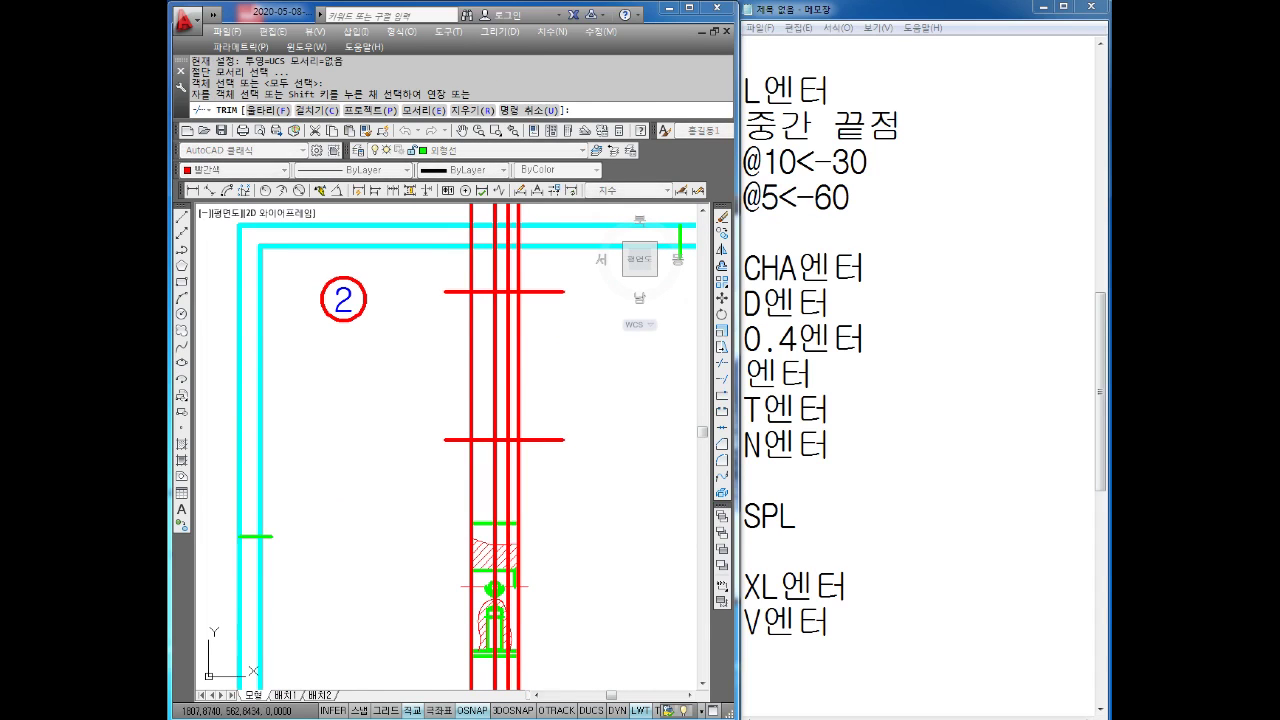
left_click(584, 266)
left_click(522, 492)
key("Return")
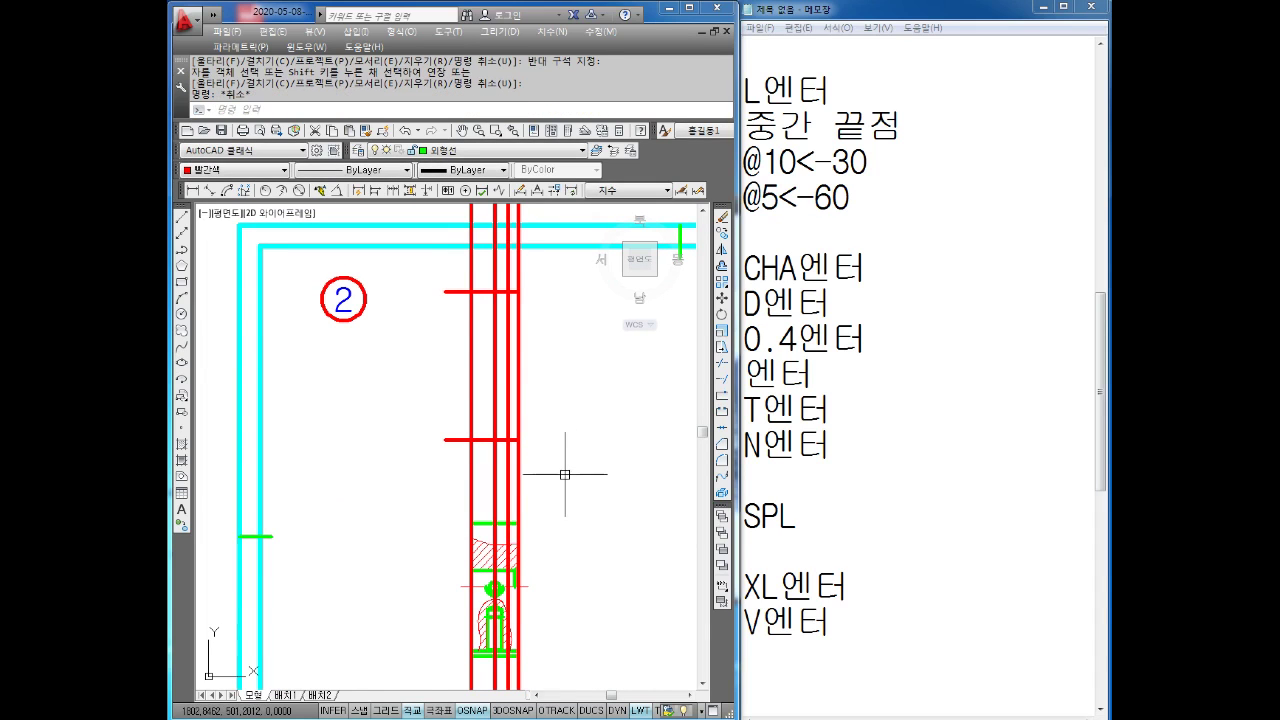
type("tr")
- Trim the vertical construction lines above and below to close the red rectangle
key("Return")
left_click(404, 280)
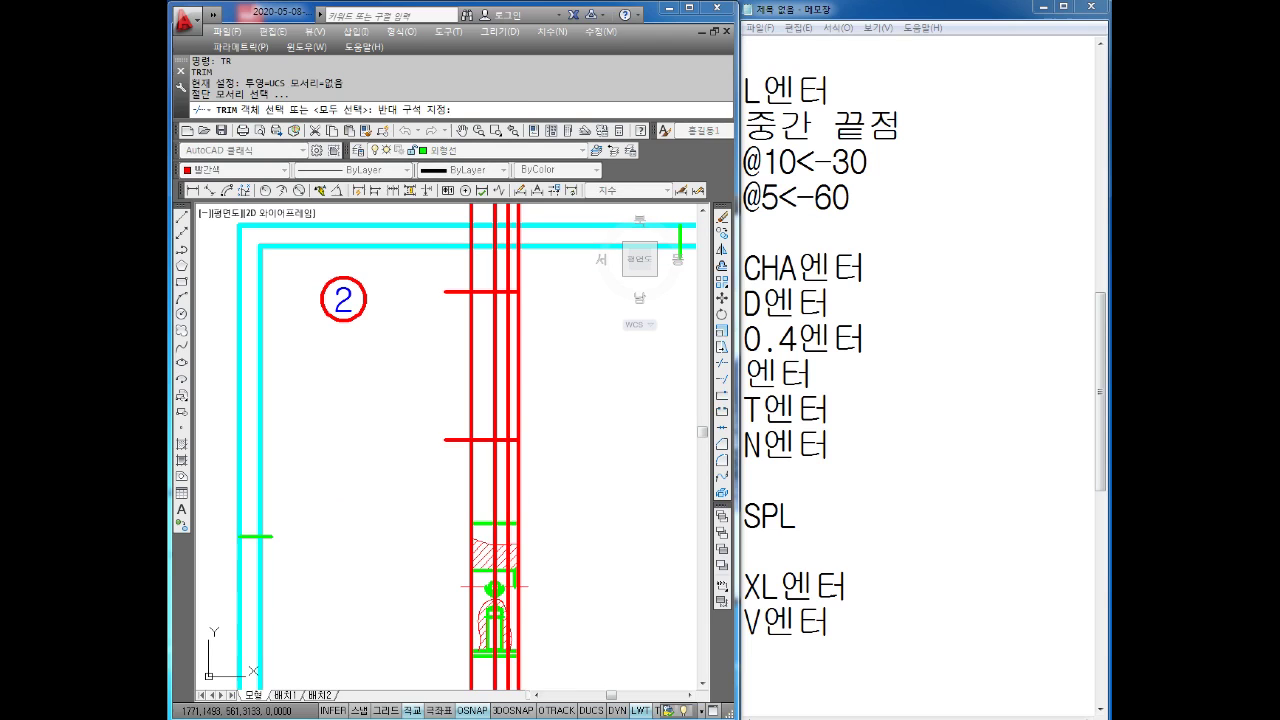
left_click(425, 481)
key("Return")
left_click_drag(530, 560, 460, 580)
middle_click_drag(533, 259, 535, 301)
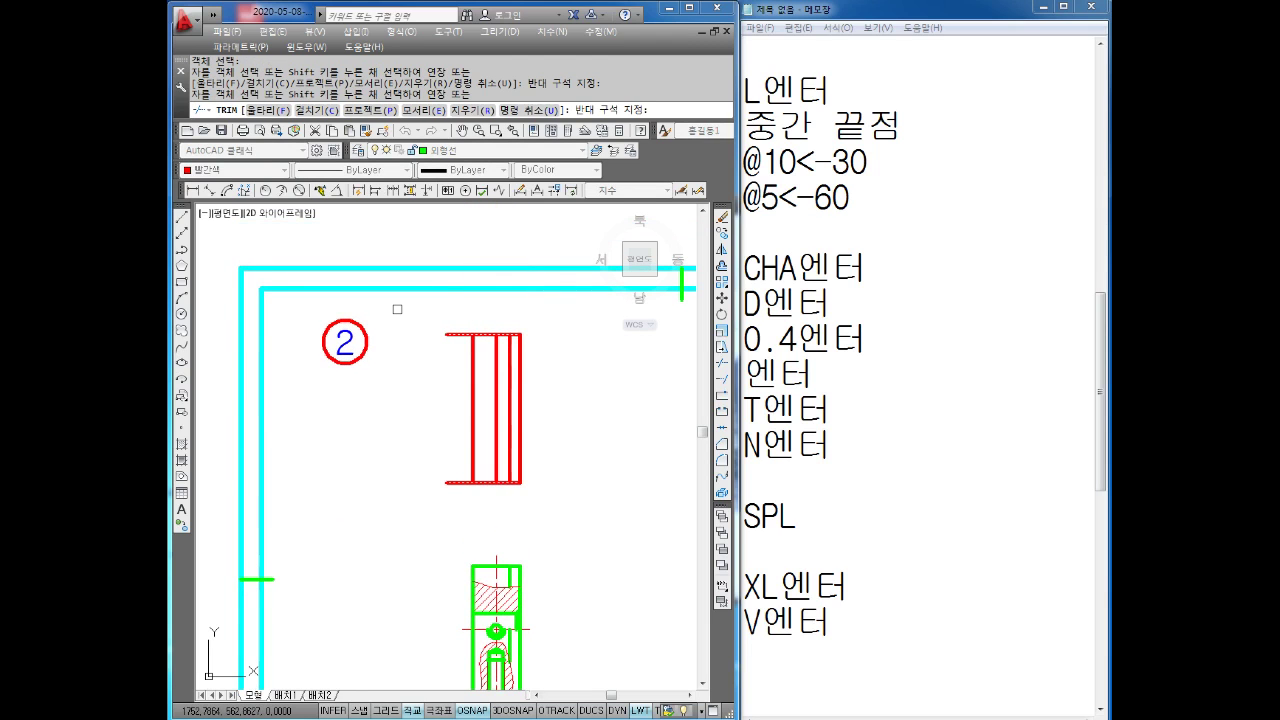
key("Escape")
key("Escape")
key("Return")
key("Return")
left_click(460, 320)
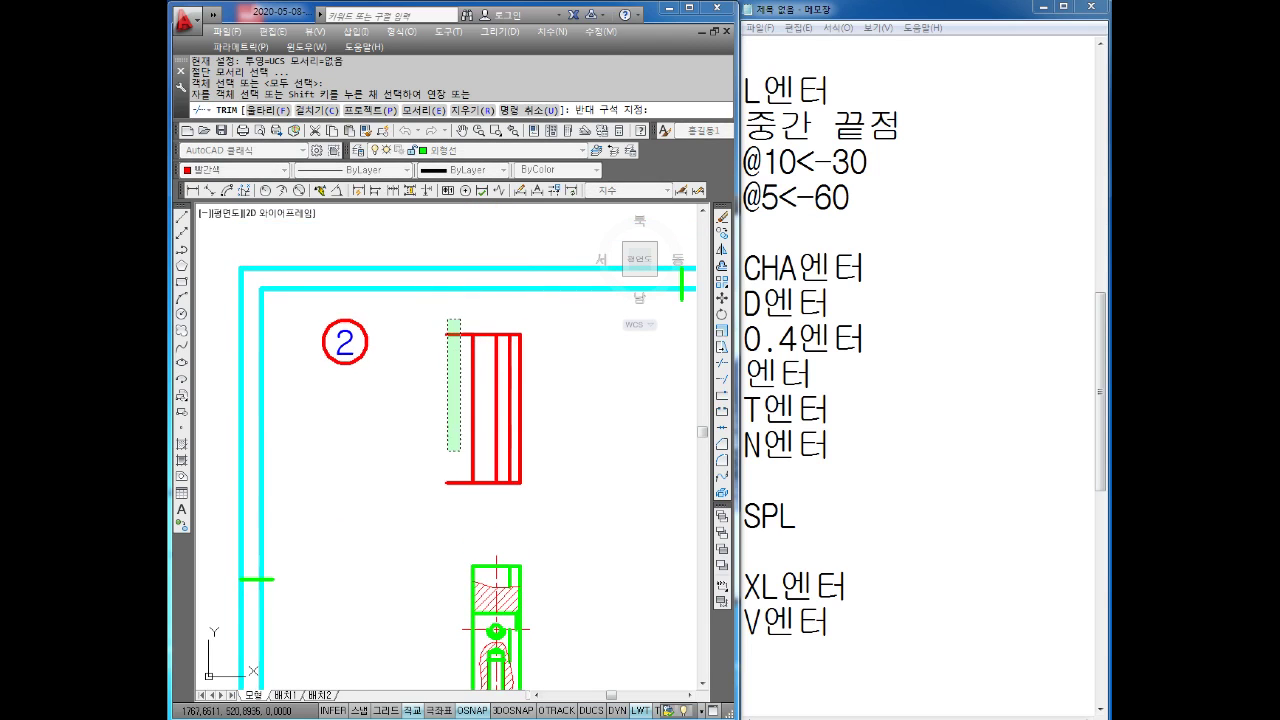
scroll(446, 524, "down", 2)
- Start moving the part drawings with a window selection, then cancel the move
key("Escape")
key("Escape")
key("Escape")
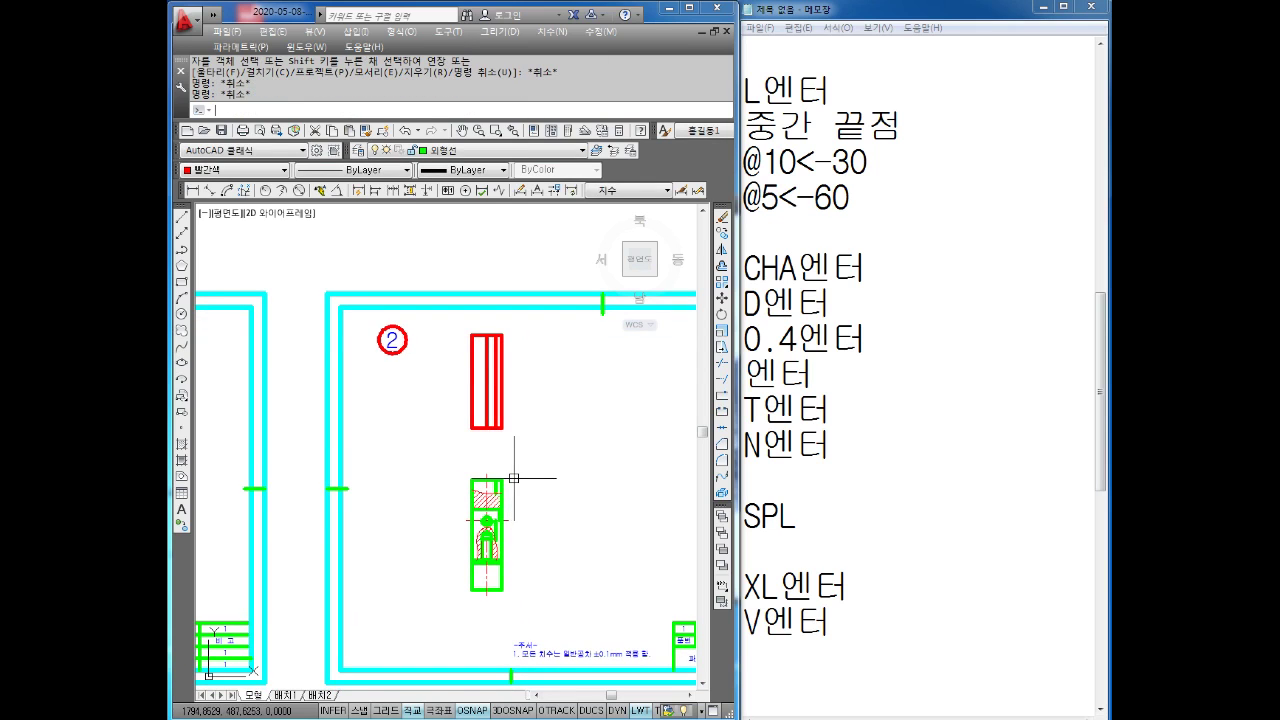
type("M")
key("Return")
left_click(514, 326)
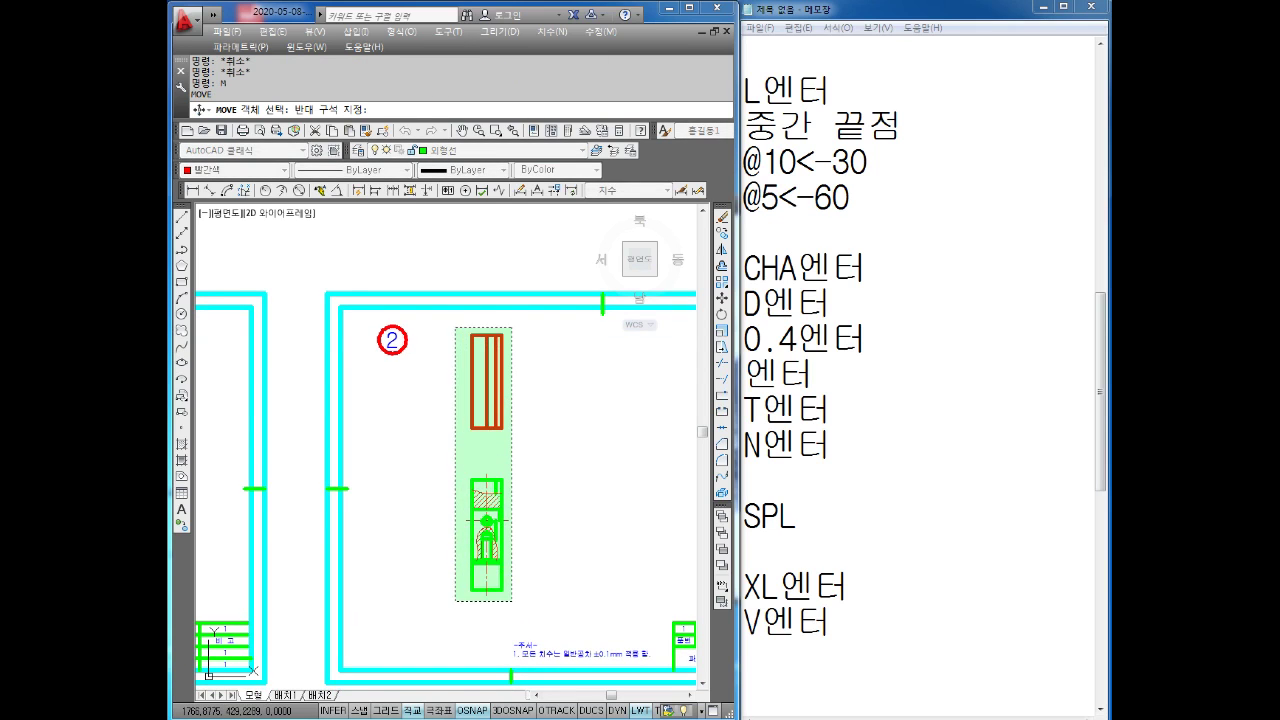
left_click(454, 602)
key("Return")
left_click(450, 518)
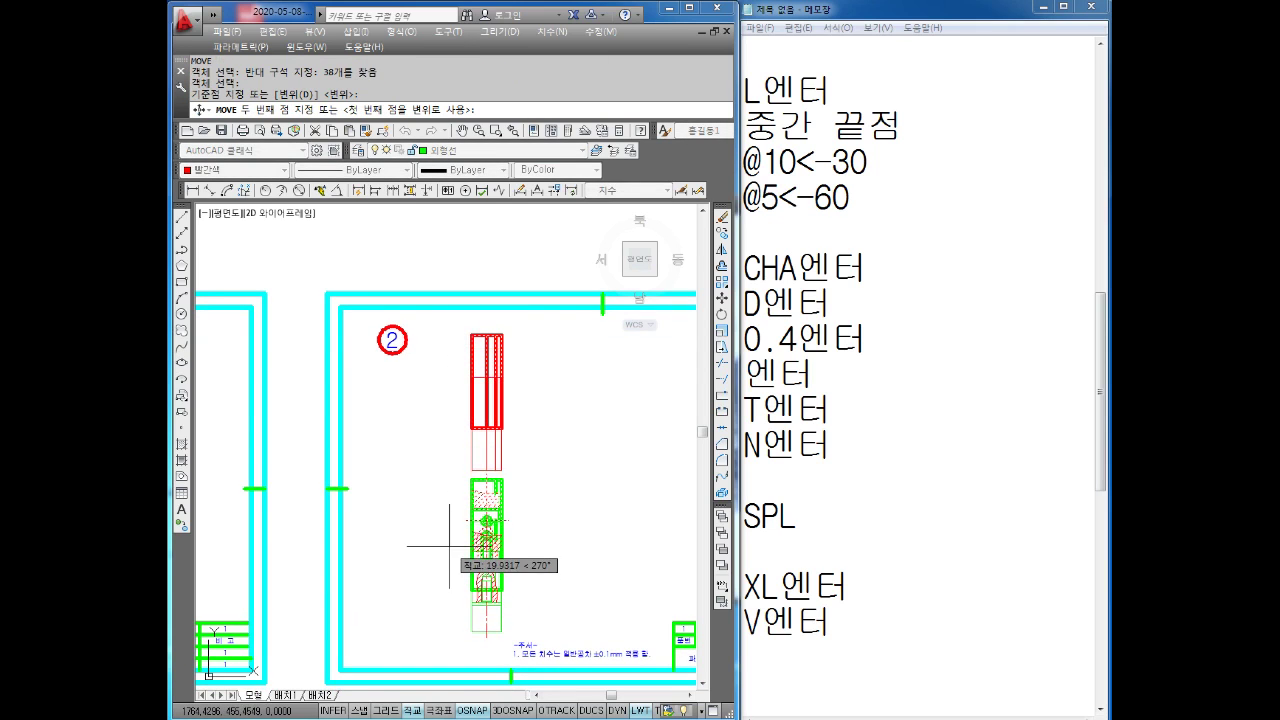
key("Escape")
key("Escape")
scroll(660, 505, "up", 2)
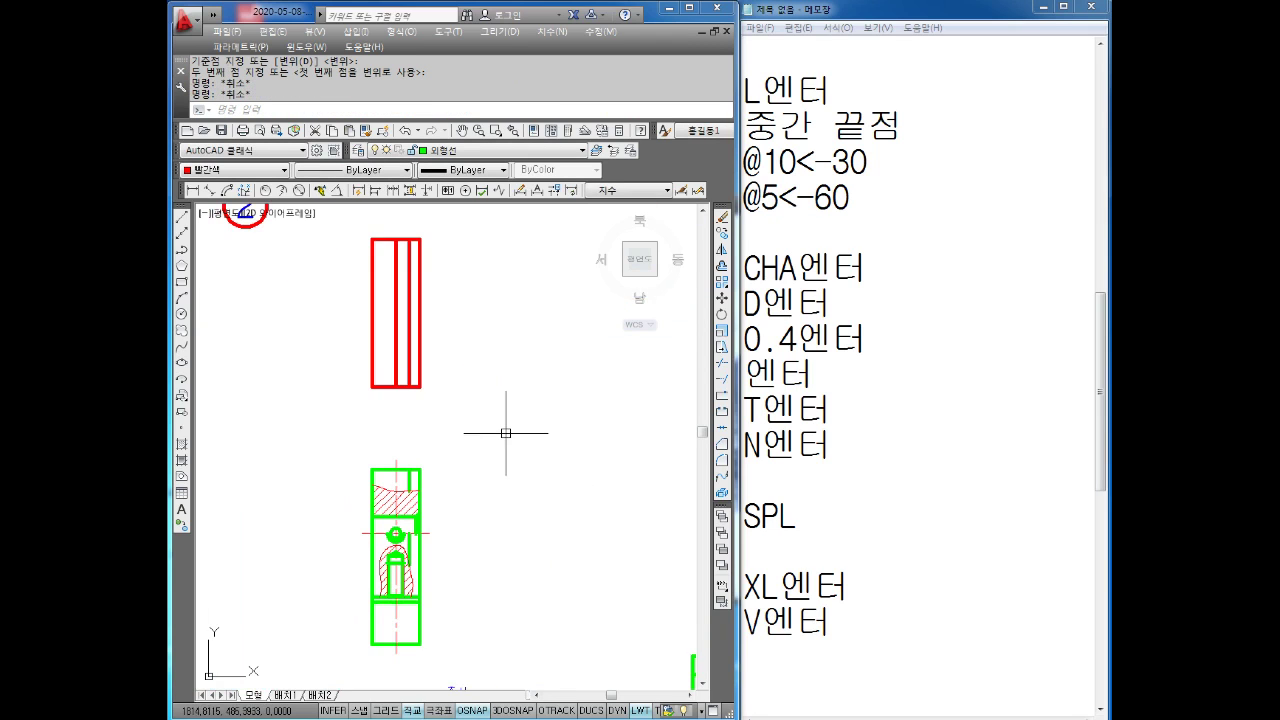
scroll(514, 429, "down", 2)
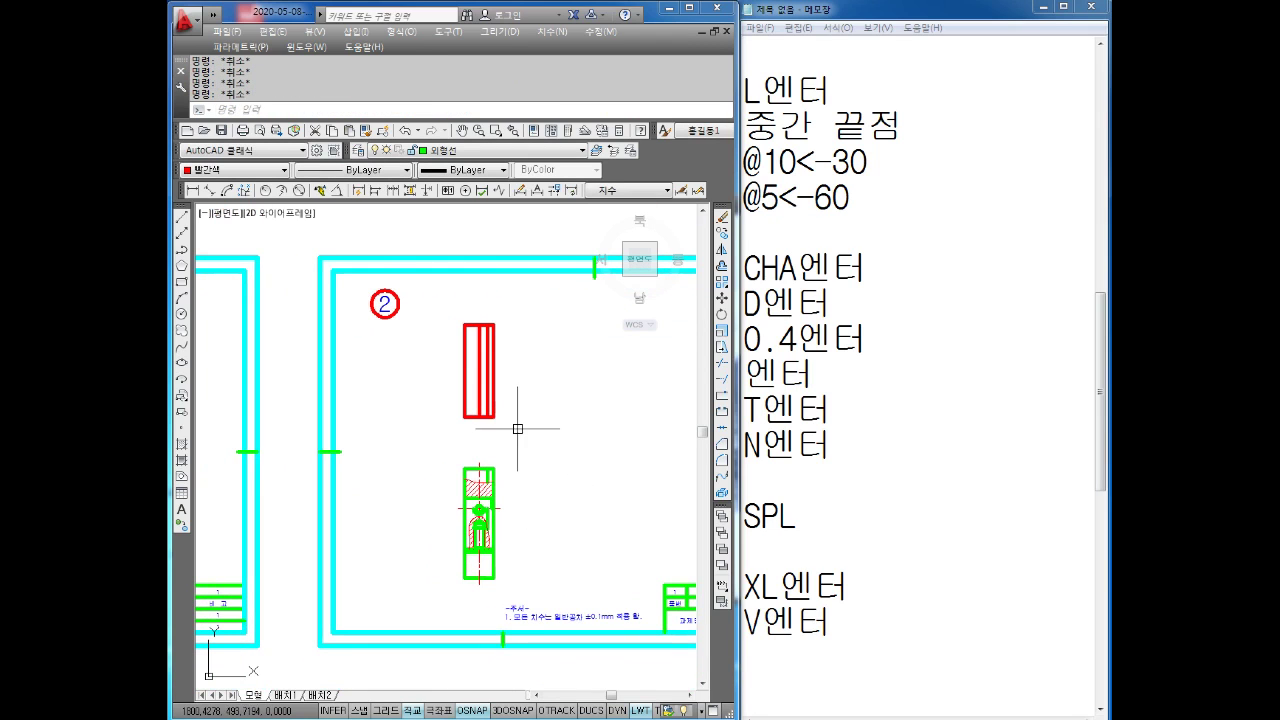
type("M")
key("Return")
left_click(451, 451)
key("Escape")
key("Escape")
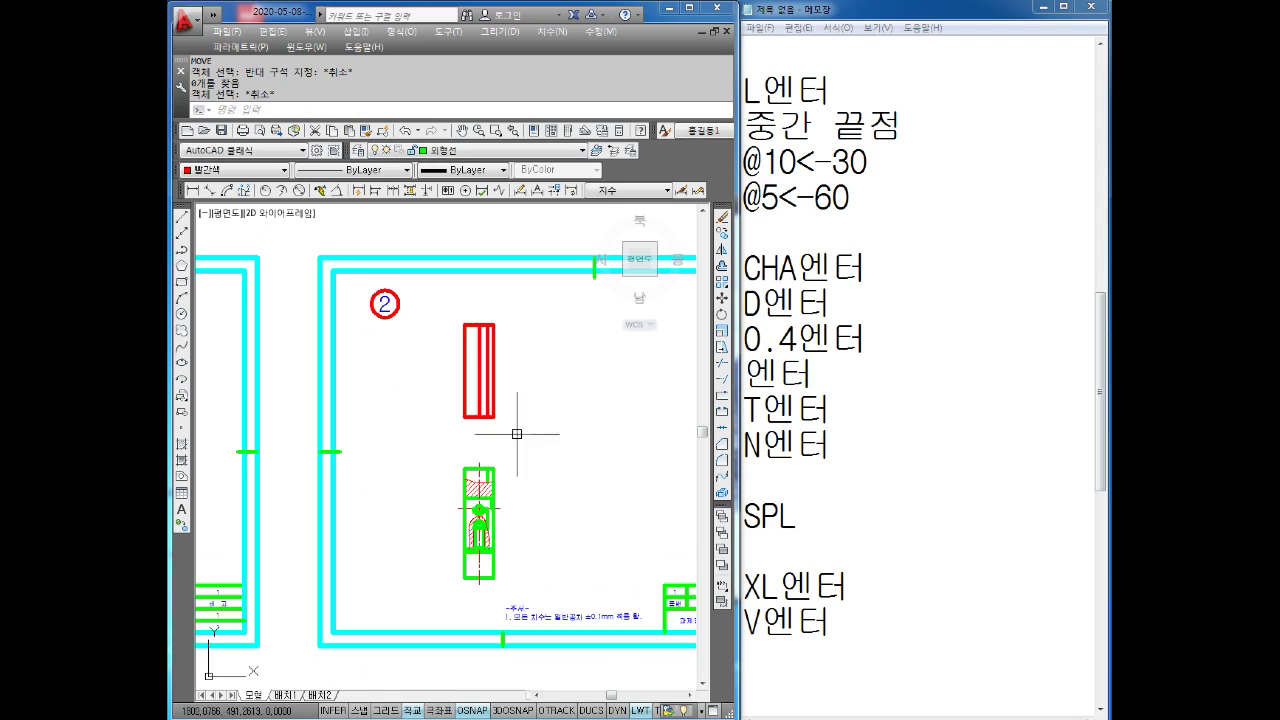
- Pan and zoom to centre the red rectangle large above the green section
middle_click_drag(567, 506, 553, 450)
scroll(553, 450, "up", 1)
scroll(523, 443, "down", 1)
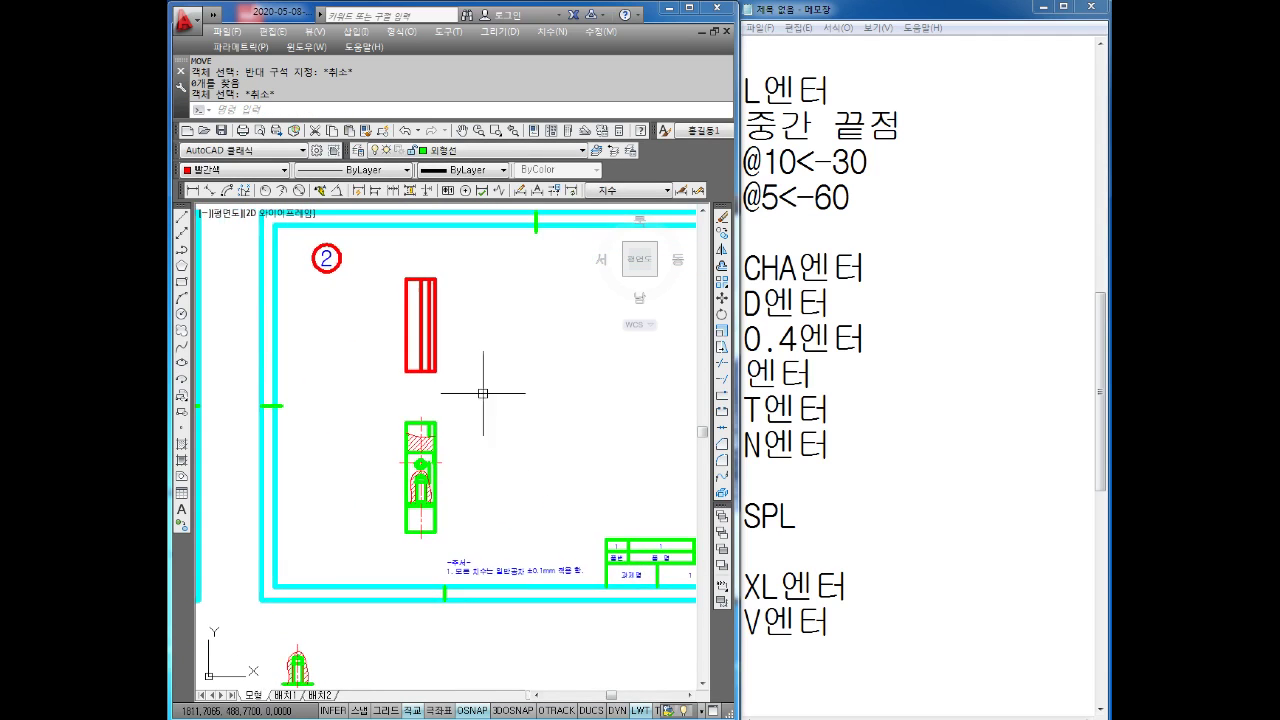
scroll(480, 371, "up", 2)
middle_click_drag(480, 371, 472, 377)
scroll(451, 354, "up", 2)
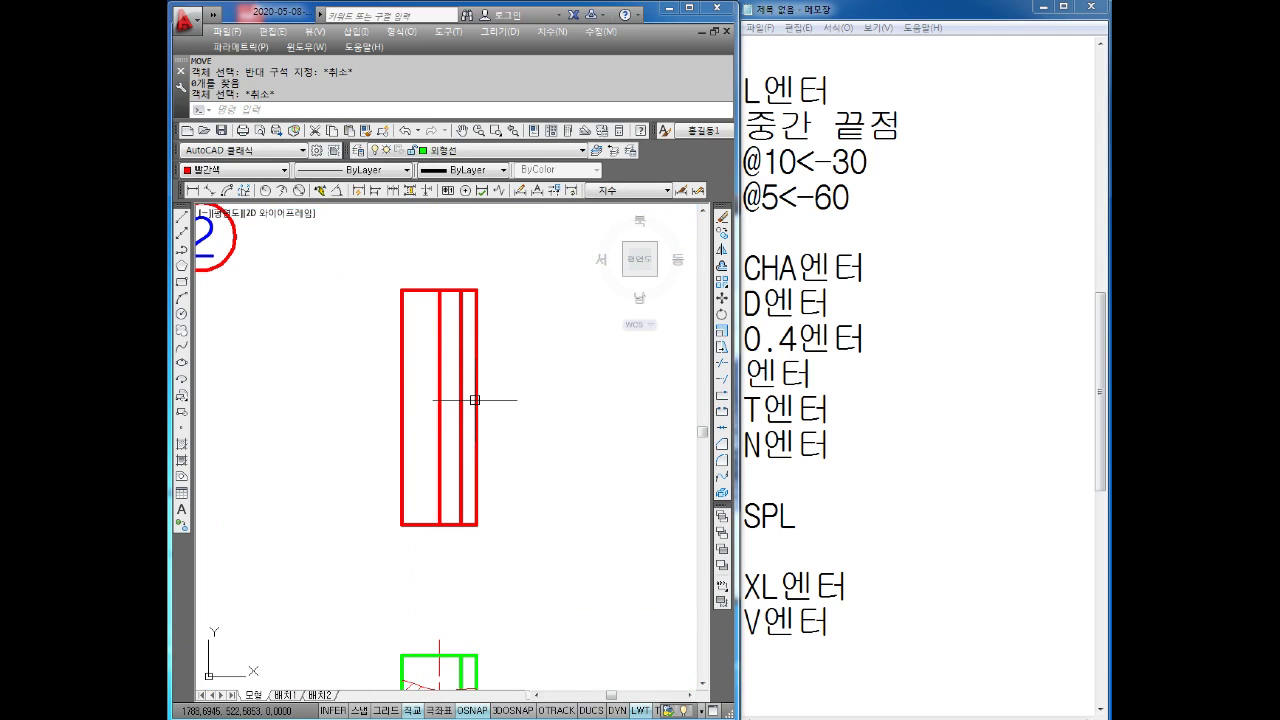
scroll(495, 380, "down", 1)
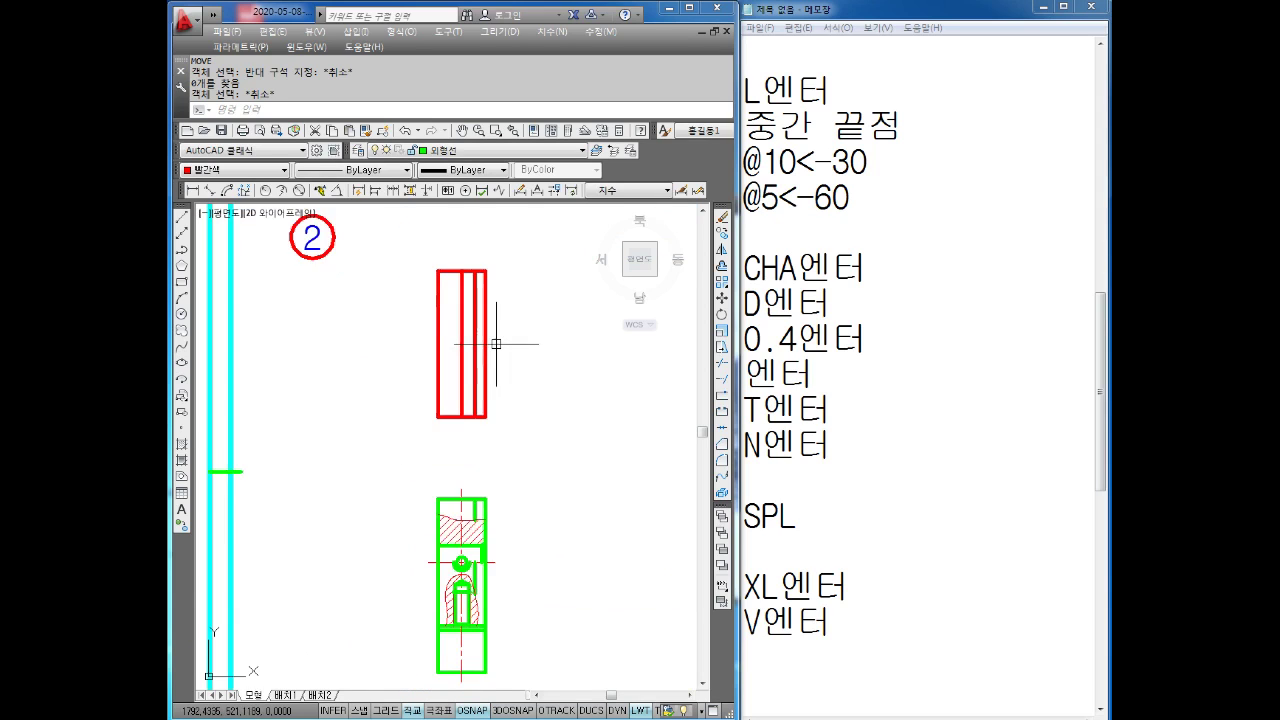
scroll(476, 346, "up", 1)
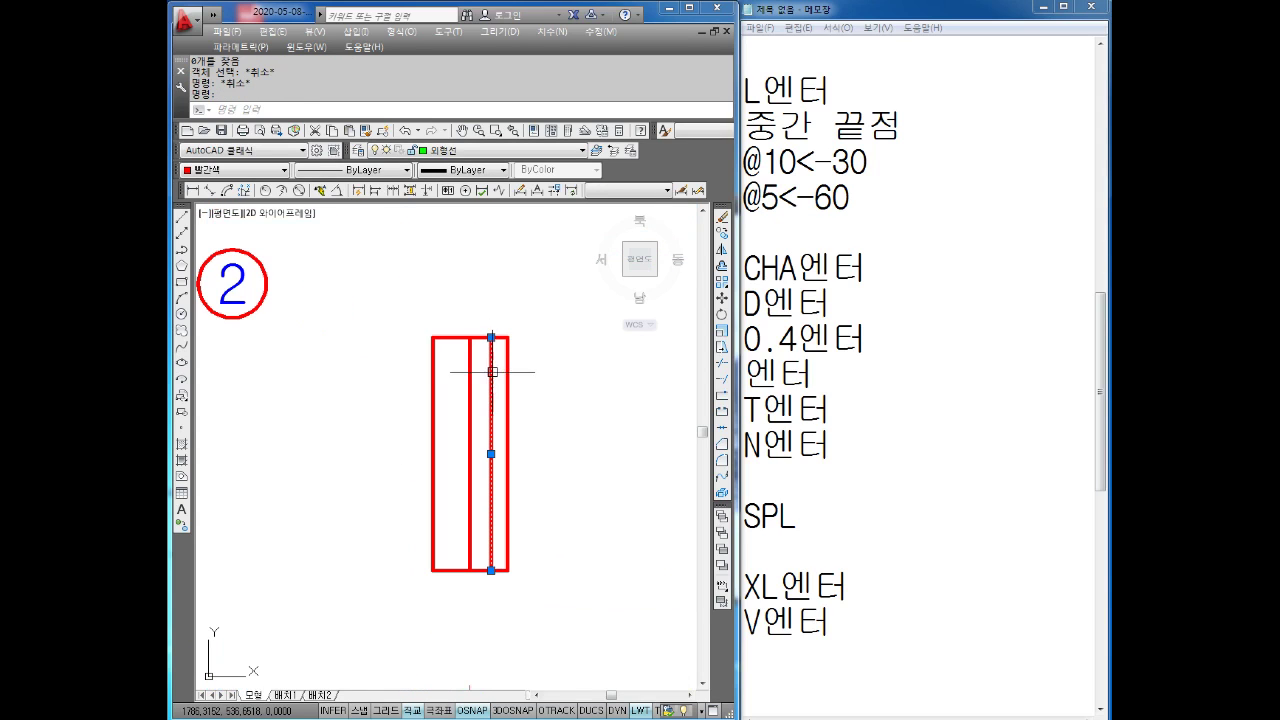
- Jot down the chamfer procedure in Notepad: distance 3, Enter, T, then two edge clicks
left_click(810, 655)
type("CHA엔터")
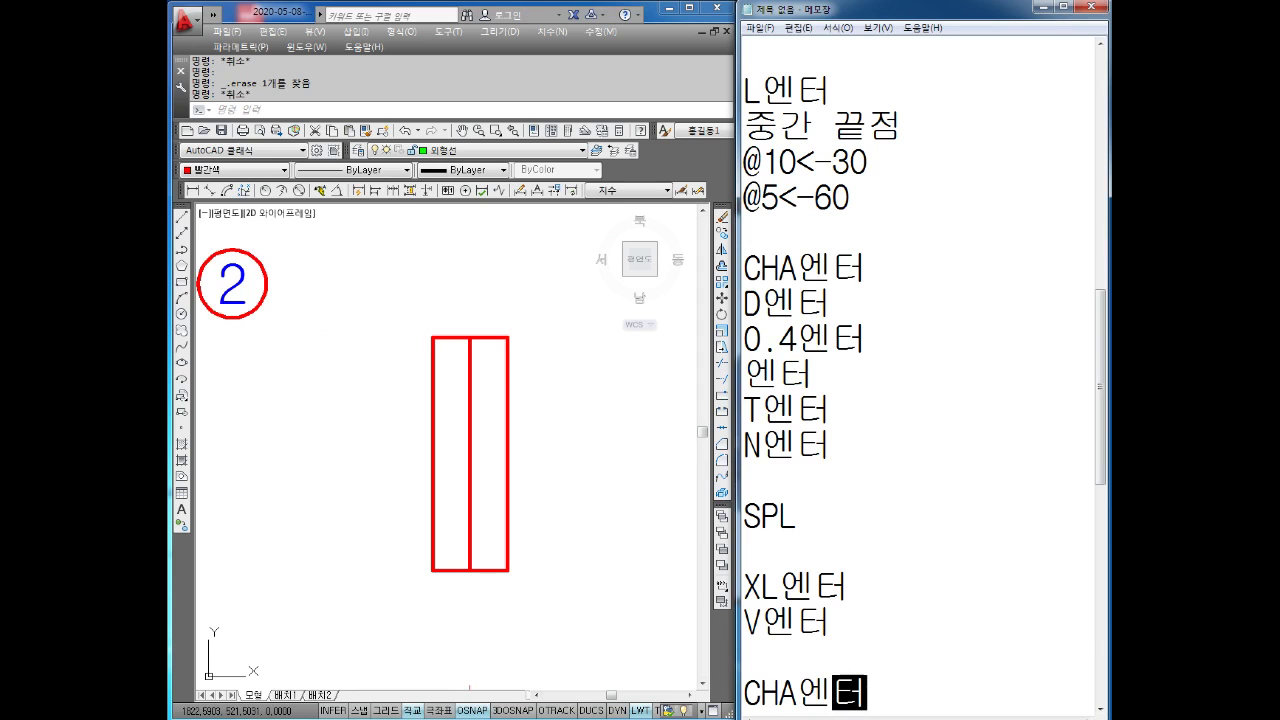
key("Return")
key("Return")
type("3ㅇ")
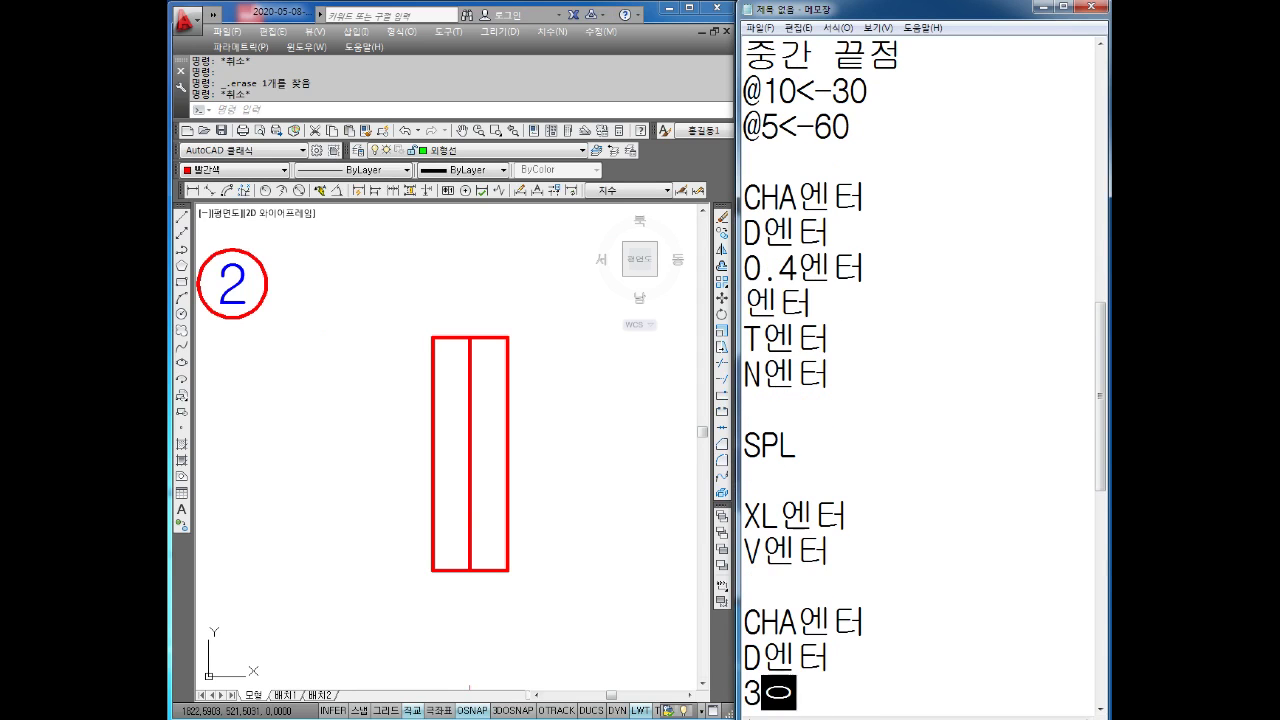
key("Return")
type("엔터")
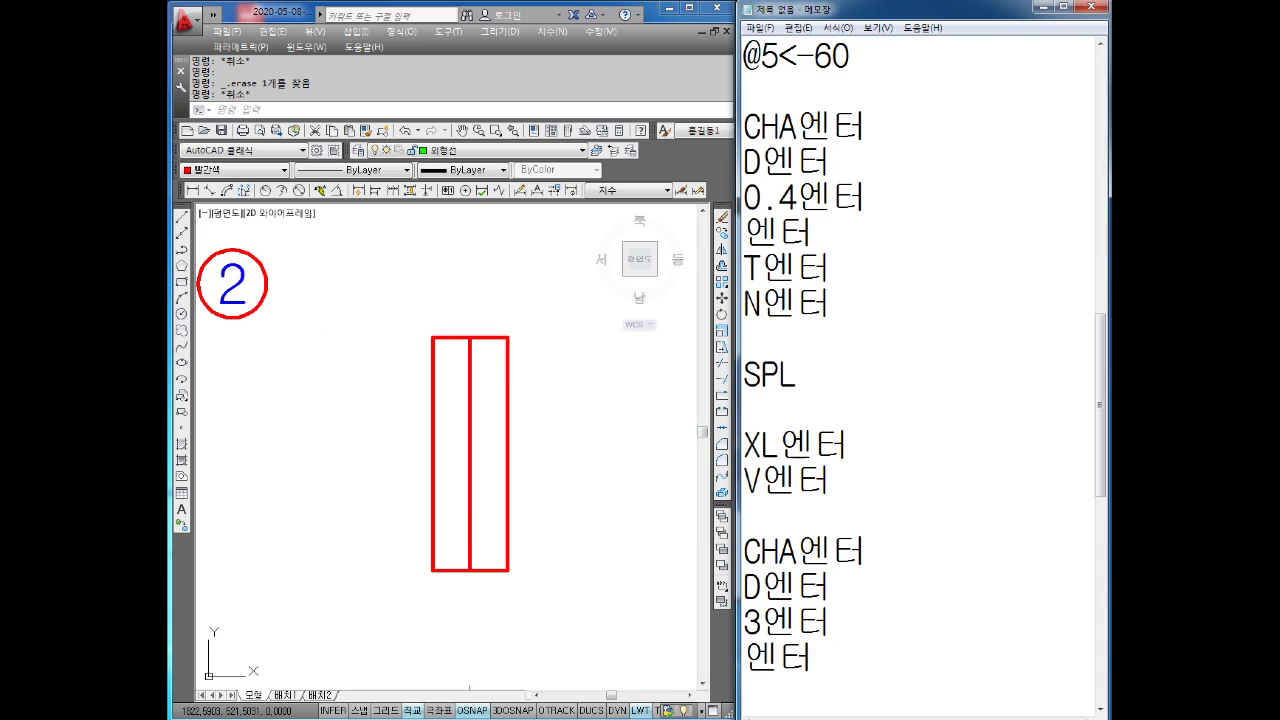
type("T엔터")
key("Return")
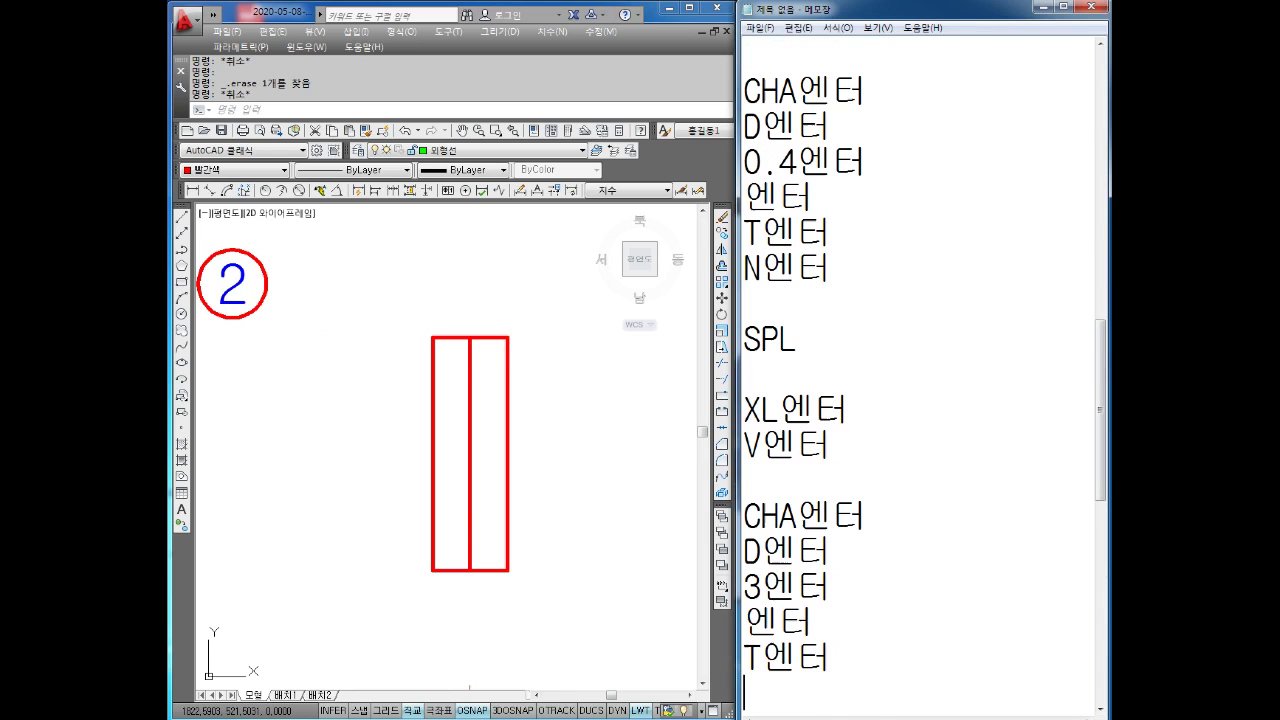
type("ㅅ")
key("BackSpace")
type("ㅅㅣ")
type("ㅅ")
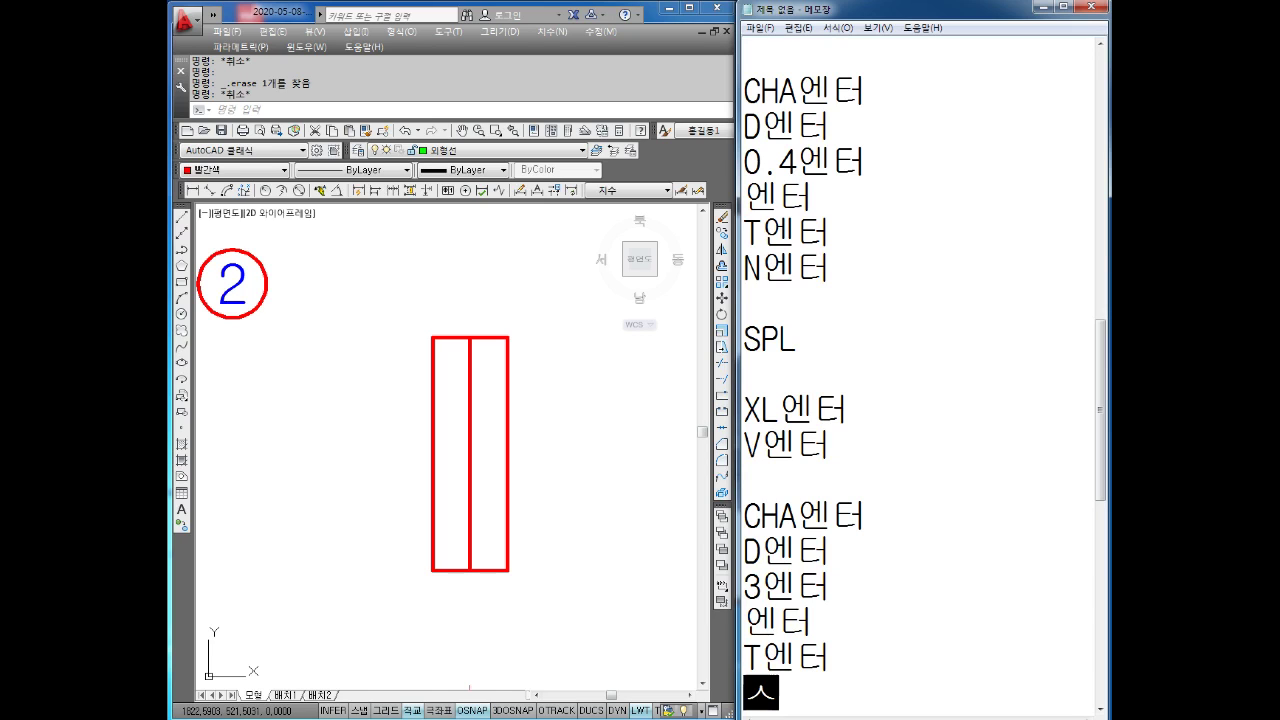
type("ㅇㄴ")
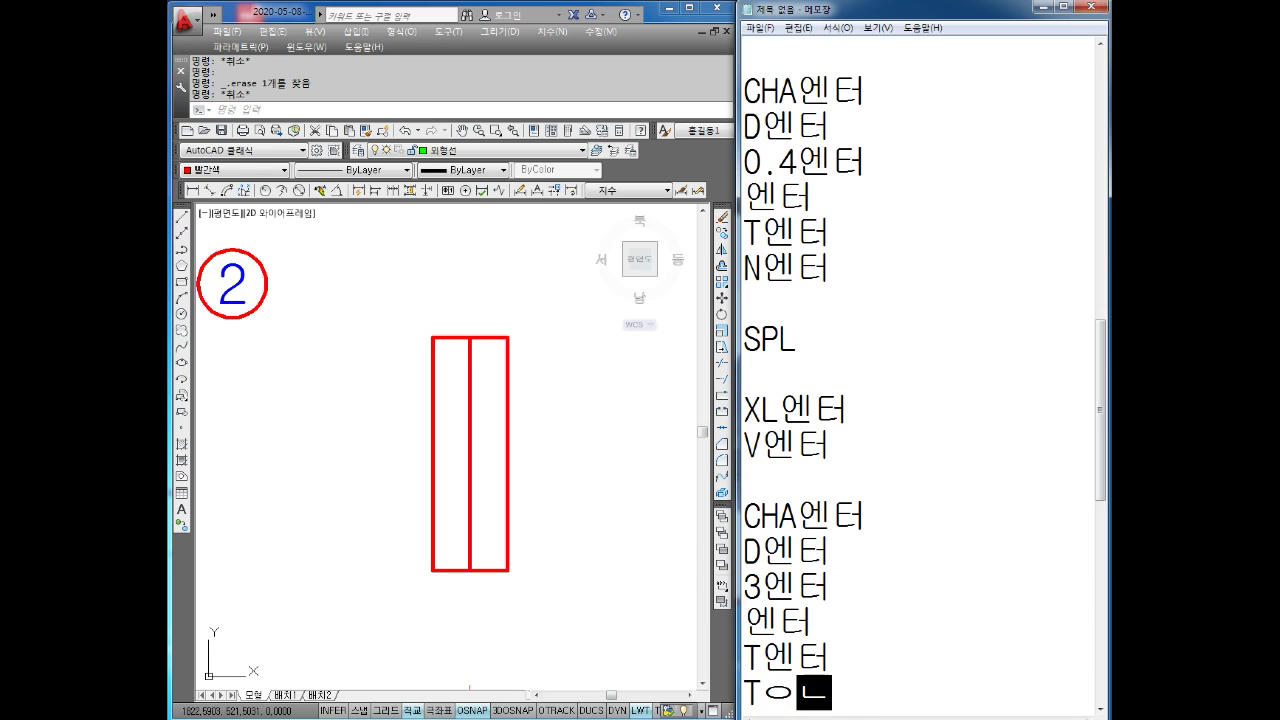
type("ㅔㄴ터")
key("Return")
type("2ㄱㅐ ")
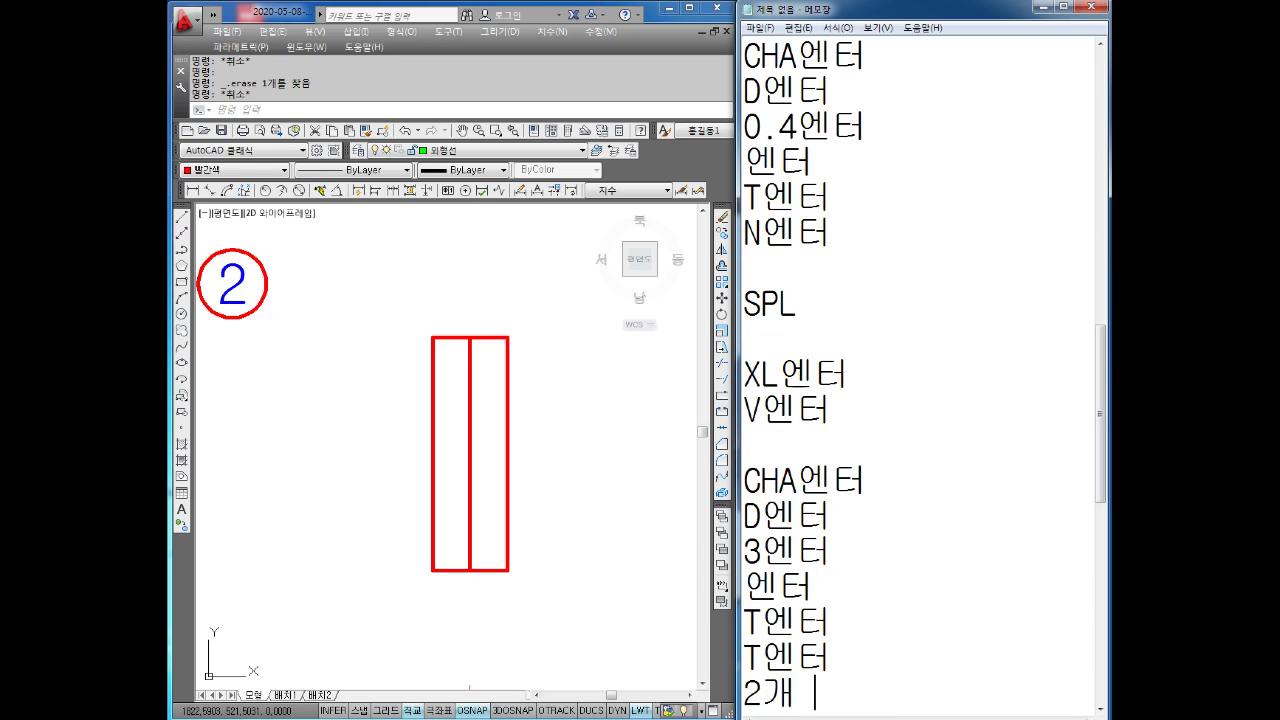
type("클ㄹㅣㄱ")
key("Return")
key("Return")
key("Return")
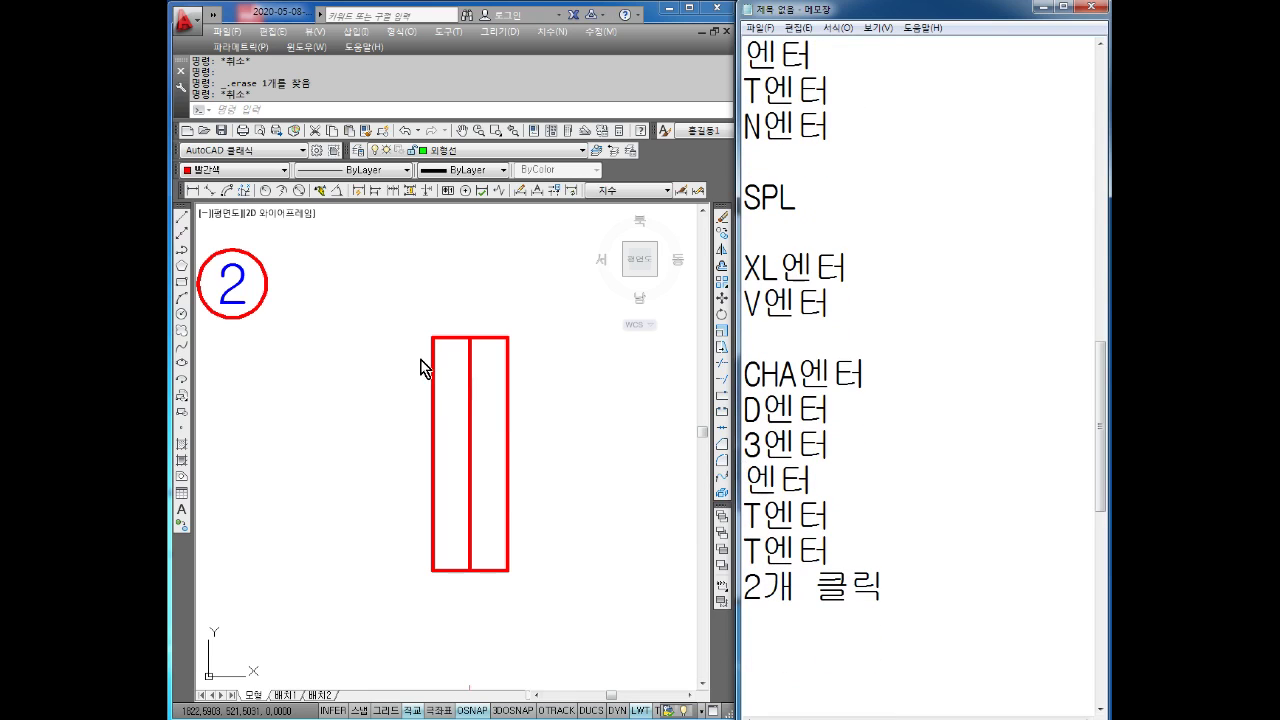
- Back in the drawing, start a chamfer with the Distance option, then cancel it
left_click(440, 376)
scroll(502, 376, "up", 4)
key("Escape")
key("Escape")
type("CH")
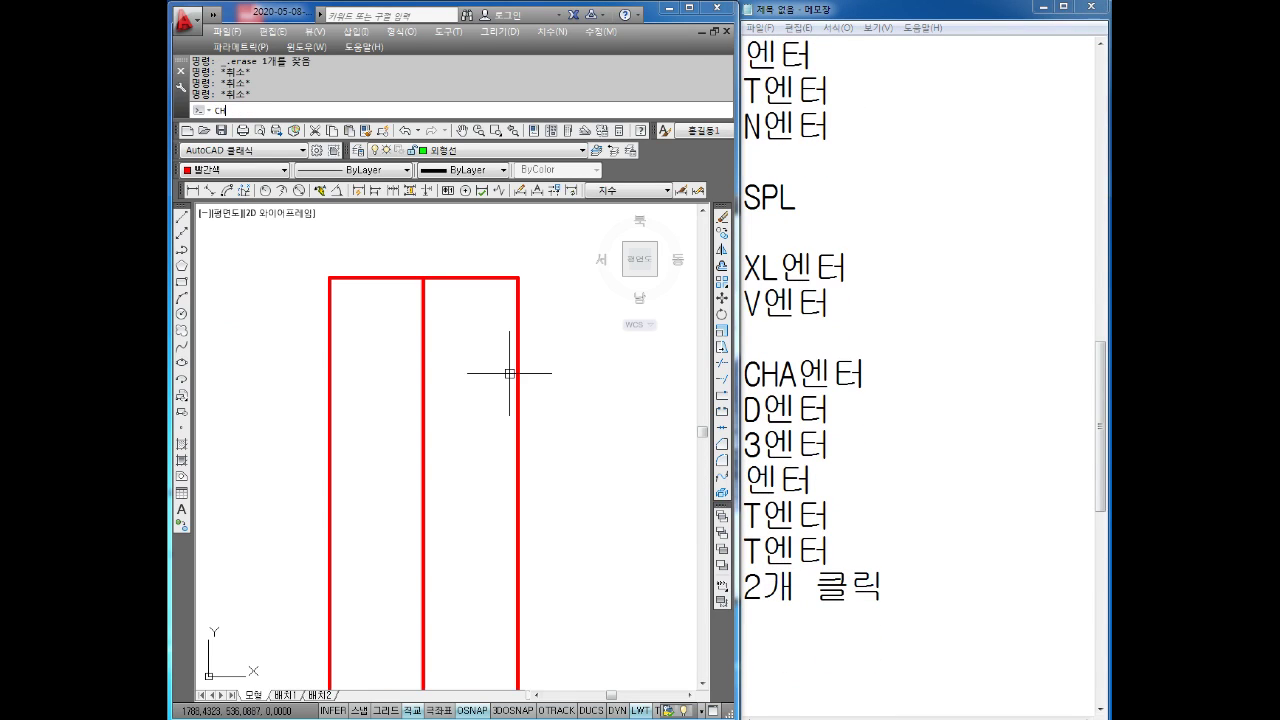
type("A")
key("Return")
type("D")
key("Return")
key("Return")
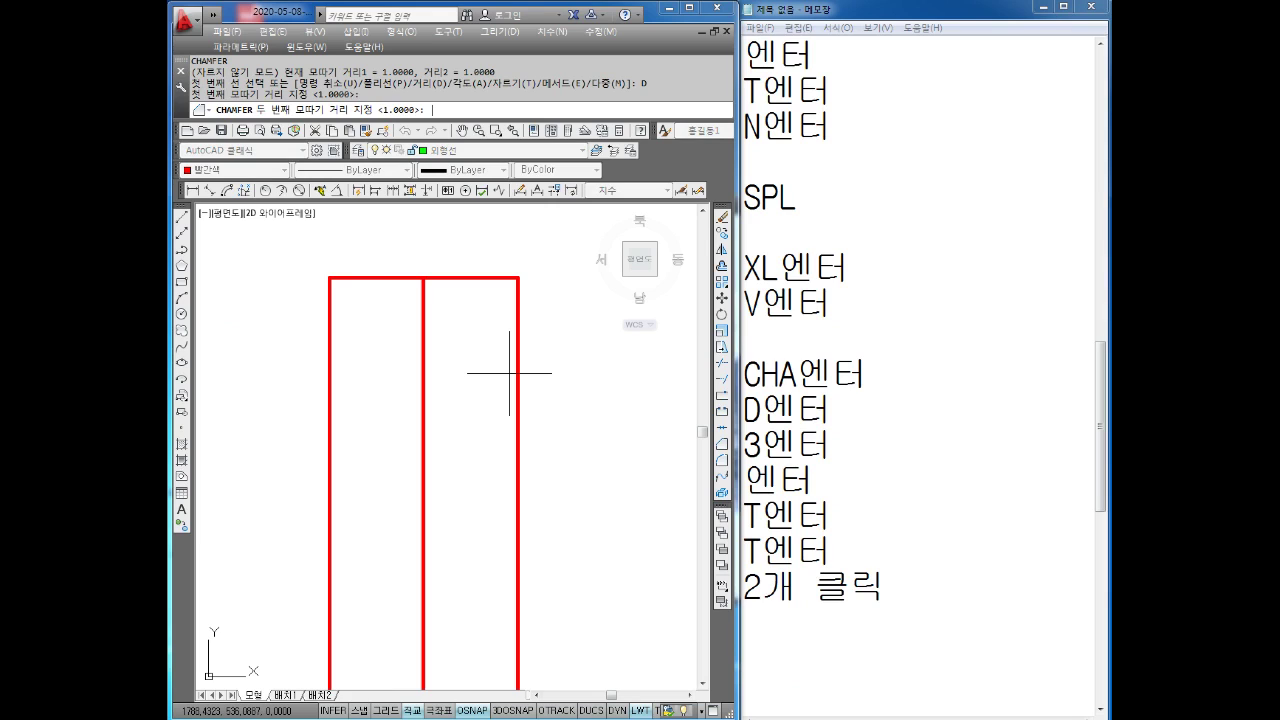
- Restart the chamfer and set both chamfer distances to 3 in trim mode
key("Return")
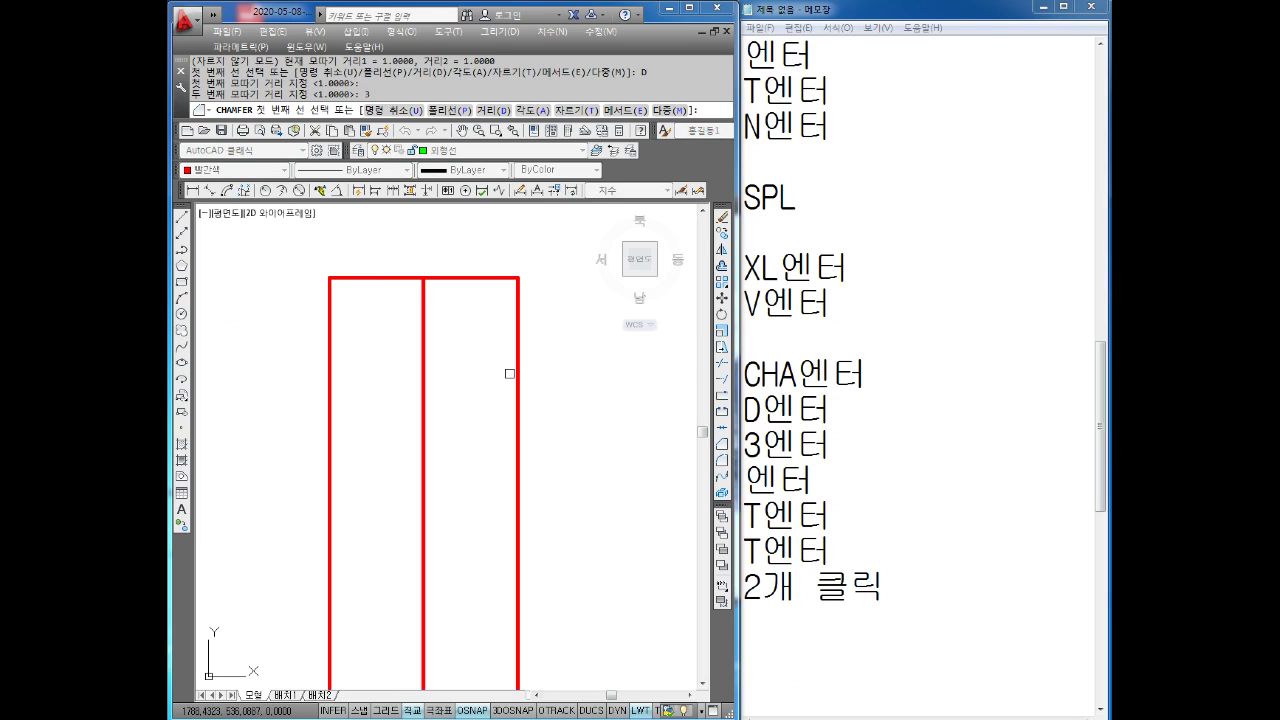
key("Escape")
type("A")
key("Return")
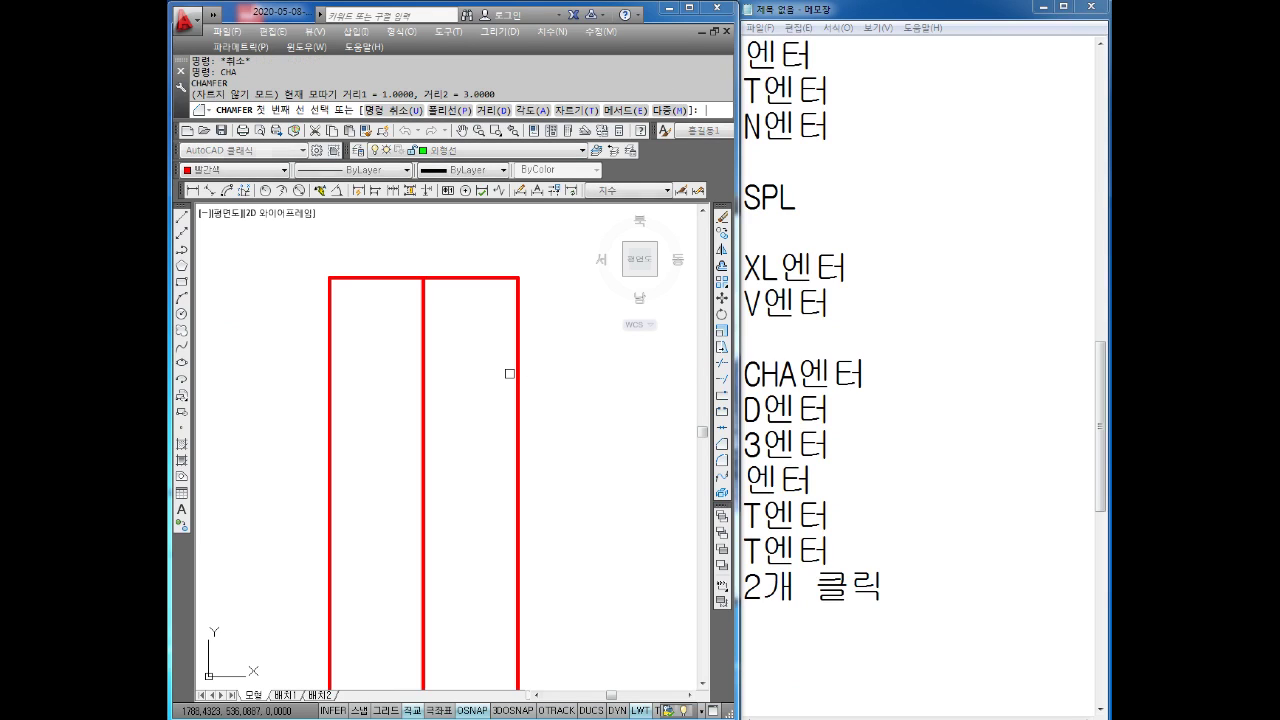
type("D")
key("Return")
key("Return")
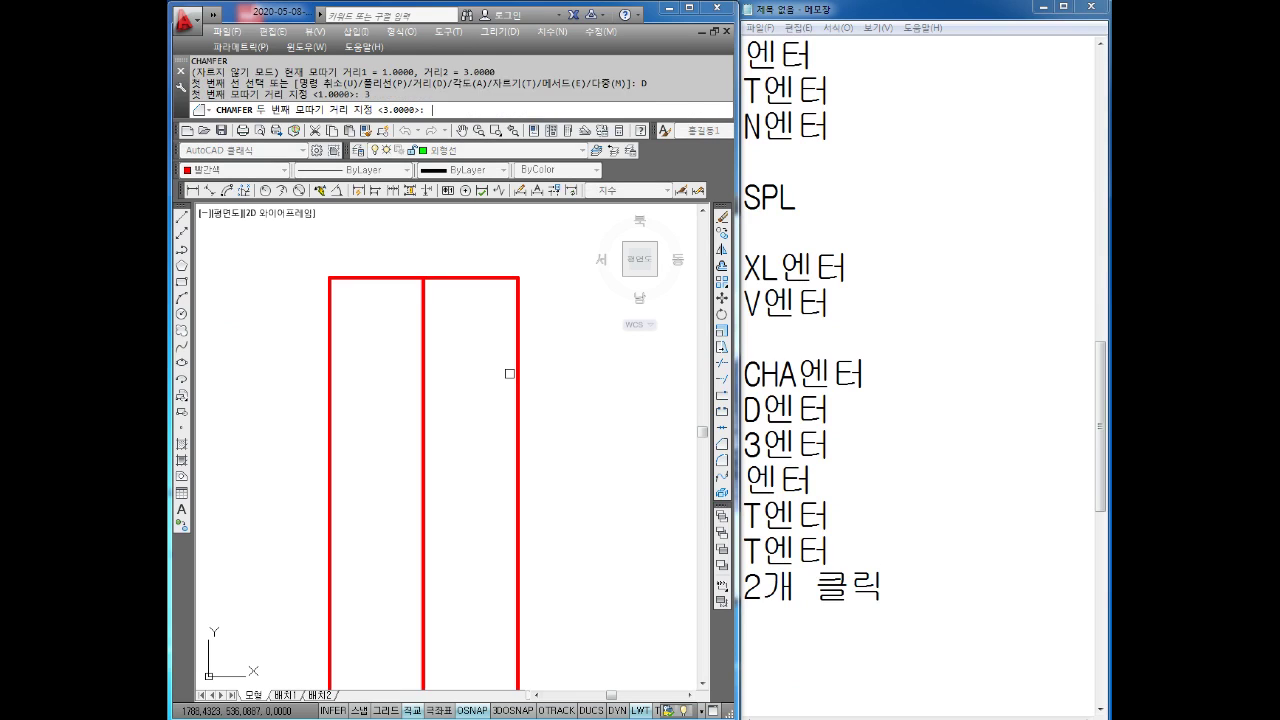
key("Return")
type("T")
key("Return")
type("T")
key("Return")
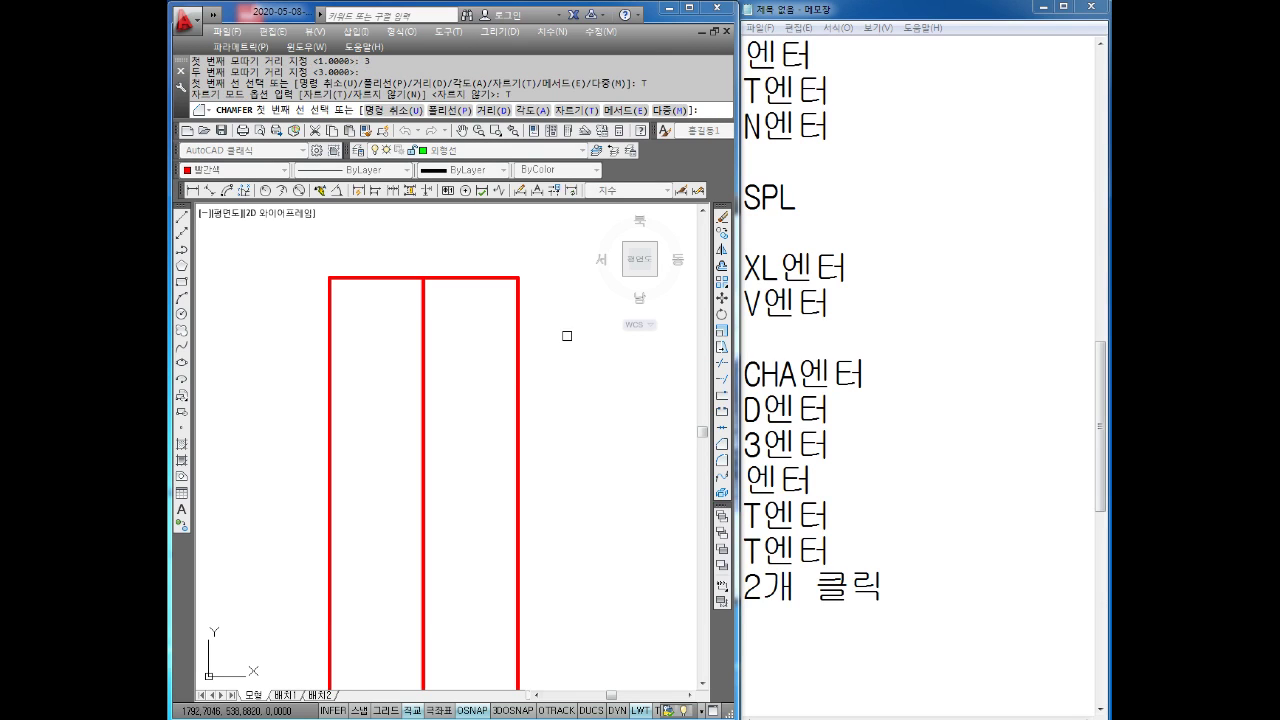
- Chamfer the top-right and bottom-right corners of the red side view
left_click(499, 279)
left_click(517, 323)
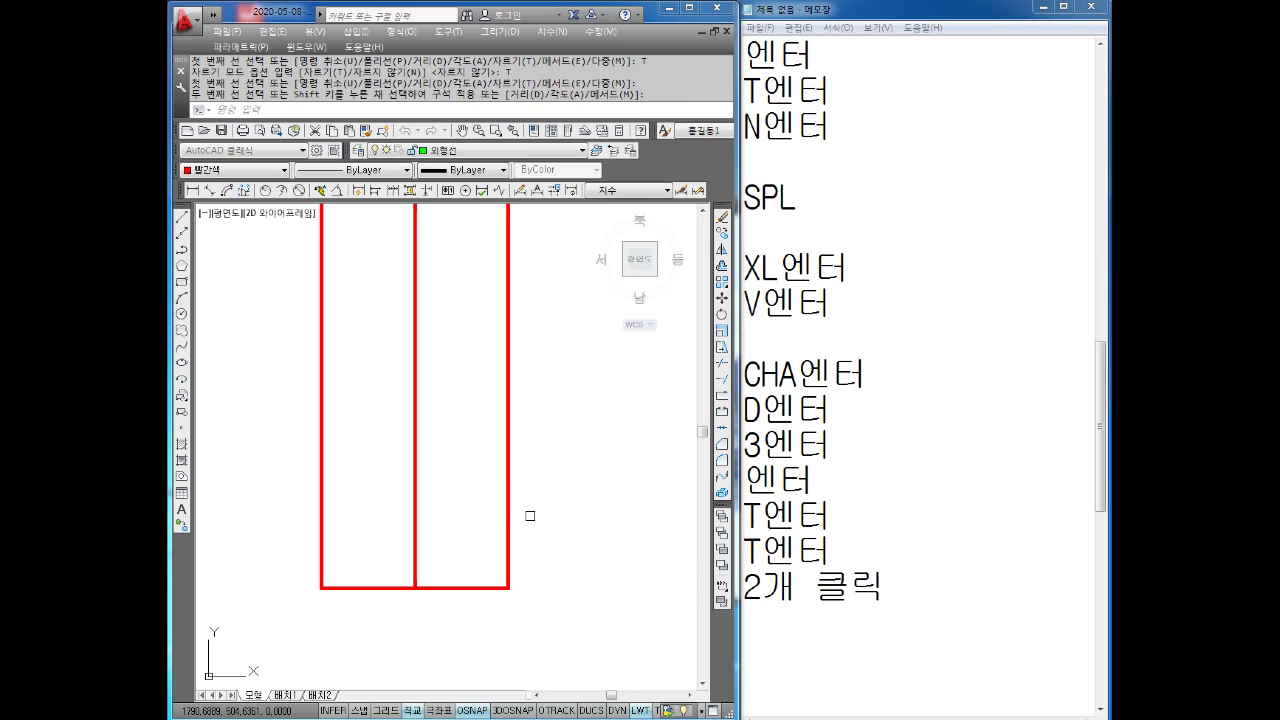
key("Return")
left_click(508, 560)
left_click(485, 587)
- Draw a horizontal line across the side view from its left edge to its right edge
scroll(460, 500, "down", 3)
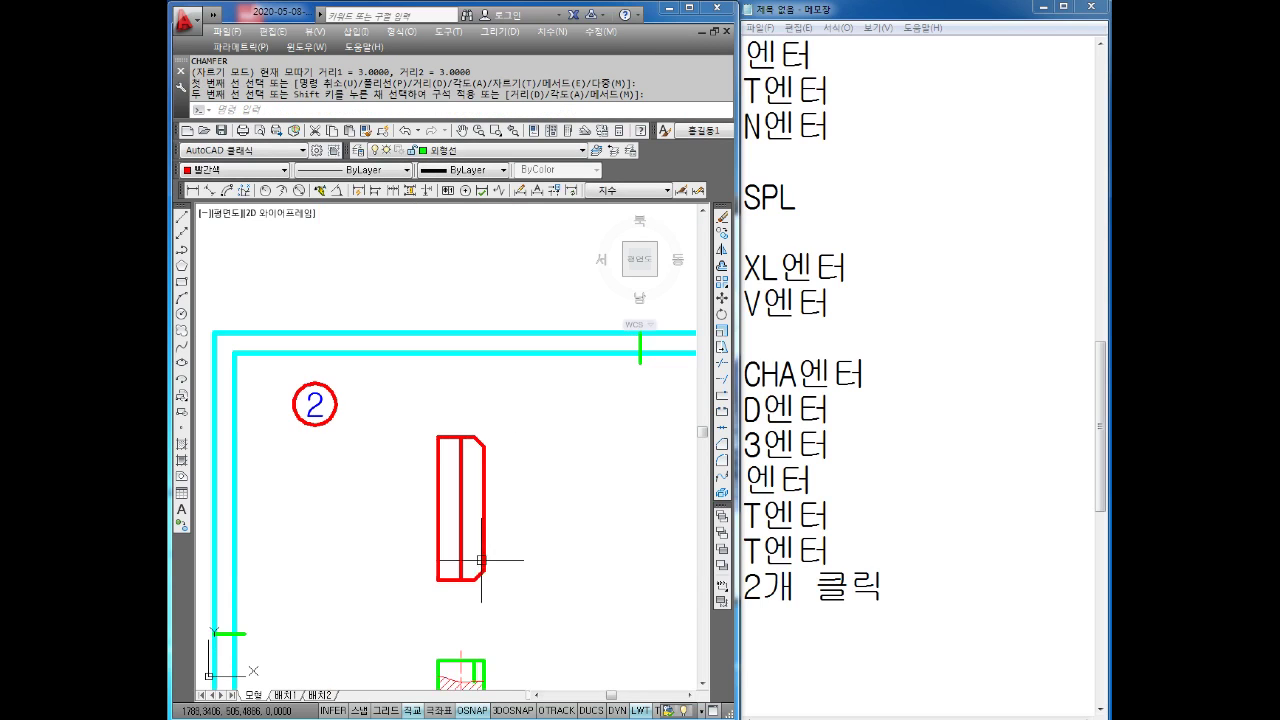
key("Escape")
key("Escape")
type("L")
key("Return")
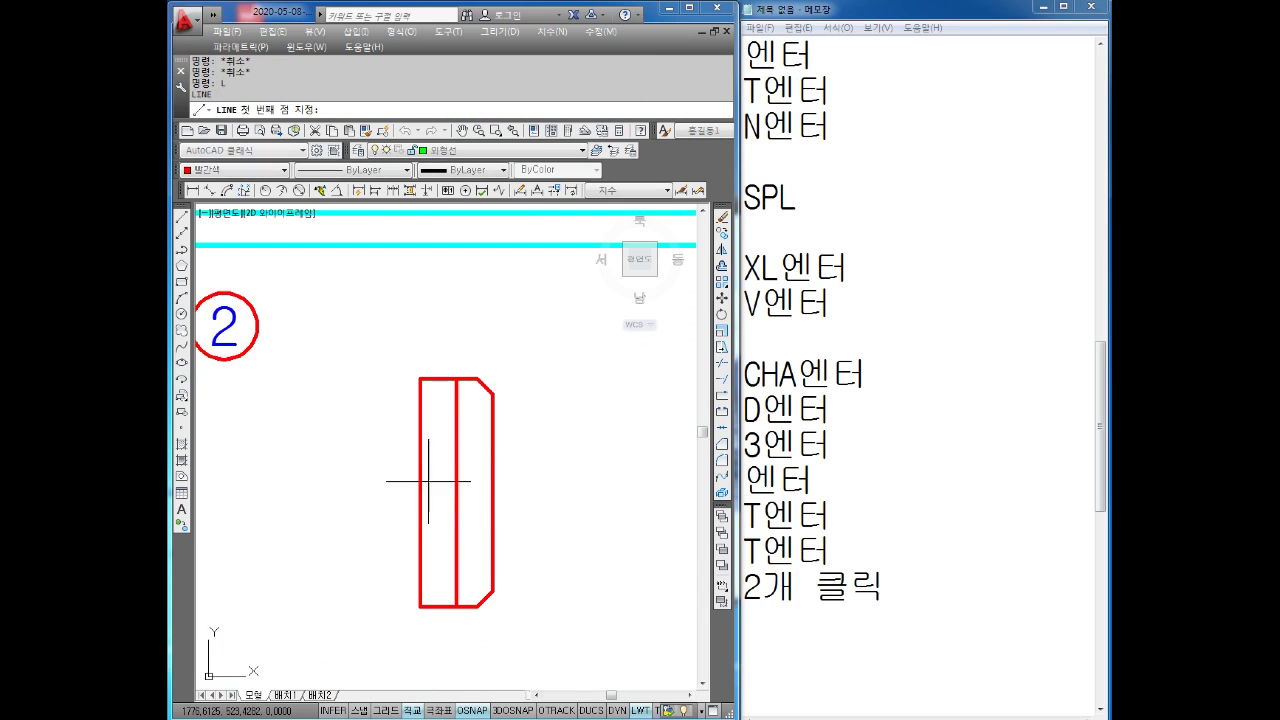
left_click(420, 492)
left_click(493, 492)
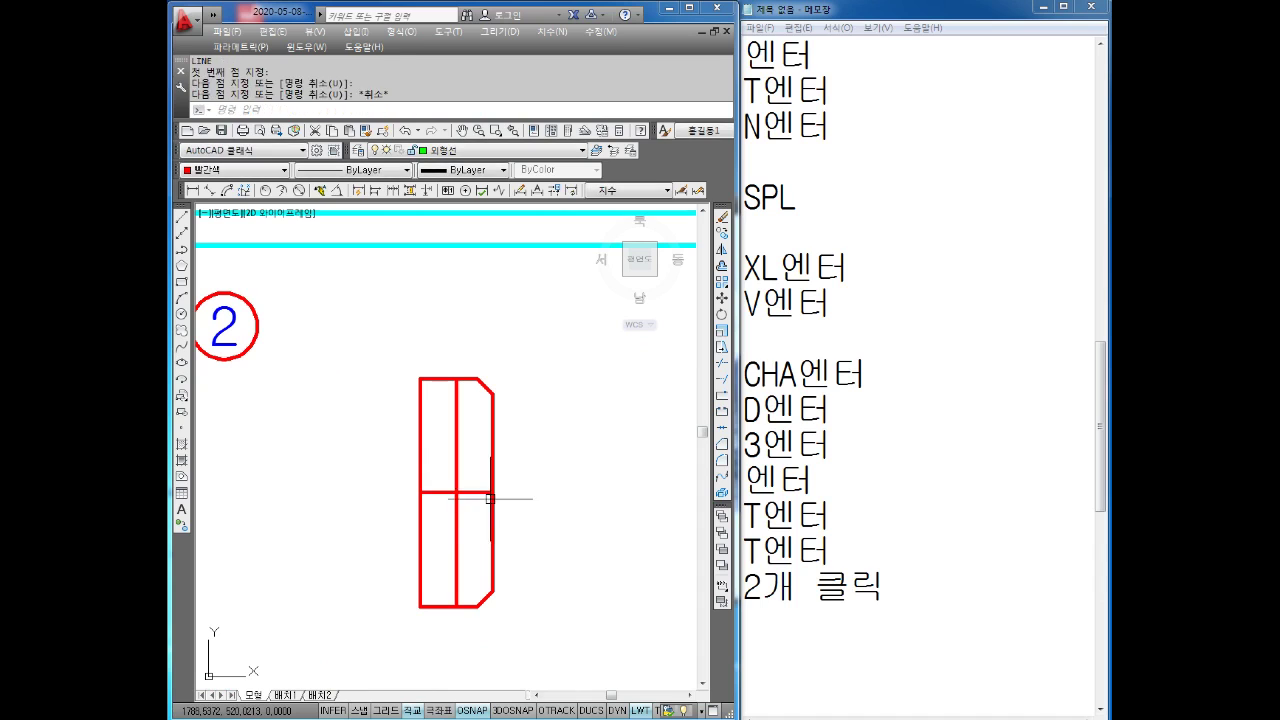
key("Escape")
key("Escape")
- Move the inner divider and the new horizontal line onto the 중심선 centre line layer
left_click(482, 480)
left_click(445, 505)
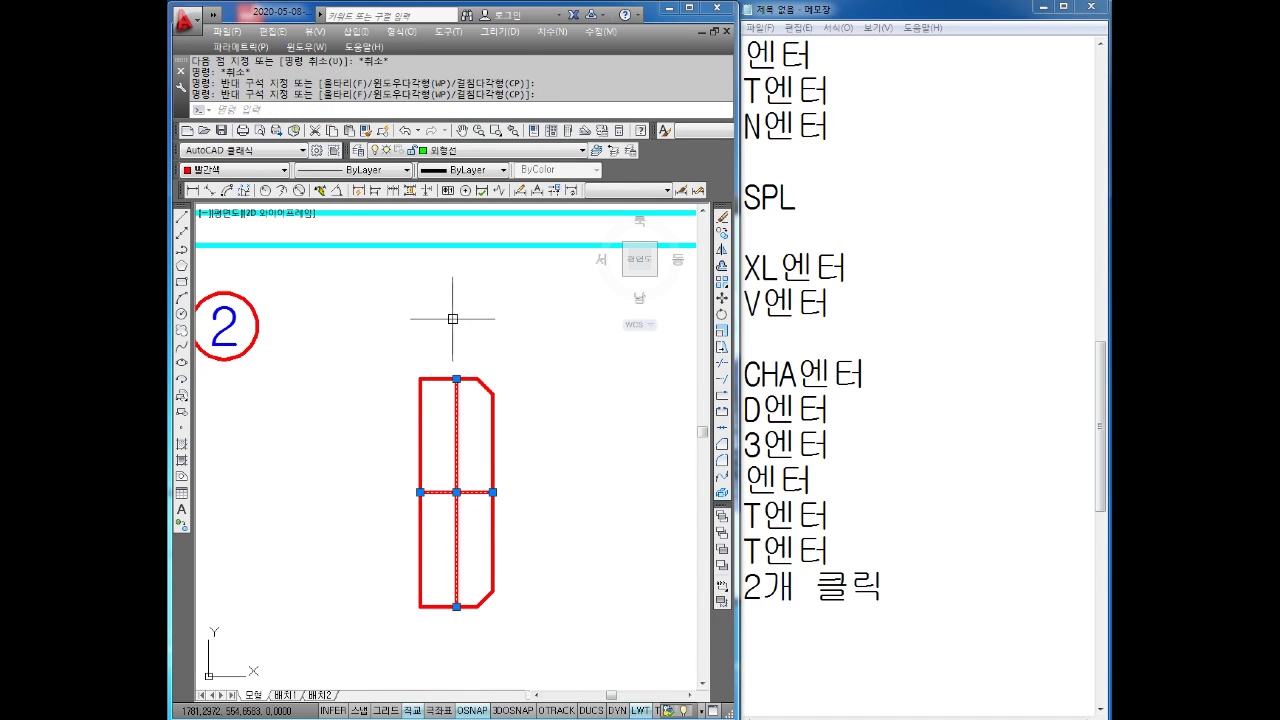
left_click(450, 150)
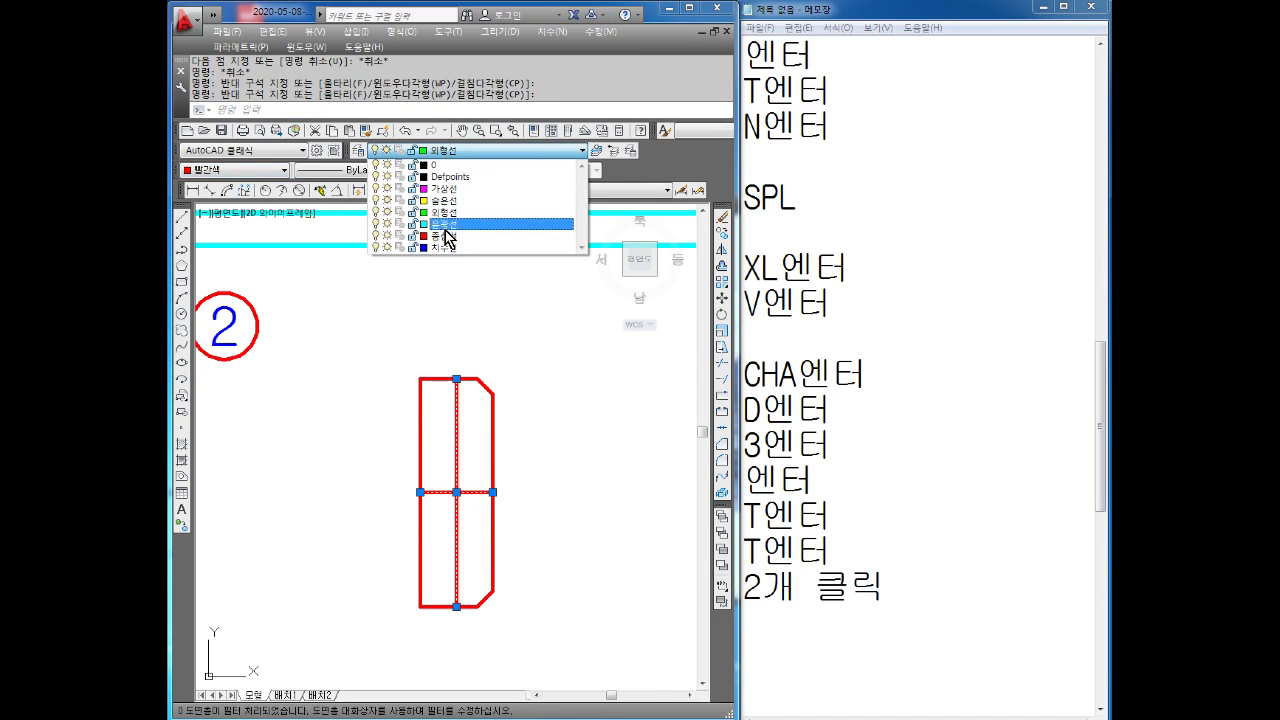
left_click(450, 226)
left_click(450, 150)
left_click(450, 236)
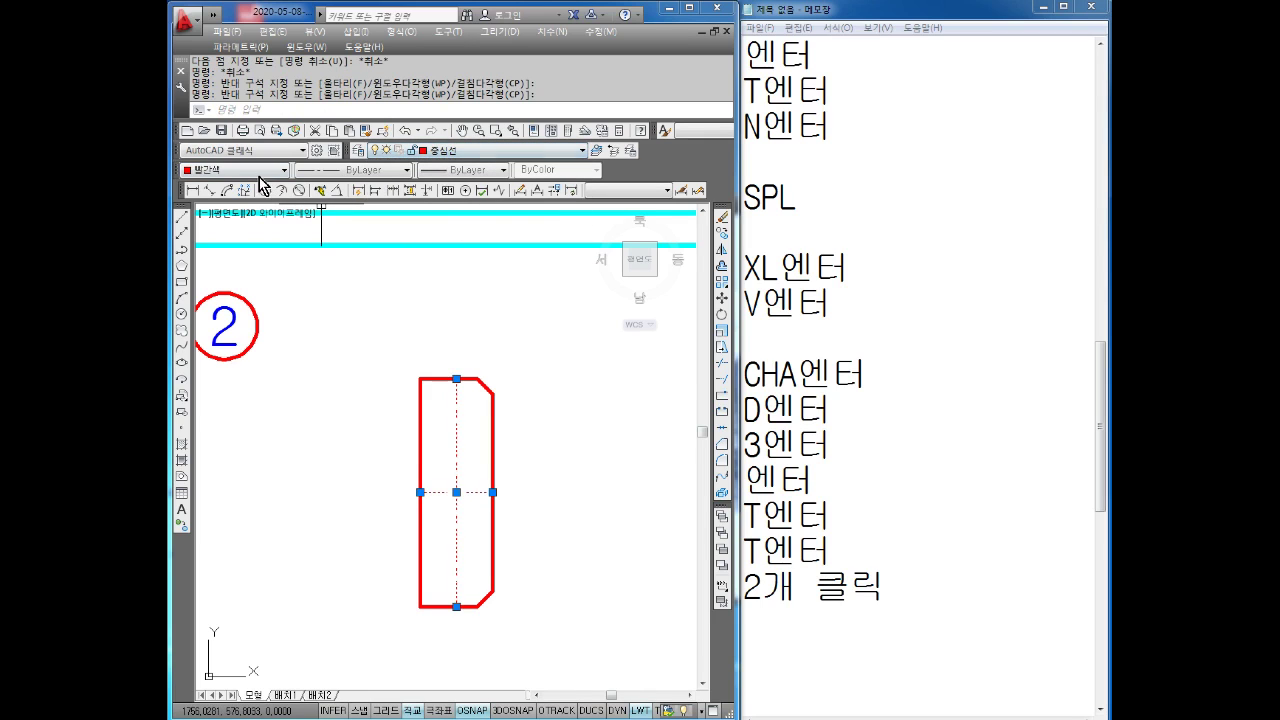
key("Escape")
key("Escape")
- Make the whole side view outline green
left_click(549, 326)
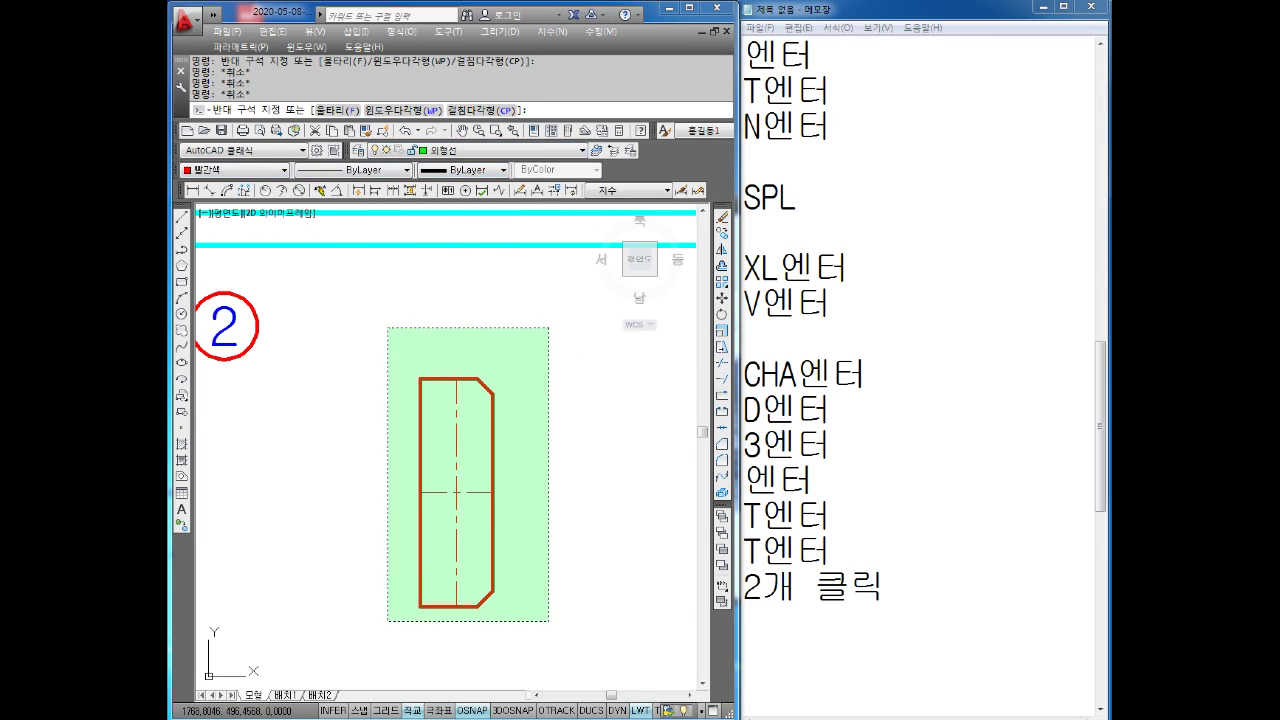
left_click(386, 620)
left_click(235, 170)
left_click(225, 232)
key("Escape")
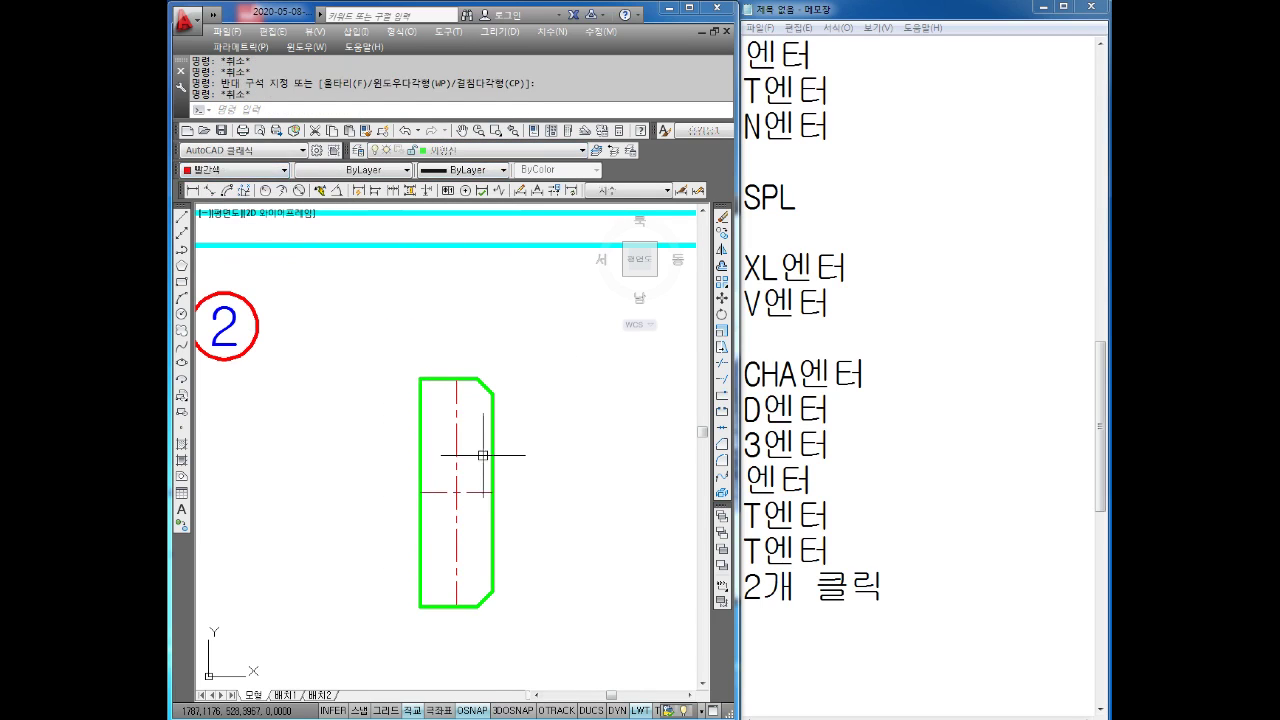
key("Escape")
- Extend the horizontal centre line's end by 3 and zoom in on the side view
middle_click_drag(523, 474, 522, 433)
left_click(476, 452)
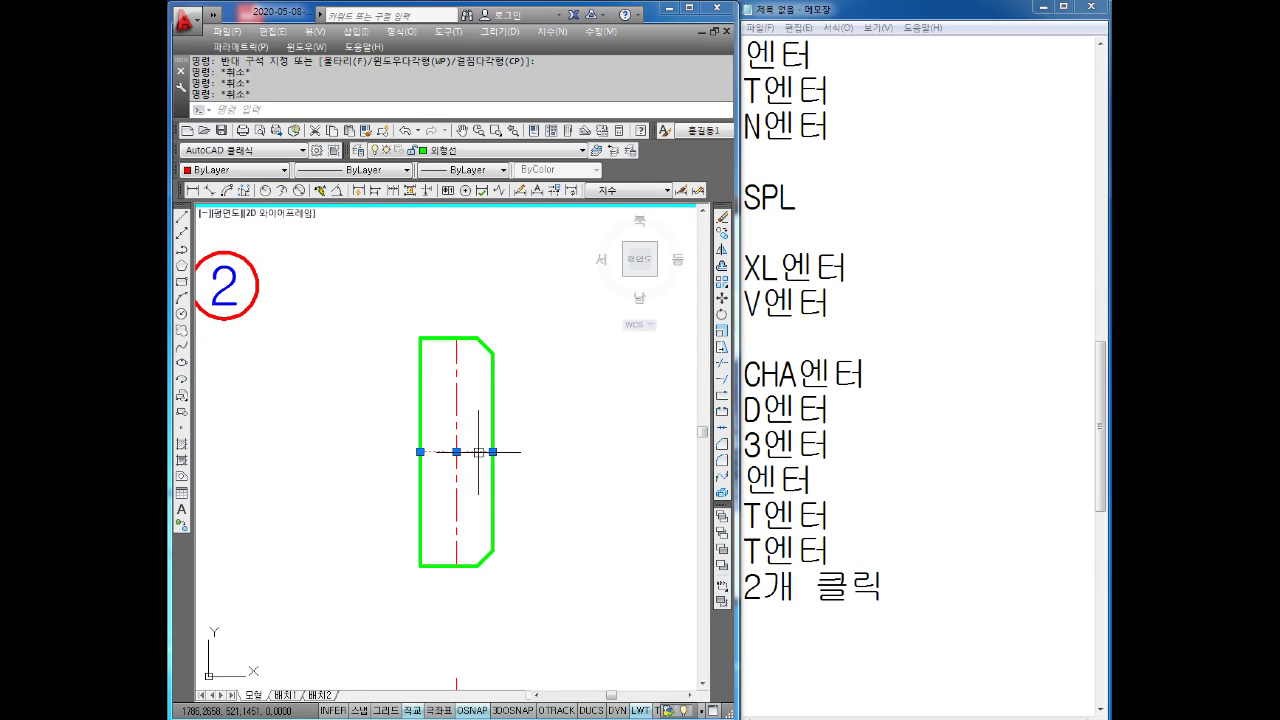
left_click(493, 452)
key("Return")
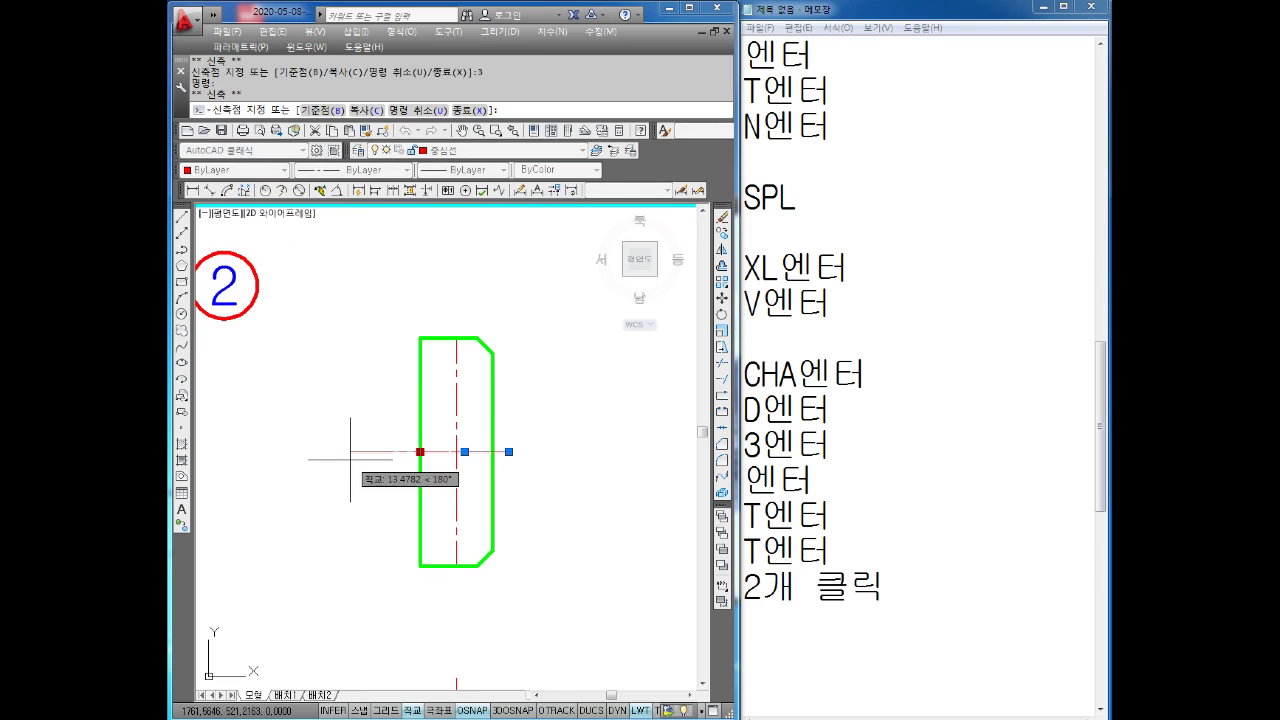
type("3")
key("Escape")
key("Escape")
middle_click_drag(481, 480, 485, 435)
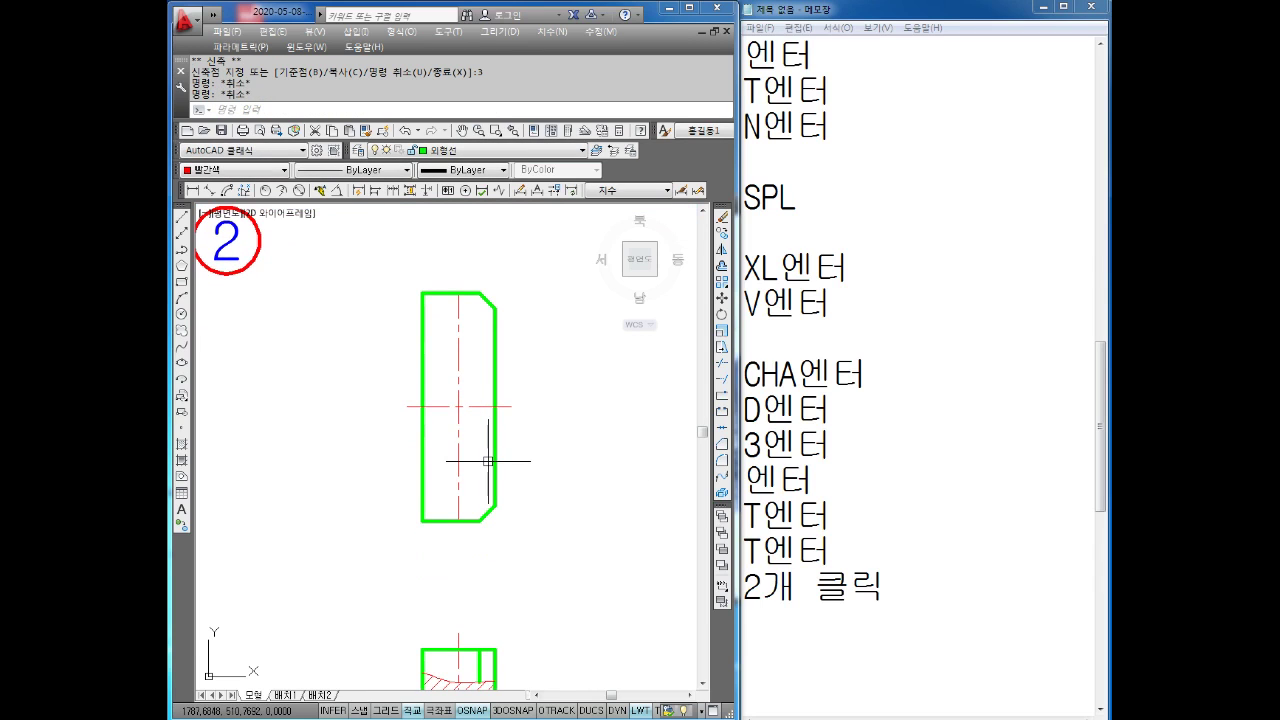
scroll(470, 336, "up", 2)
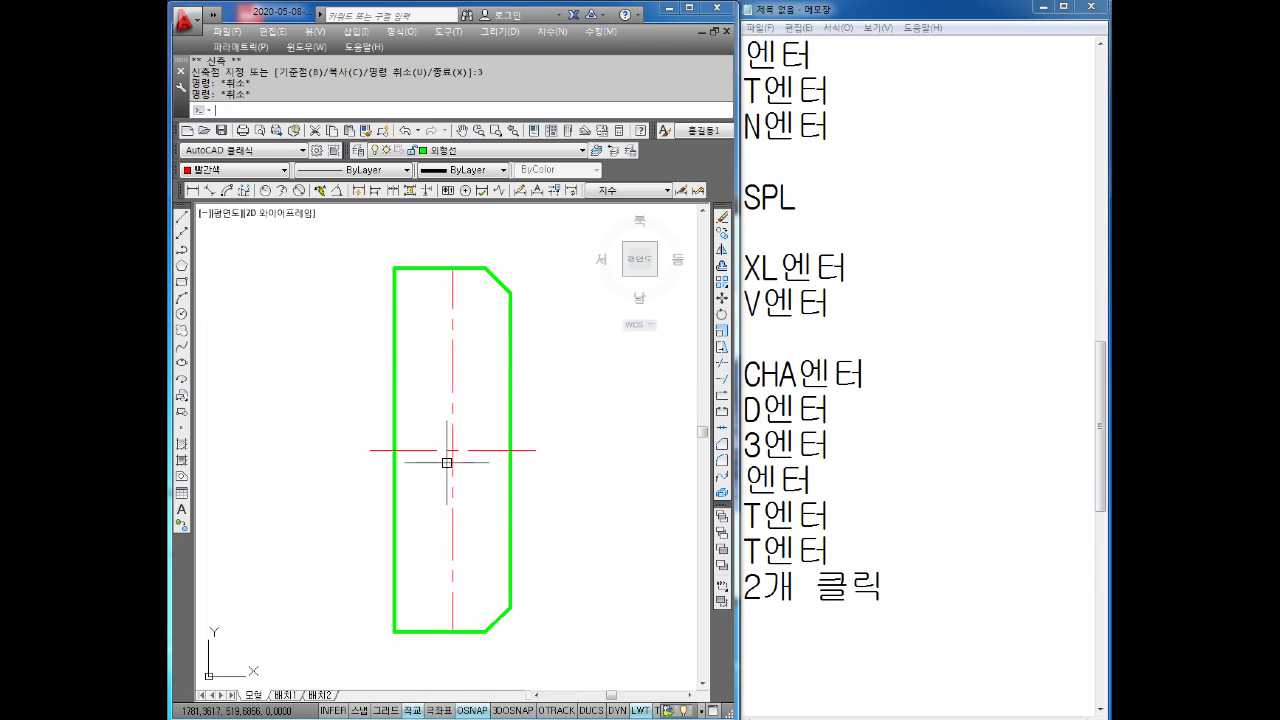
key("Escape")
key("Escape")
scroll(459, 390, "down", 2)
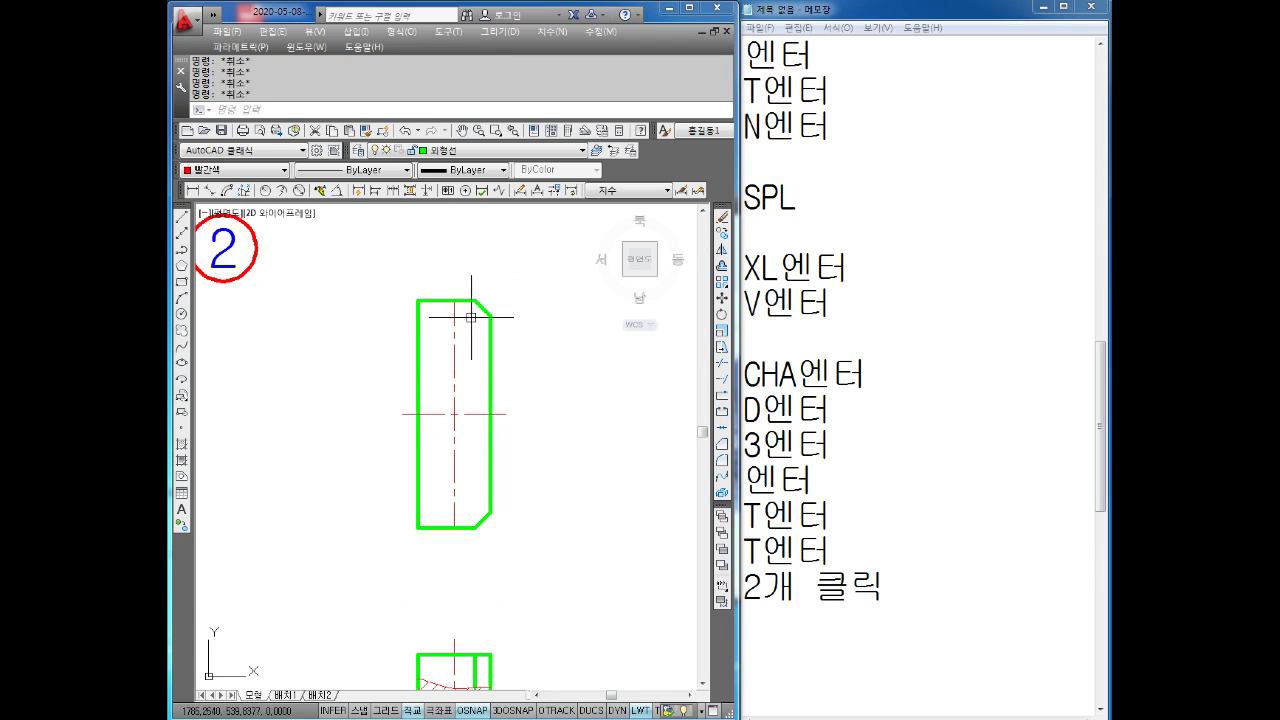
middle_click_drag(458, 333, 461, 321)
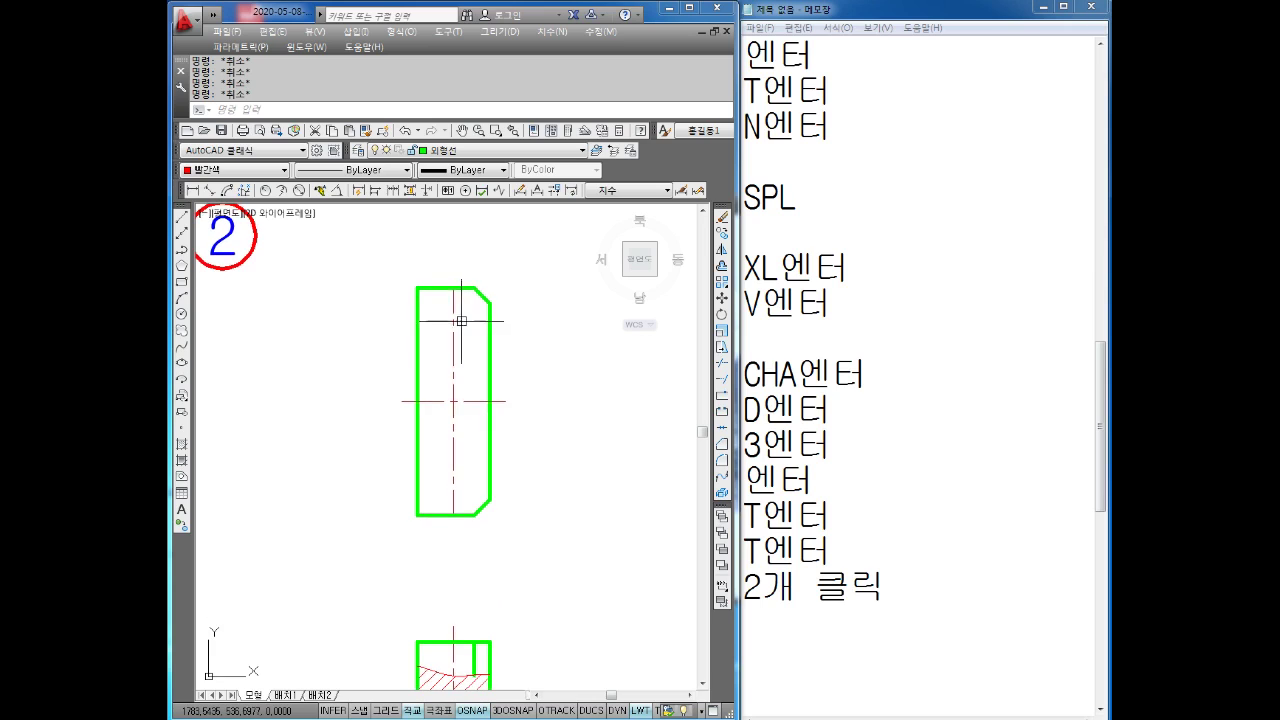
scroll(451, 358, "up", 2)
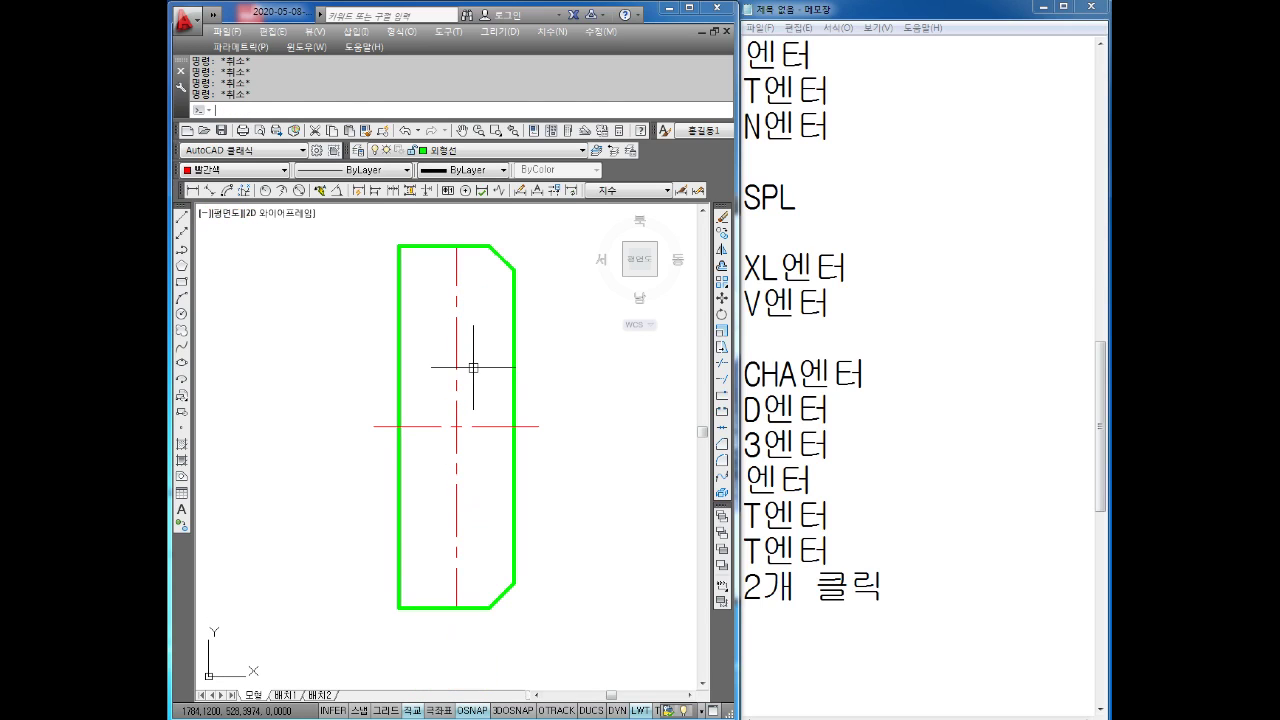
- Offset the vertical centre line 1.5 to the left
type("O")
key("Return")
type("1.5")
key("Return")
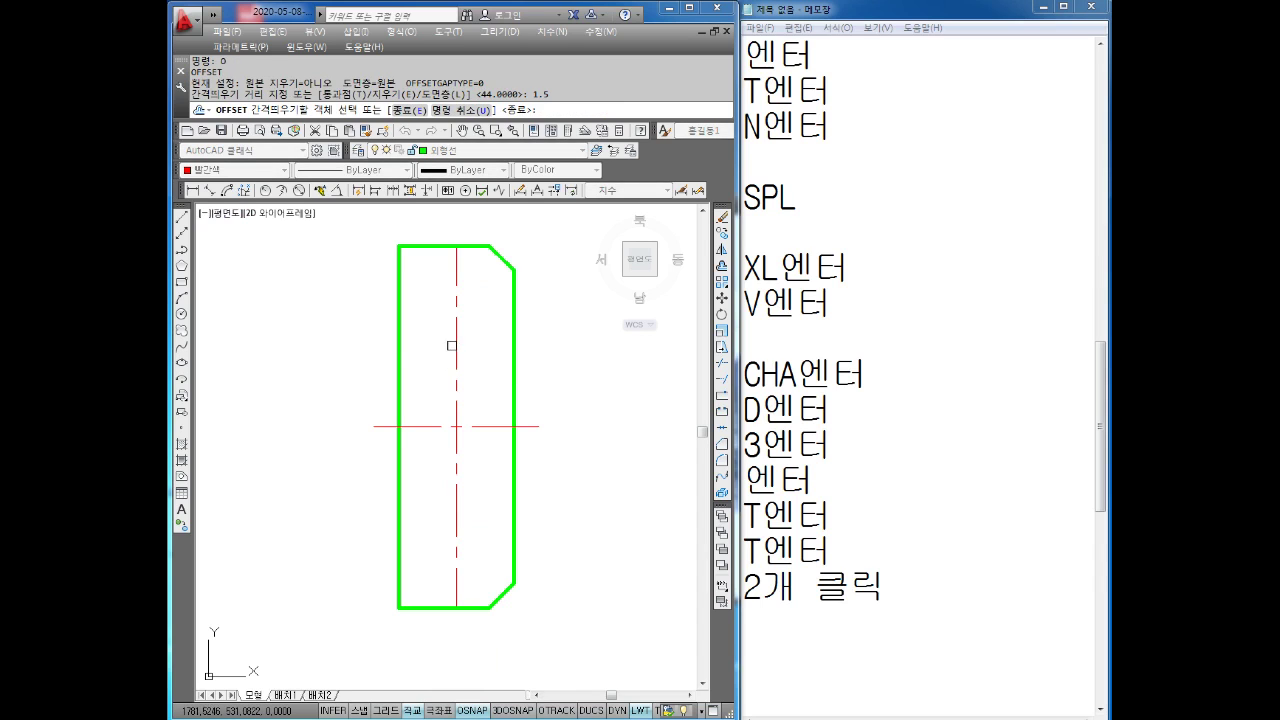
left_click(456, 346)
left_click(443, 357)
key("Escape")
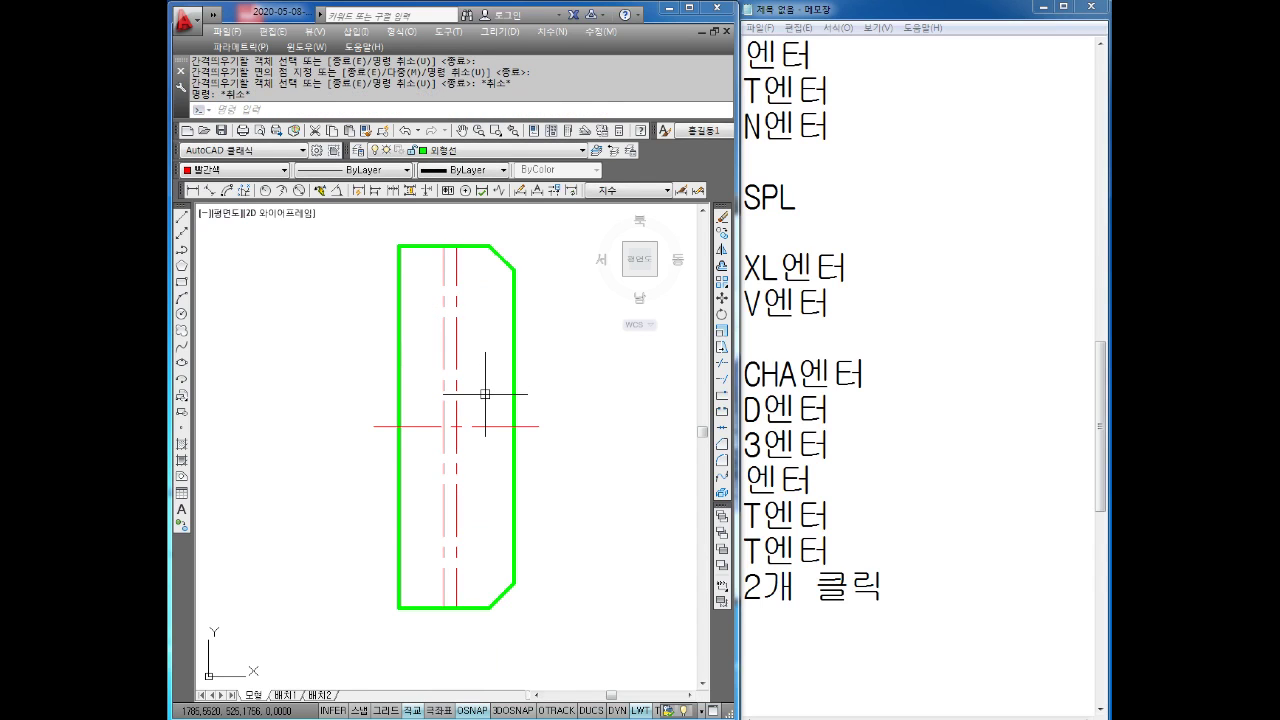
- Offset the vertical centre line 2.5 to the left
type("O")
key("Return")
type("2.5")
key("Return")
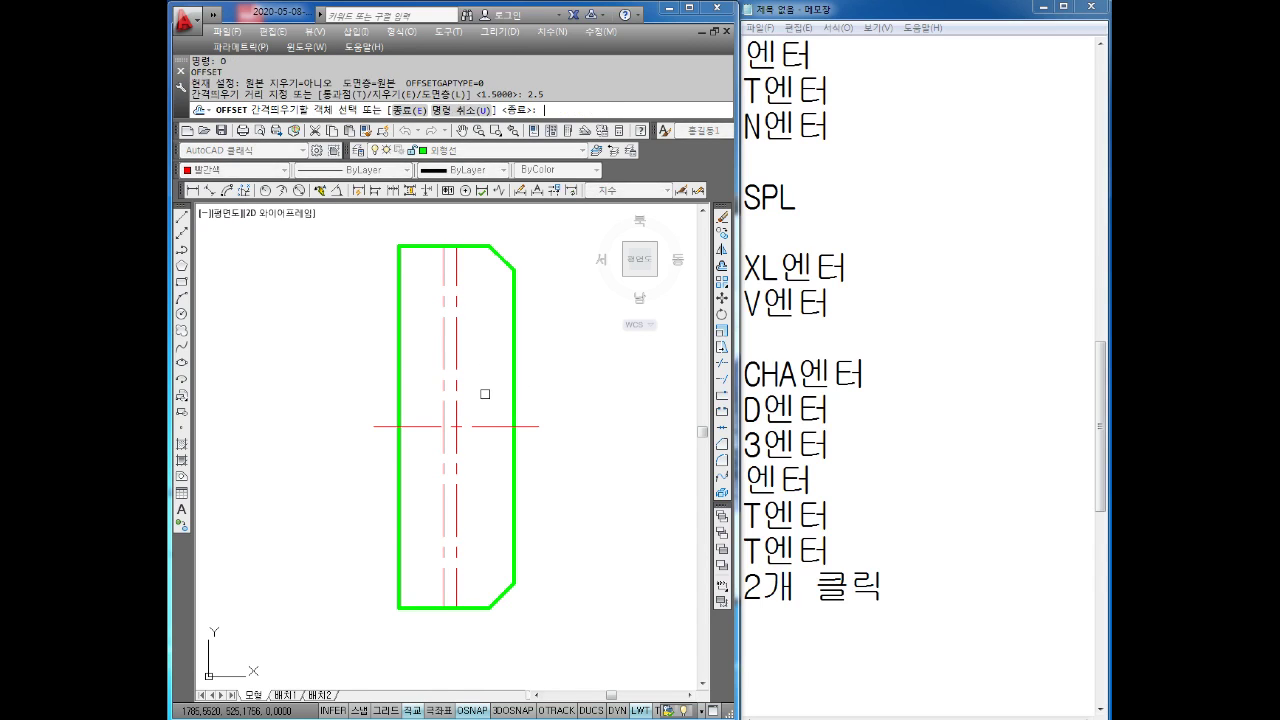
left_click(457, 350)
left_click(440, 358)
key("Escape")
key("Escape")
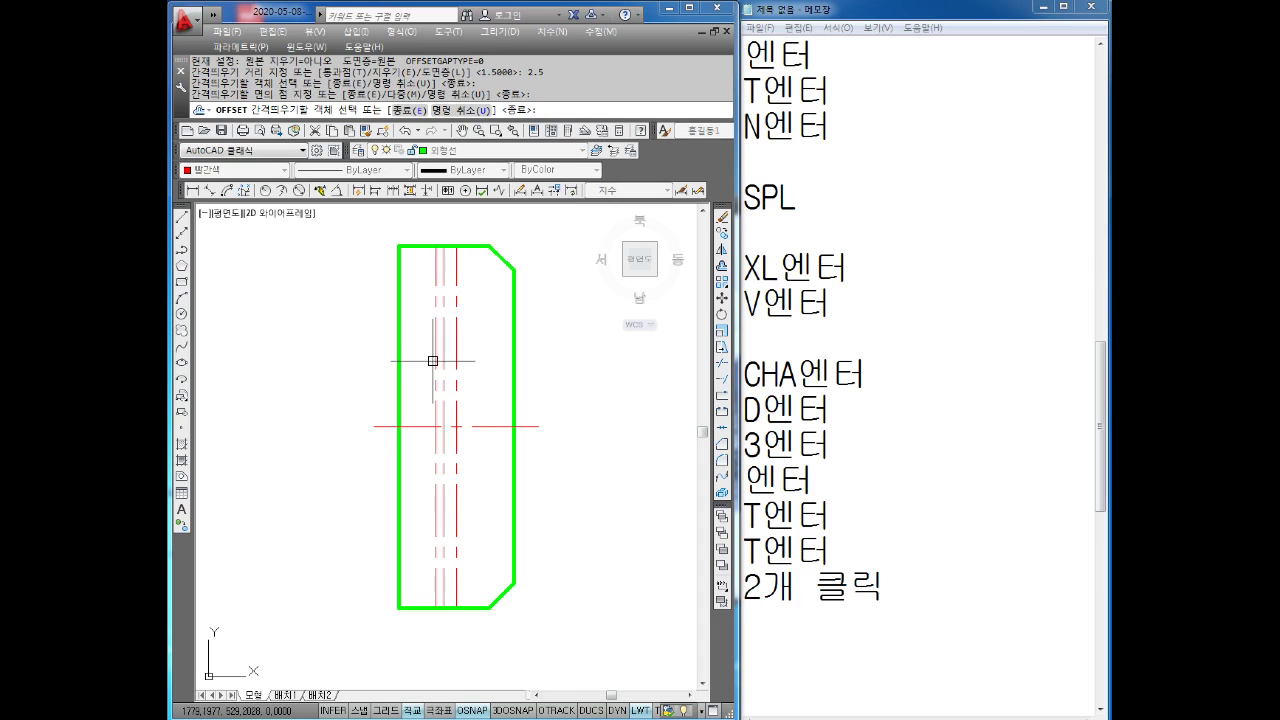
- Put both new offset lines on the 외형선 outline layer
left_click(436, 360)
left_click(430, 371)
key("Escape")
left_click(443, 357)
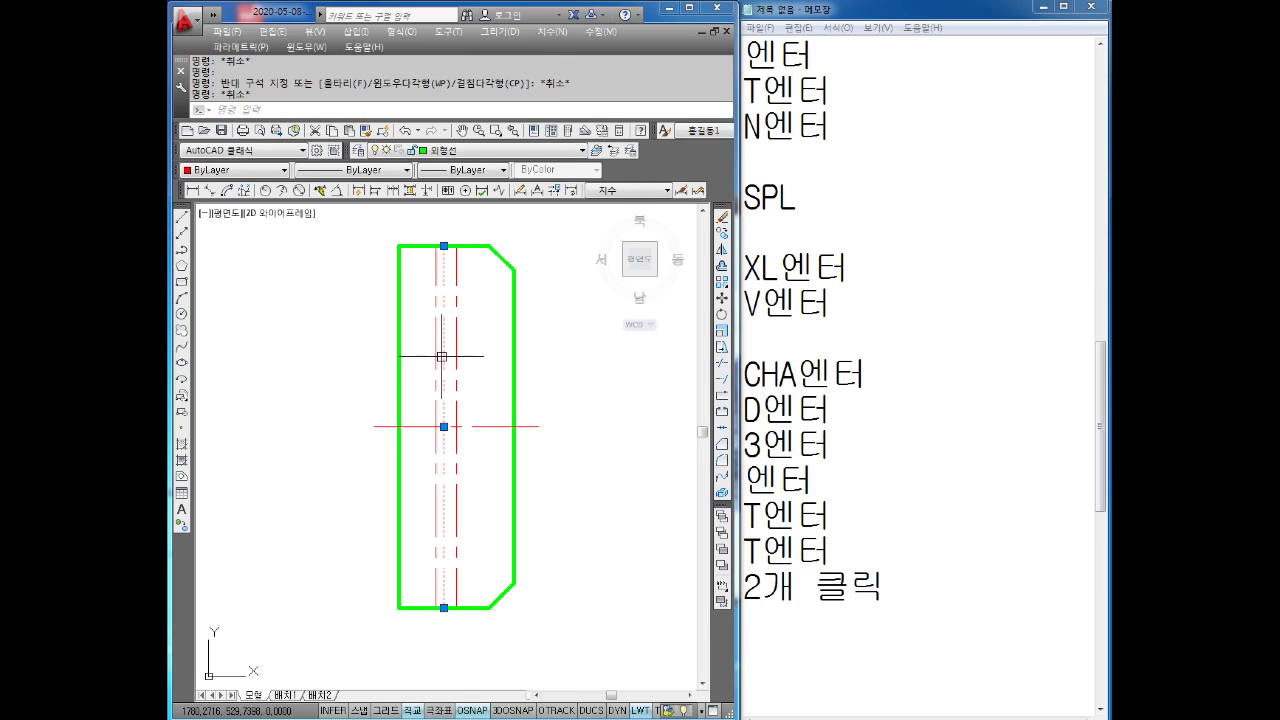
left_click(437, 351)
left_click(470, 150)
left_click(460, 238)
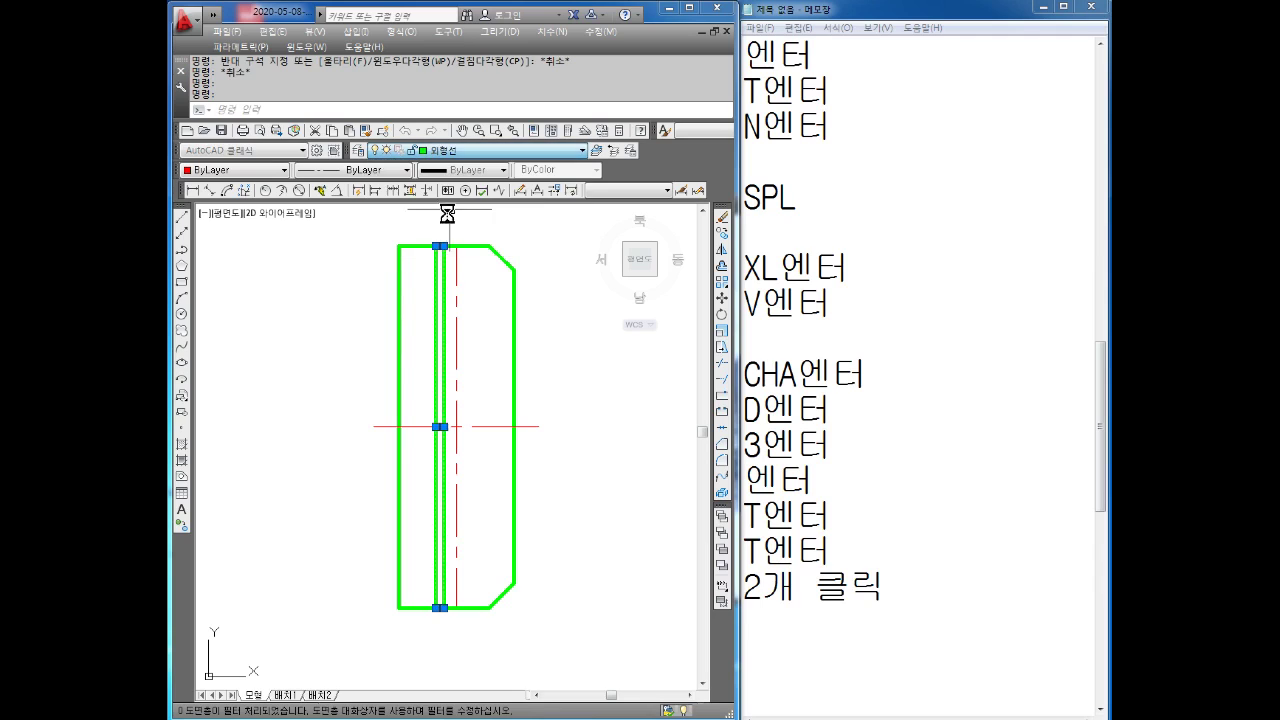
key("Escape")
key("Escape")
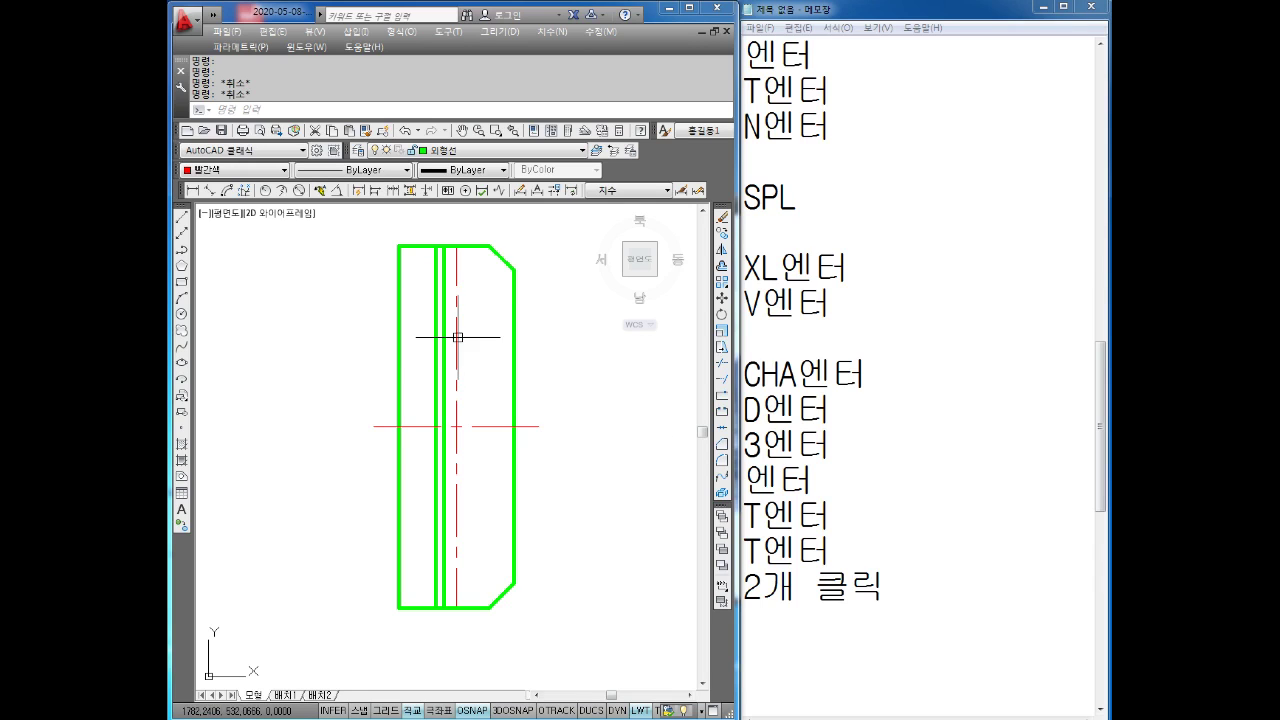
type("O")
- Start an offset of the horizontal centre line at 20, then cancel it
key("Return")
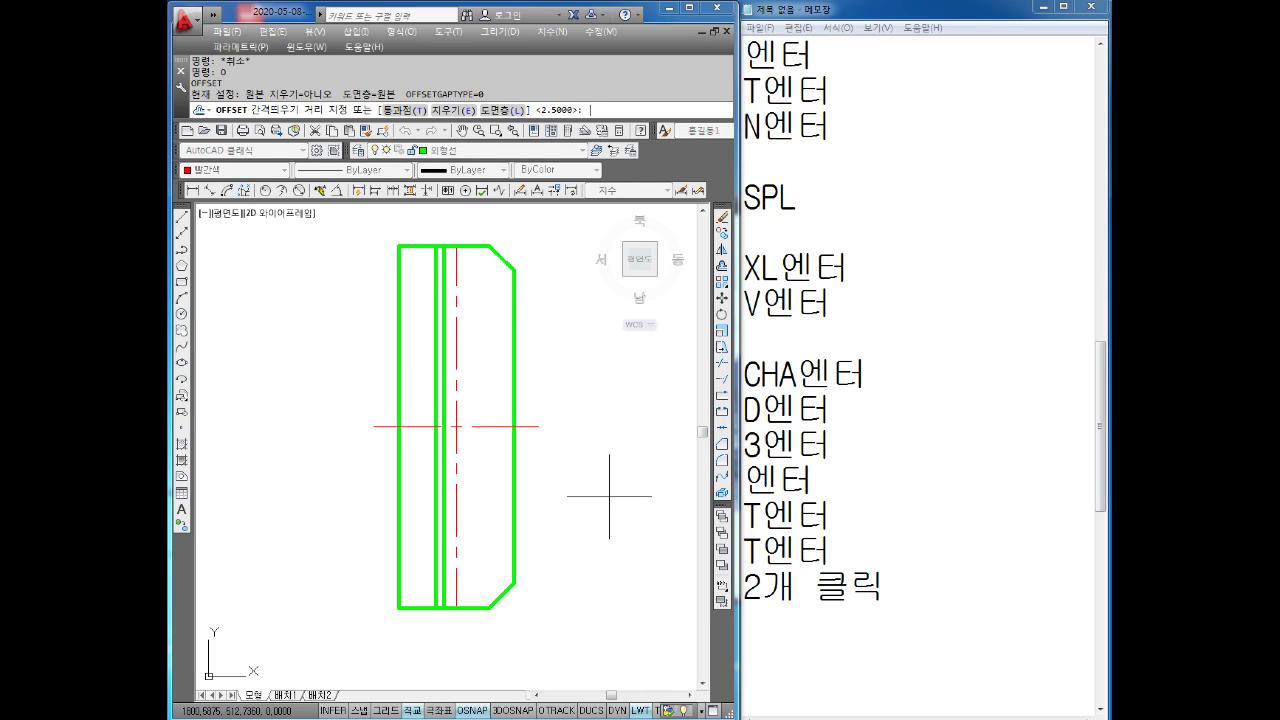
type("20")
key("Return")
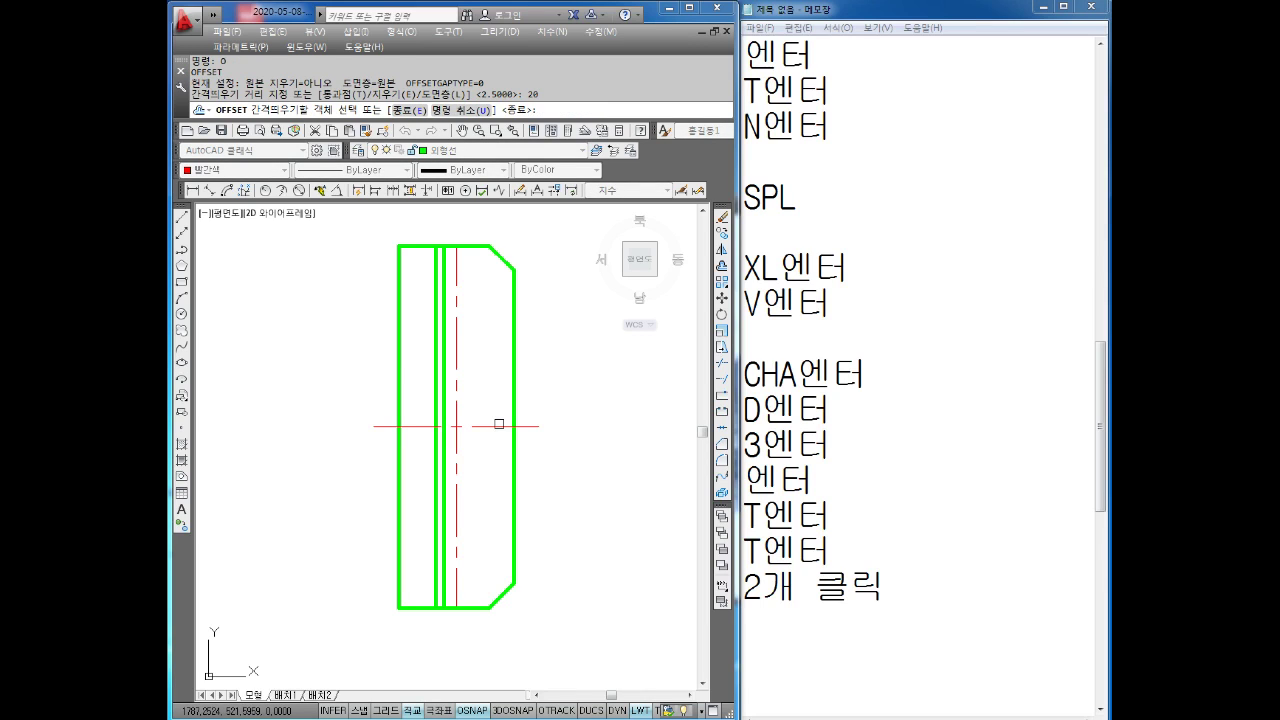
left_click(499, 424)
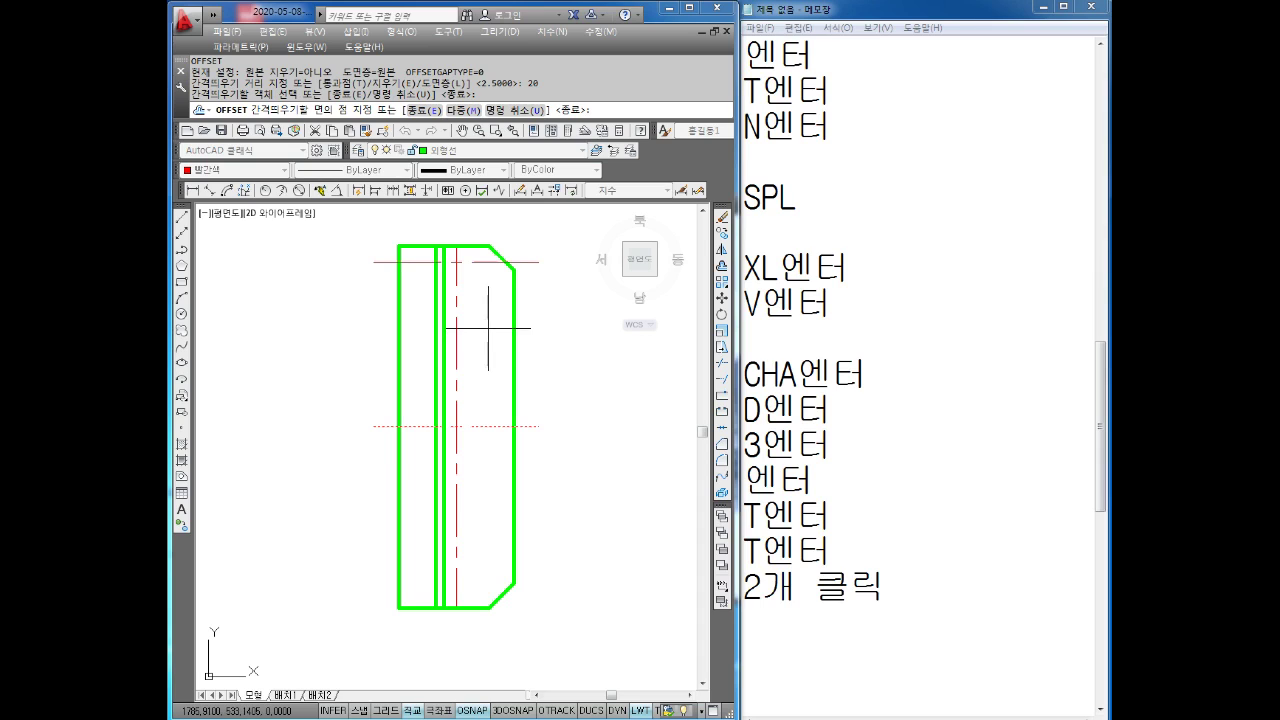
key("Escape")
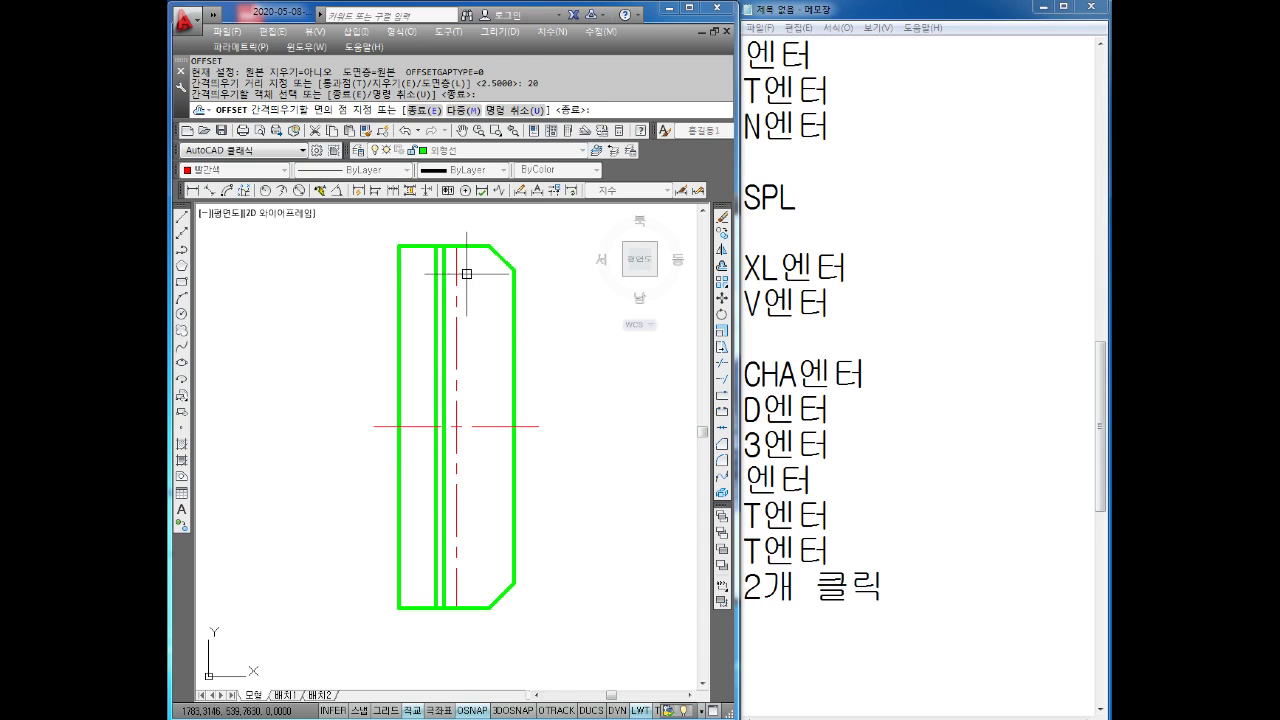
key("Escape")
key("Escape")
key("Escape")
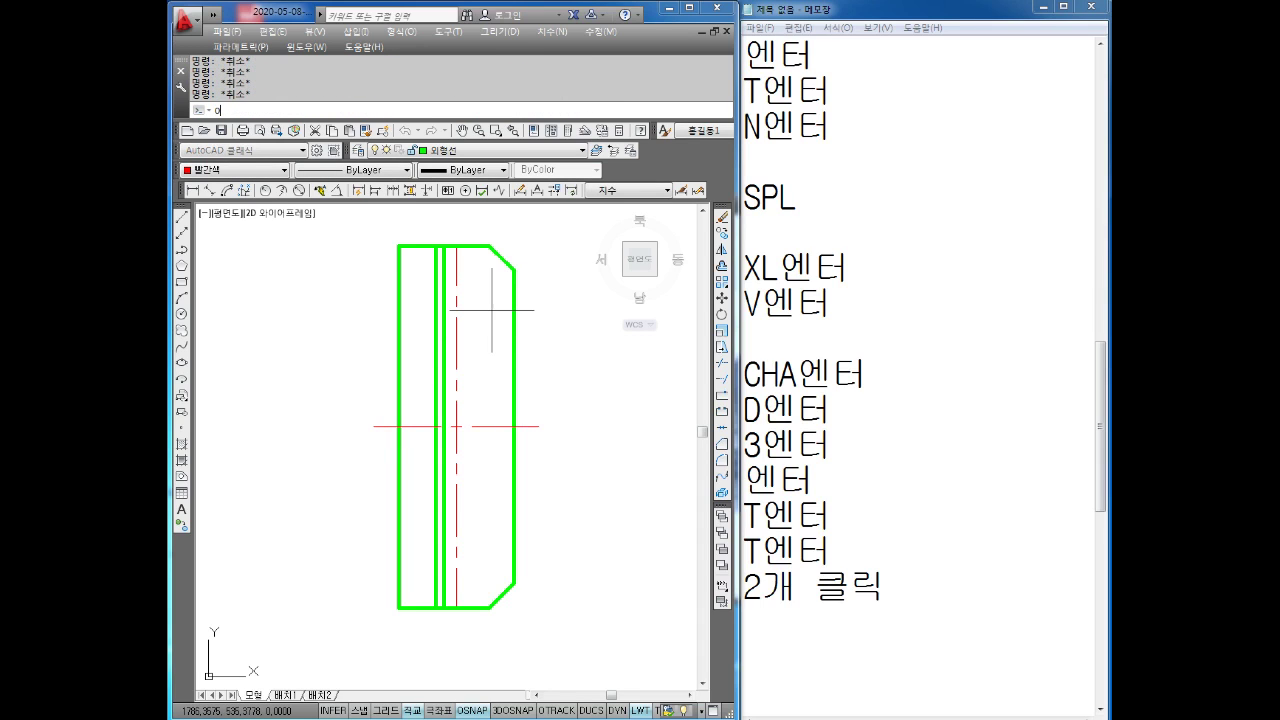
- Offset the horizontal centre line 10 above and 10 below
key("Return")
type("10")
key("Return")
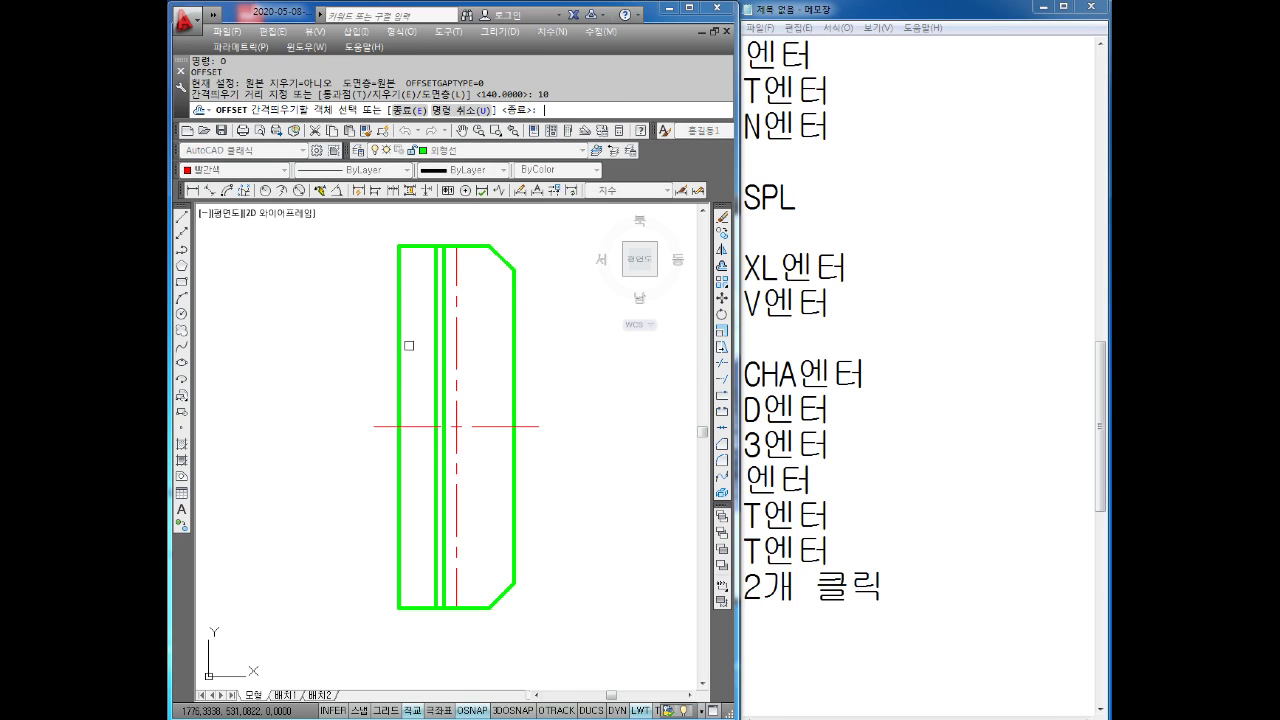
left_click(486, 427)
left_click(466, 366)
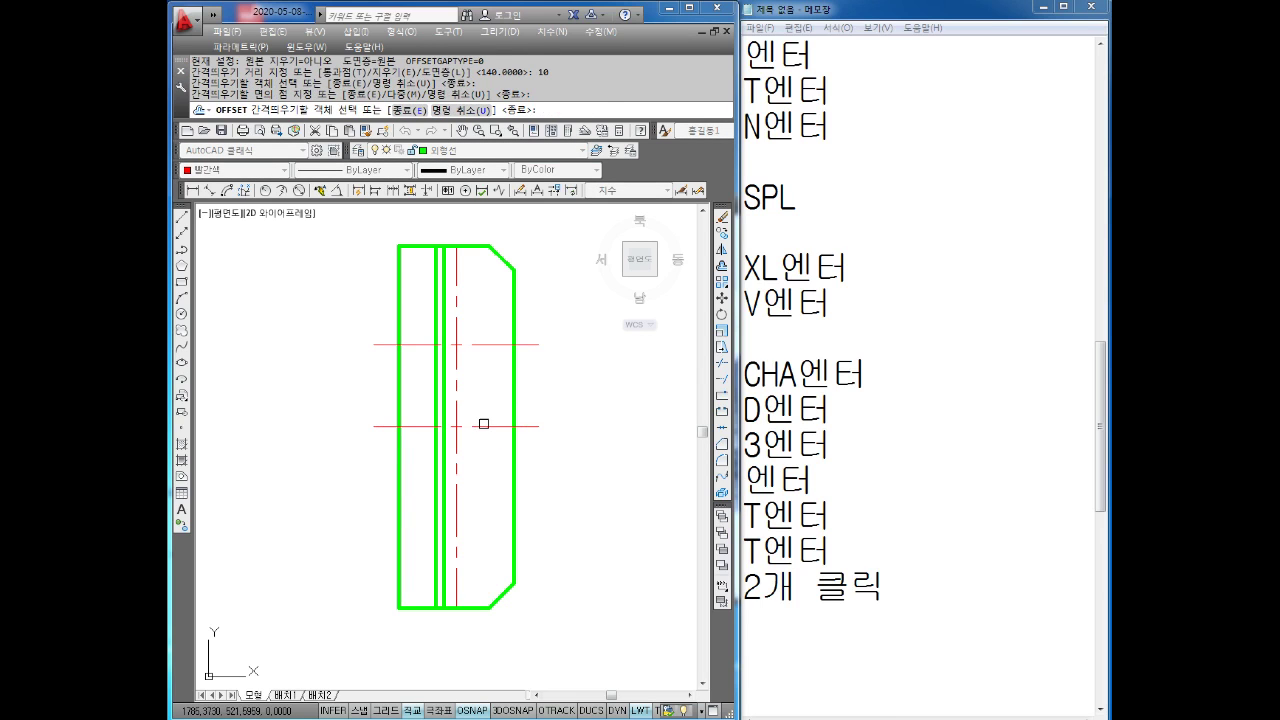
left_click(485, 428)
key("Escape")
key("Escape")
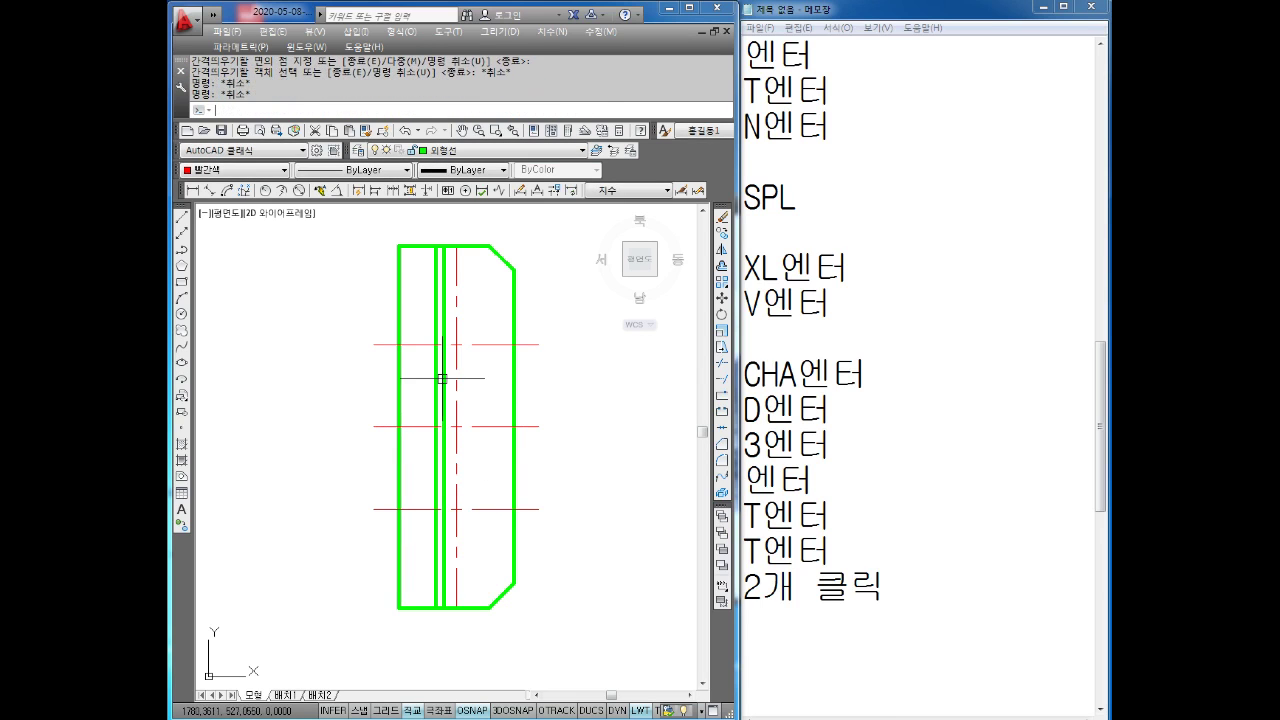
key("Escape")
- Move the two horizontal offset lines onto the 외형선 outline layer
left_click(456, 344)
left_click(427, 491)
left_click(410, 543)
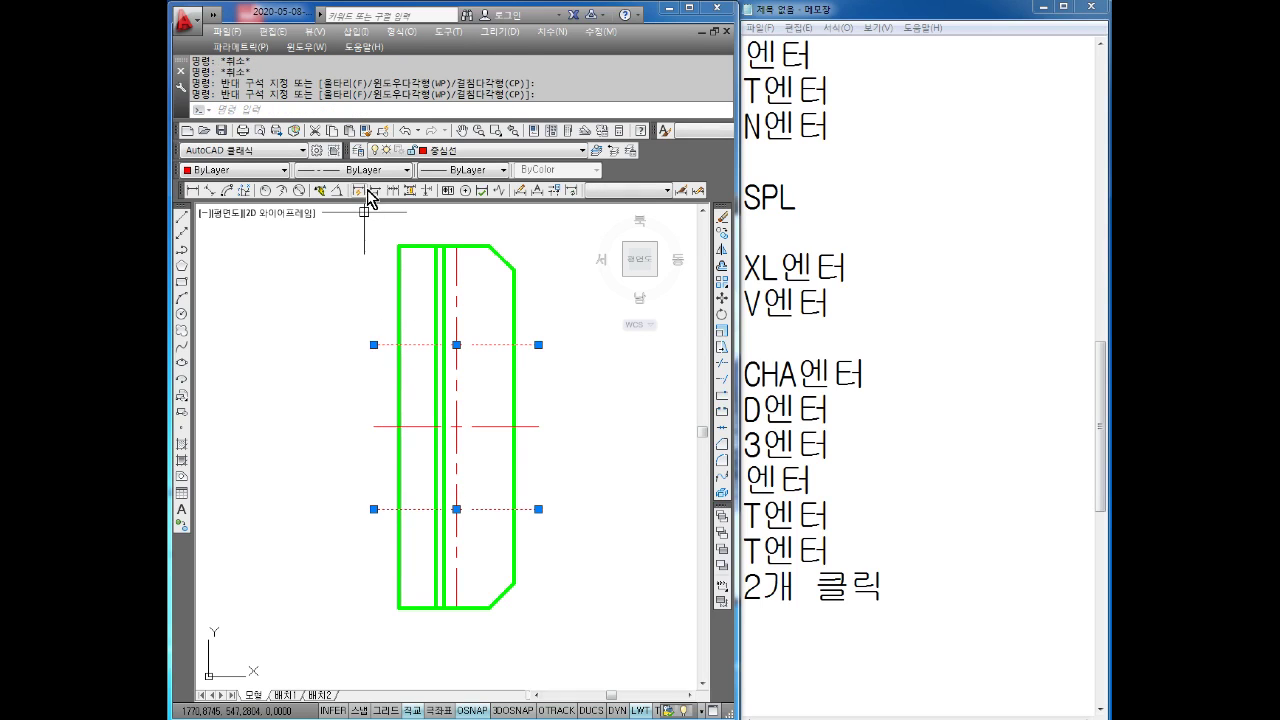
left_click(440, 152)
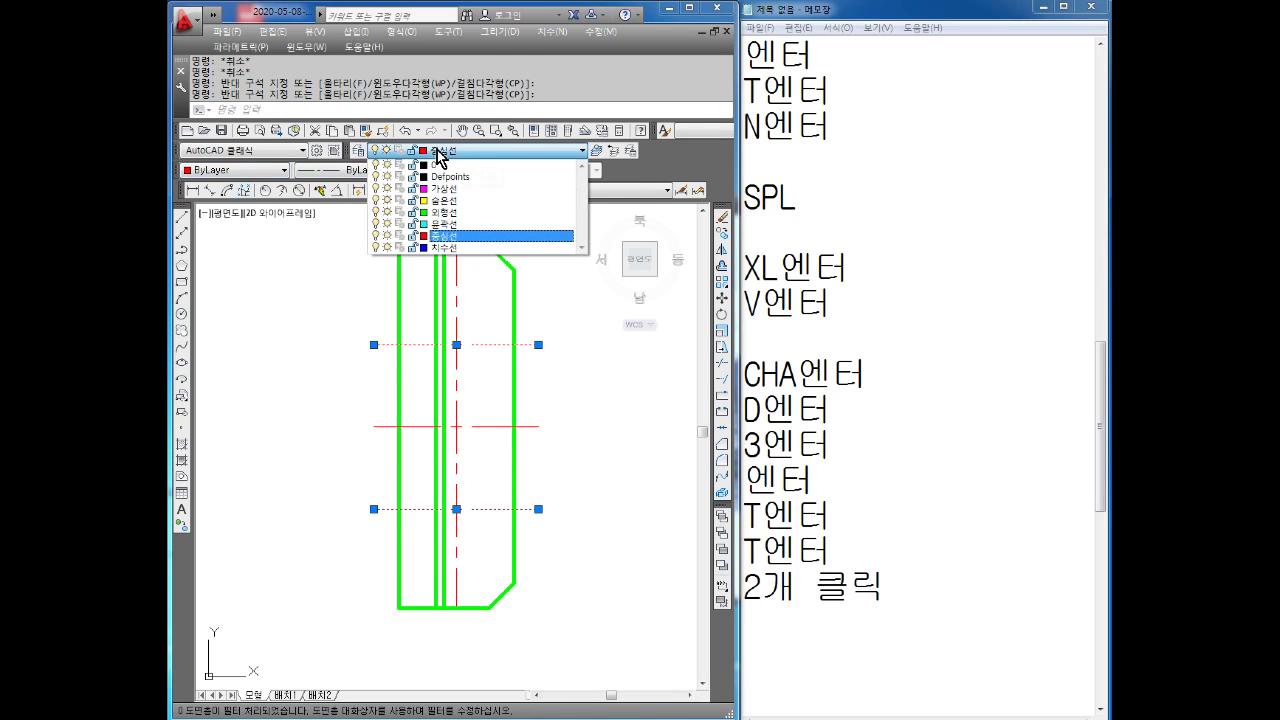
left_click(445, 212)
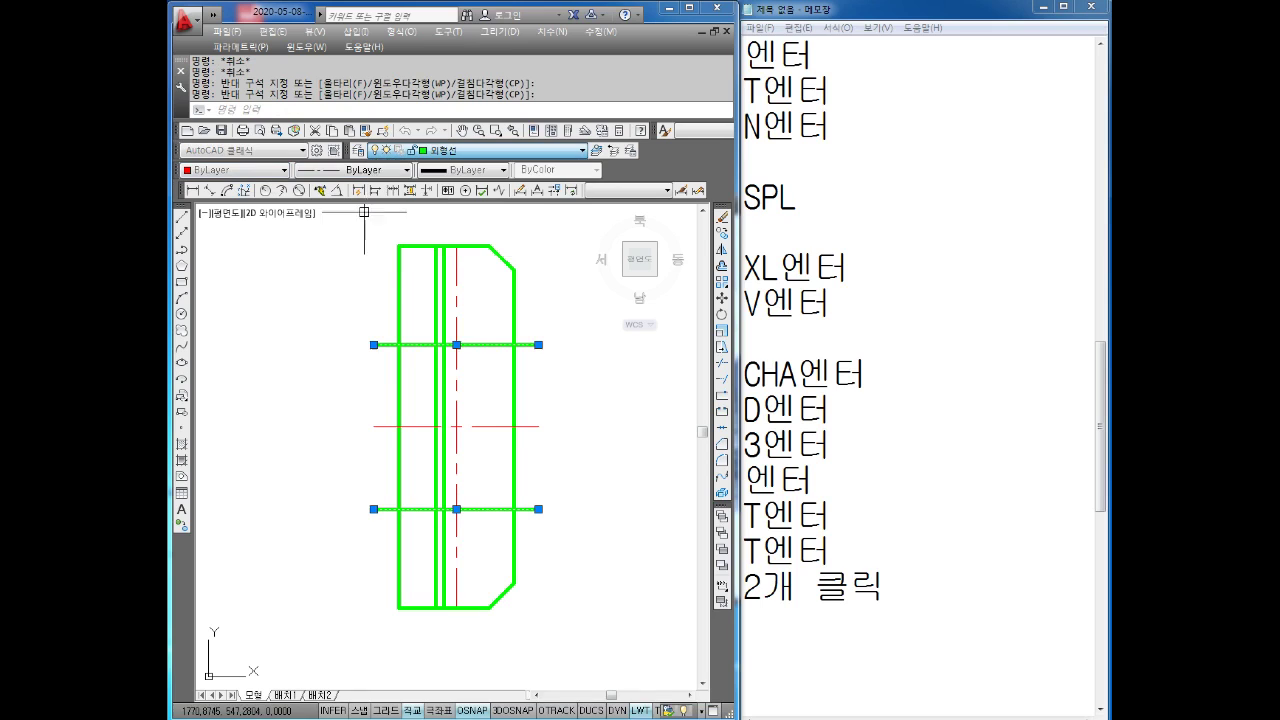
key("Escape")
key("Escape")
- Trim the right-hand parts of the upper and lower offset lines at the centre line
type("TR")
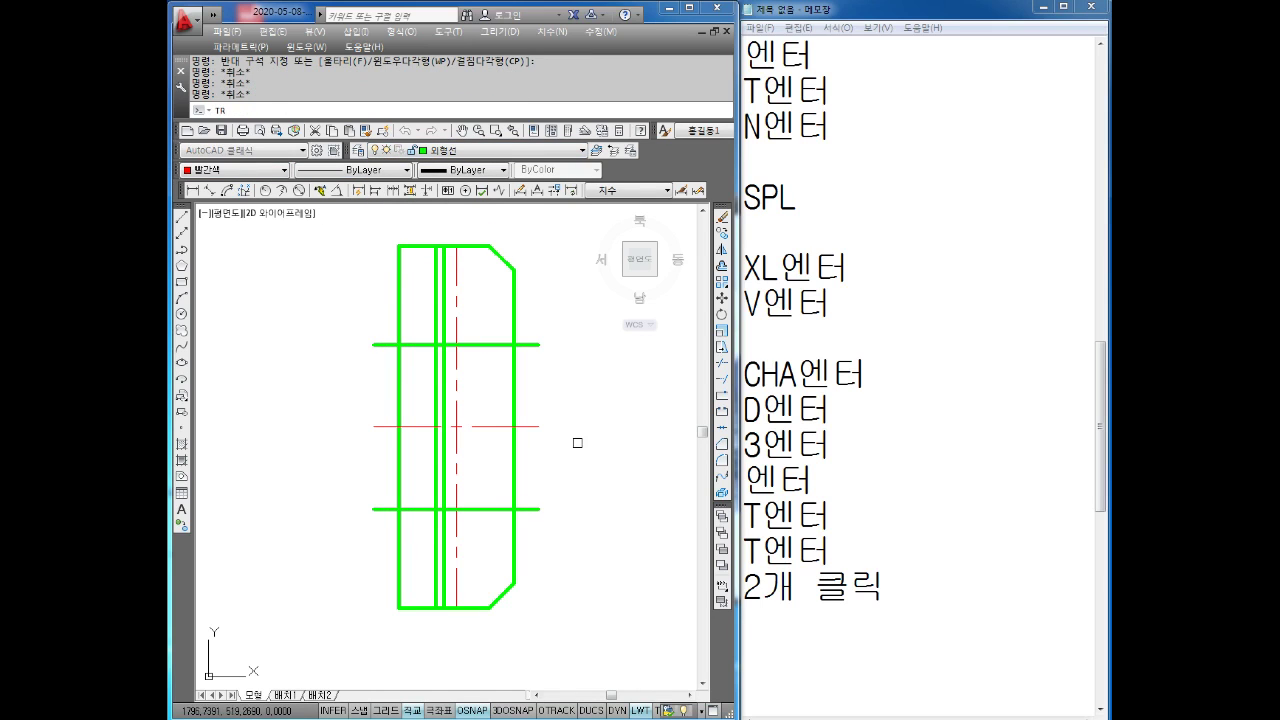
key("Return")
scroll(450, 376, "up", 2)
left_click(436, 359)
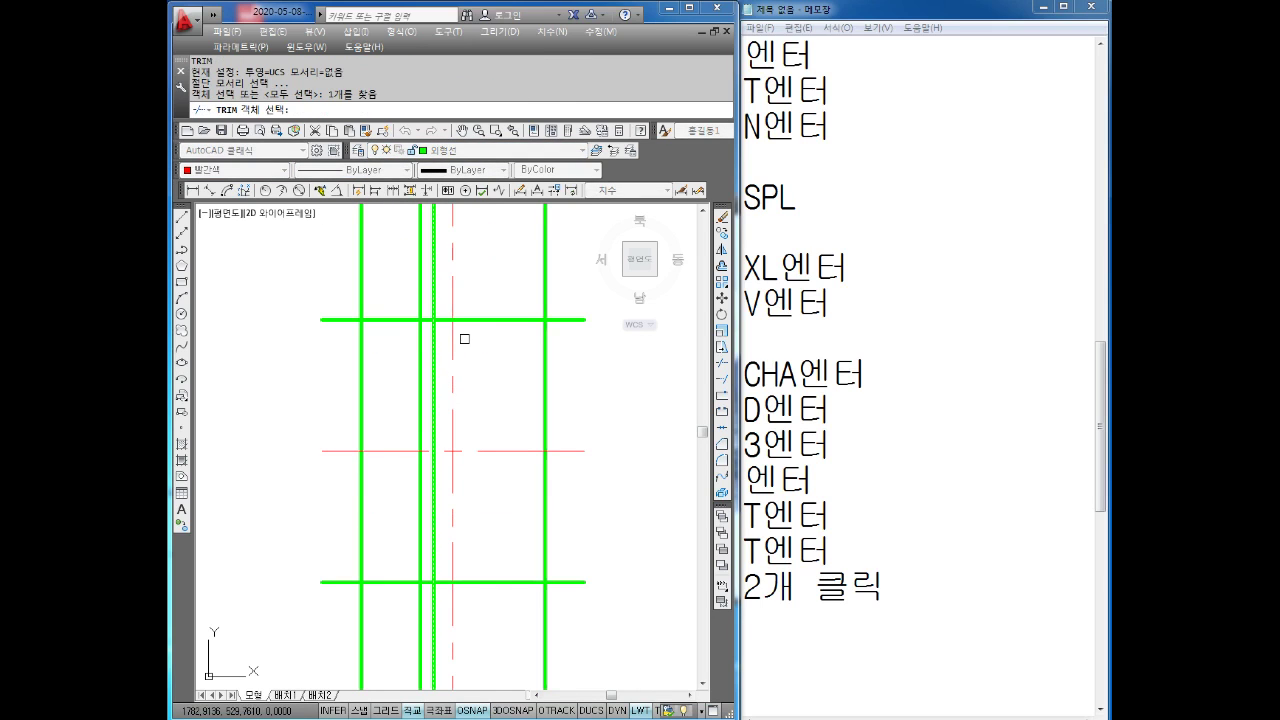
key("Return")
key("Return")
key("Return")
left_click(509, 371)
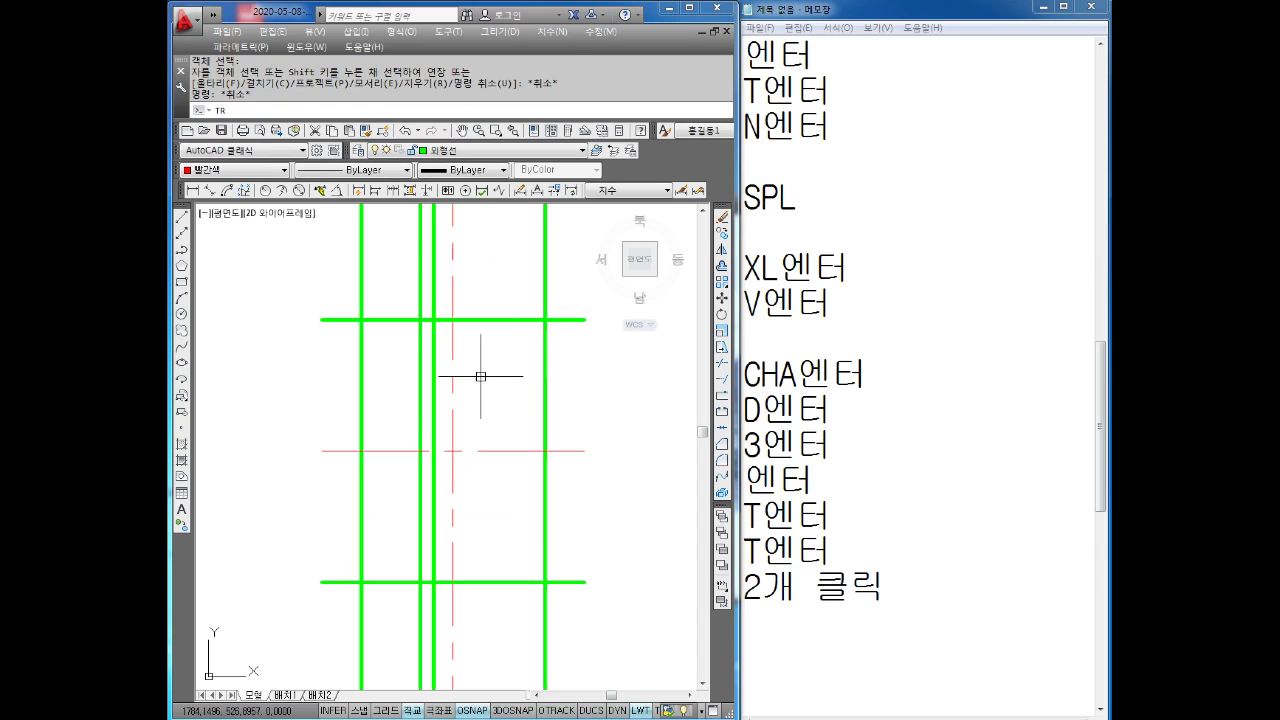
left_click(461, 362)
key("Return")
left_click(479, 338)
left_click(505, 305)
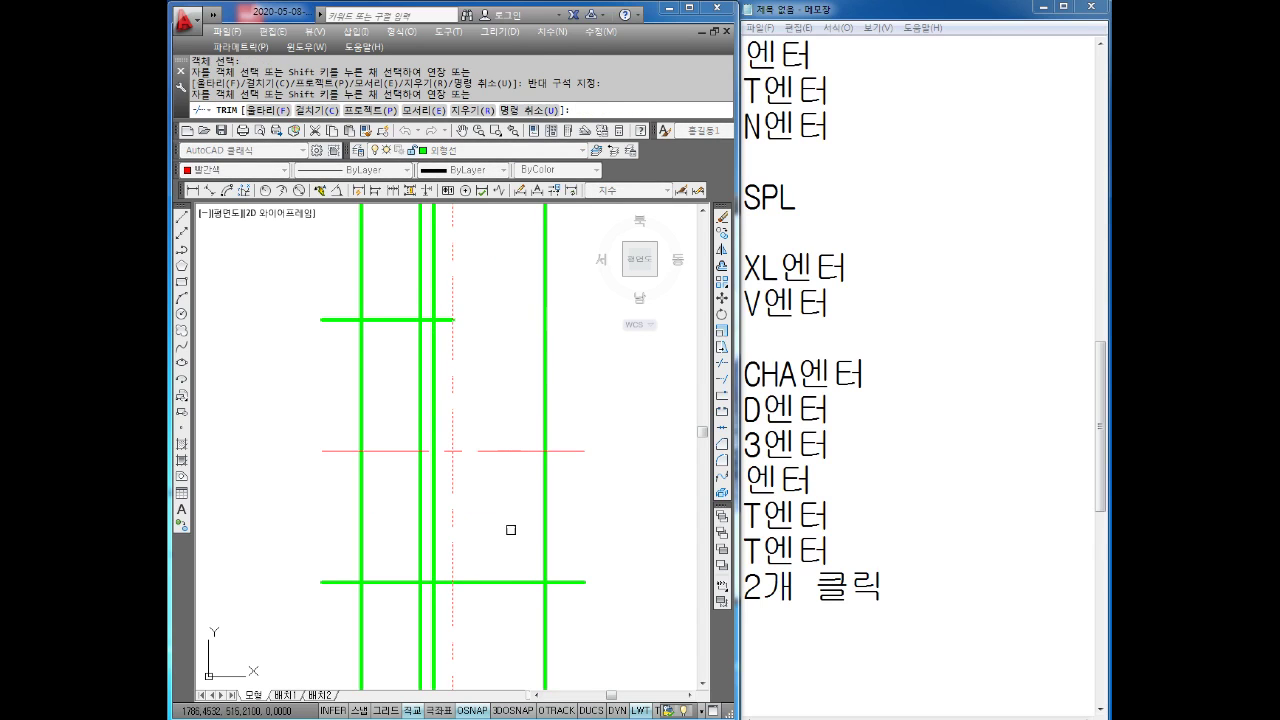
left_click(518, 530)
left_click(494, 620)
- Pan to the chamfered top and rerun TR using all lines as cutting edges, then exit
middle_click_drag(462, 529, 504, 556)
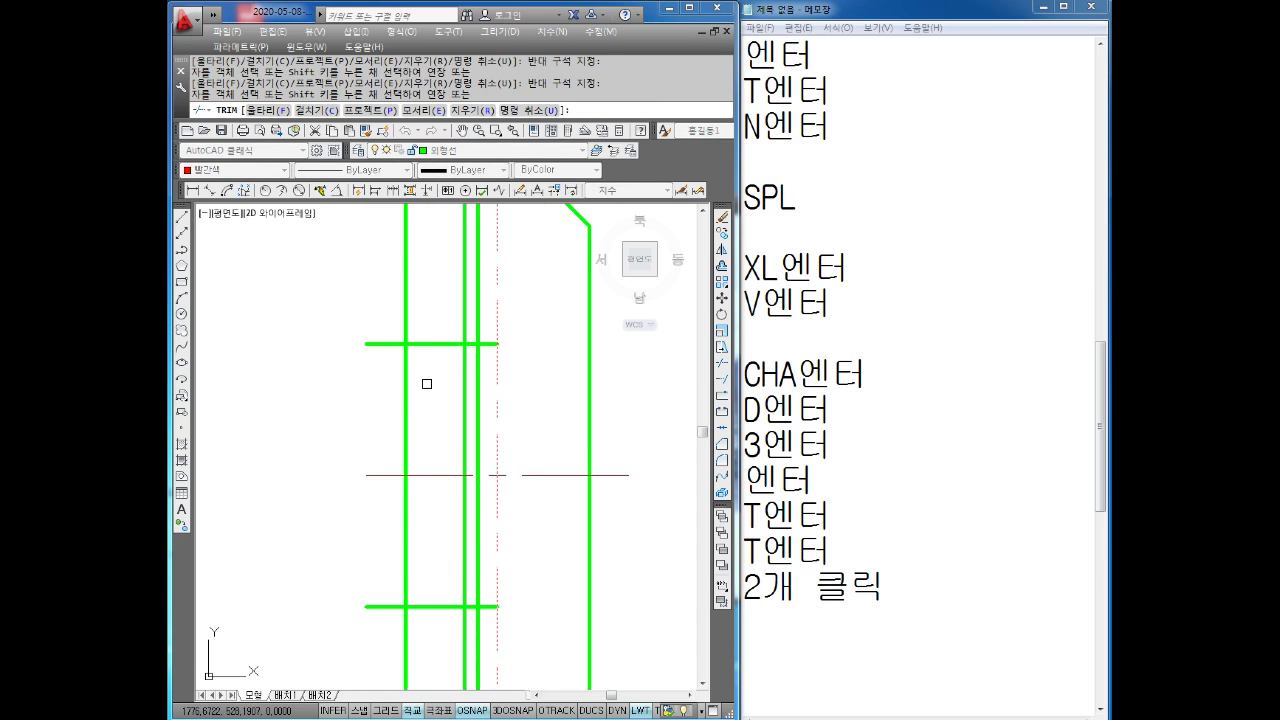
middle_click_drag(427, 384, 442, 433)
key("Return")
key("Return")
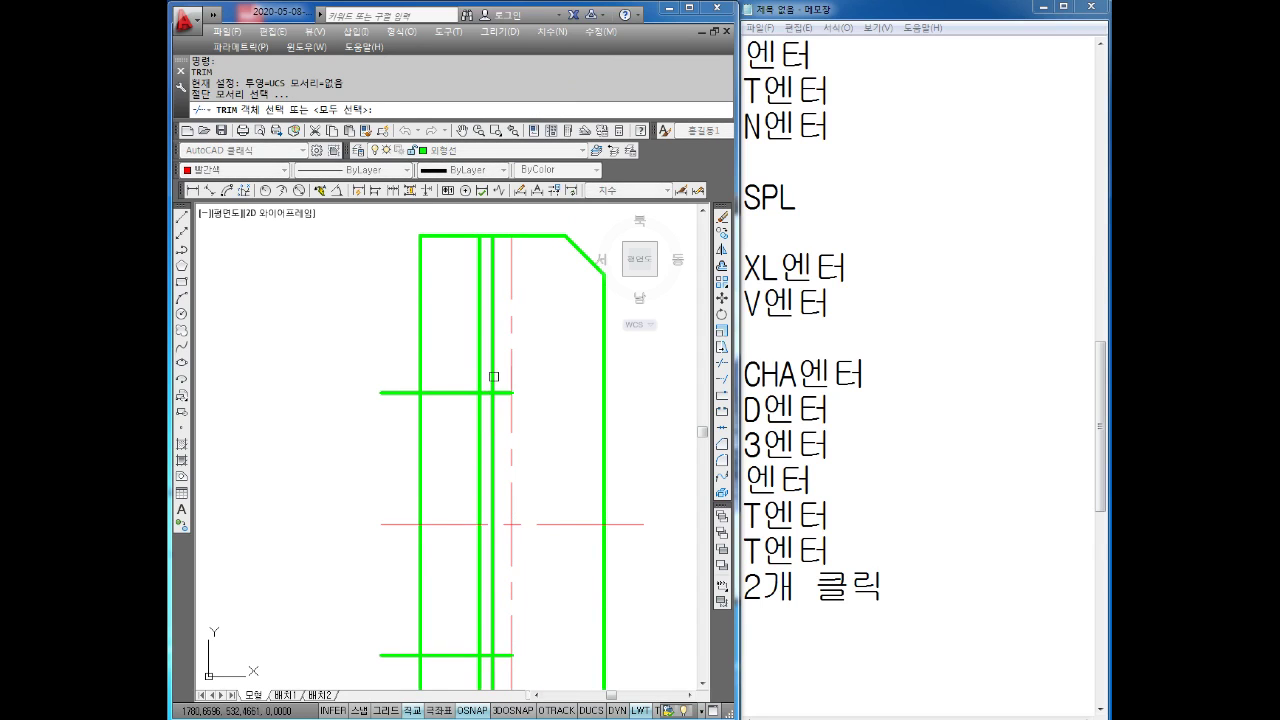
key("Escape")
type("TR")
key("Return")
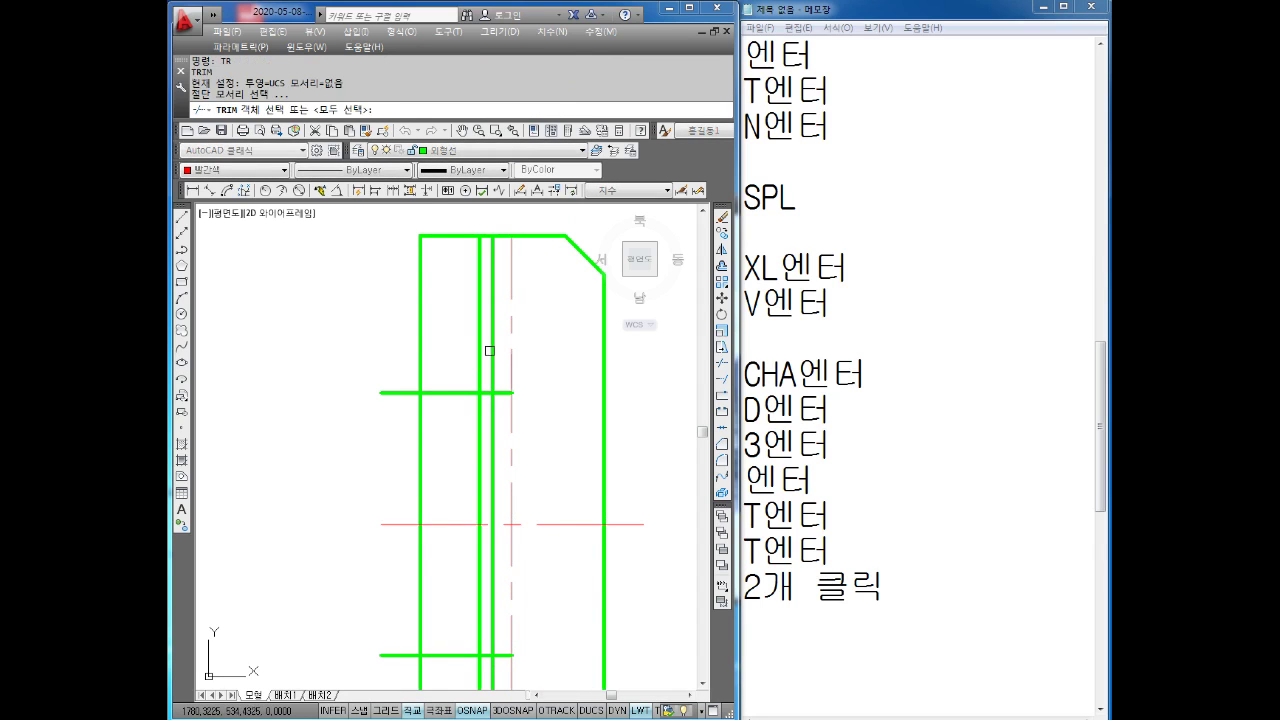
key("Return")
scroll(489, 350, "down", 2)
scroll(501, 520, "up", 2)
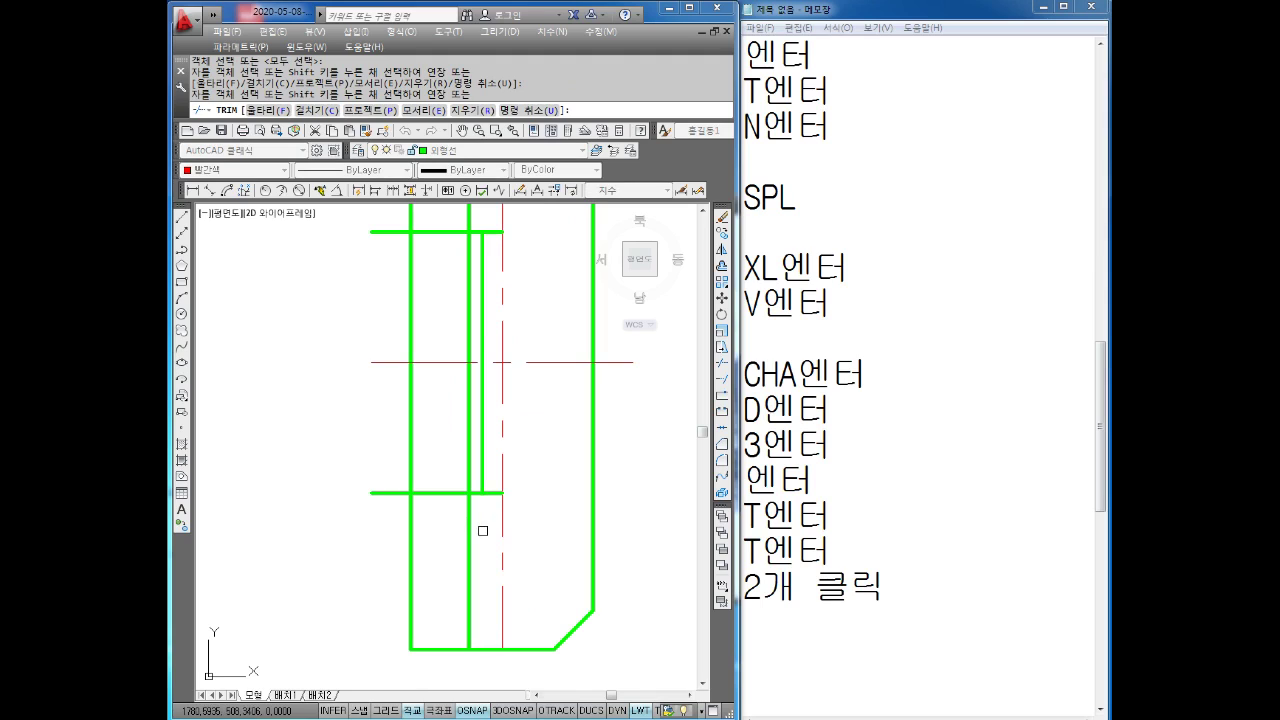
scroll(483, 530, "down", 2)
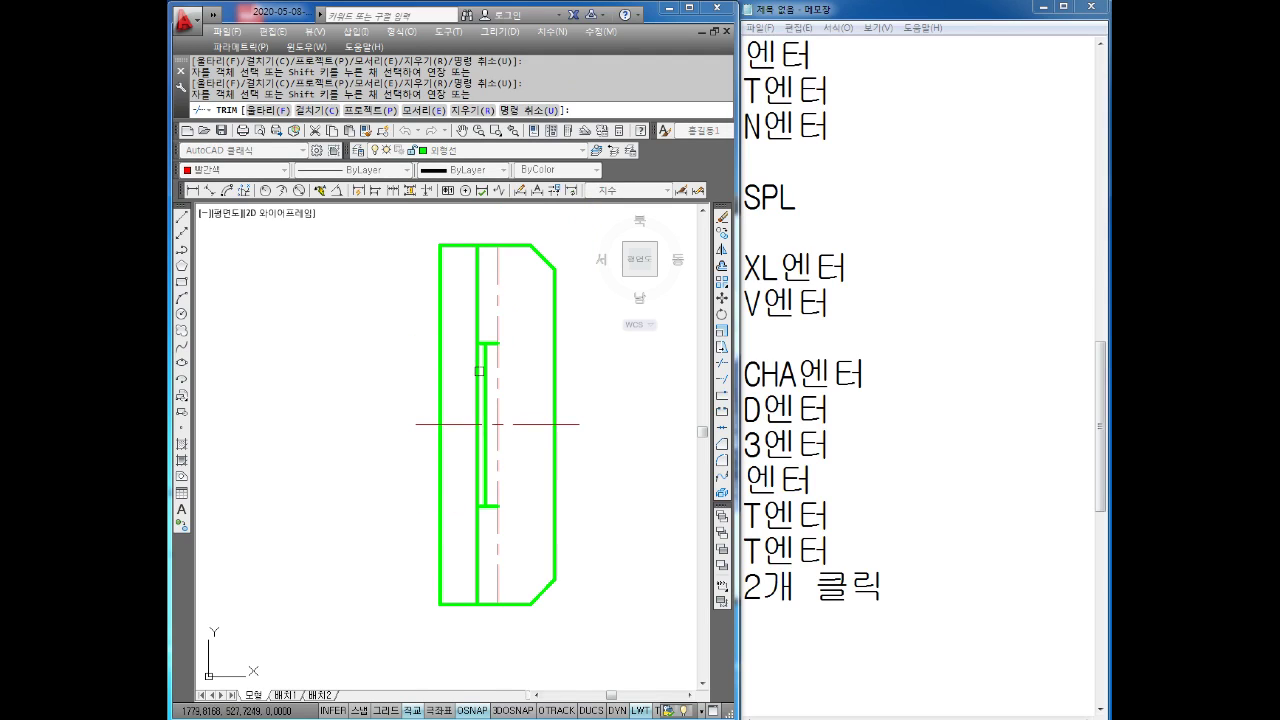
key("Escape")
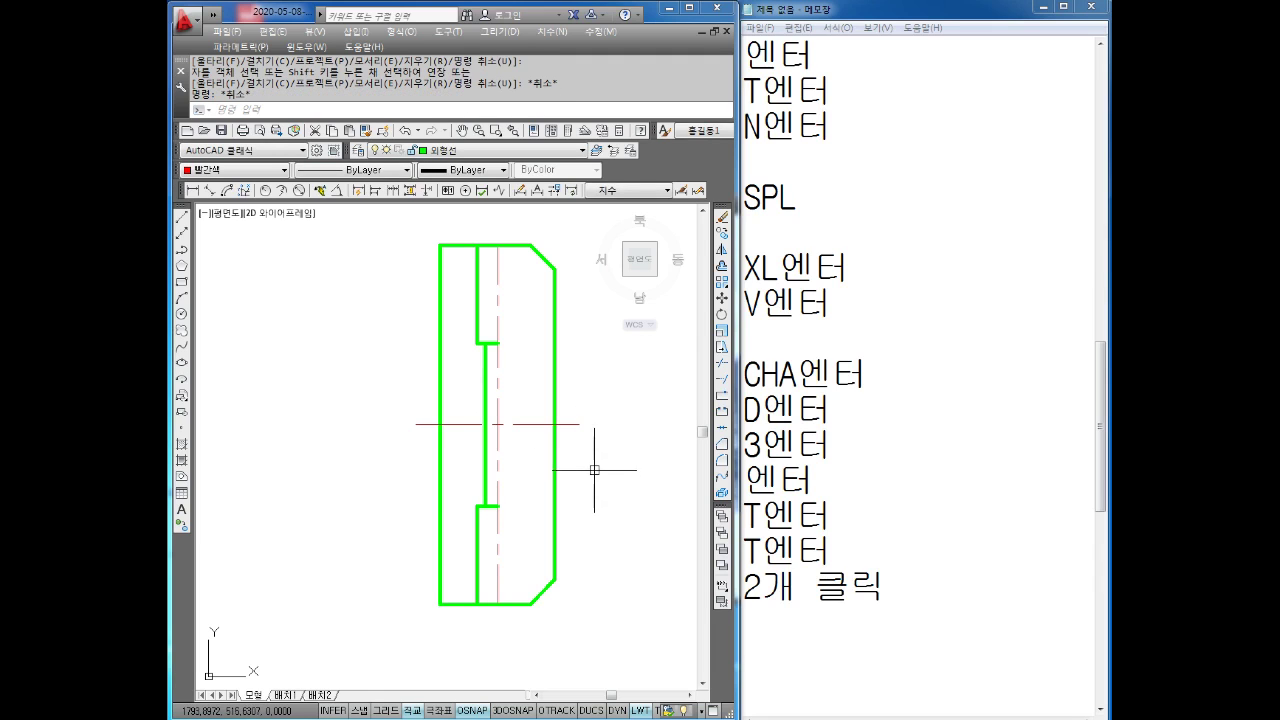
scroll(470, 450, "up", 1)
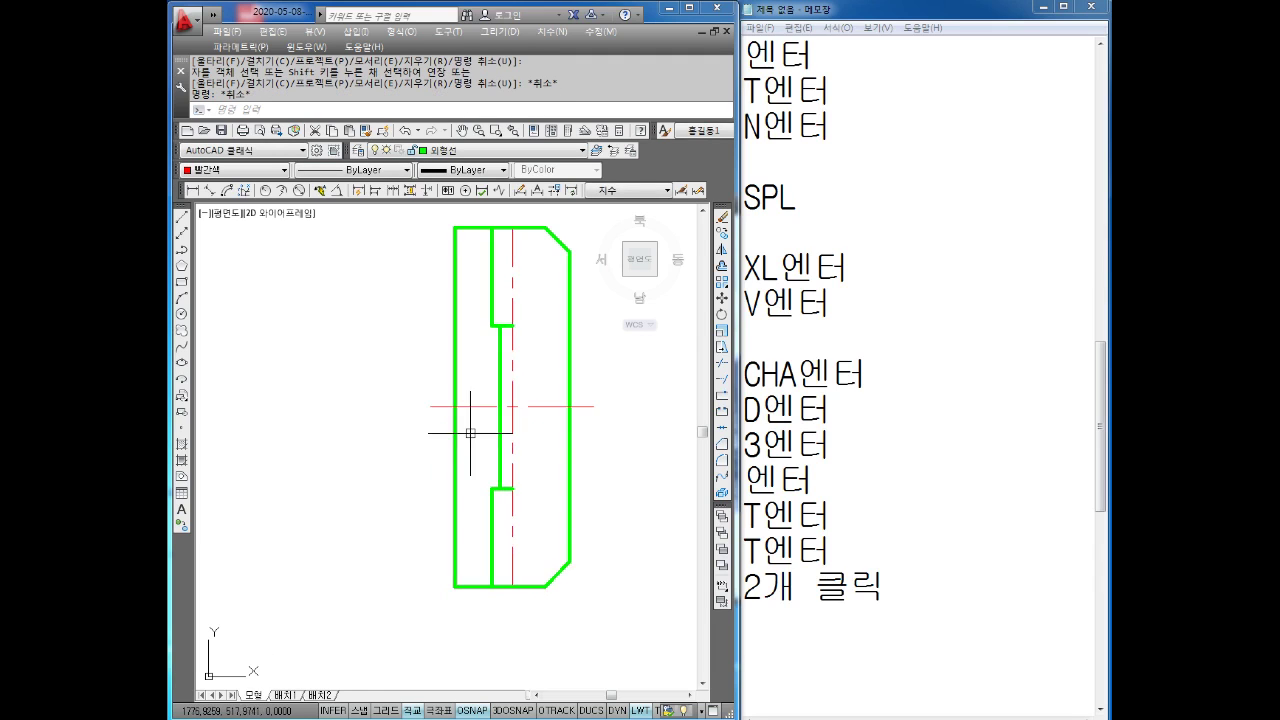
scroll(488, 460, "down", 1)
key("Escape")
key("Escape")
type("H")
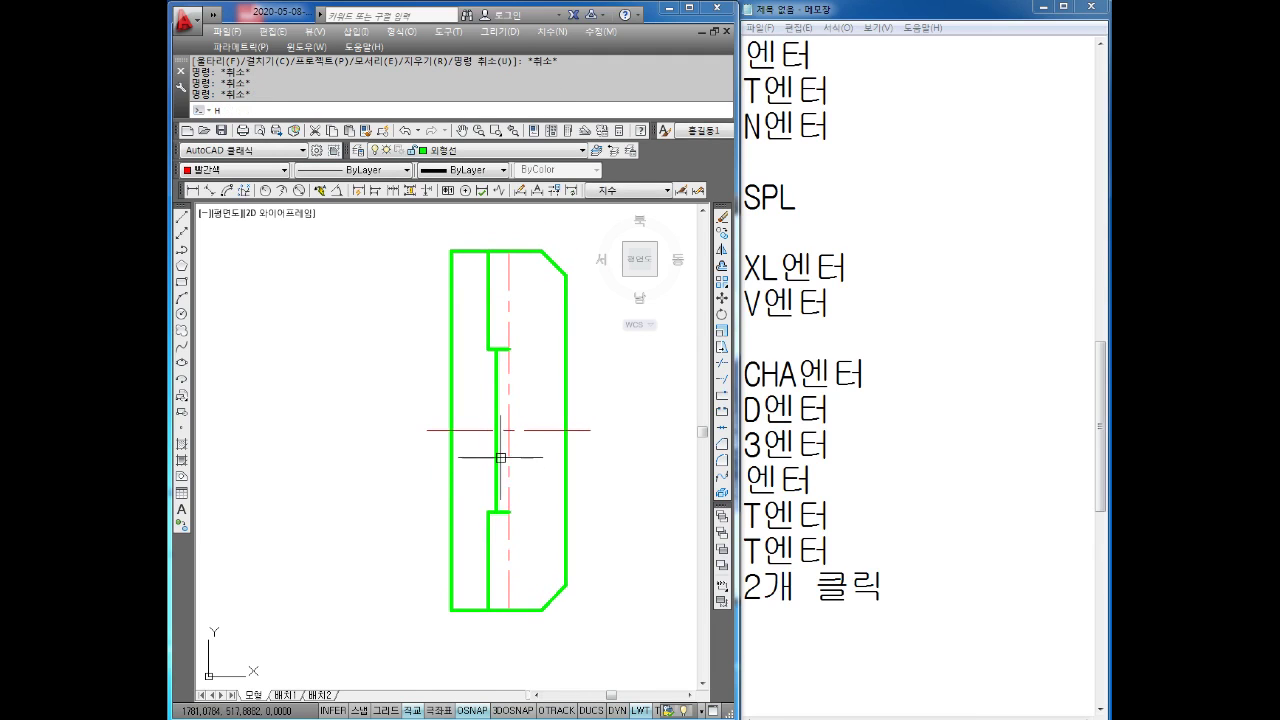
- Fill the section's left strip with red ANSI31 diagonal hatching at scale 0.5
key("Return")
left_click(857, 120)
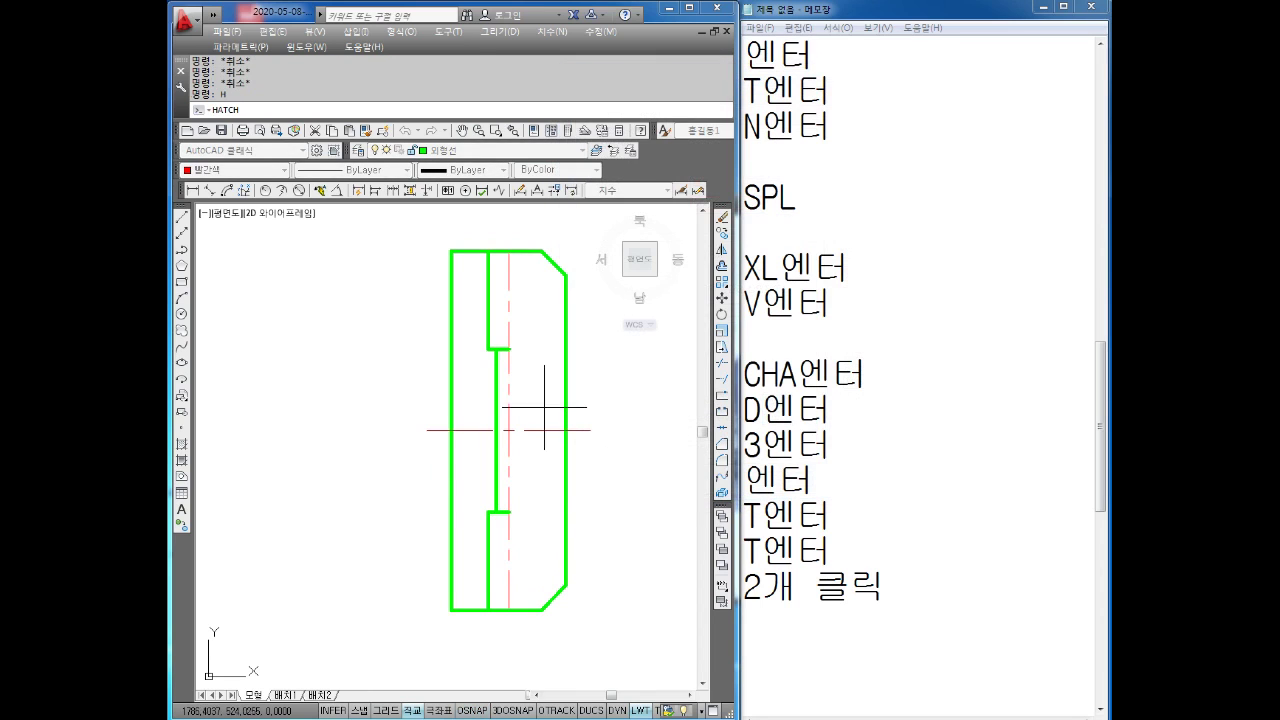
left_click(500, 395)
key("Return")
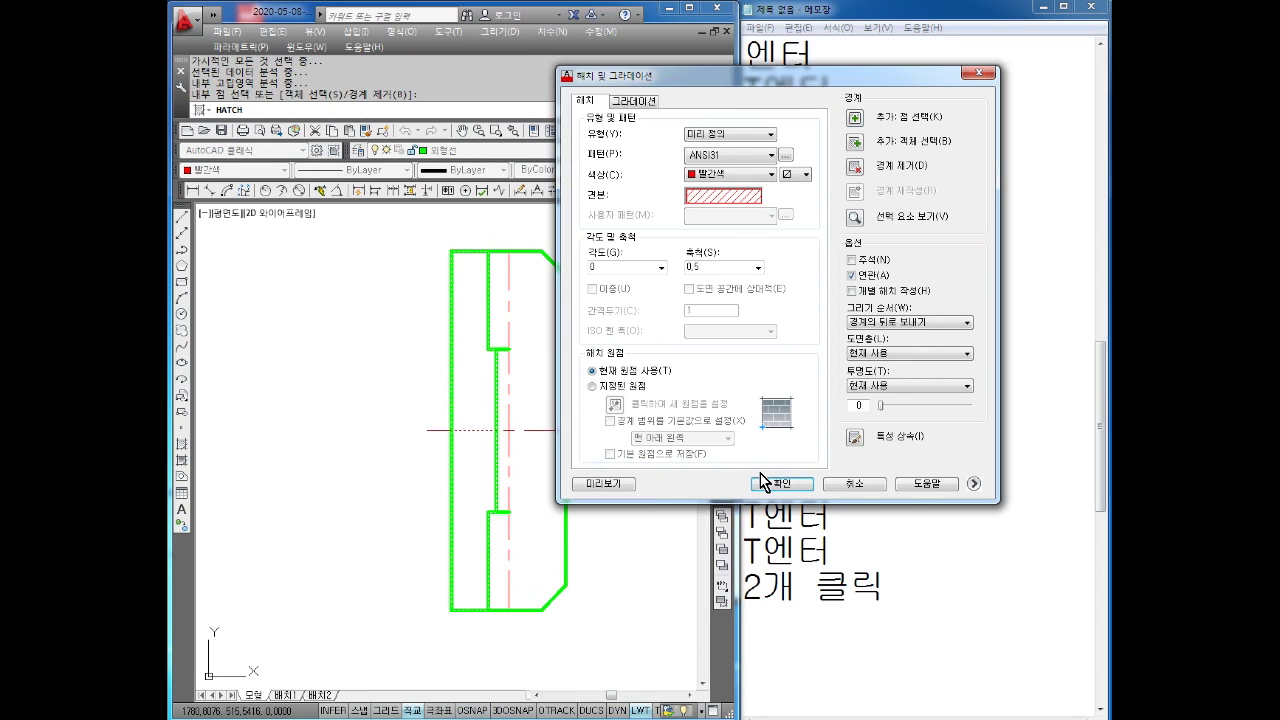
left_click(781, 484)
key("Escape")
- Keep the new hatch's lineweight set to ByLayer so it draws with thin lines
left_click(473, 430)
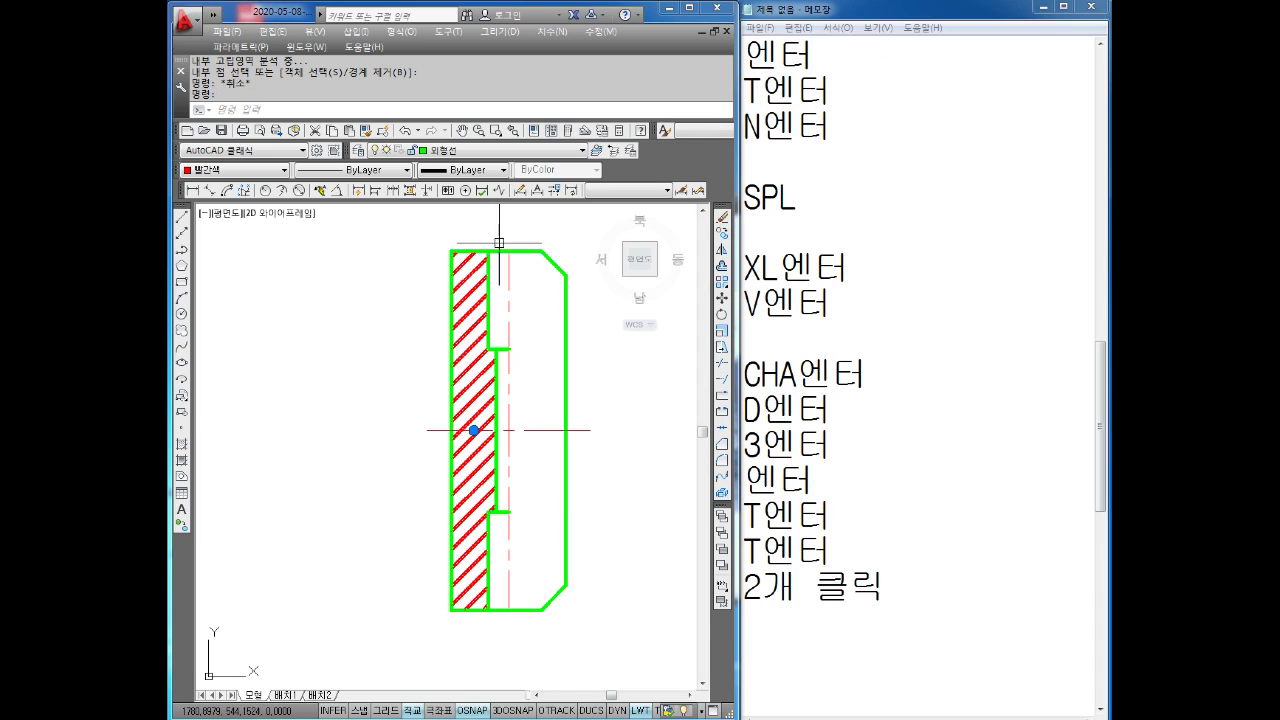
left_click(466, 170)
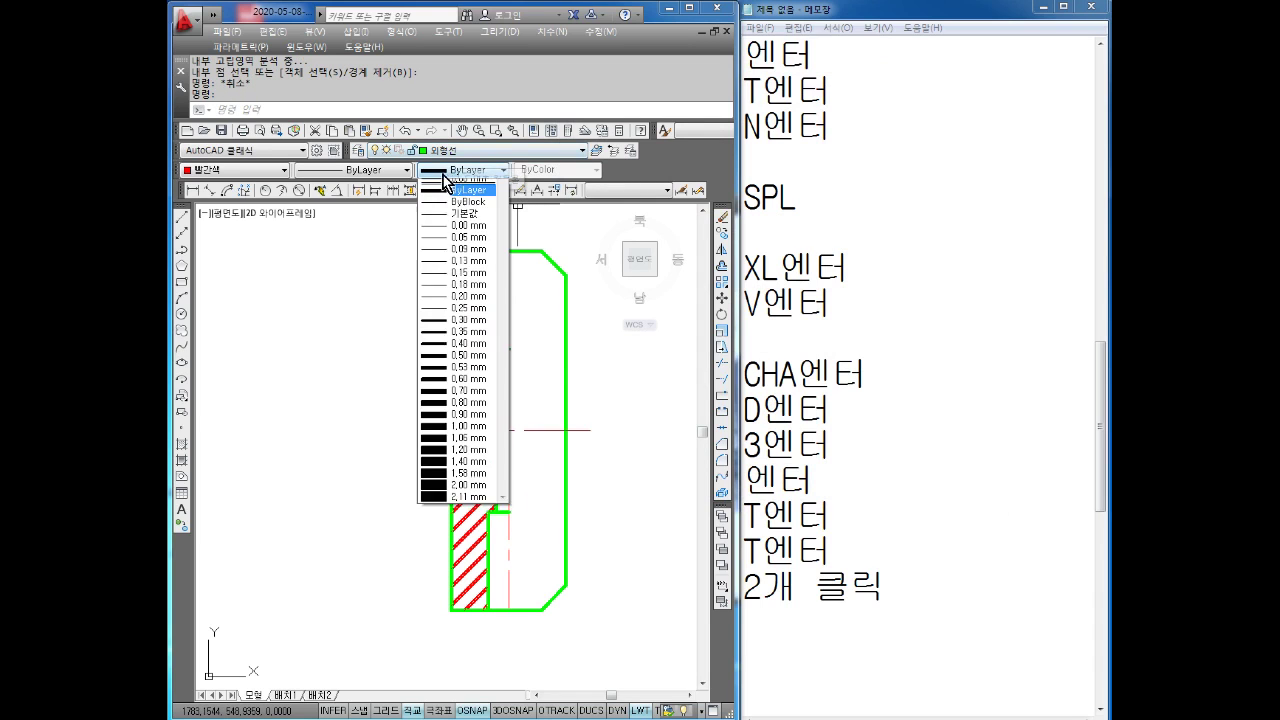
left_click(461, 208)
key("Escape")
key("Escape")
middle_click_drag(506, 323, 501, 307)
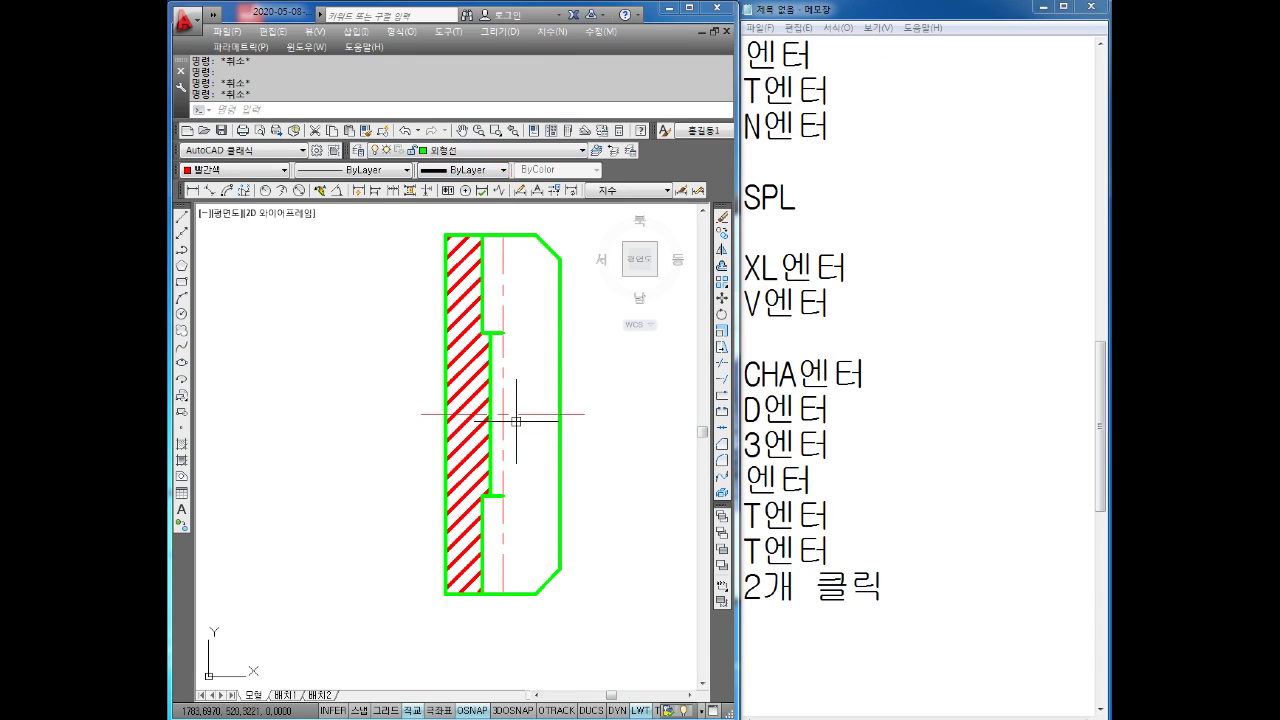
scroll(534, 446, "down", 2)
scroll(530, 465, "down", 3)
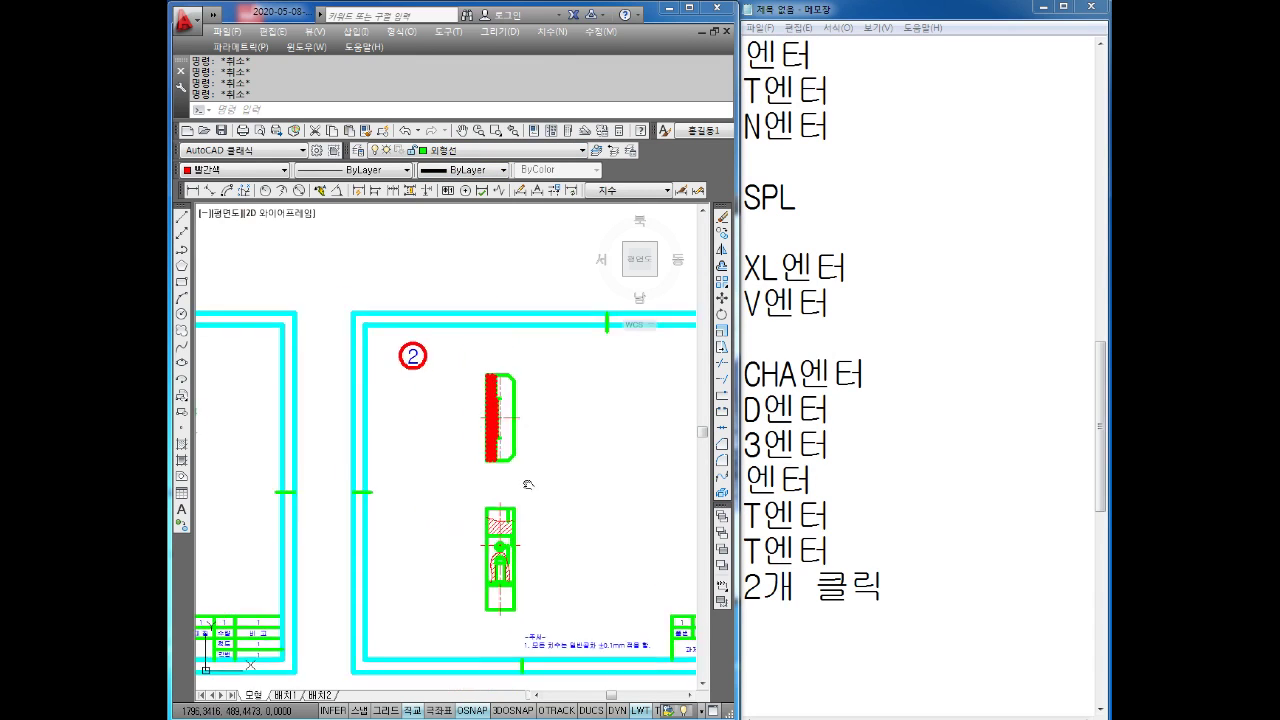
scroll(515, 440, "down", 1)
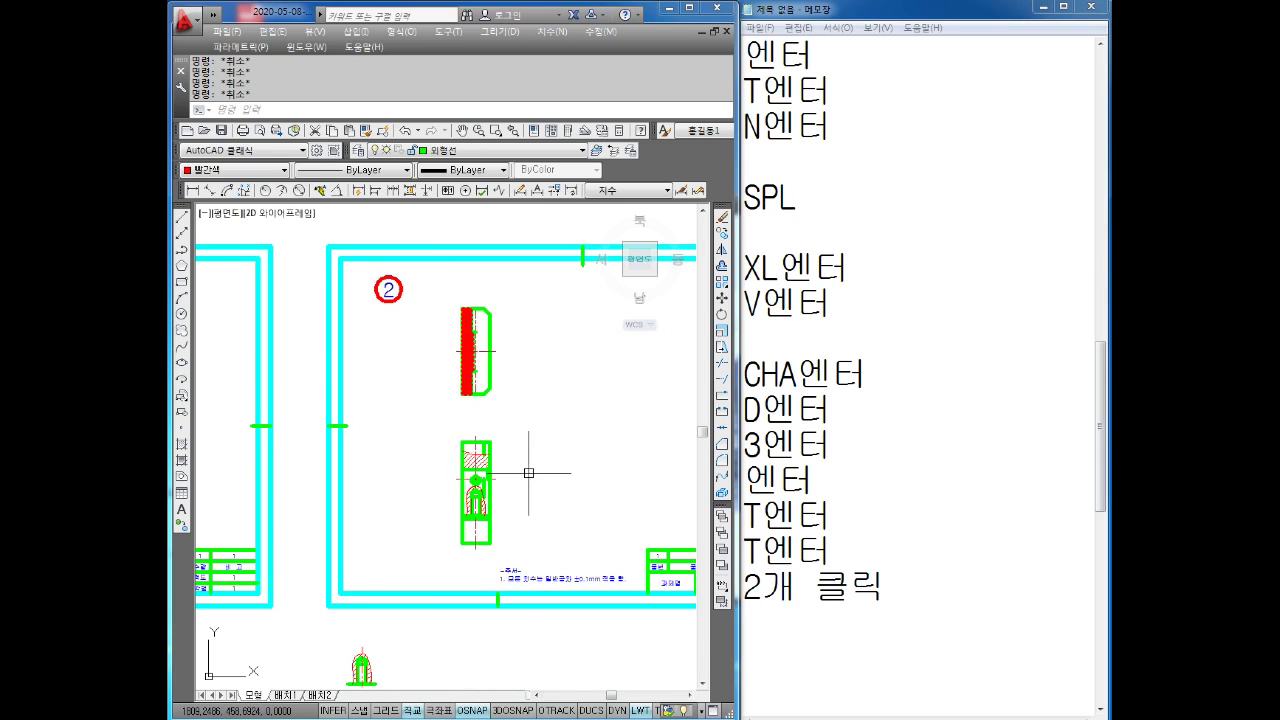
scroll(522, 470, "up", 5)
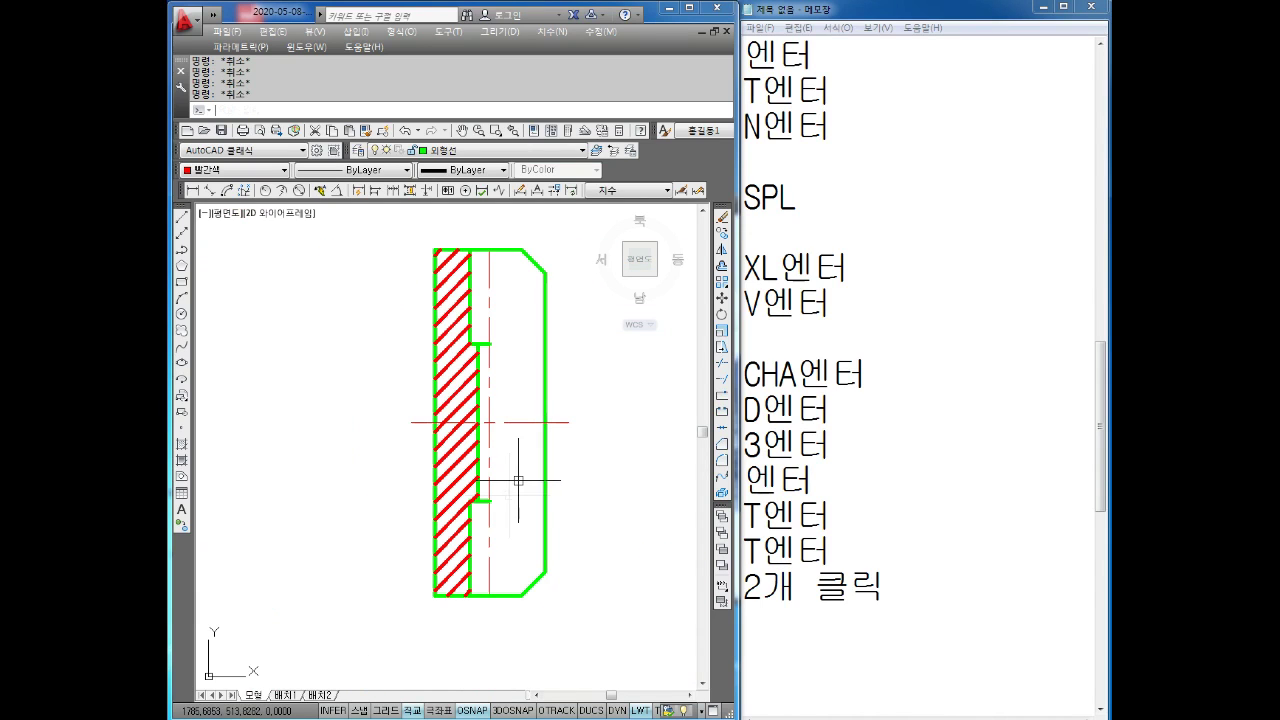
- Delete the red hatch from the section
left_click(450, 470)
key("Delete")
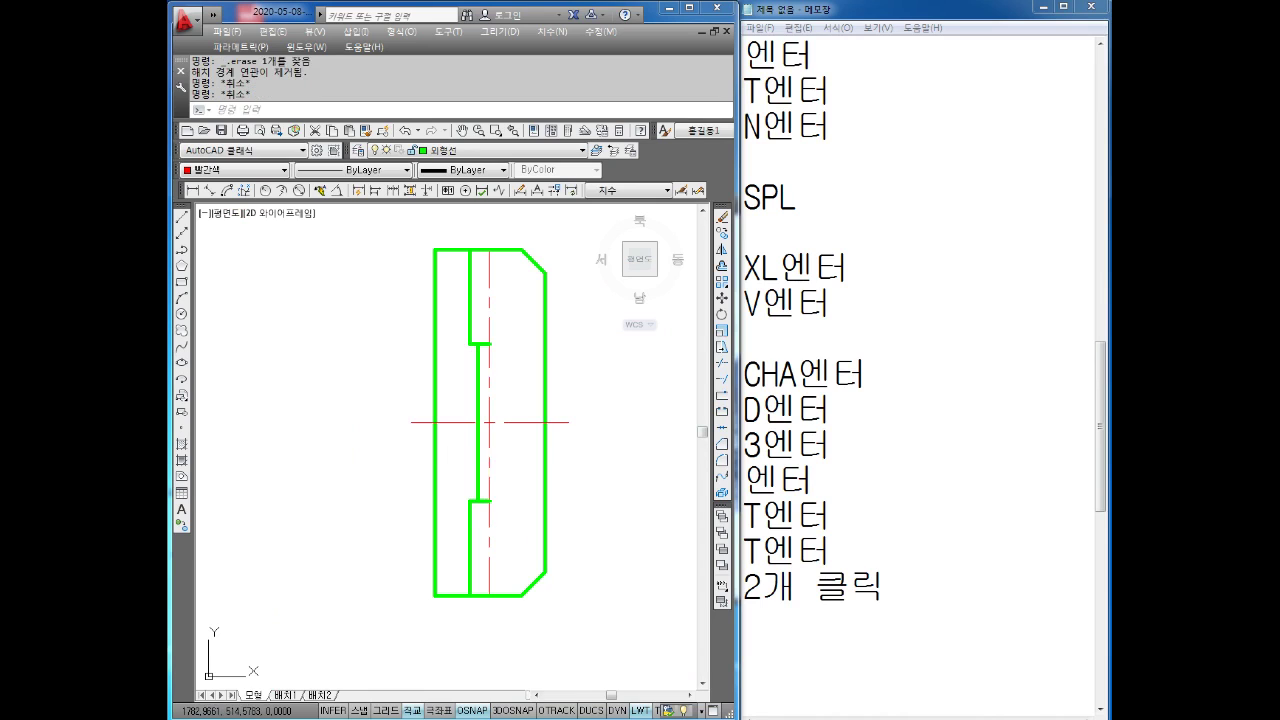
key("Escape")
key("Escape")
key("Return")
key("Return")
key("Escape")
key("Escape")
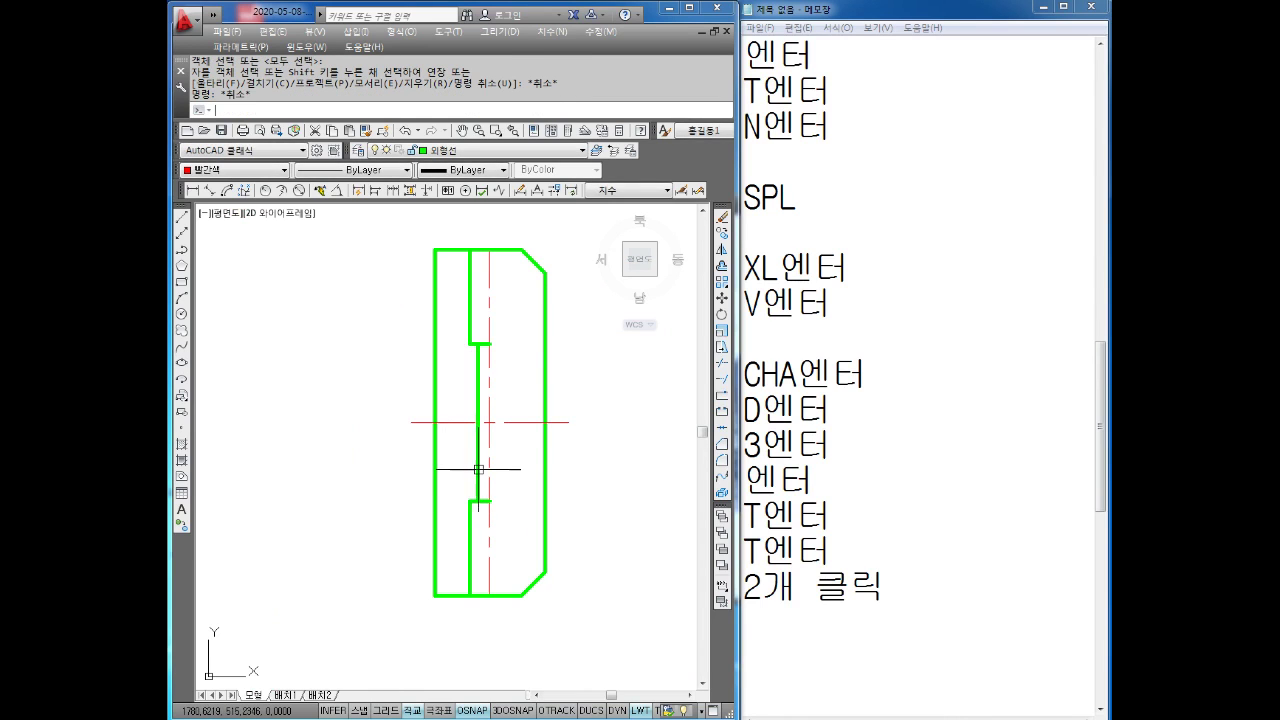
type("SPL")
- Draw a four-point wavy spline break line across the part above the horizontal centre line
key("Return")
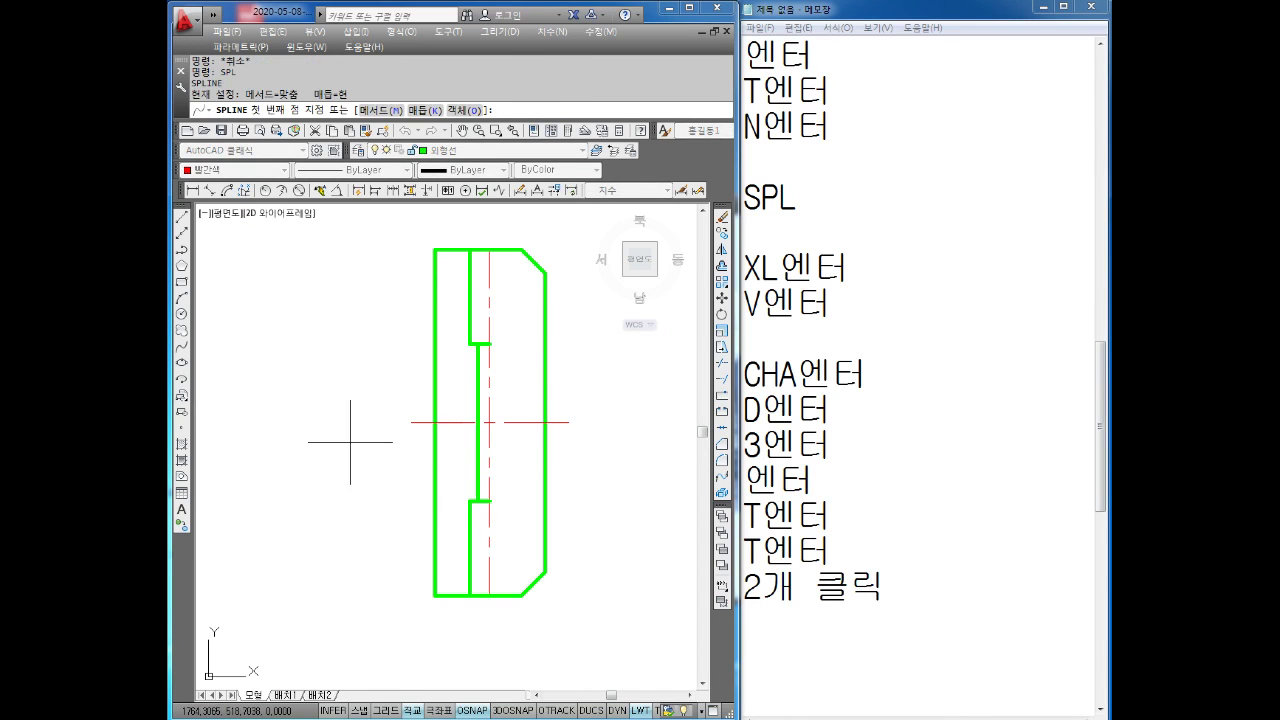
left_click(400, 403)
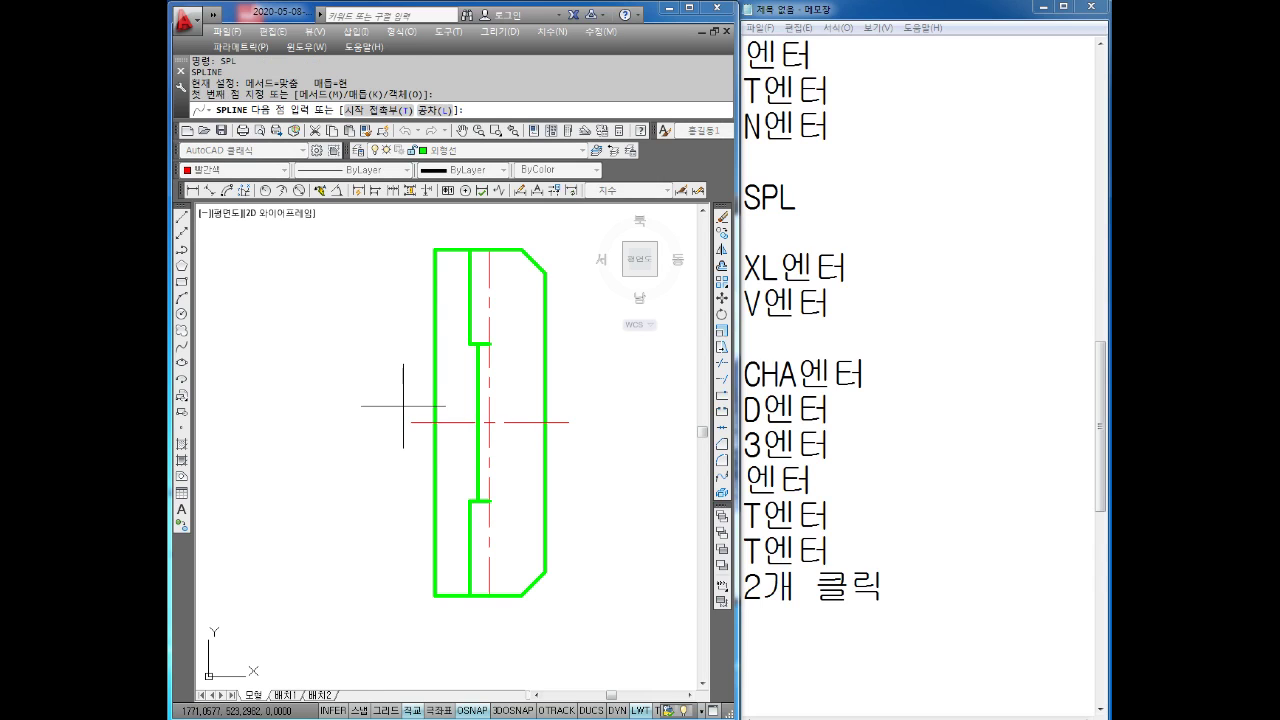
left_click(465, 386)
left_click(525, 376)
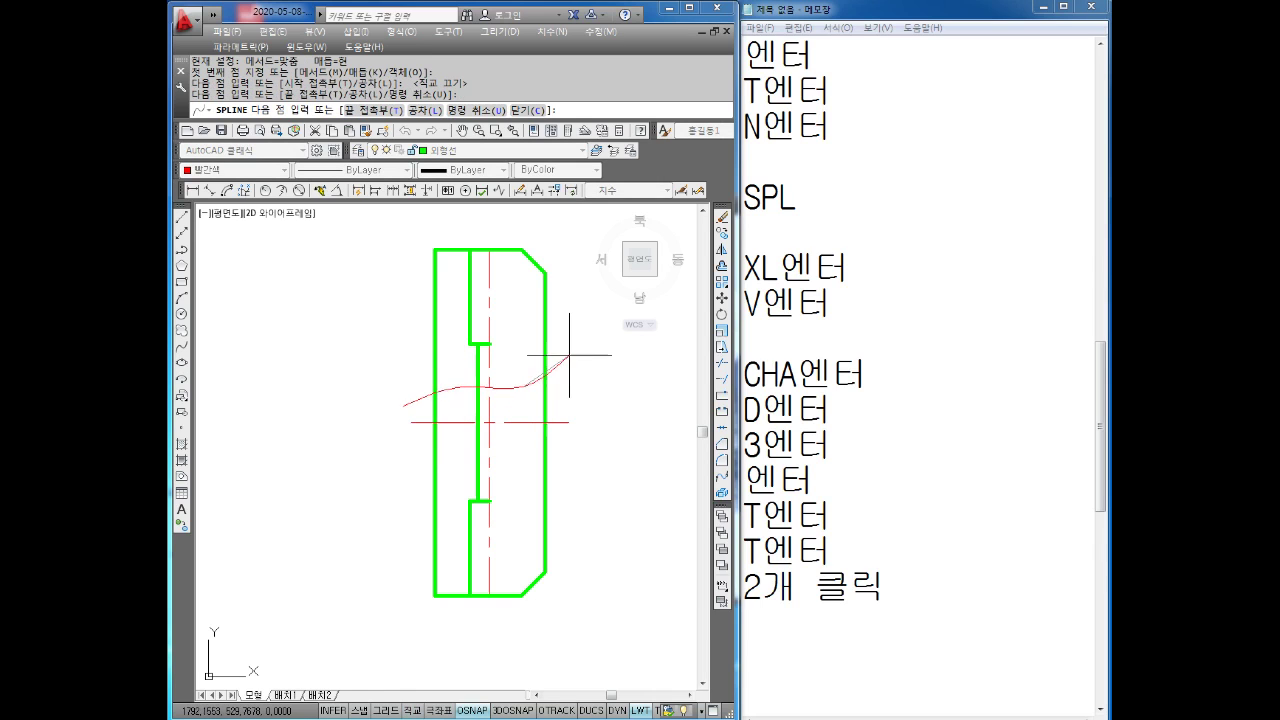
left_click(571, 355)
key("Return")
- Trim the break line's left end back to the outline and keep it red and thin
type("tr")
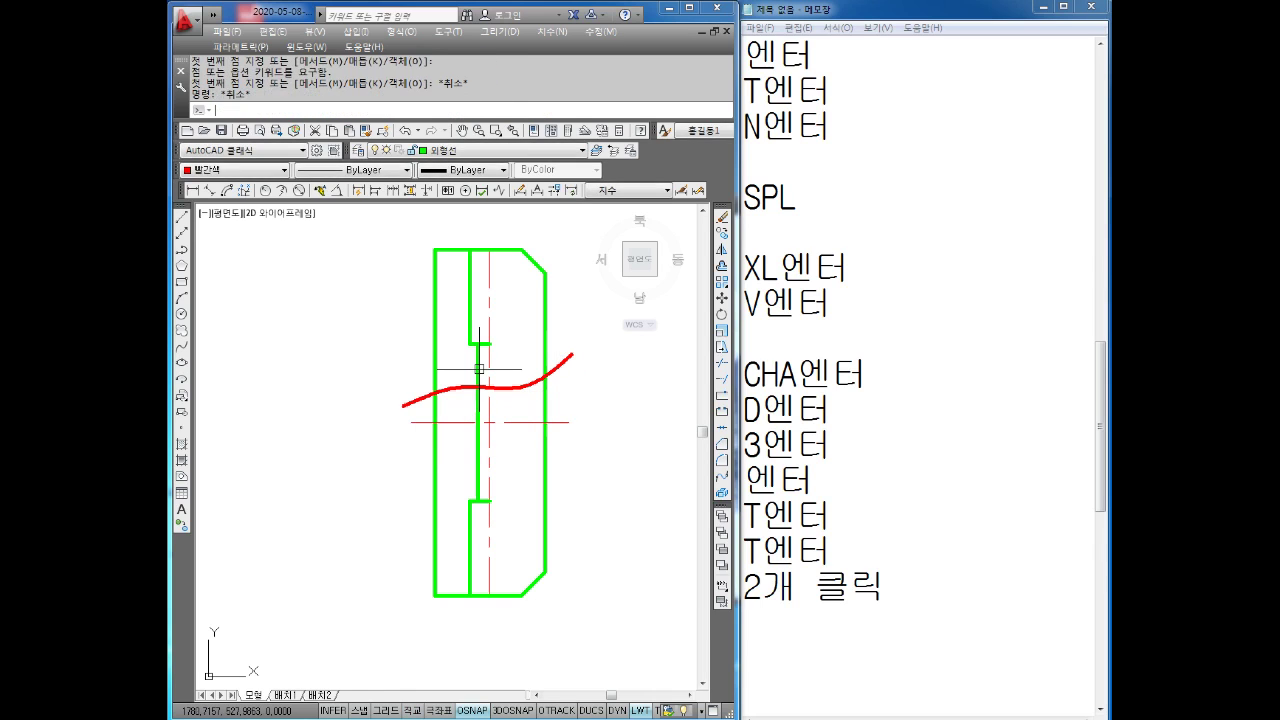
key("Return")
key("Return")
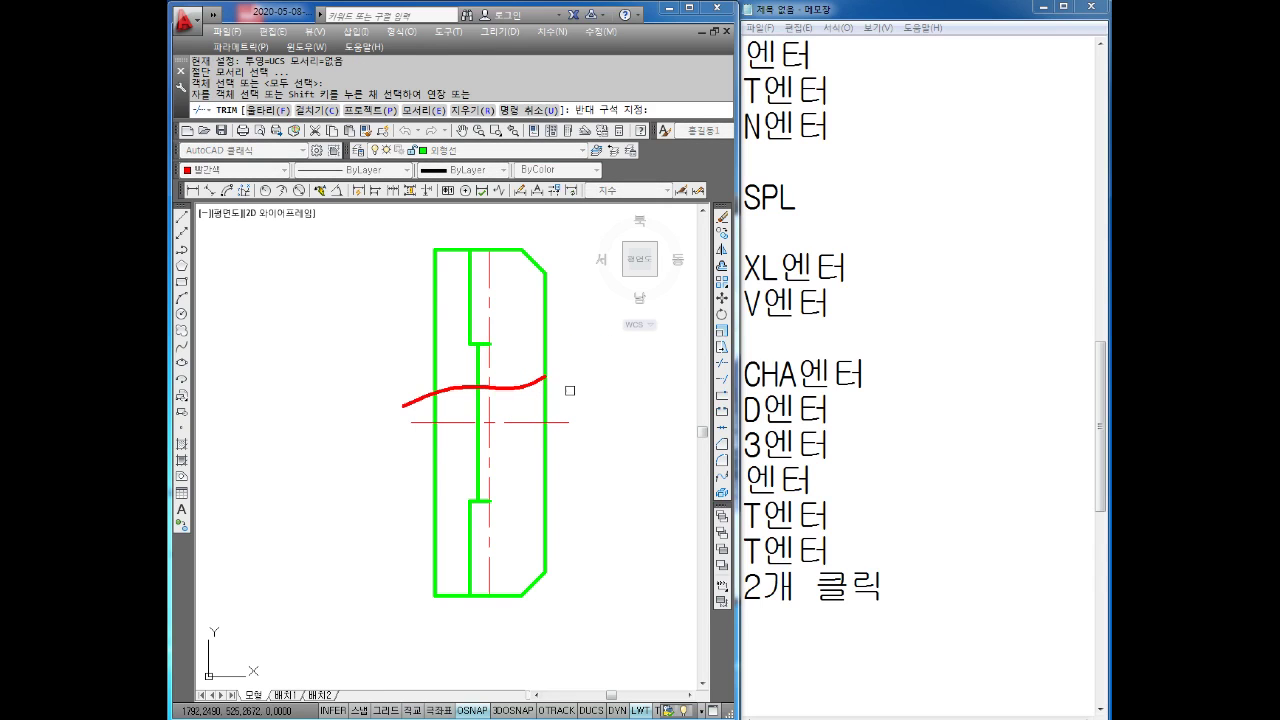
left_click(570, 390)
key("Escape")
left_click(449, 361)
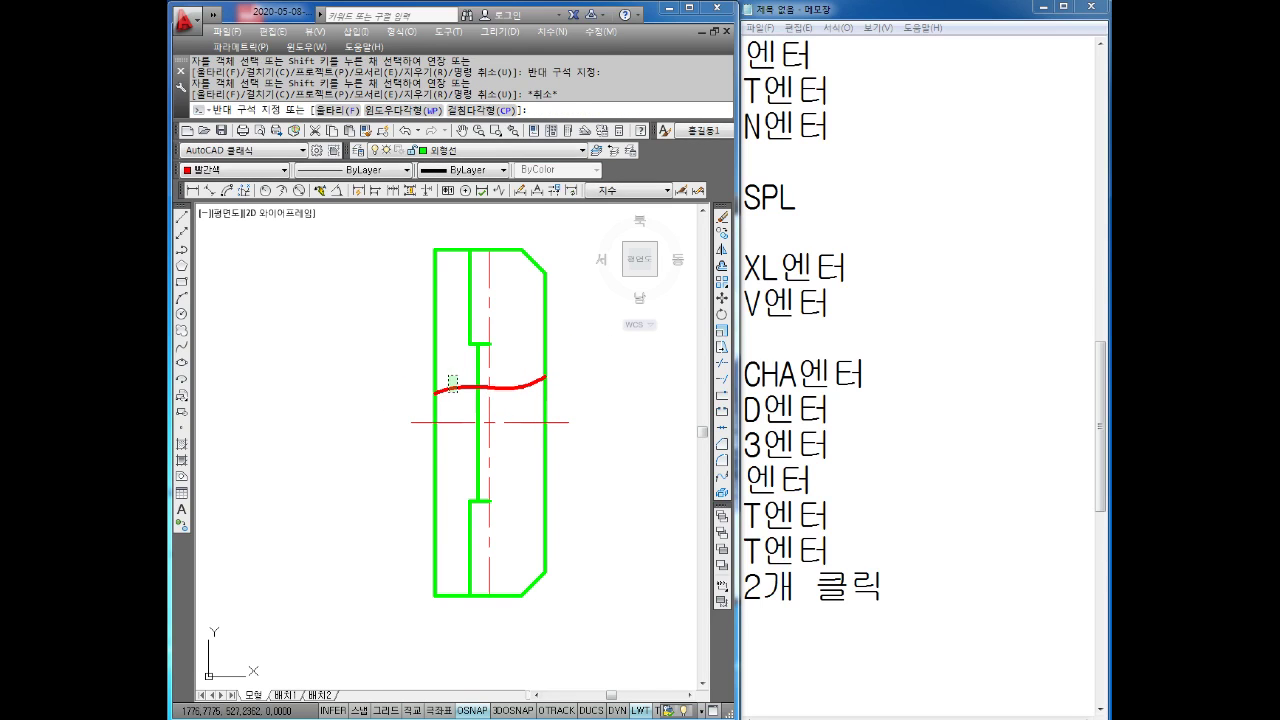
key("Escape")
left_click(449, 389)
left_click(250, 170)
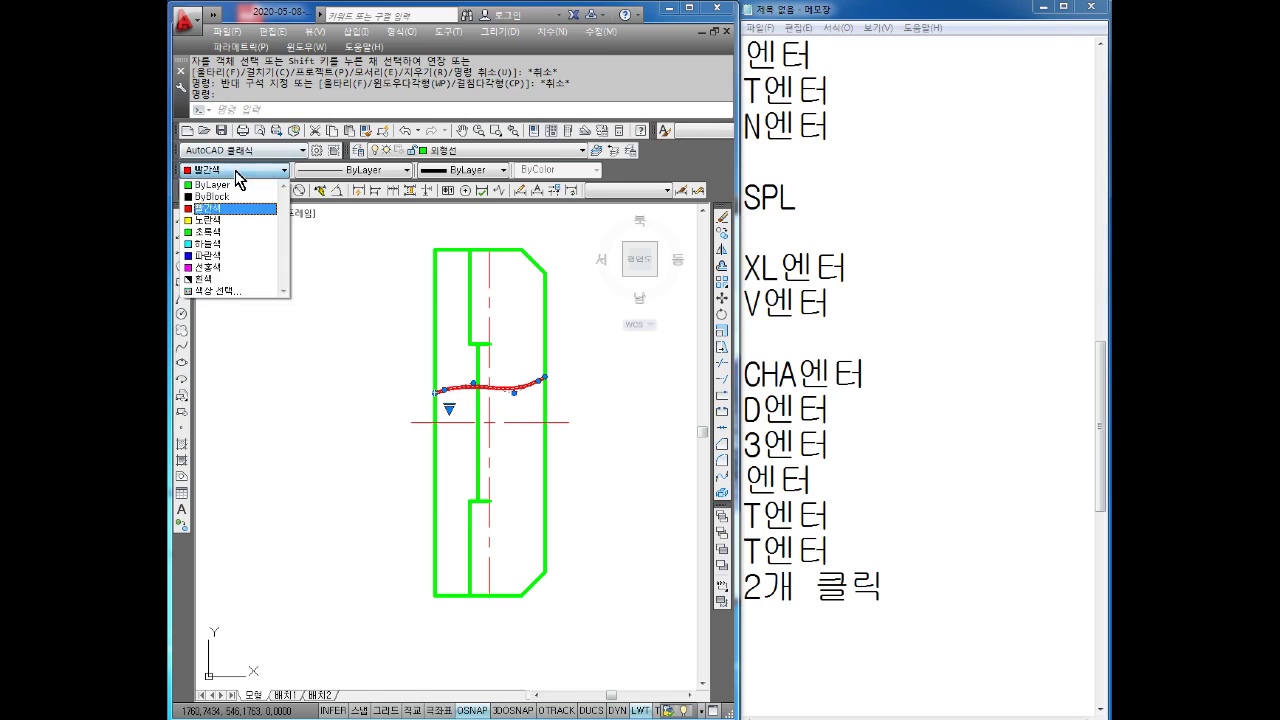
left_click(230, 207)
left_click(449, 177)
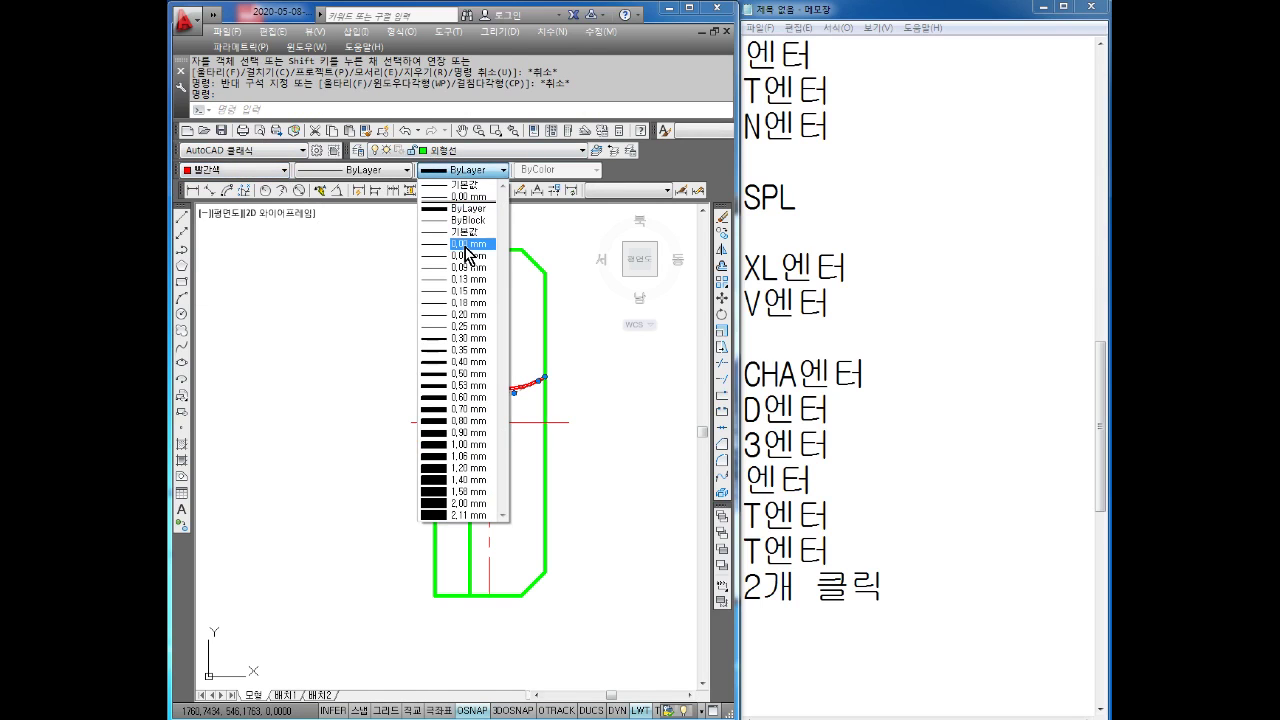
key("Escape")
key("Escape")
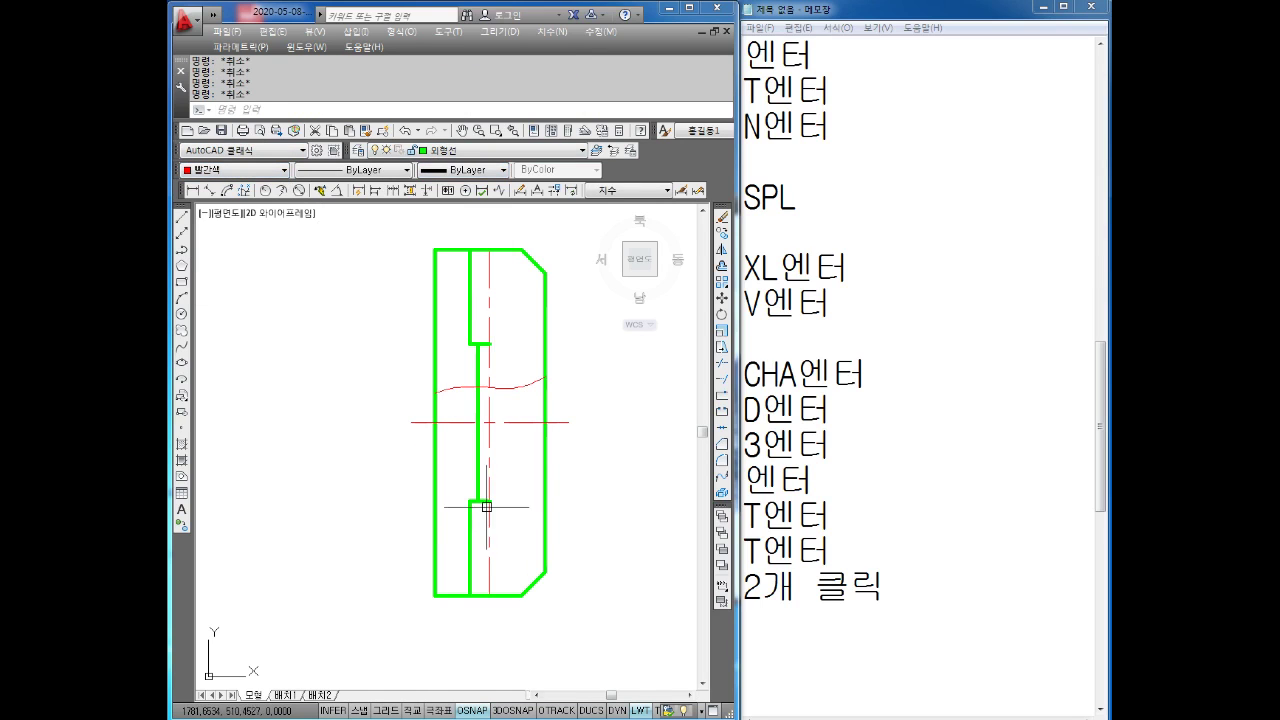
- Trim away an inner line of the lower hole at the break line
left_click(476, 511)
key("Escape")
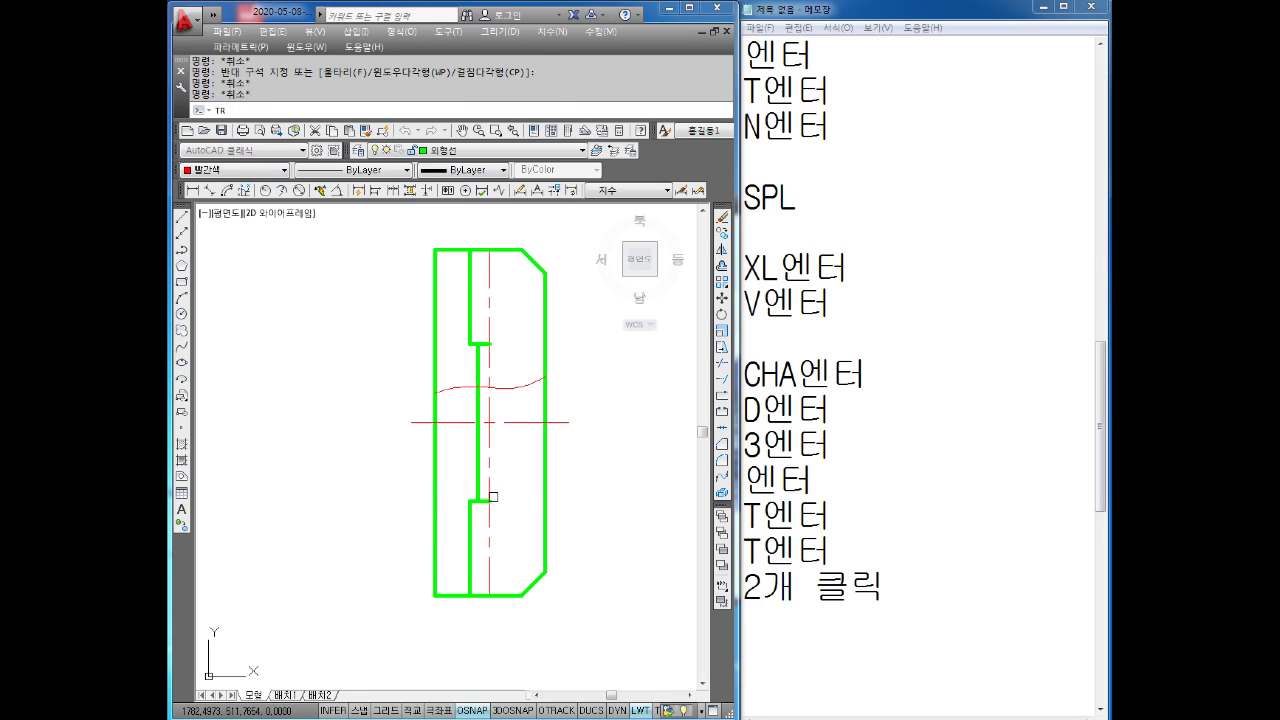
type("tr")
key("Return")
key("Return")
left_click(479, 470)
key("Escape")
- Erase the lower inner hole lines and trim the remaining inner line below the break line
left_click(481, 490)
left_click(456, 538)
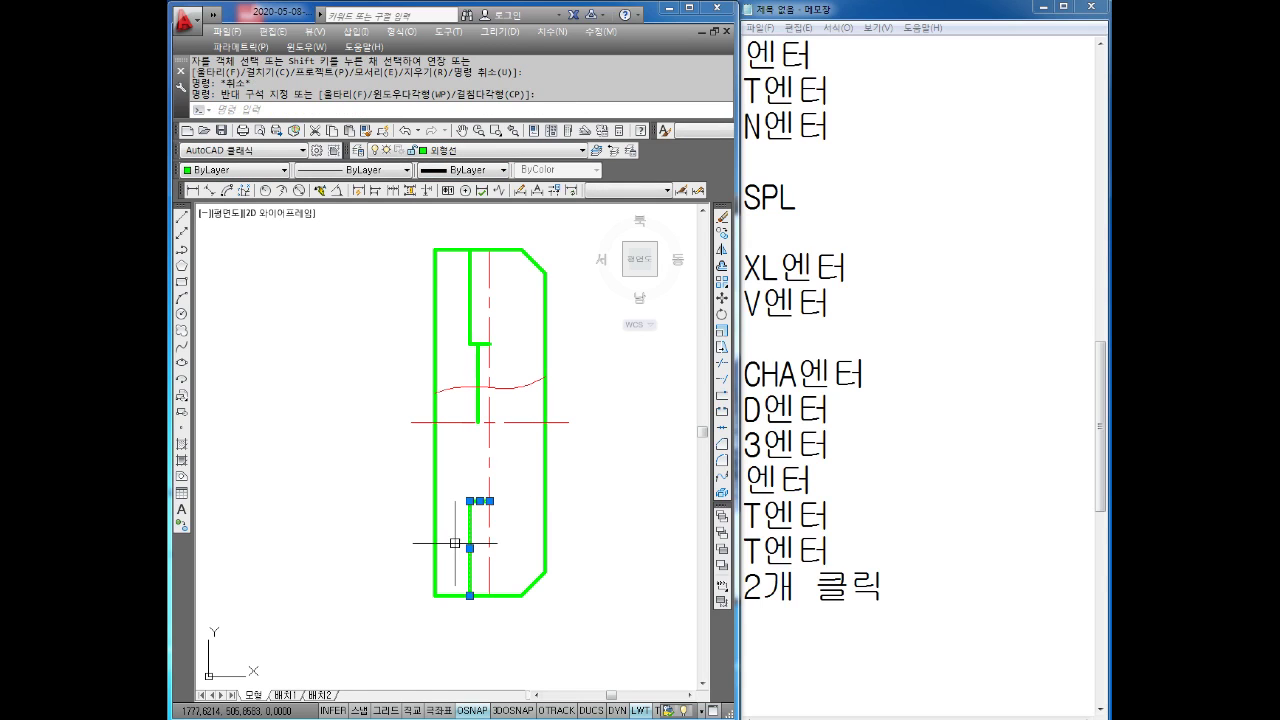
key("Delete")
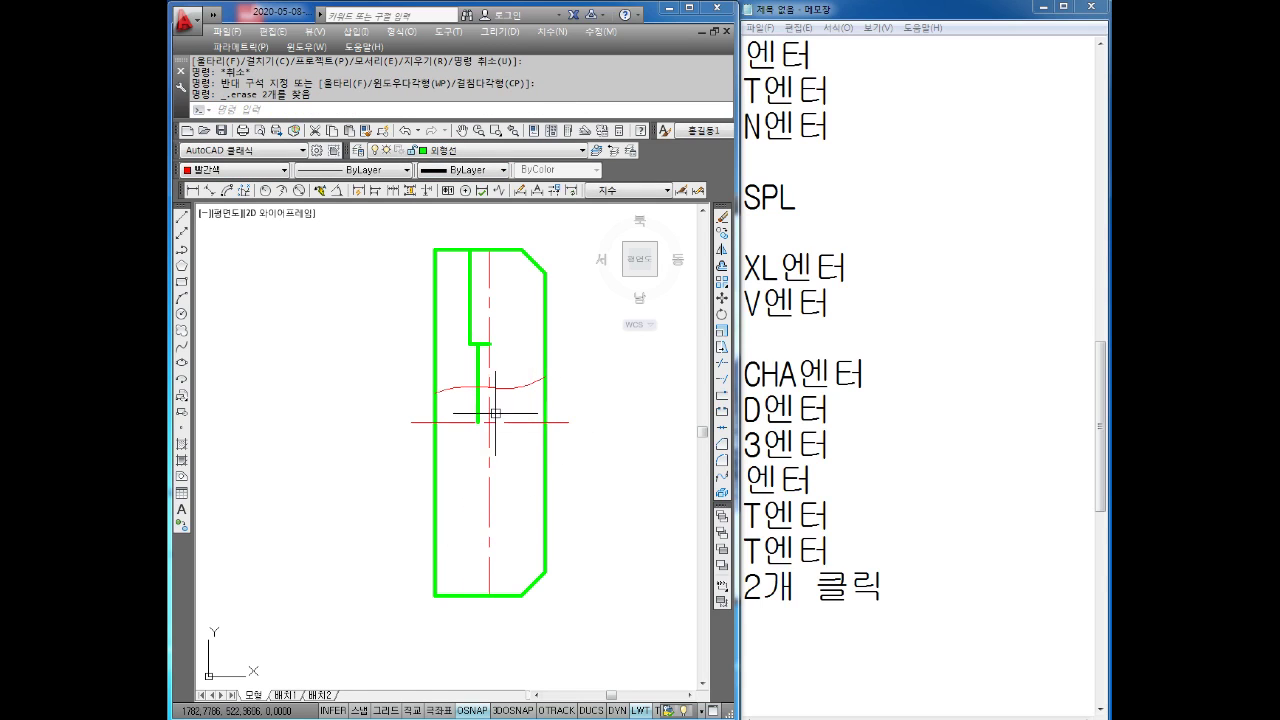
type("tr")
key("Return")
key("Return")
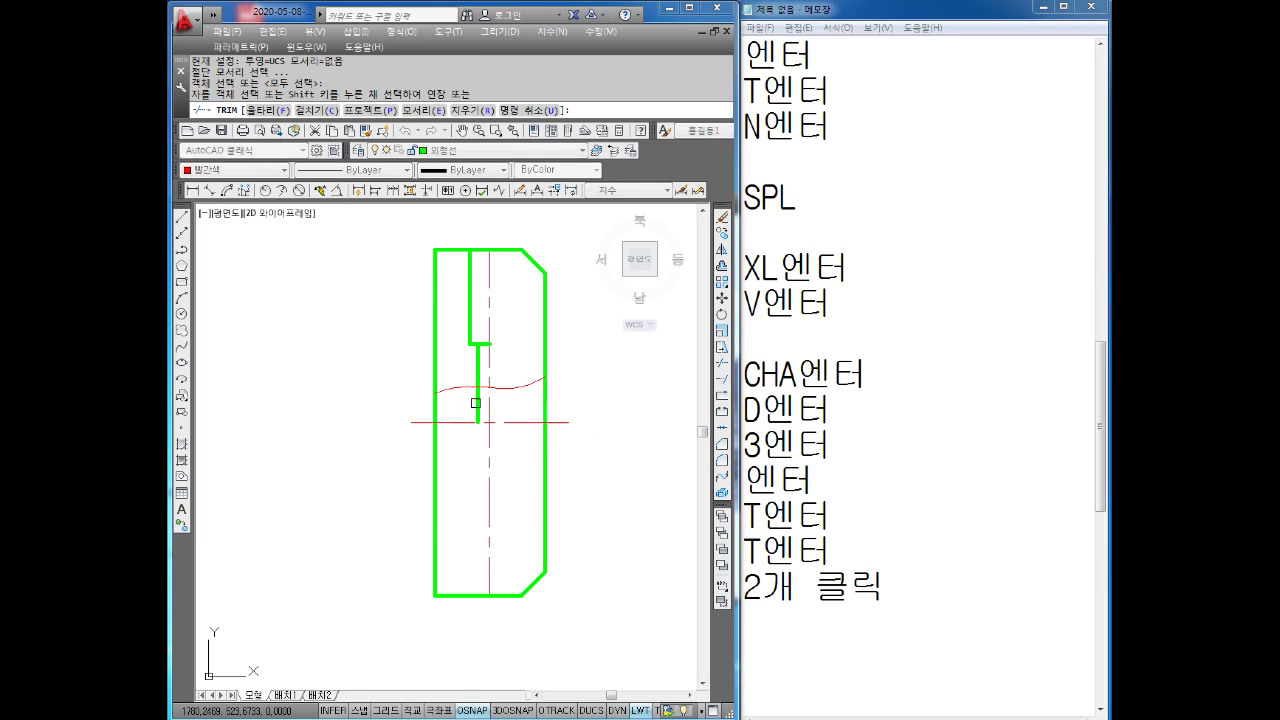
left_click(476, 403)
key("Escape")
key("Escape")
middle_click_drag(503, 345, 499, 378)
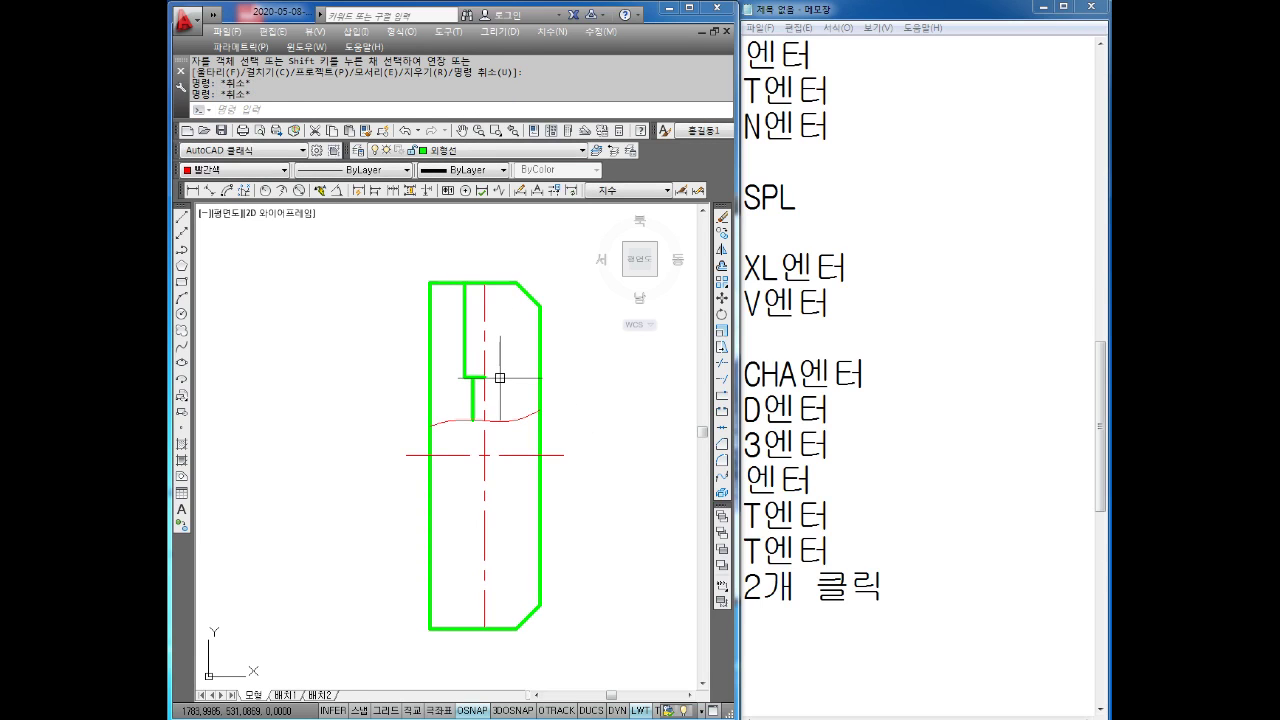
- Mirror the stepped-recess lines across the vertical centre line, keeping the originals
type("mi")
key("Return")
left_click(474, 350)
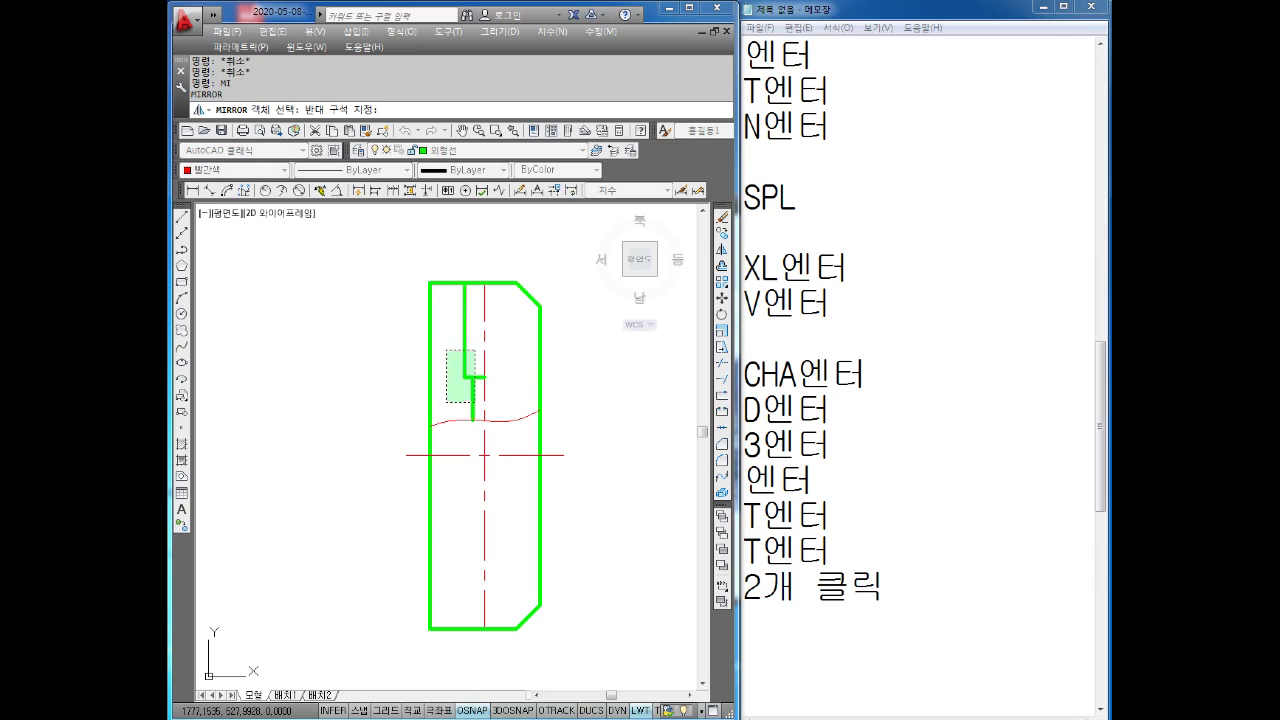
left_click(446, 403)
key("Return")
left_click(485, 282)
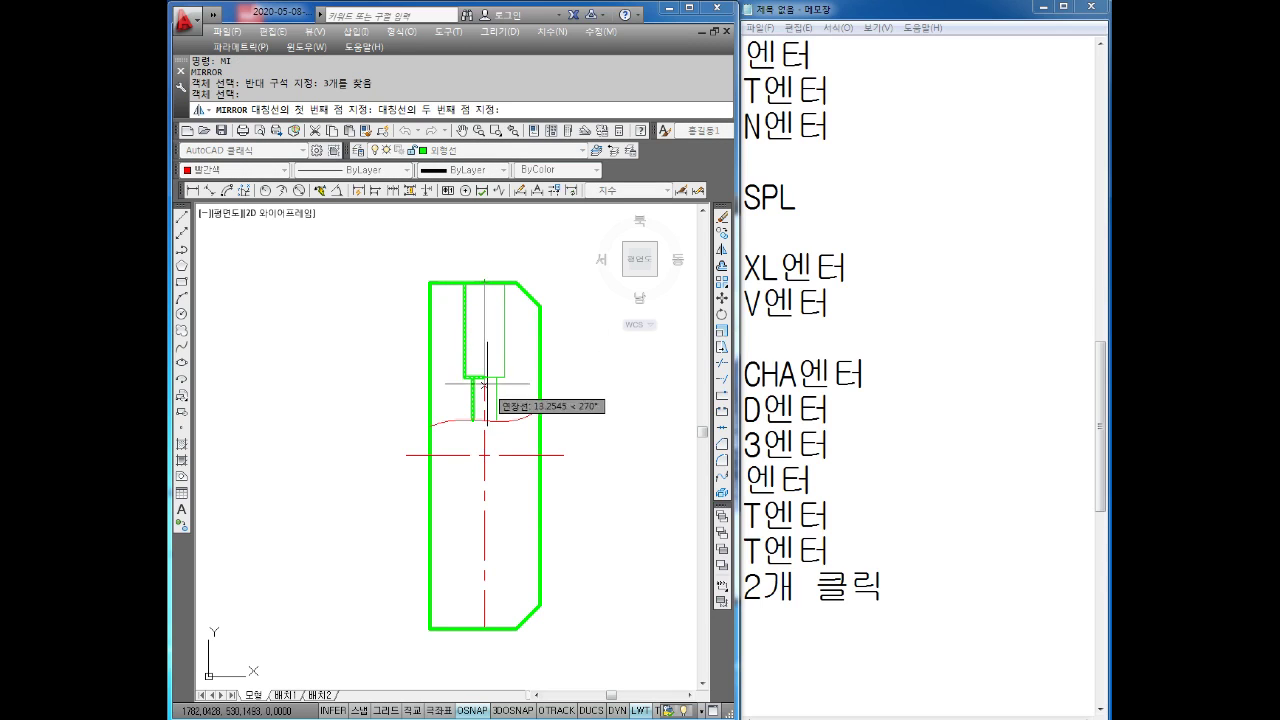
left_click(485, 395)
key("Escape")
scroll(494, 416, "up", 2)
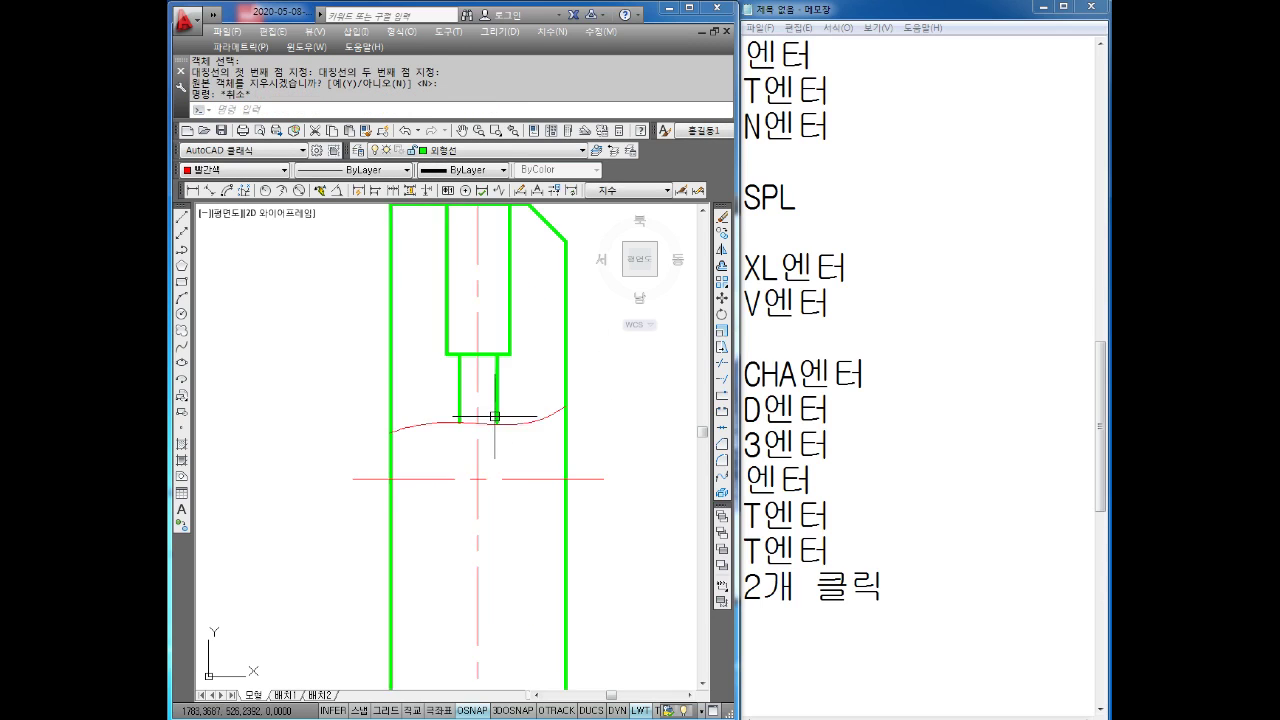
scroll(494, 416, "up", 3)
key("Escape")
key("Escape")
key("Escape")
type("EX")
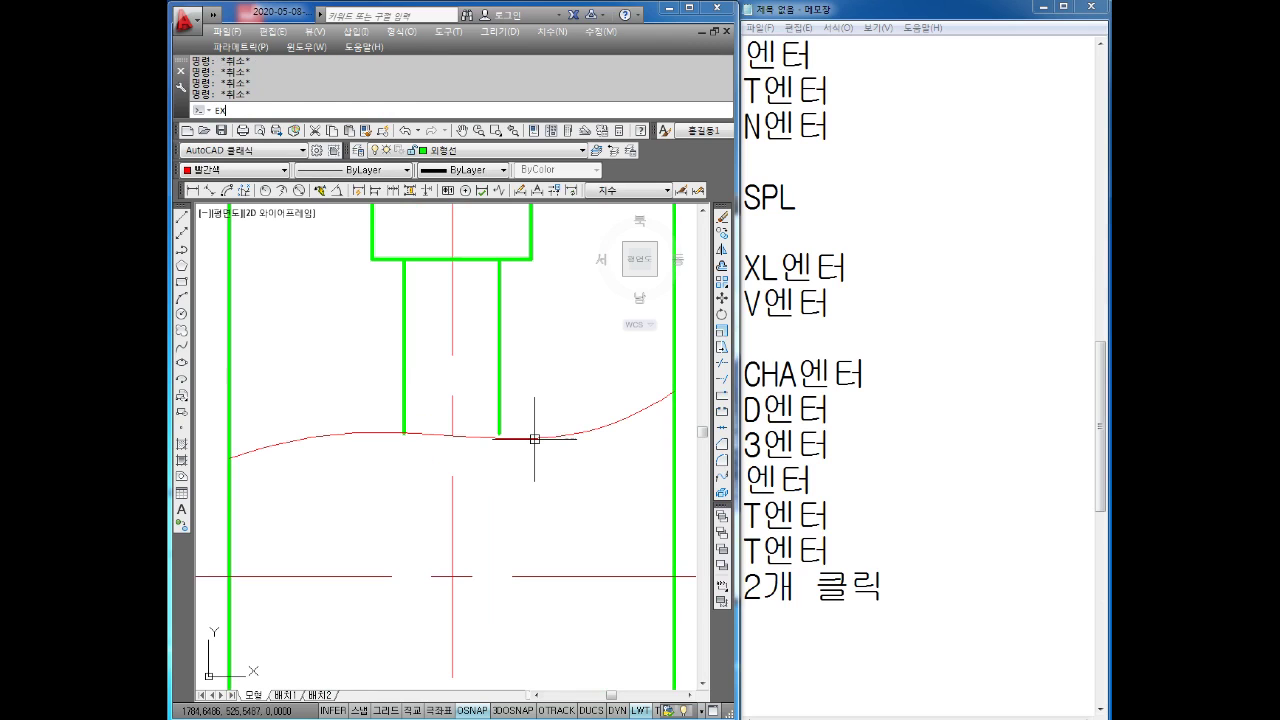
- Extend the recess walls down to the wavy break line
key("Return")
left_click(549, 420)
left_click(534, 463)
key("Return")
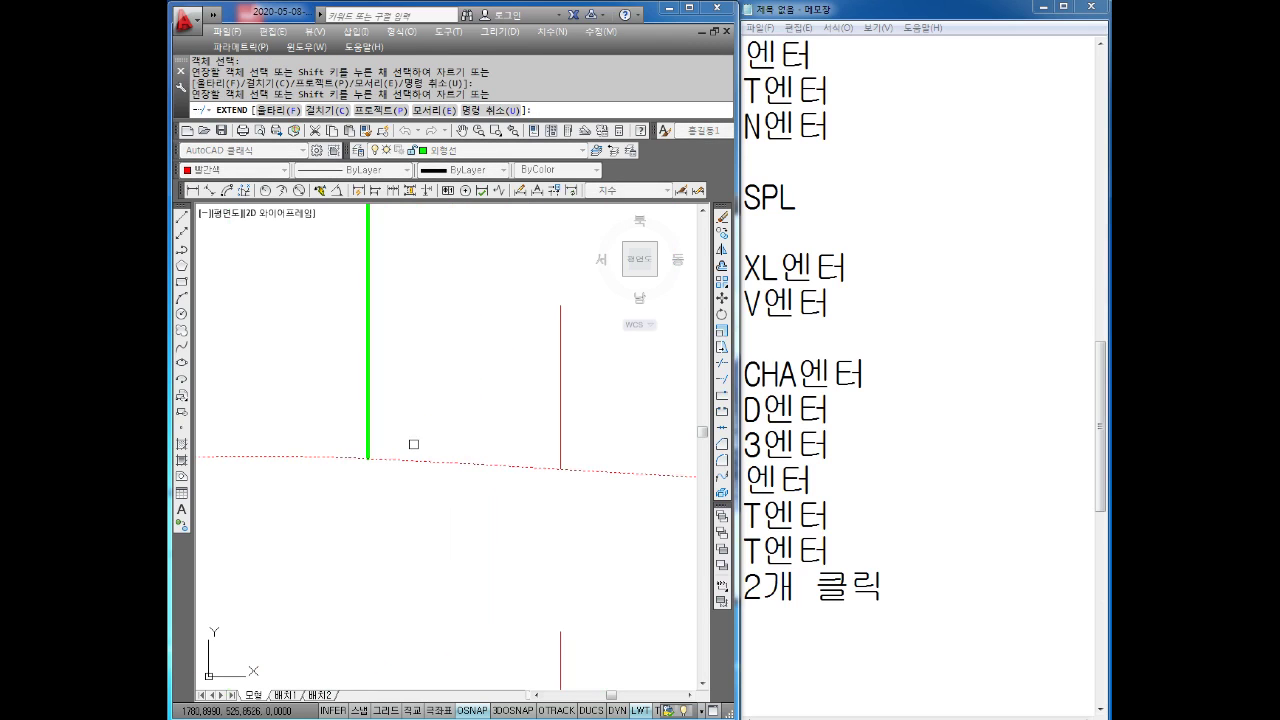
key("Escape")
scroll(393, 451, "down", 3)
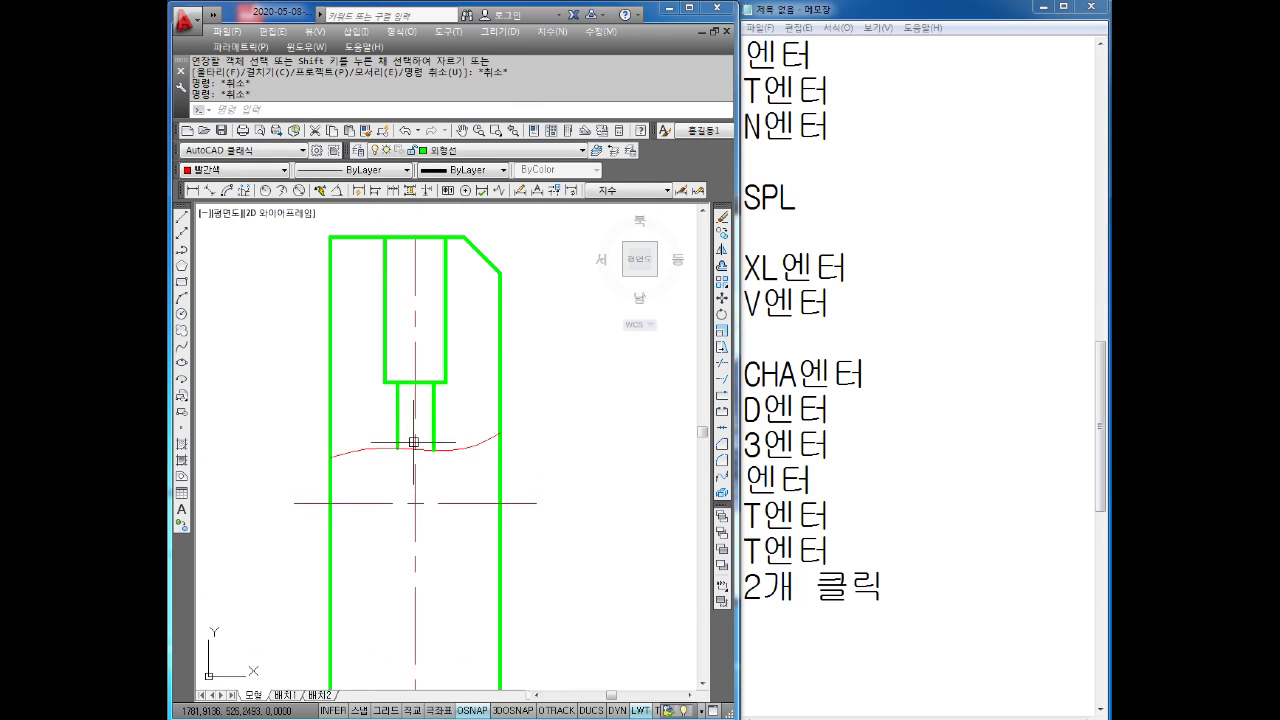